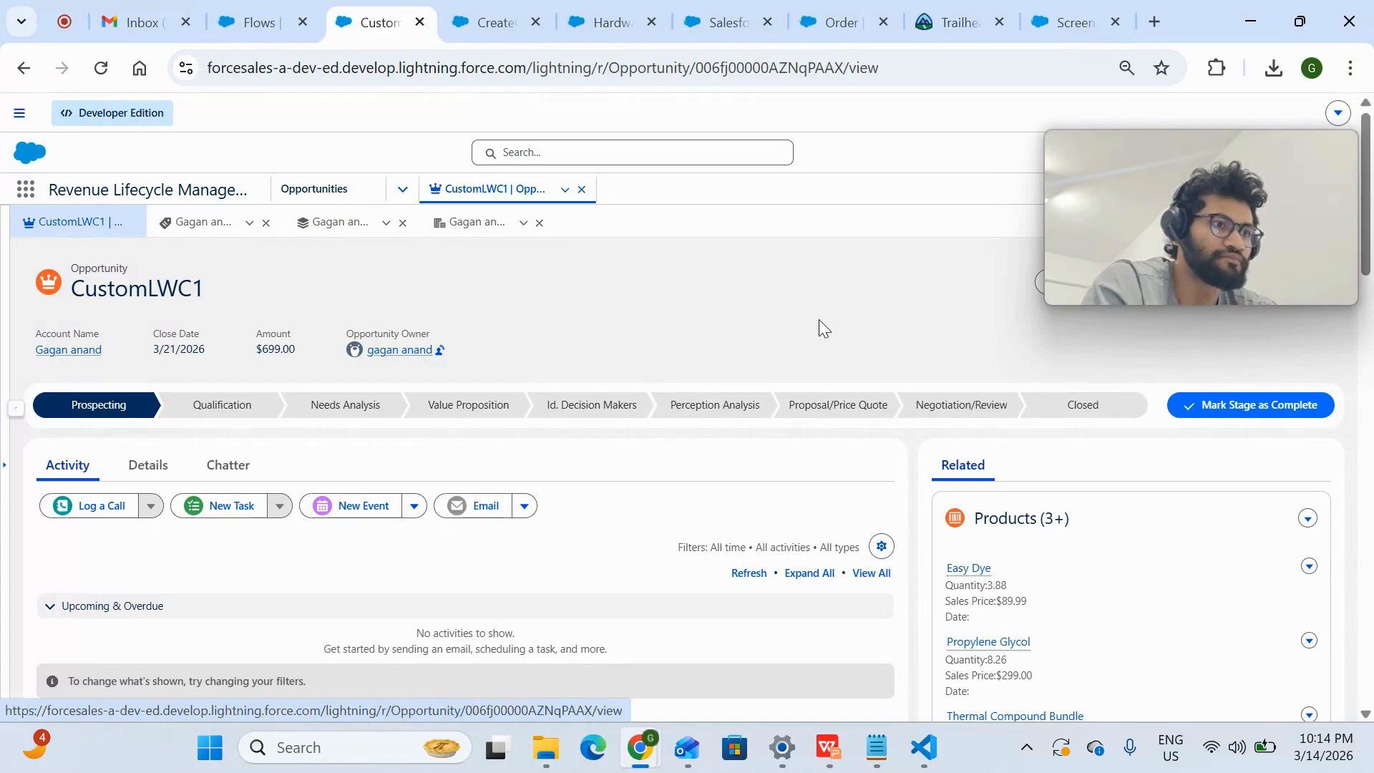
- Review the required fields of the Revenue Cloud Developer Edition sign-up form on the Trailhead page
{"action": "left_click", "coordinate": [944, 30]}
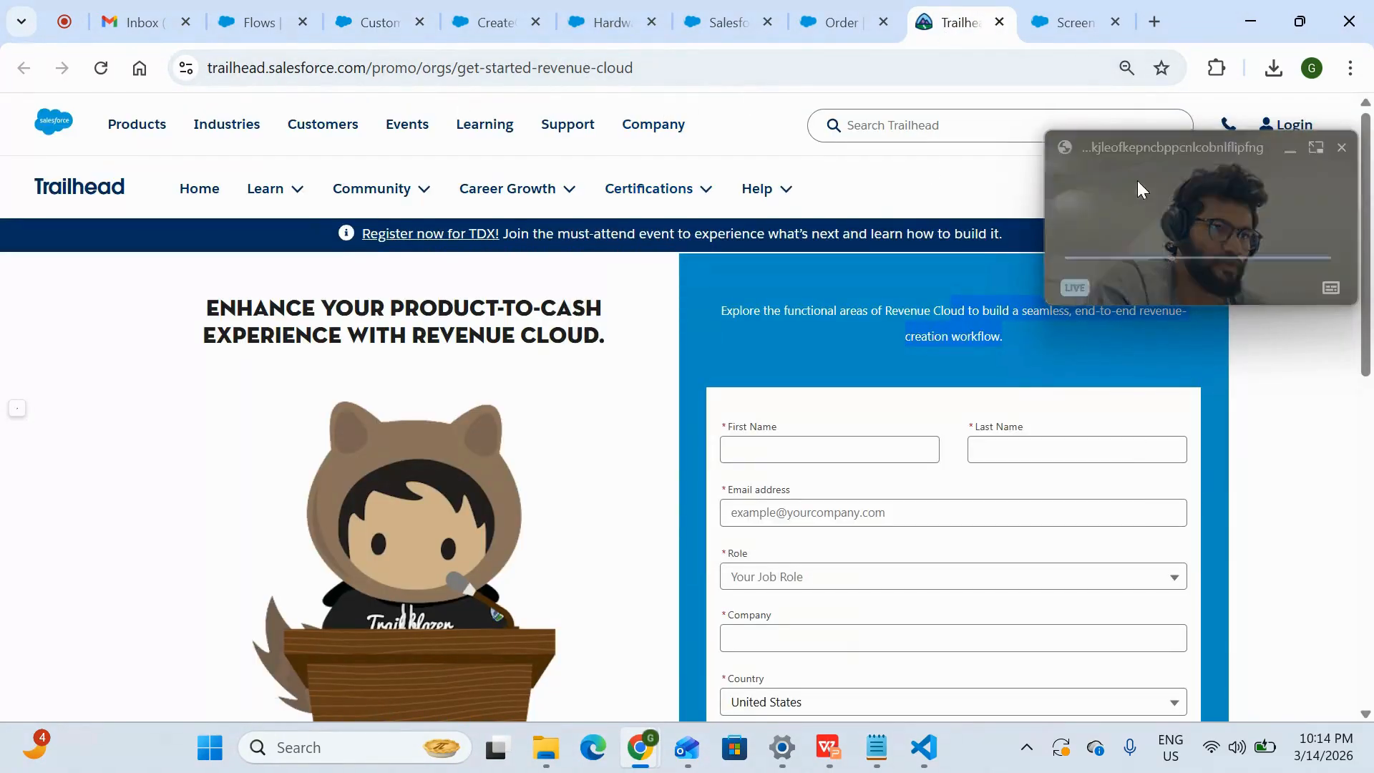
{"action": "left_click_drag", "start_coordinate": [1165, 154], "coordinate": [1190, 157]}
{"action": "scroll", "coordinate": [921, 544], "scroll_direction": "down", "scroll_amount": 3}
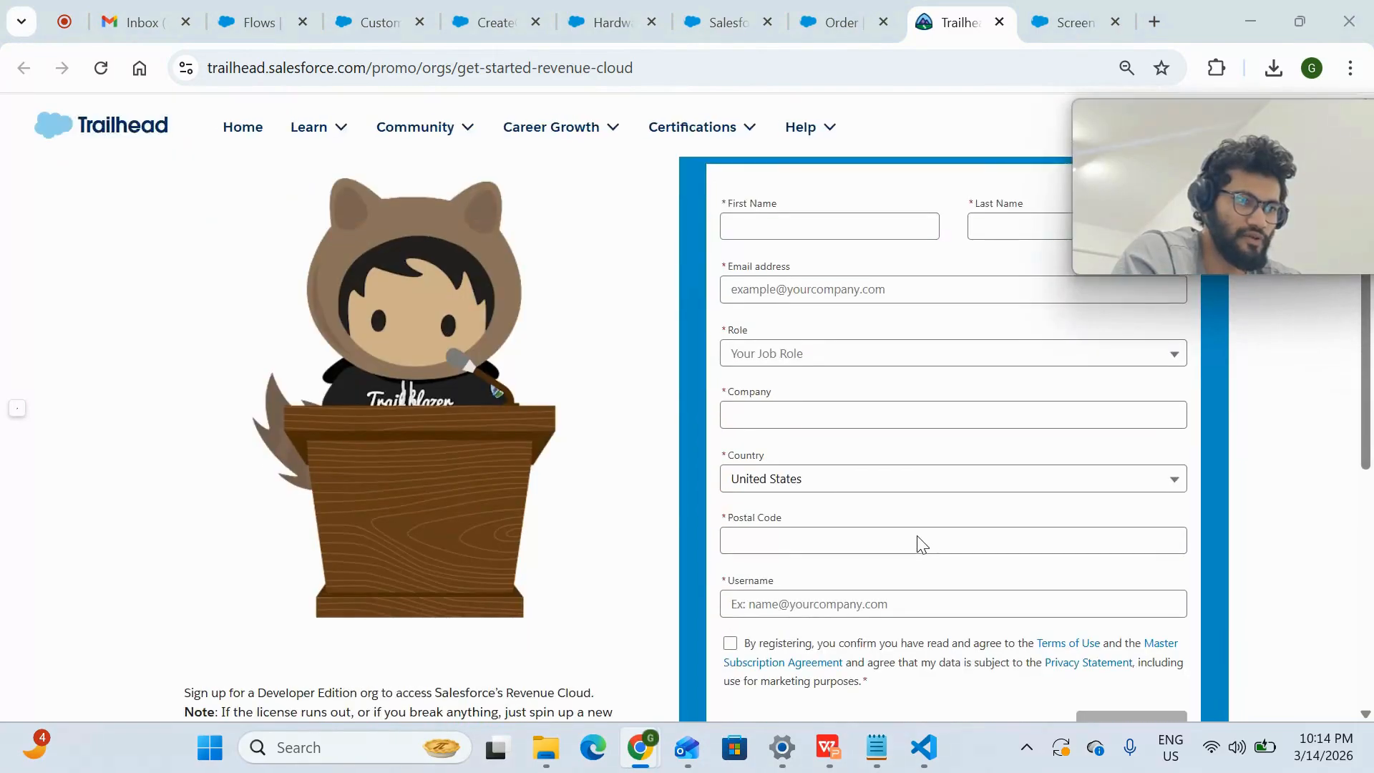
{"action": "scroll", "coordinate": [891, 419], "scroll_direction": "up", "scroll_amount": 1}
{"action": "scroll", "coordinate": [828, 561], "scroll_direction": "down", "scroll_amount": 3}
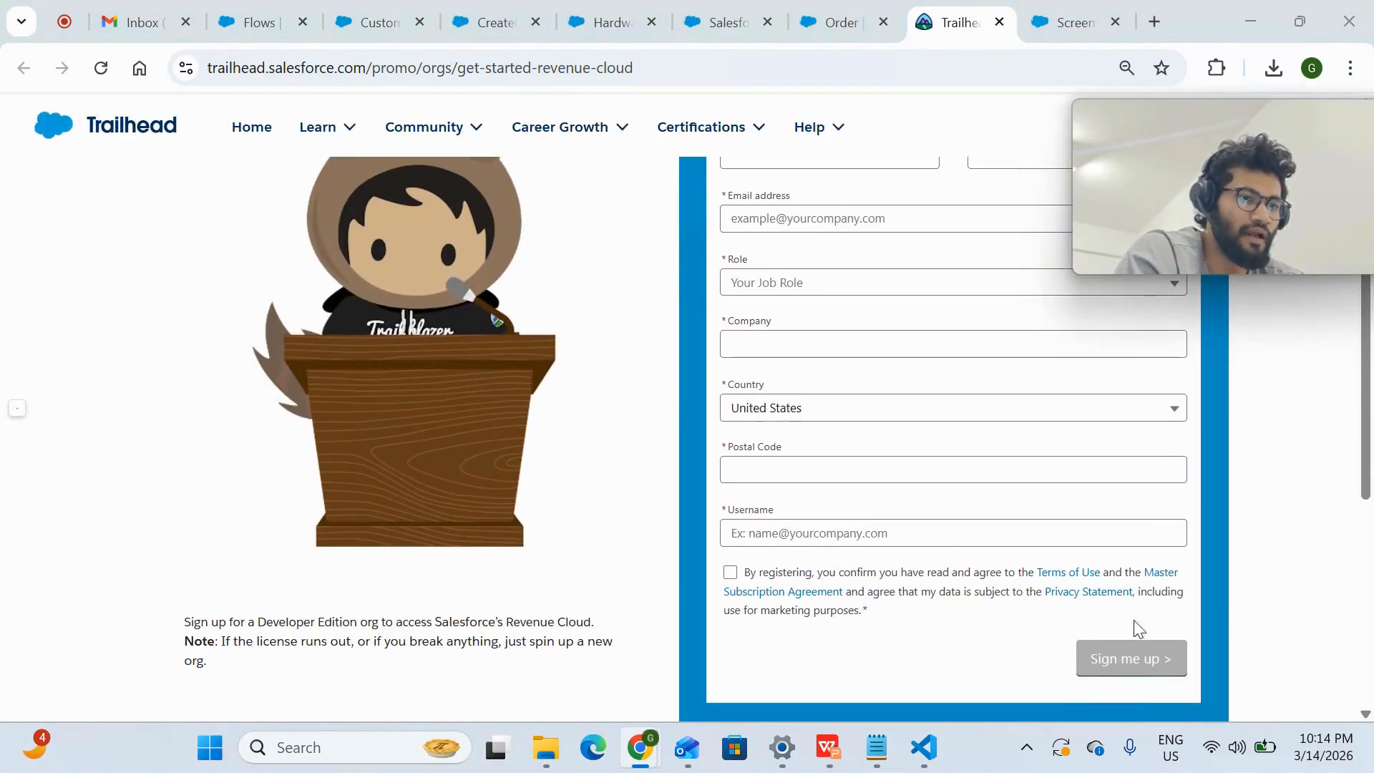
{"action": "scroll", "coordinate": [929, 515], "scroll_direction": "up", "scroll_amount": 5}
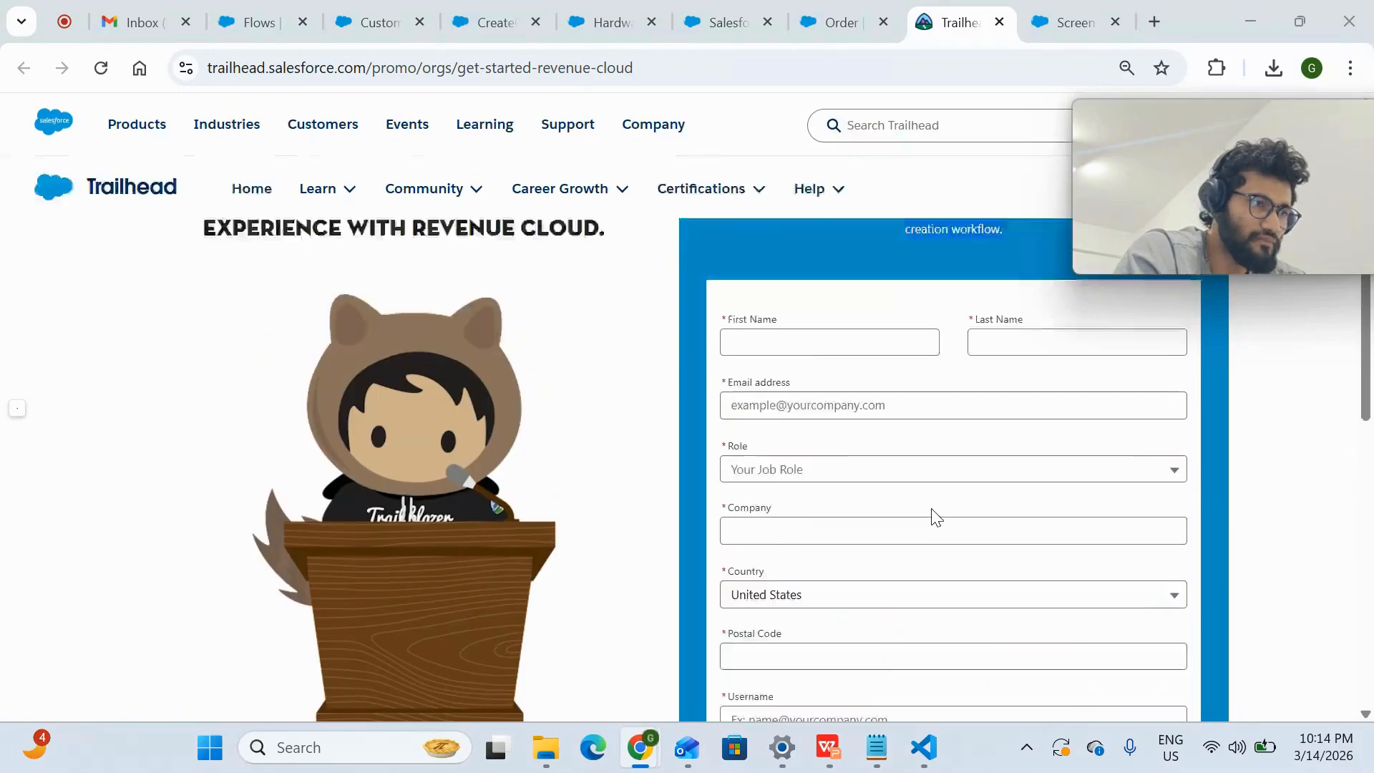
- Return to the Salesforce org and close the CustomLWC1 opportunity
{"action": "left_click", "coordinate": [489, 22]}
{"action": "left_click", "coordinate": [375, 22]}
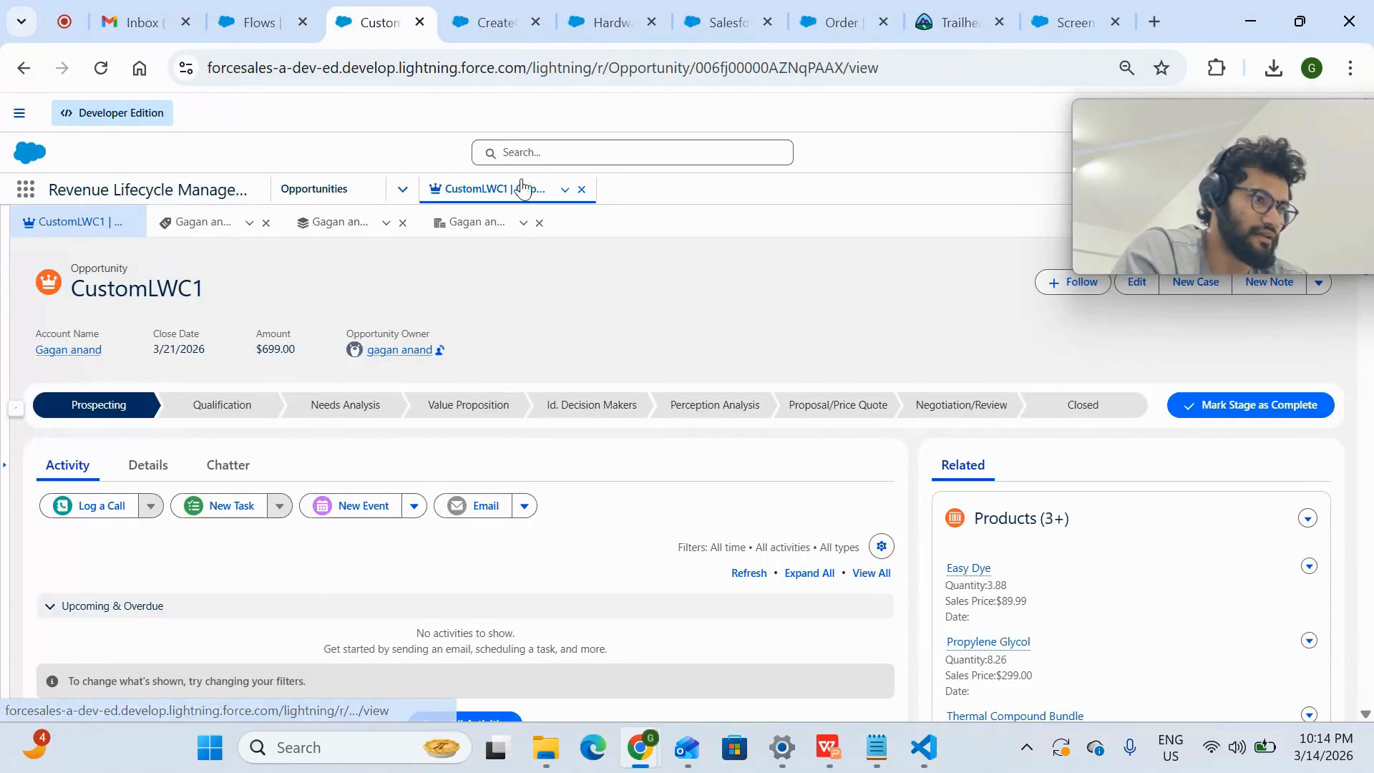
{"action": "left_click", "coordinate": [582, 189]}
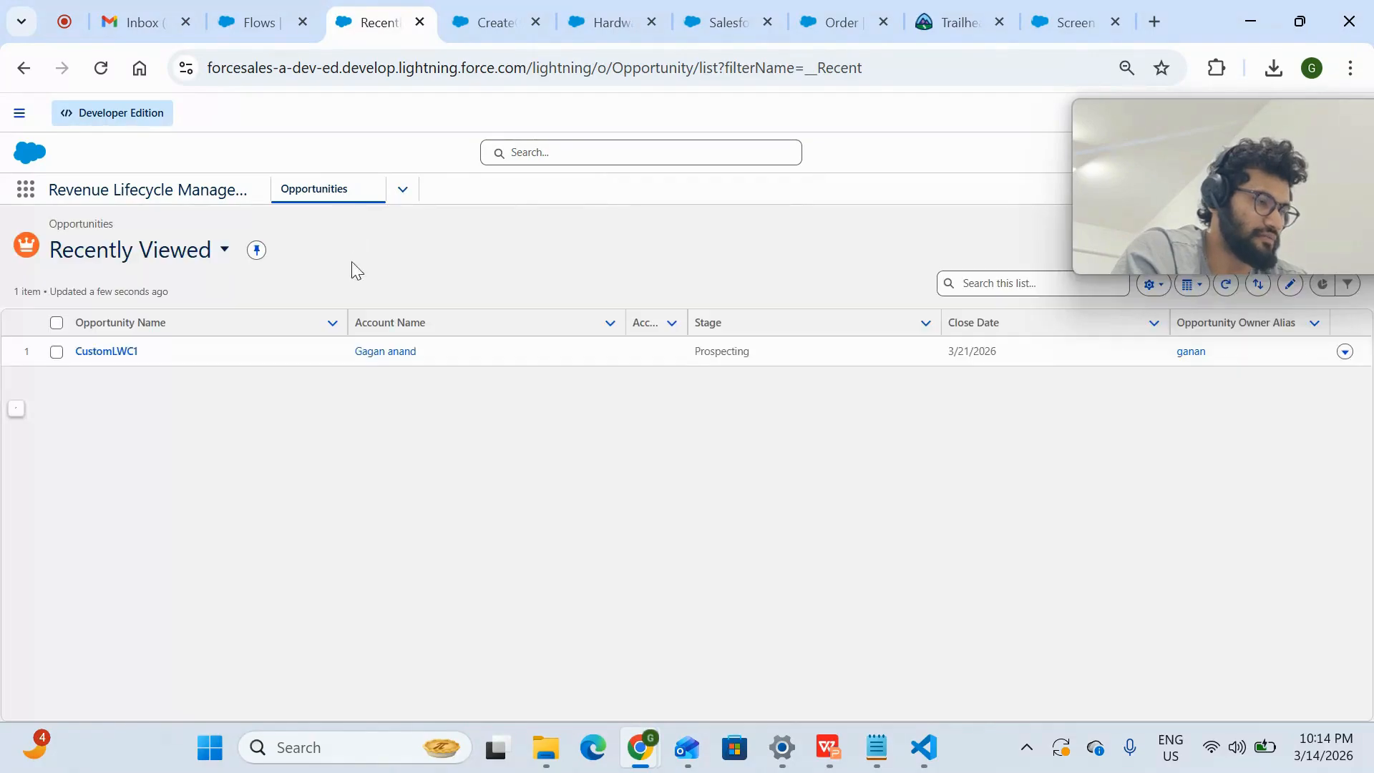
- Find and open the Revenue Lifecycle Management app, and view the list of objects available in its navigation
{"action": "left_click", "coordinate": [26, 192]}
{"action": "type", "text": "reve"}
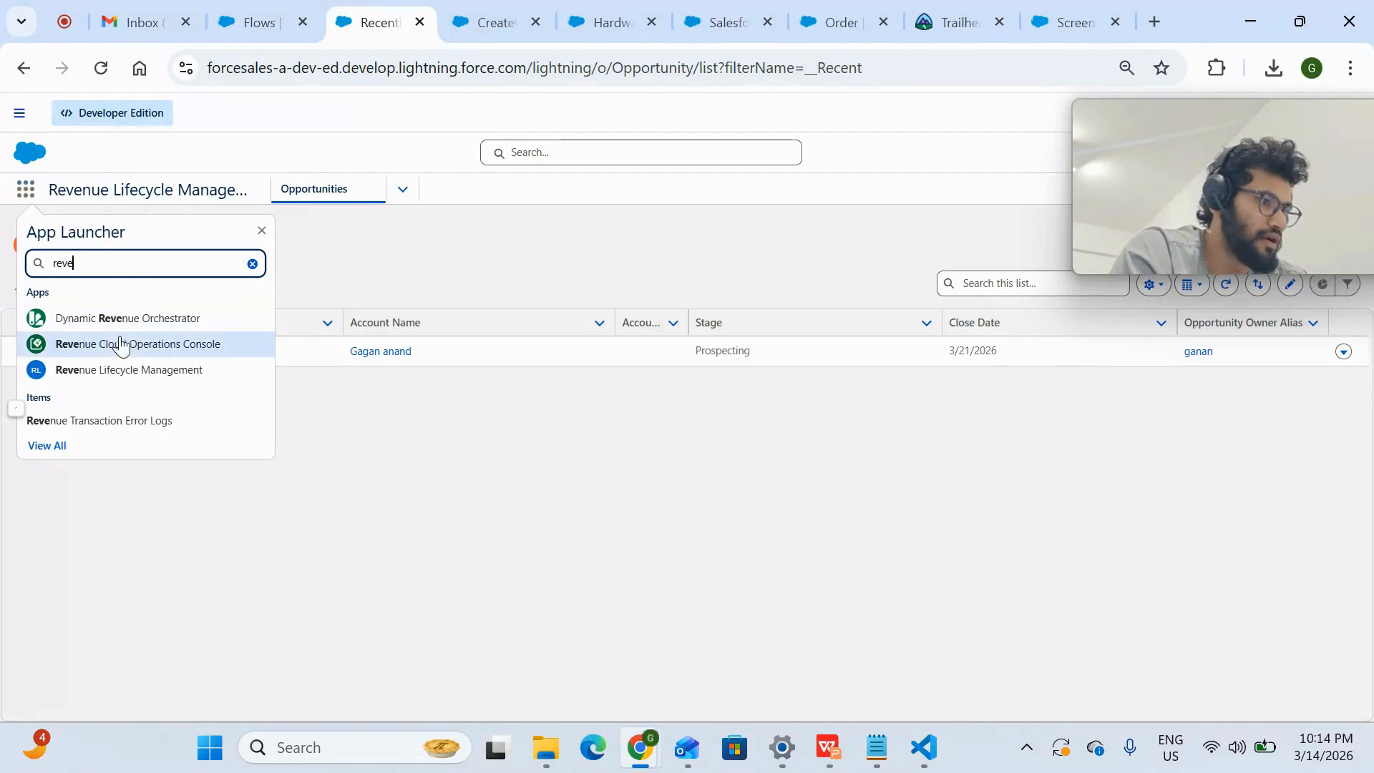
{"action": "left_click", "coordinate": [133, 372]}
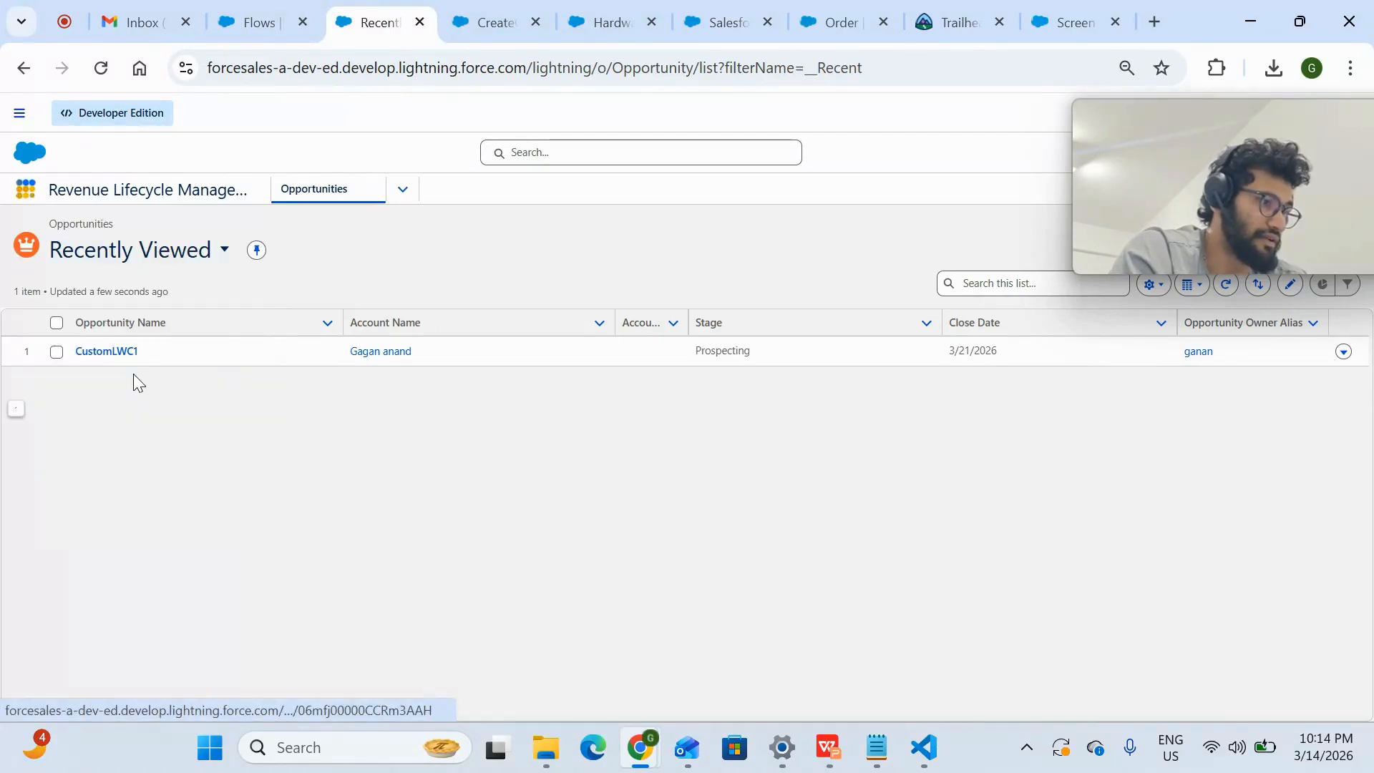
{"action": "left_click", "coordinate": [403, 190]}
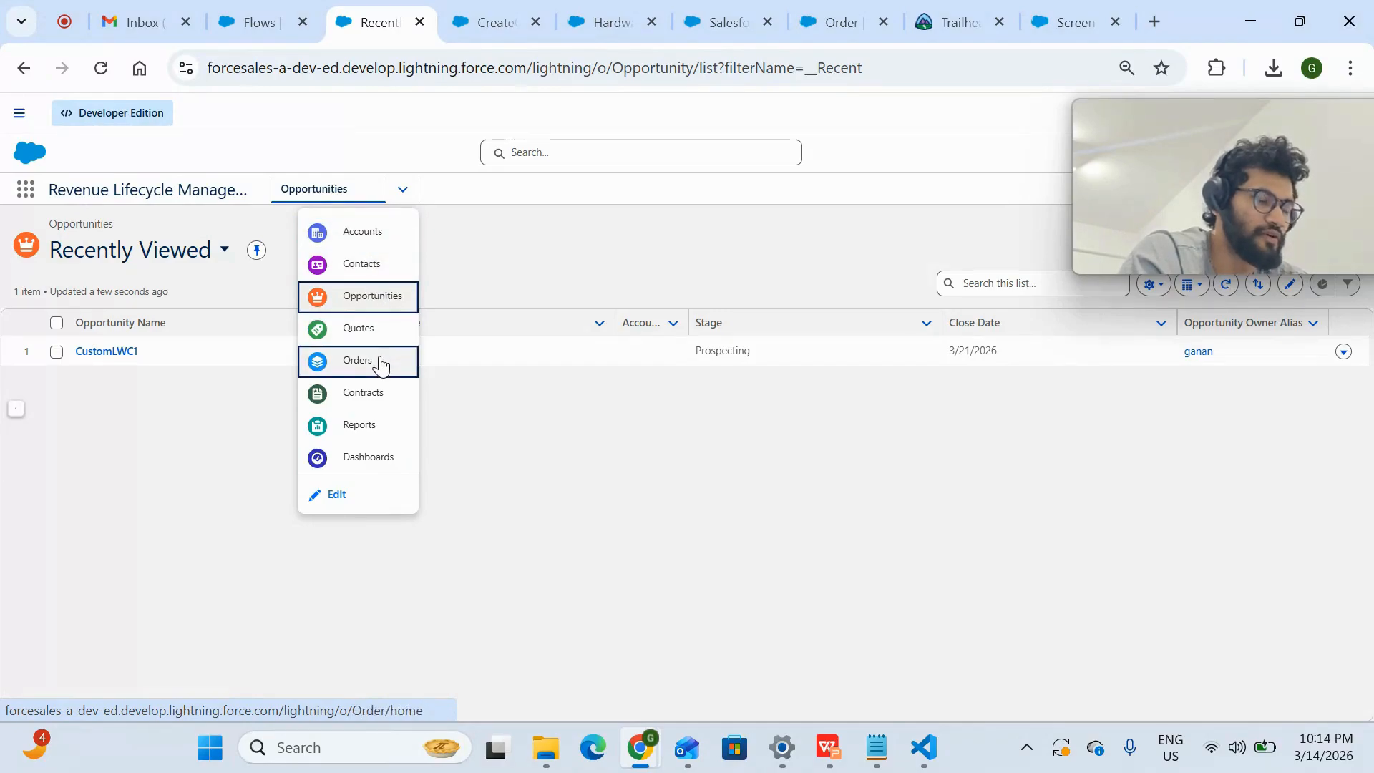
{"action": "left_click", "coordinate": [552, 458]}
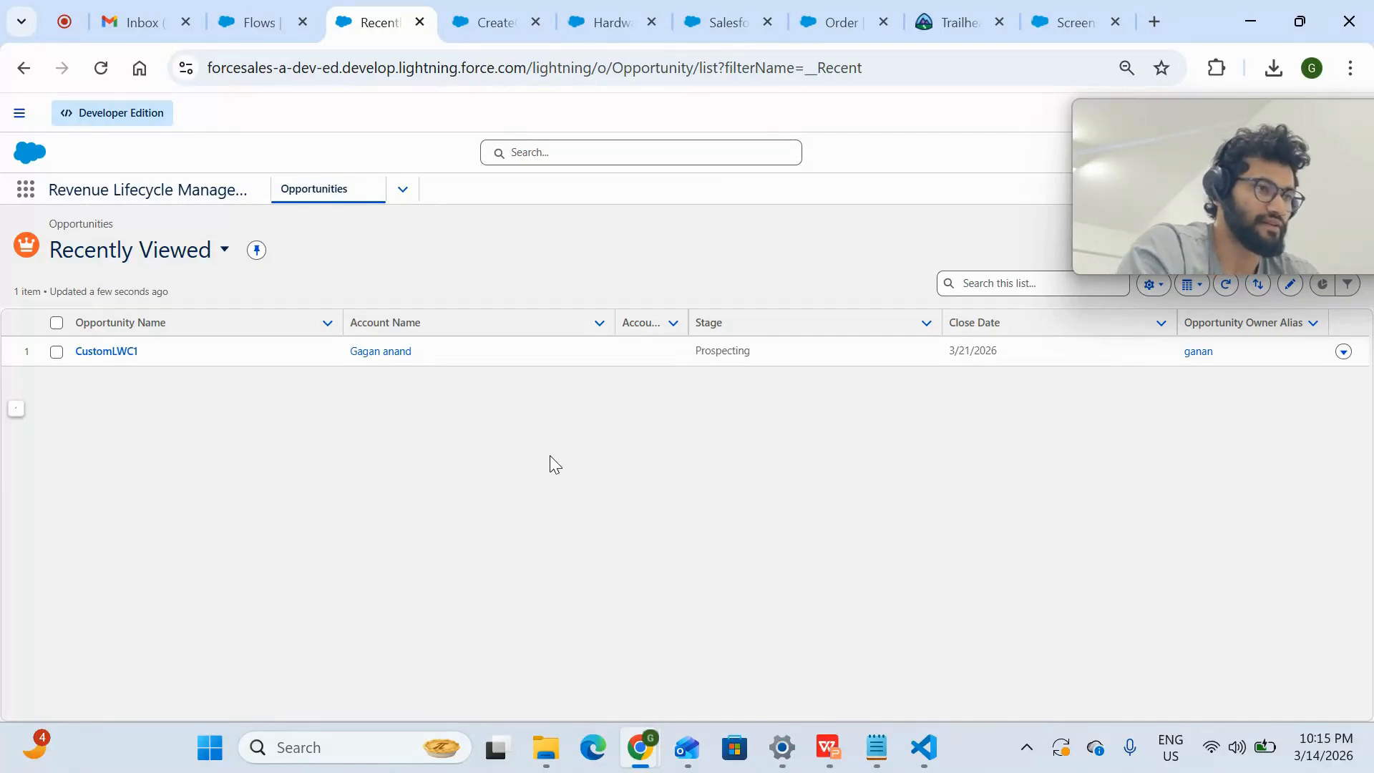
- Start a new opportunity record from the recently viewed opportunities list
{"action": "left_click_drag", "start_coordinate": [1168, 122], "coordinate": [1067, 571]}
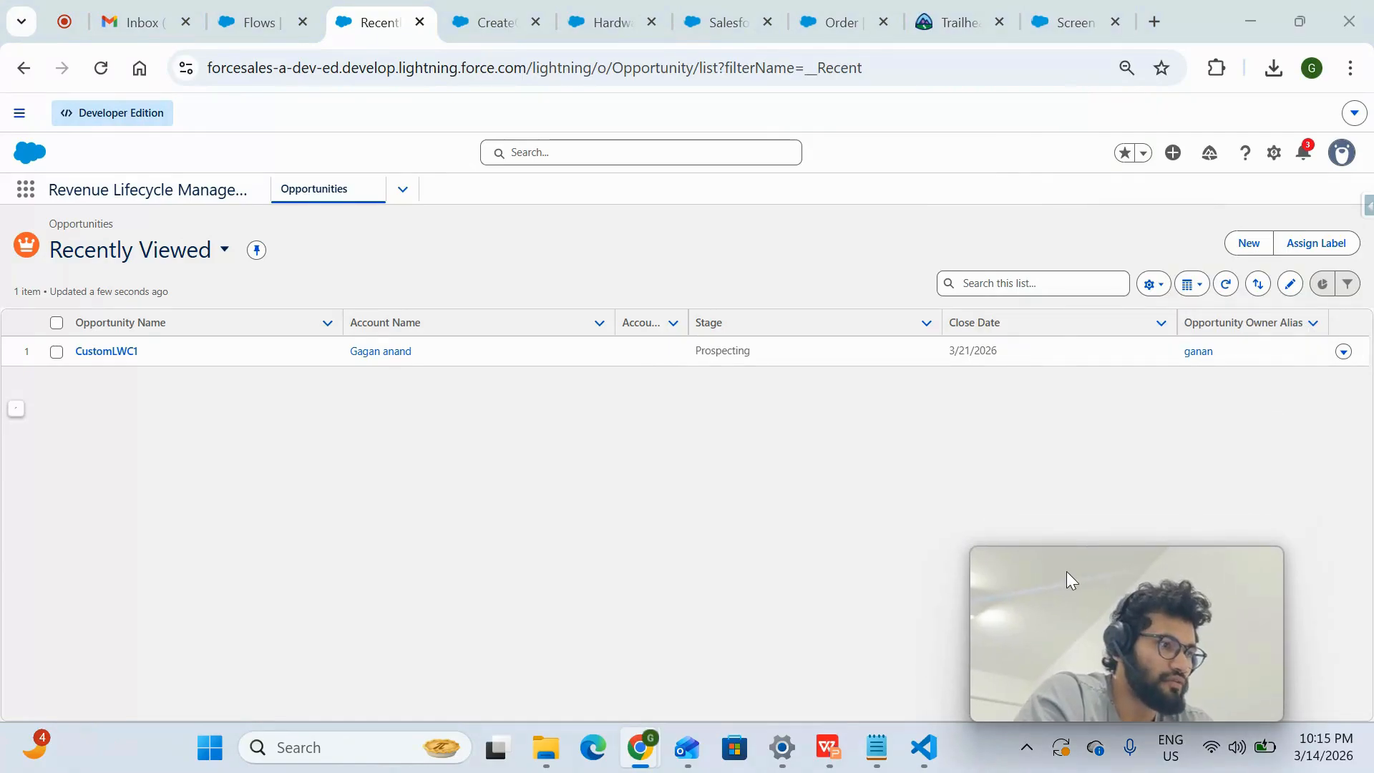
{"action": "left_click", "coordinate": [1267, 244]}
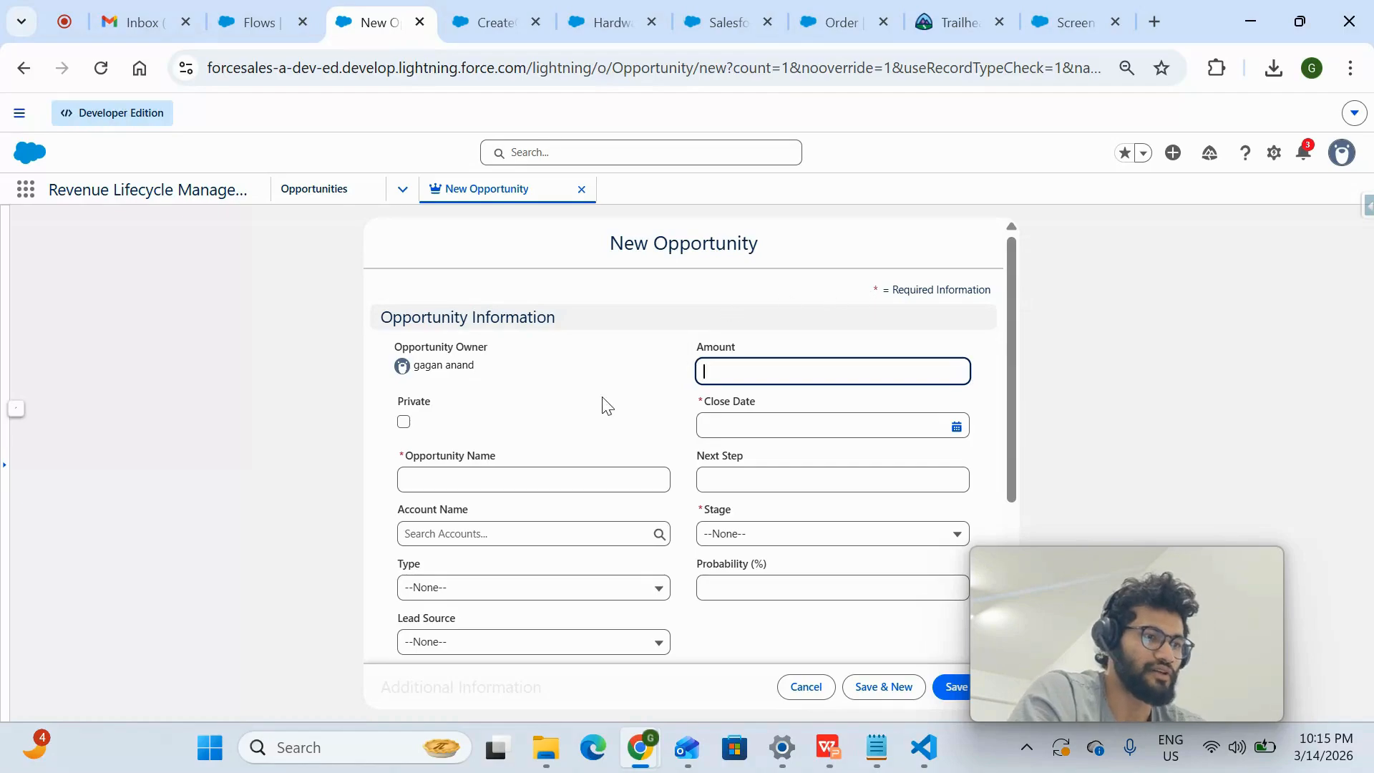
{"action": "scroll", "coordinate": [605, 404], "scroll_direction": "down", "scroll_amount": 1}
- Create and save a new account named xyz with rating Hot for the opportunity's account field
{"action": "left_click", "coordinate": [544, 493]}
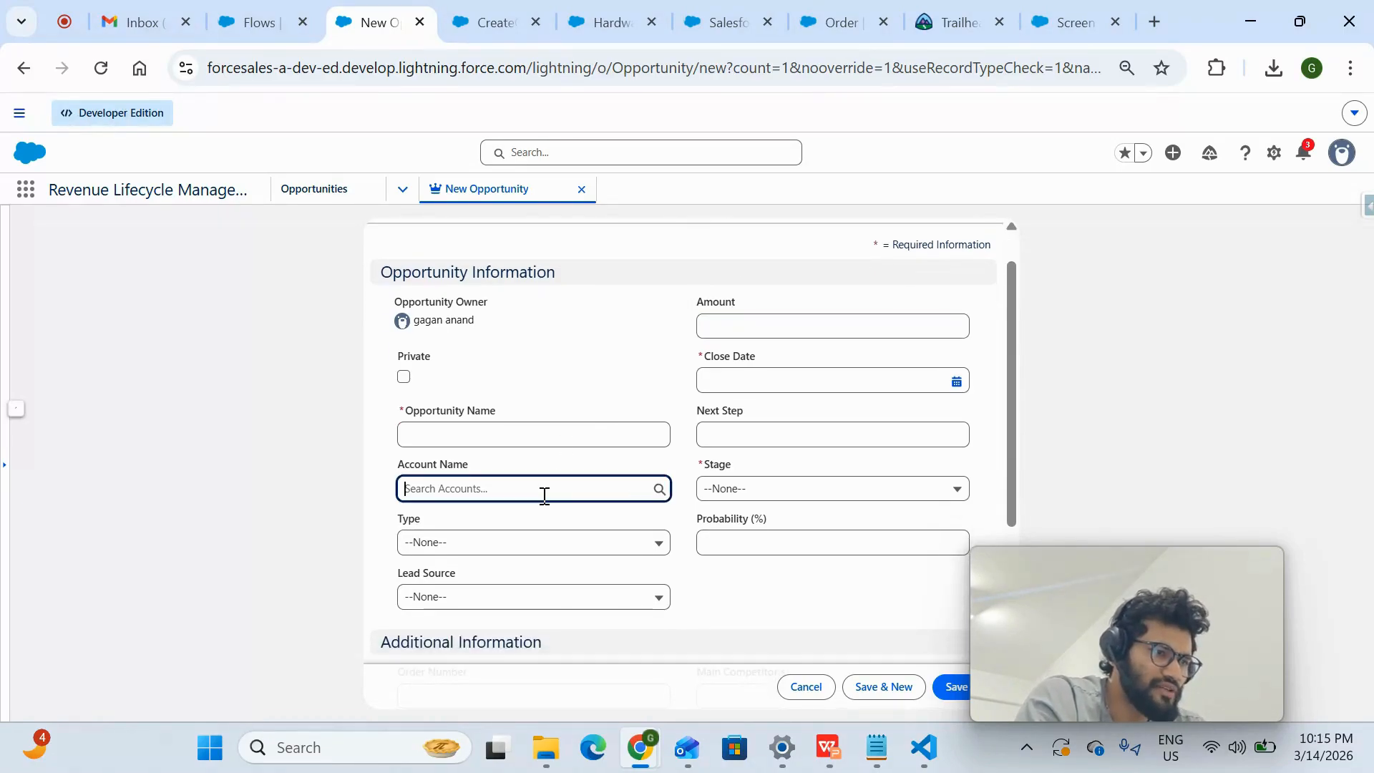
{"action": "left_click", "coordinate": [470, 571]}
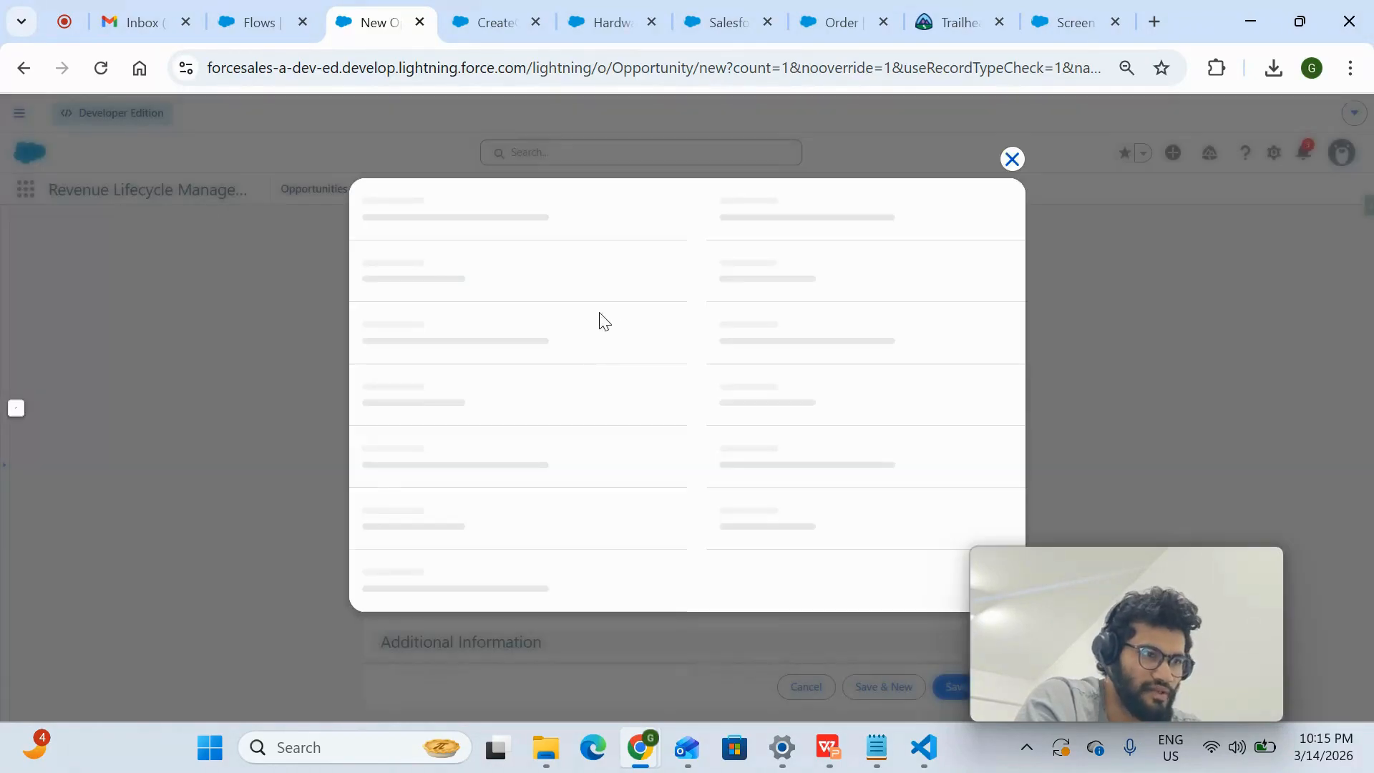
{"action": "left_click", "coordinate": [525, 333]}
{"action": "type", "text": "xyz"}
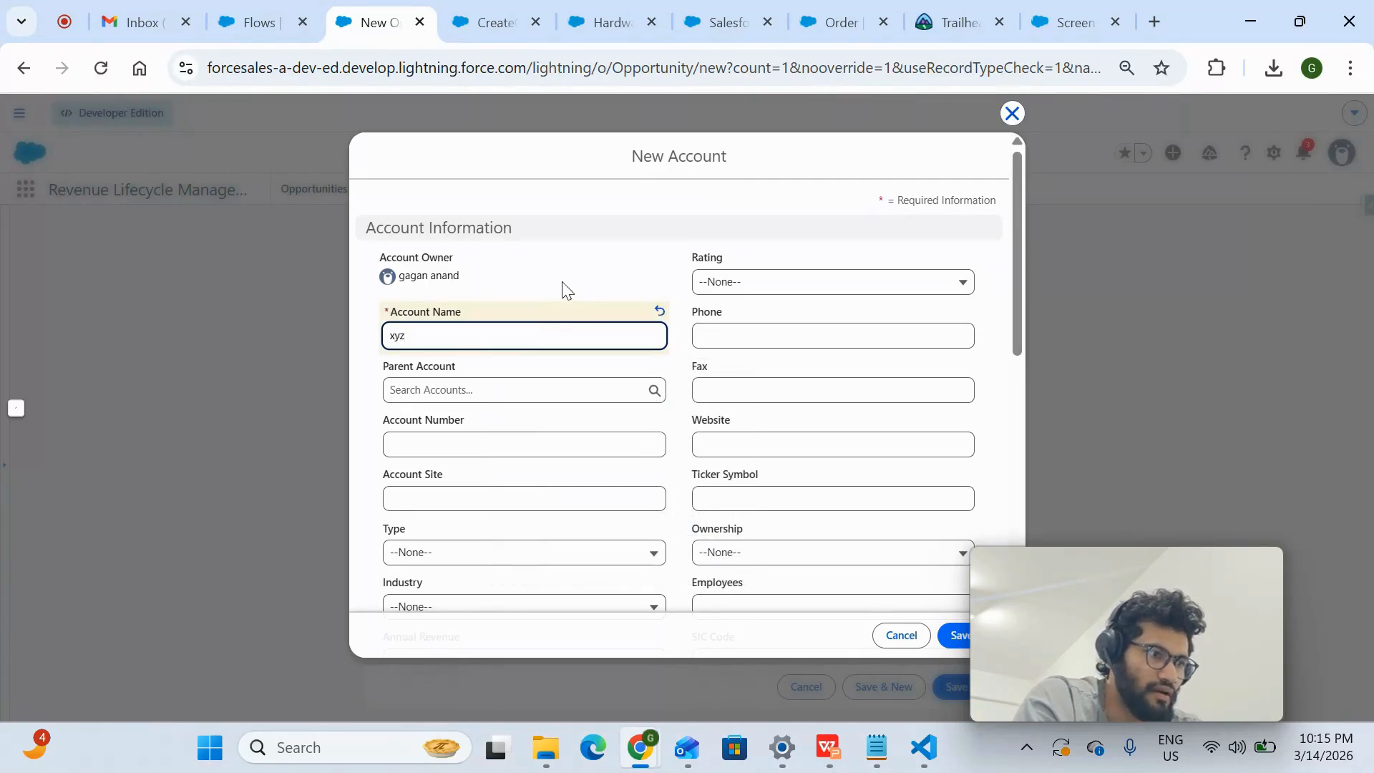
{"action": "left_click", "coordinate": [567, 290]}
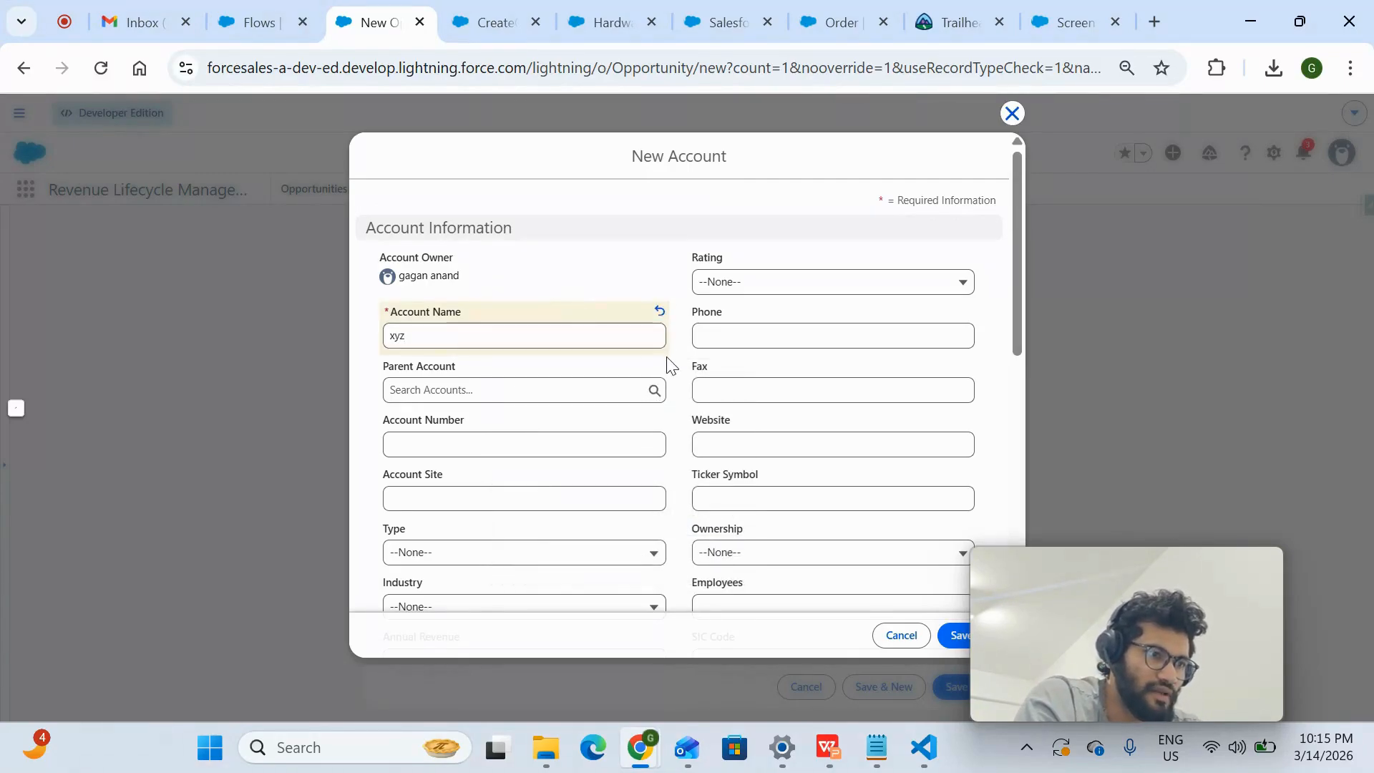
{"action": "left_click", "coordinate": [750, 290]}
{"action": "left_click", "coordinate": [742, 333]}
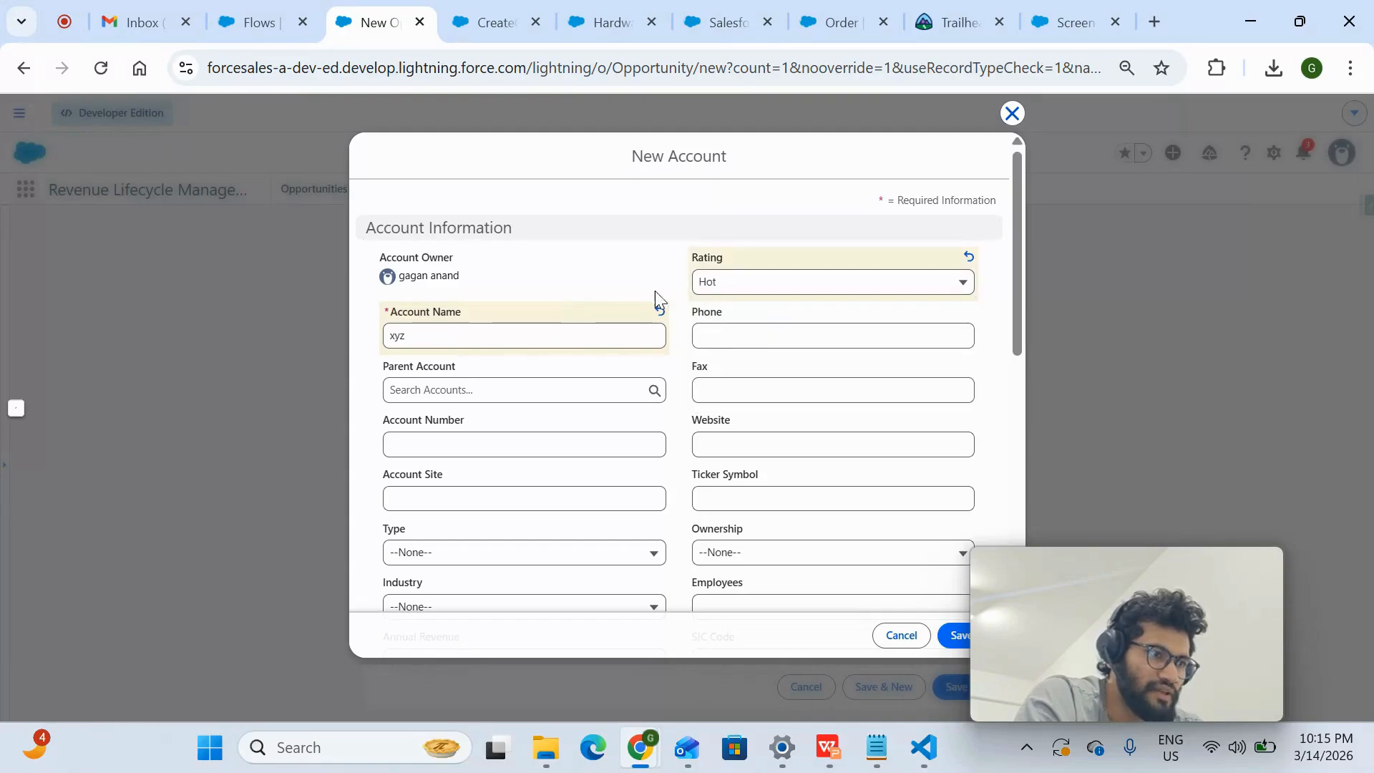
{"action": "left_click", "coordinate": [949, 635]}
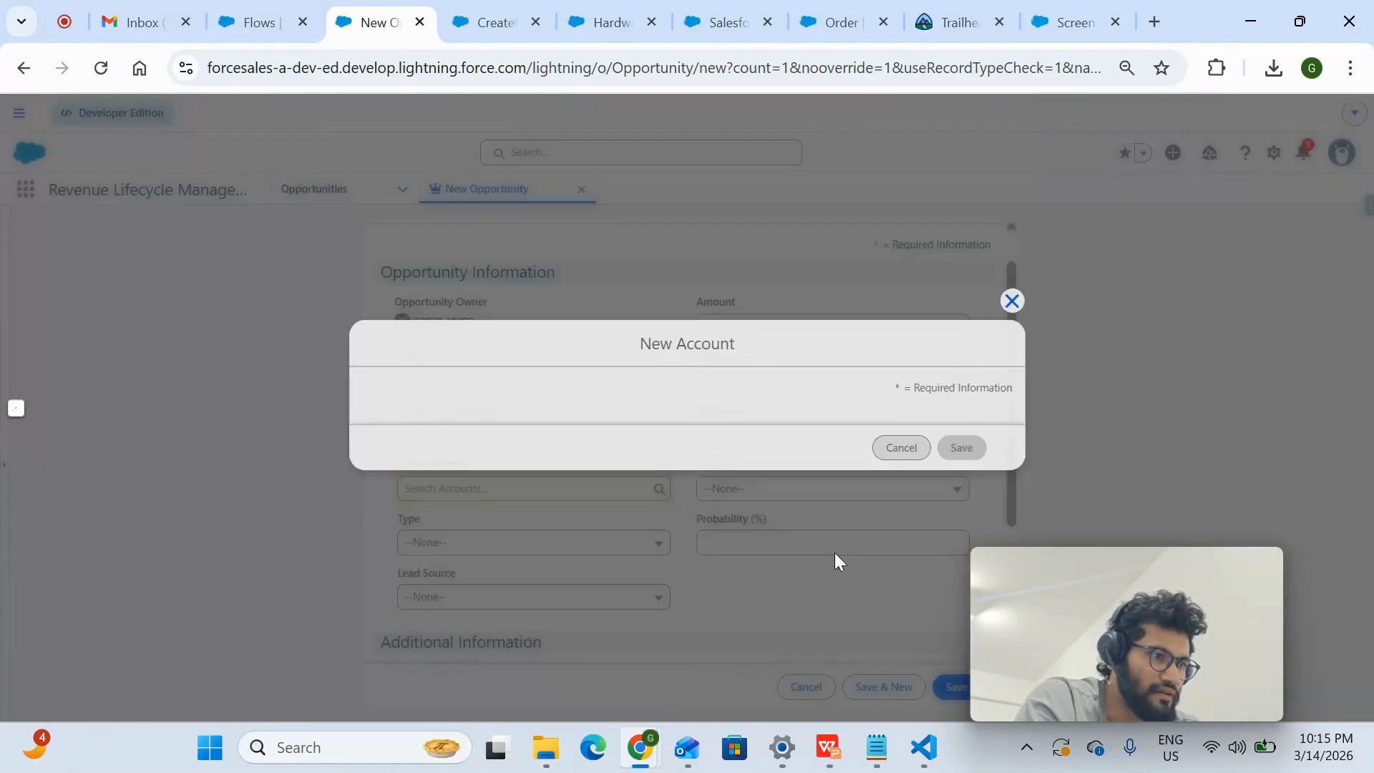
- Name the new opportunity Laptop
{"action": "left_click", "coordinate": [524, 436]}
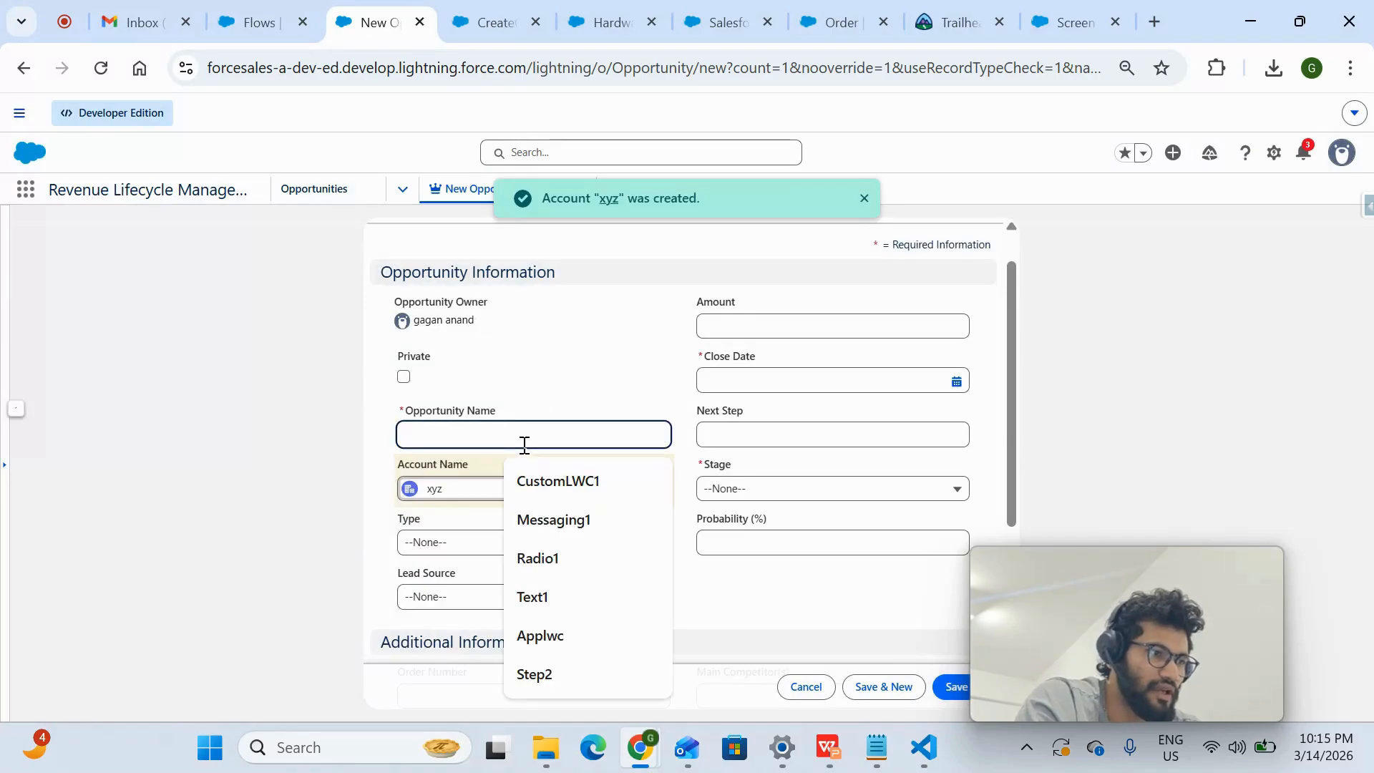
{"action": "type", "text": "Lapt"}
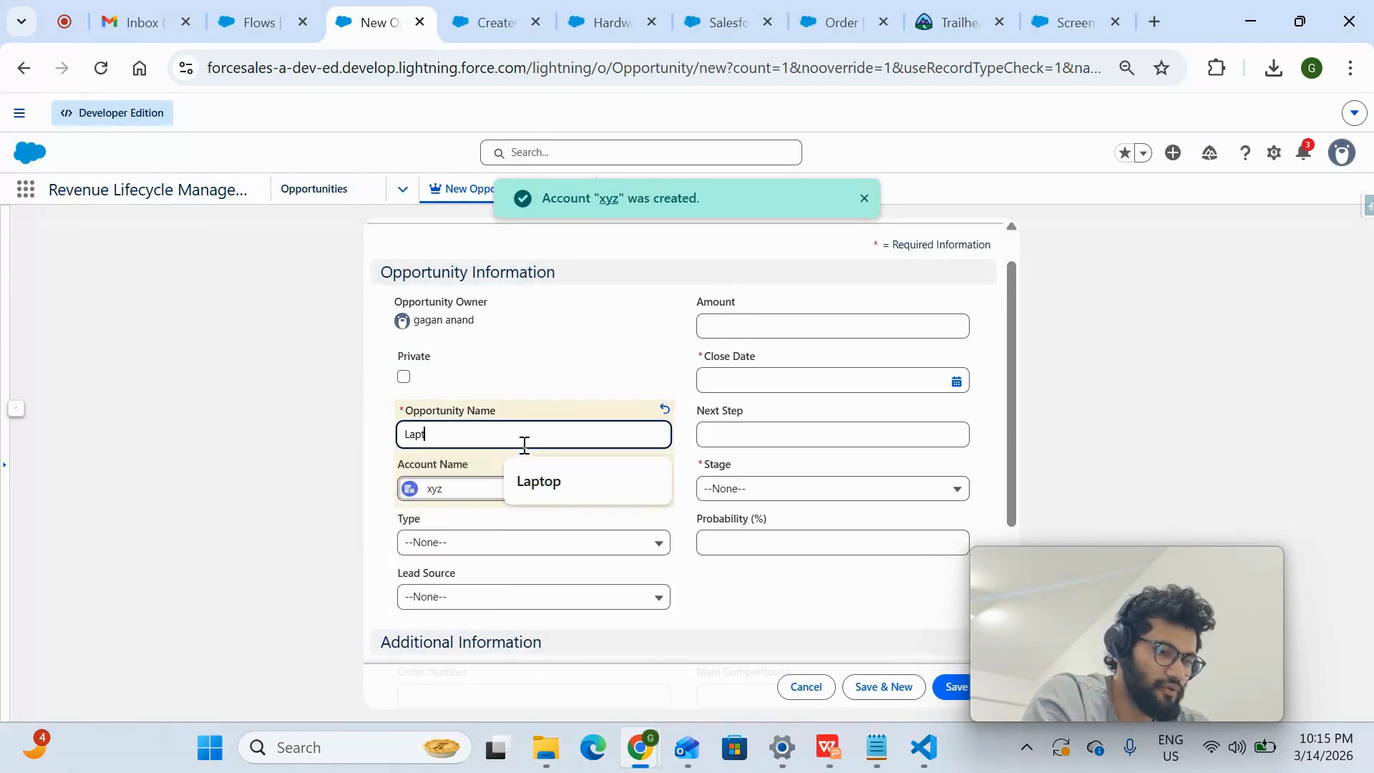
{"action": "type", "text": "op"}
{"action": "left_click", "coordinate": [673, 356]}
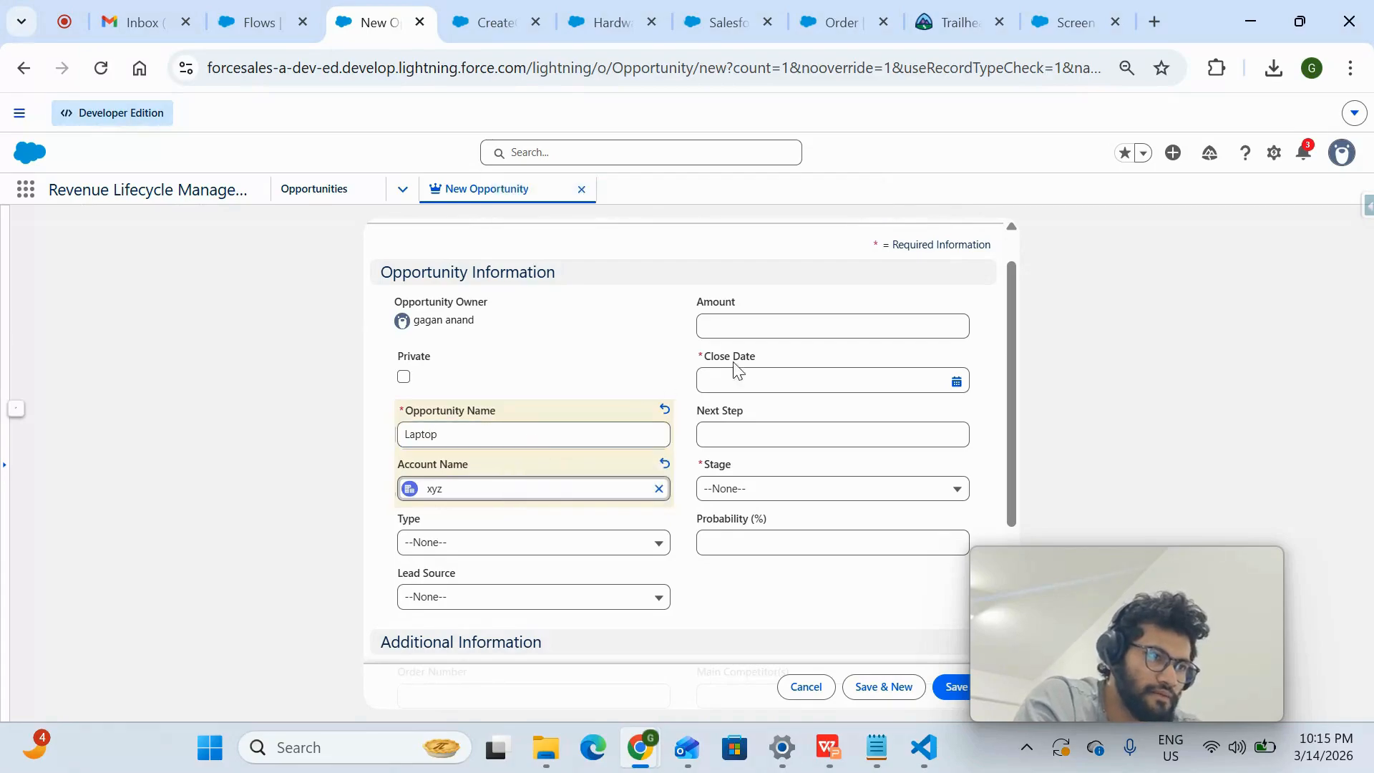
- Set the opportunity's close date to 3/20/2026 and its stage to Prospecting, and save the record
{"action": "left_click", "coordinate": [956, 383]}
{"action": "left_click", "coordinate": [874, 535]}
{"action": "scroll", "coordinate": [802, 494], "scroll_direction": "down", "scroll_amount": 2}
{"action": "left_click", "coordinate": [880, 361]}
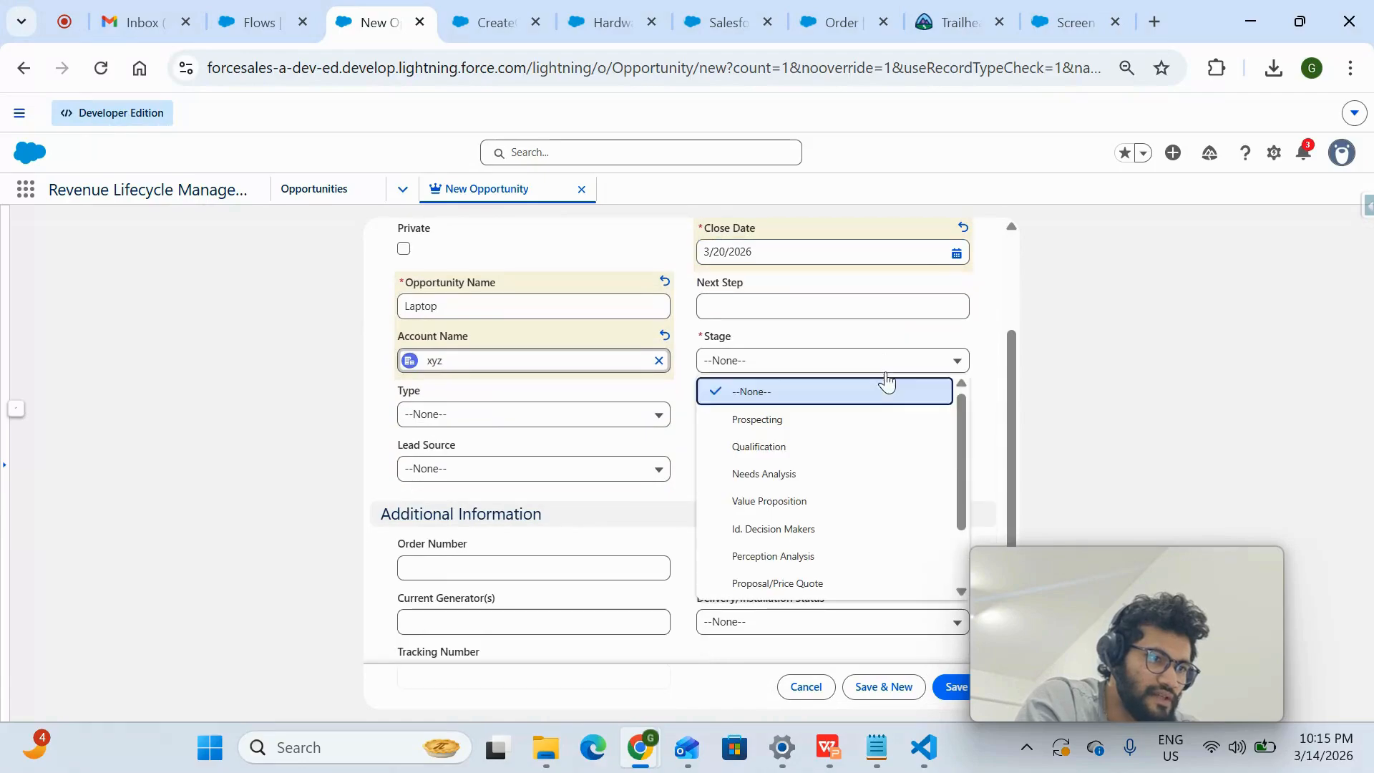
{"action": "left_click", "coordinate": [839, 418]}
{"action": "left_click", "coordinate": [952, 688]}
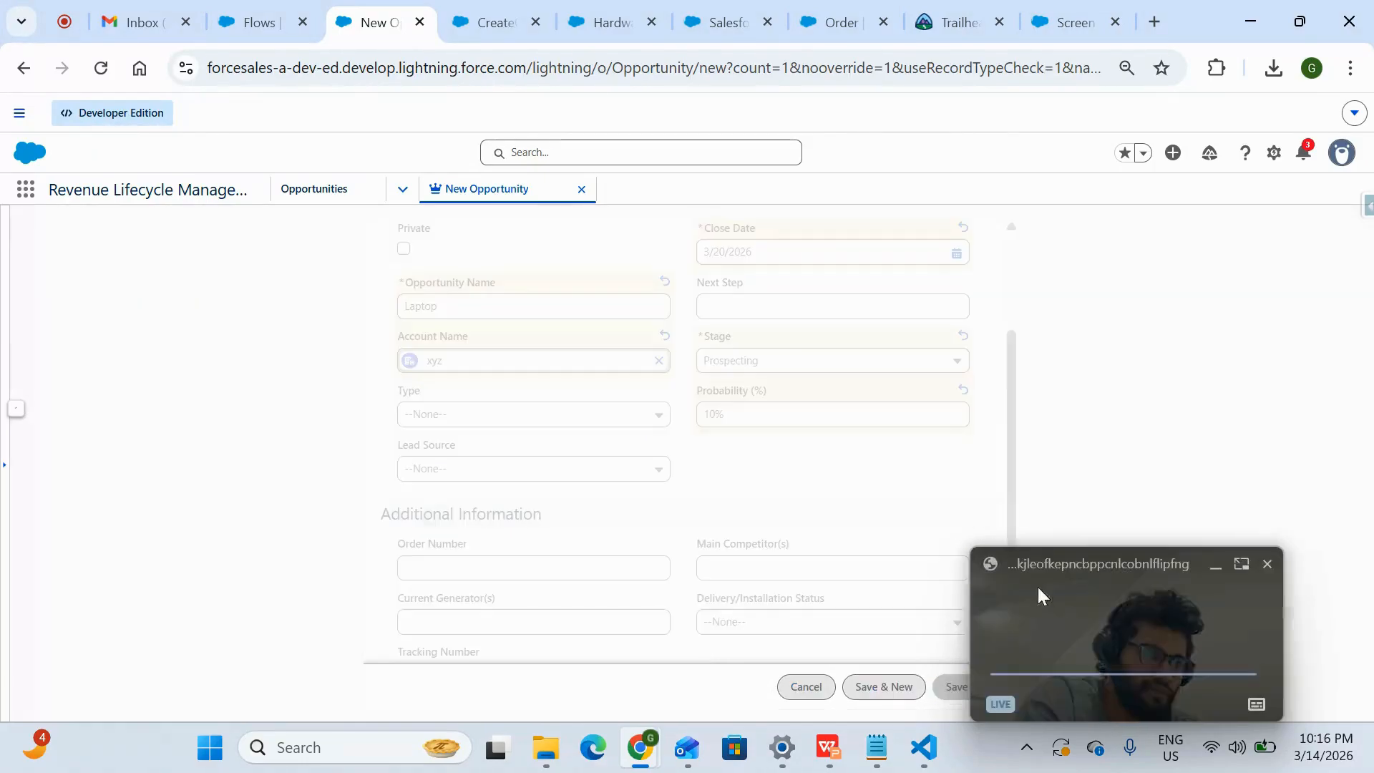
- Start a new quote from the Laptop opportunity's related quotes
{"action": "left_click_drag", "start_coordinate": [1072, 539], "coordinate": [1162, 262]}
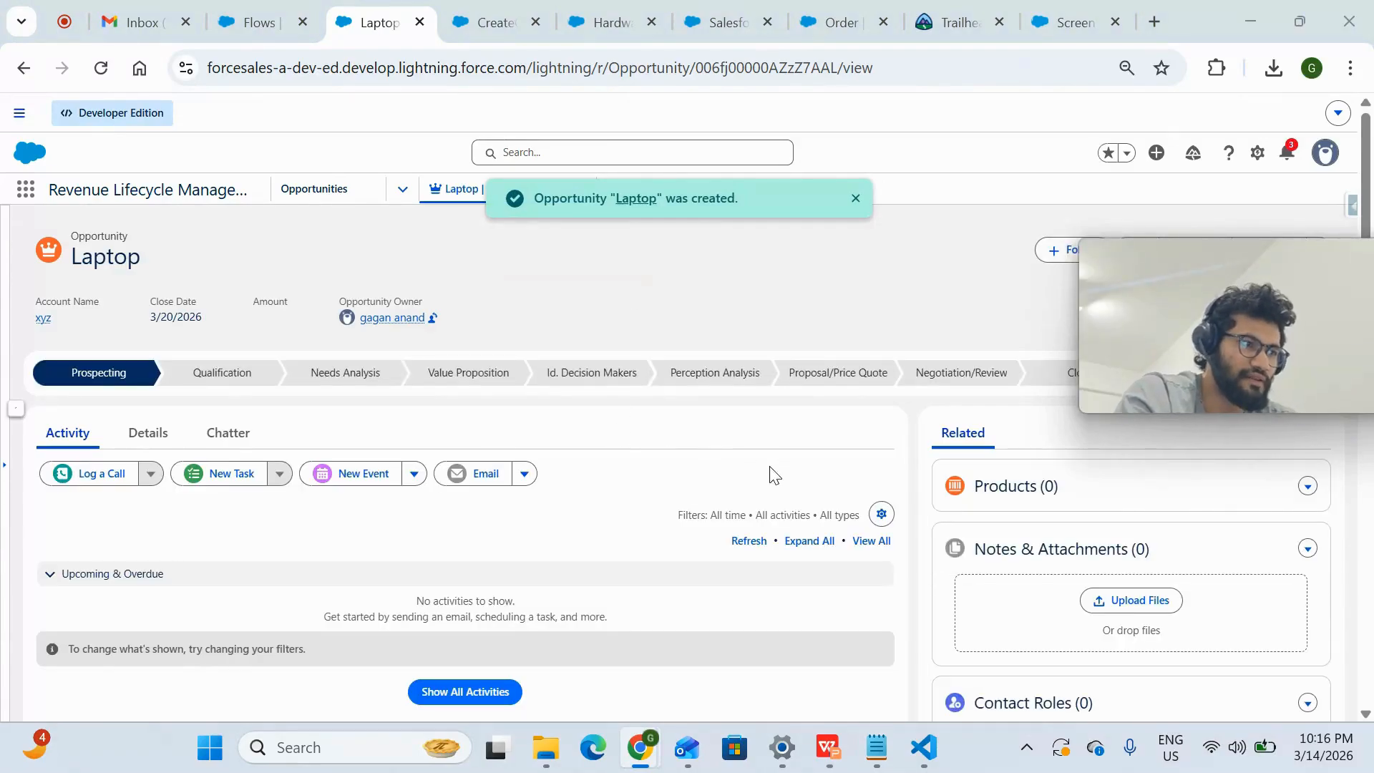
{"action": "left_click_drag", "start_coordinate": [1120, 292], "coordinate": [1145, 28]}
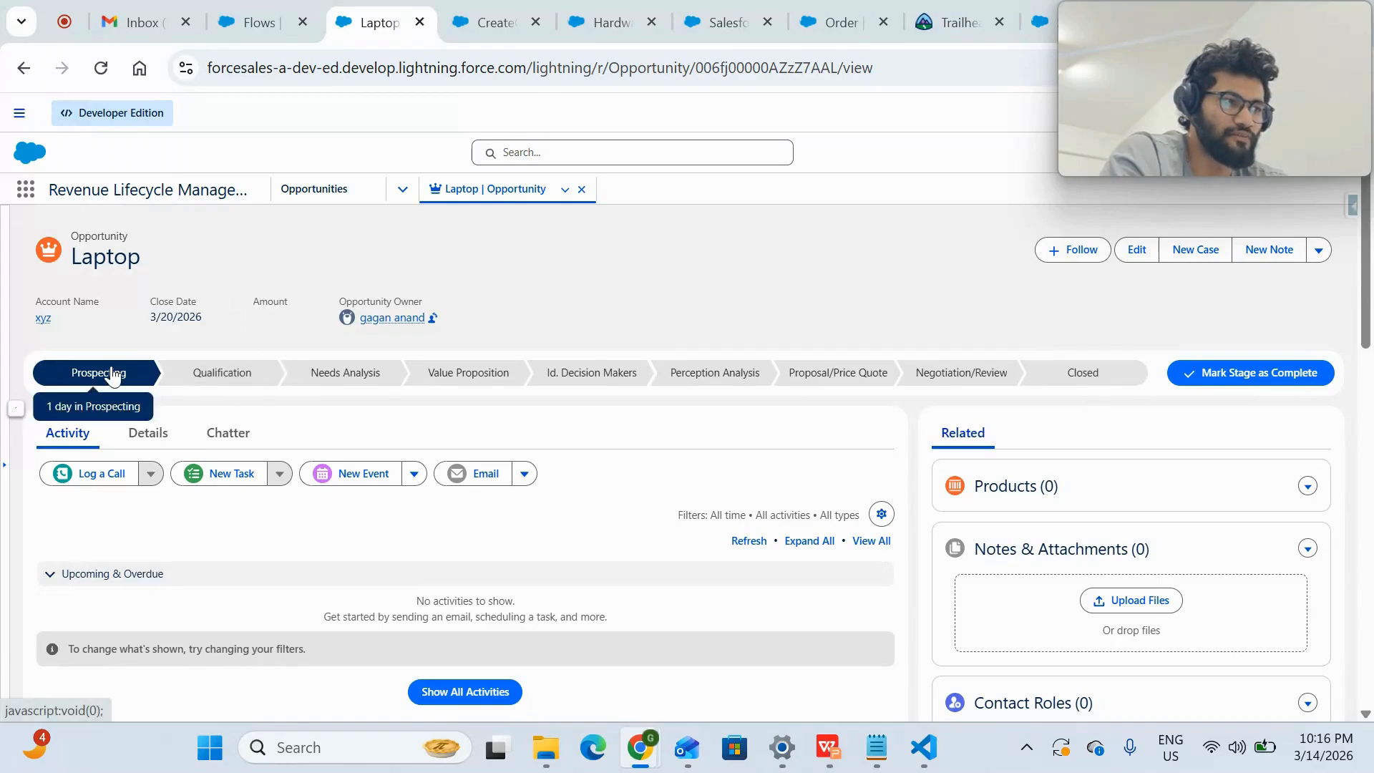
{"action": "scroll", "coordinate": [1129, 539], "scroll_direction": "down", "scroll_amount": 5}
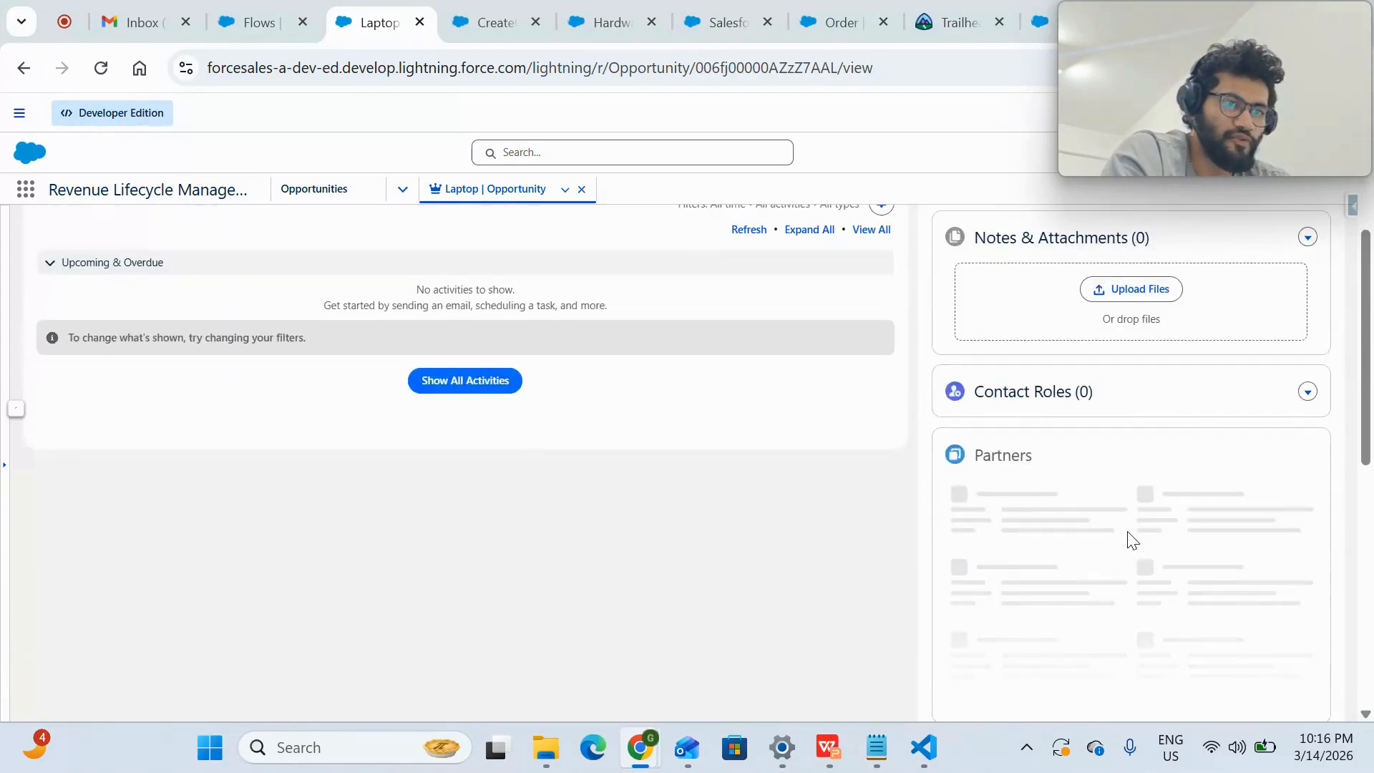
{"action": "scroll", "coordinate": [1129, 540], "scroll_direction": "down", "scroll_amount": 3}
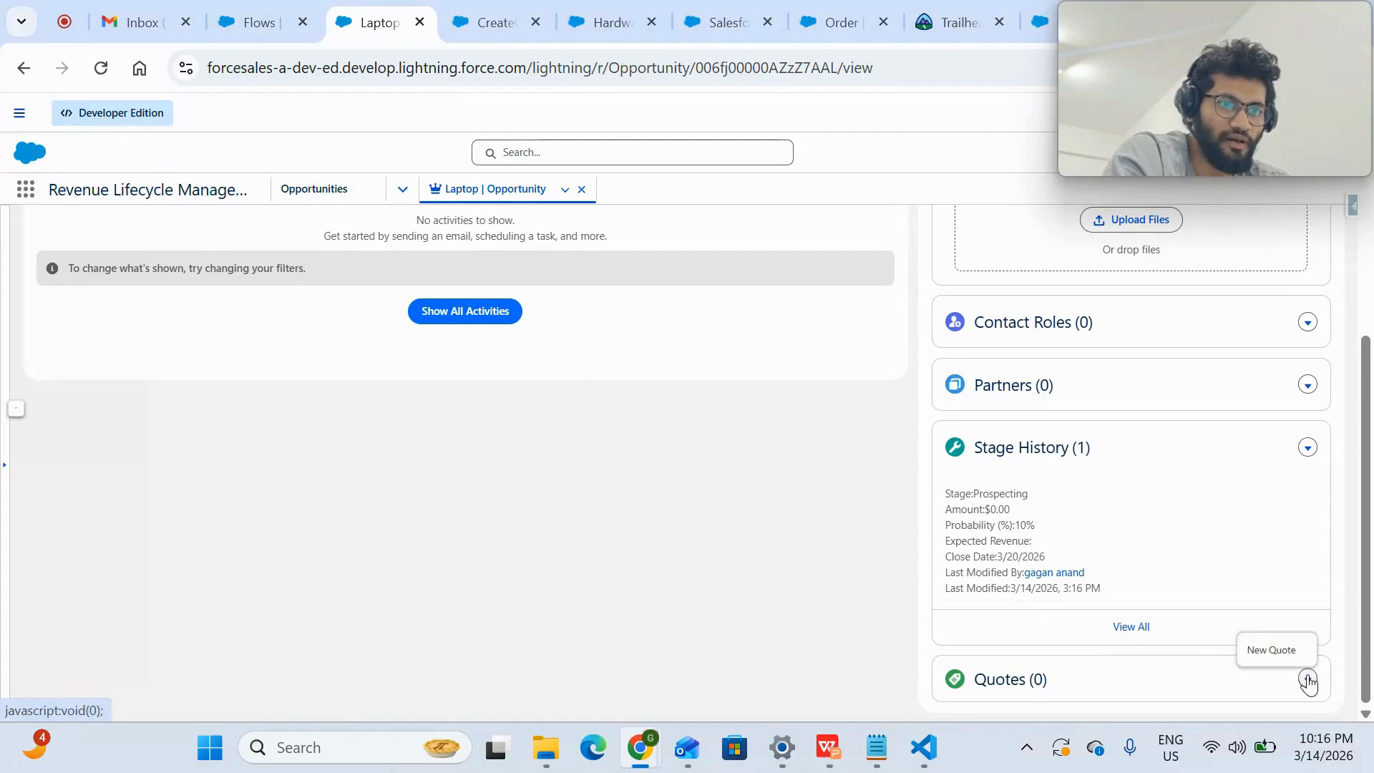
{"action": "left_click", "coordinate": [1283, 648]}
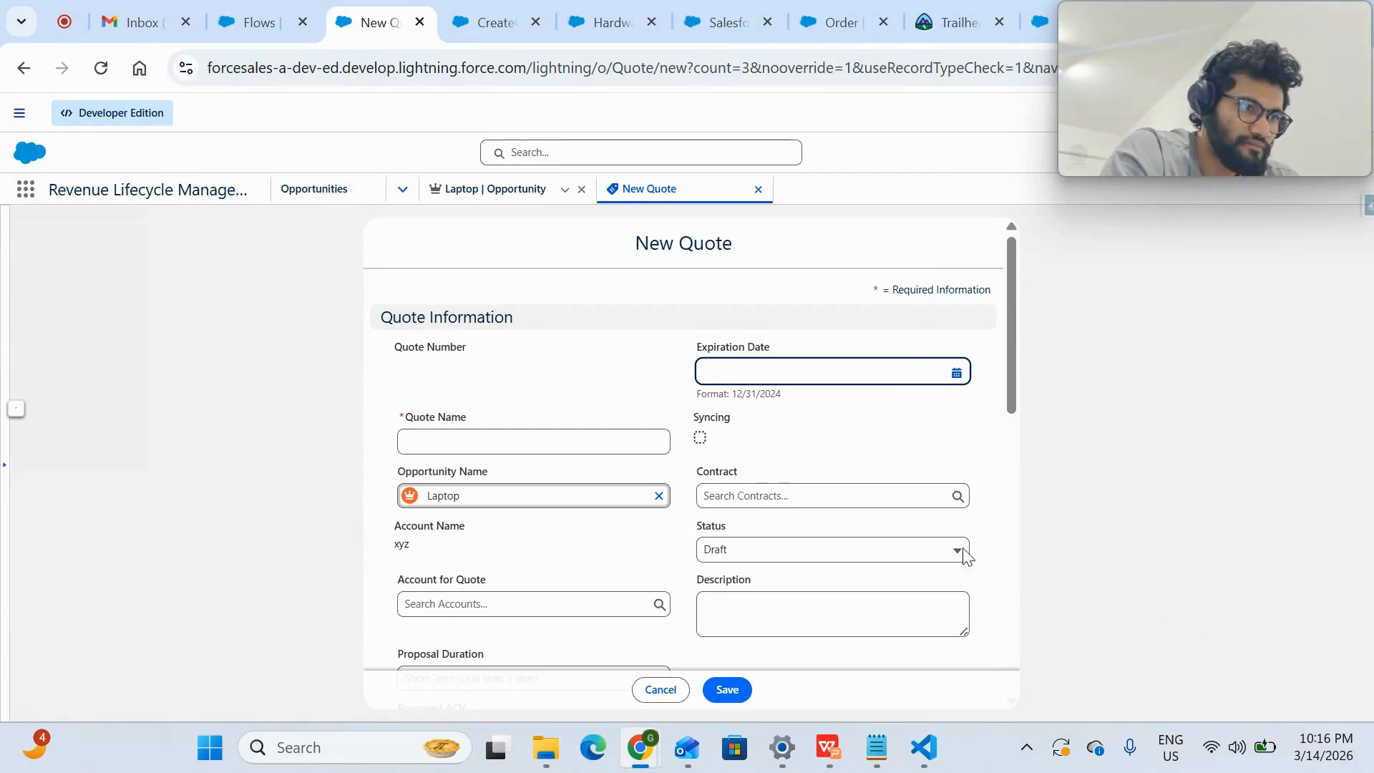
- Set the quote's expiration date to 3/18/2026, name it Macbook pro, and save it
{"action": "left_click", "coordinate": [957, 375]}
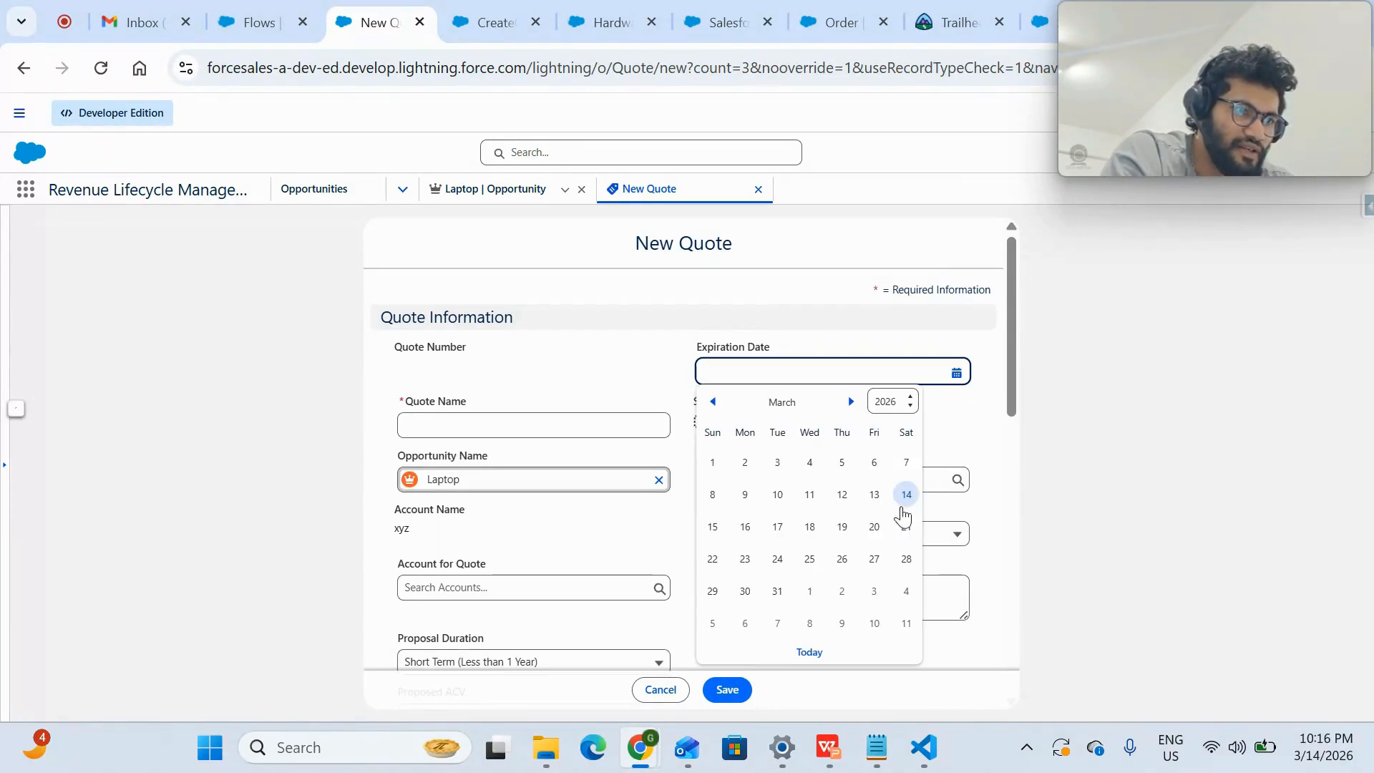
{"action": "left_click", "coordinate": [809, 526]}
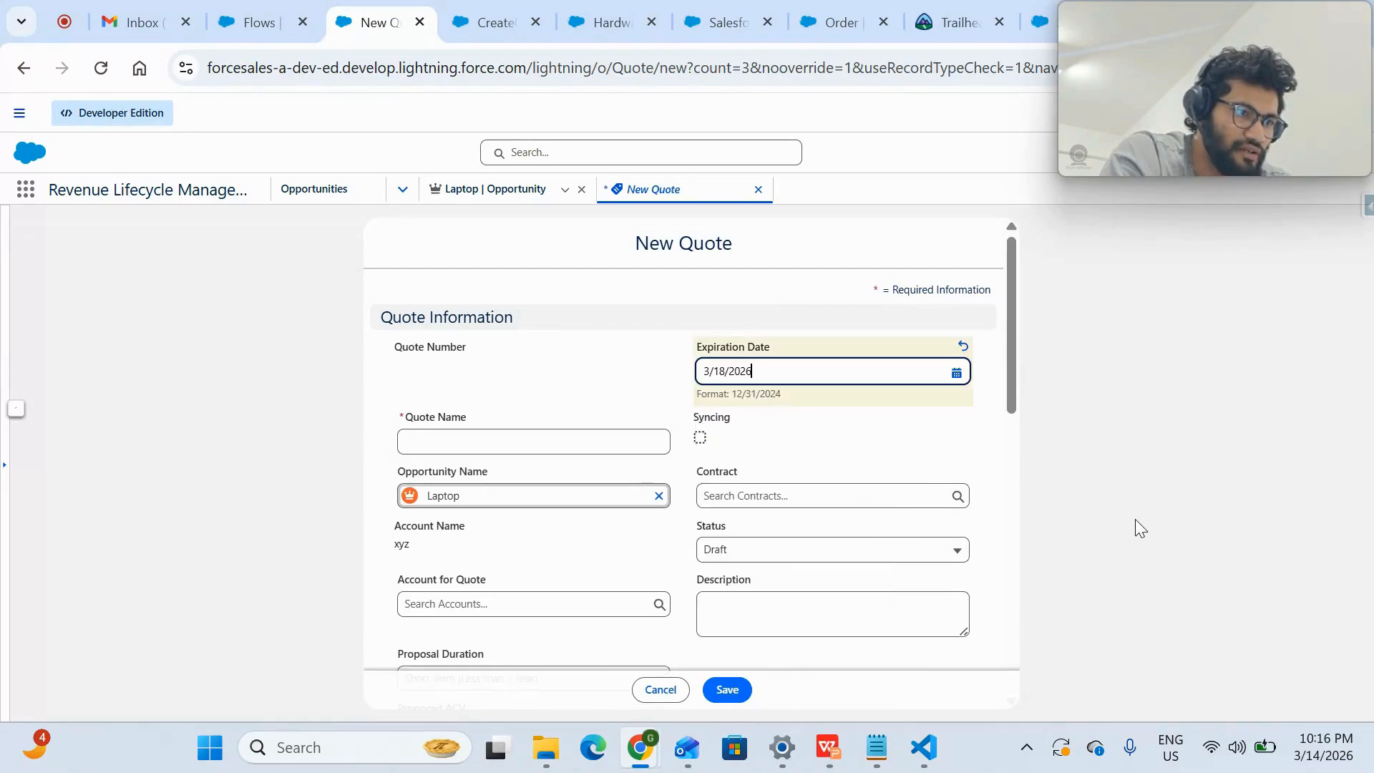
{"action": "left_click", "coordinate": [539, 426]}
{"action": "type", "text": "la"}
{"action": "key", "text": "BackSpace"}
{"action": "key", "text": "BackSpace"}
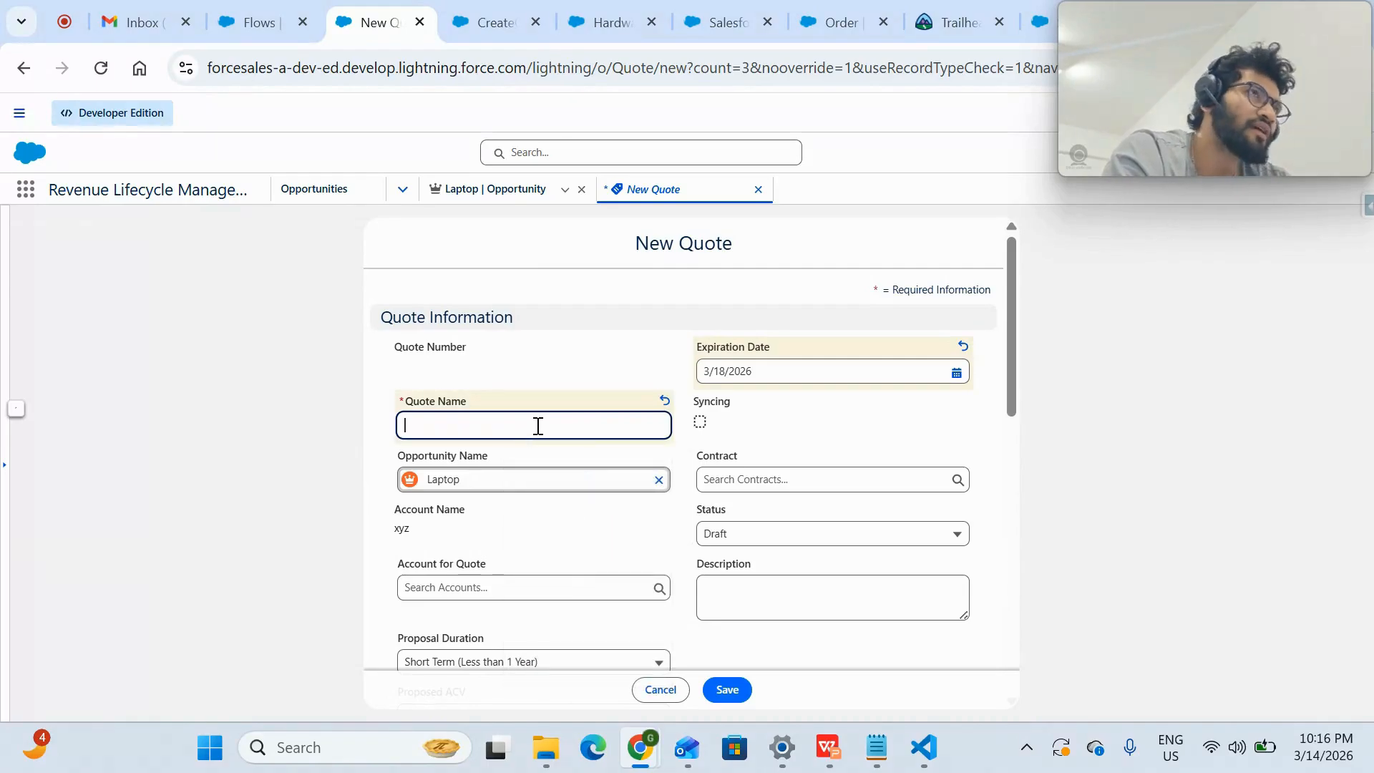
{"action": "type", "text": "Ma"}
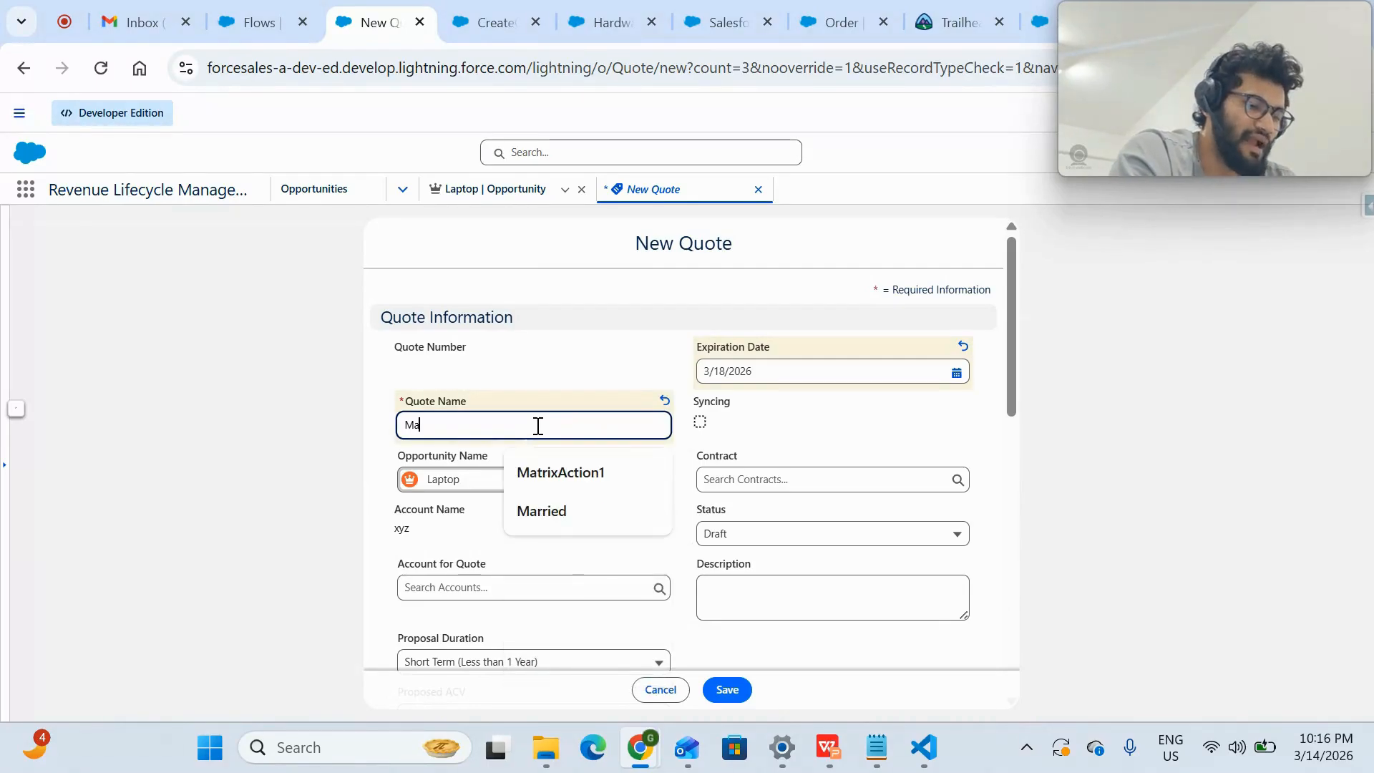
{"action": "type", "text": "cbook p"}
{"action": "left_click", "coordinate": [627, 339]}
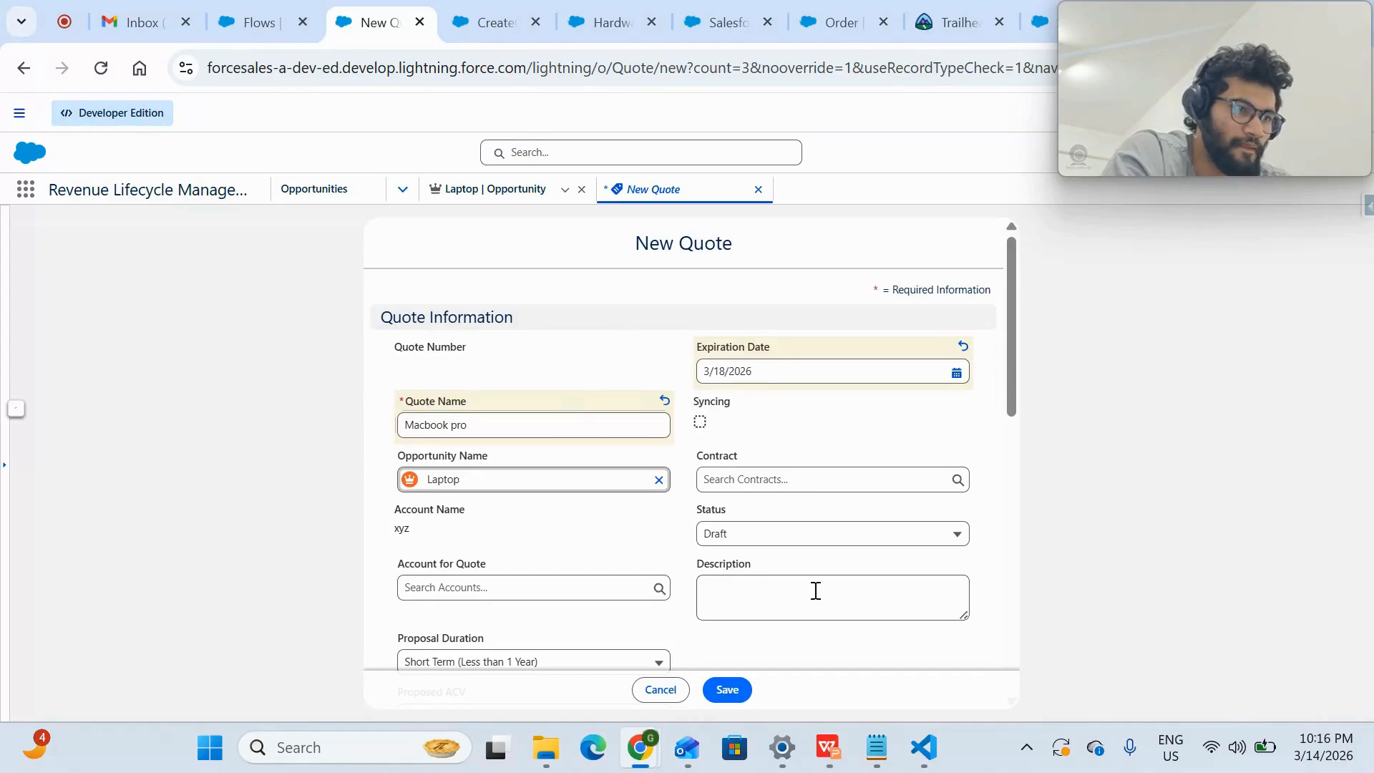
{"action": "left_click", "coordinate": [729, 691]}
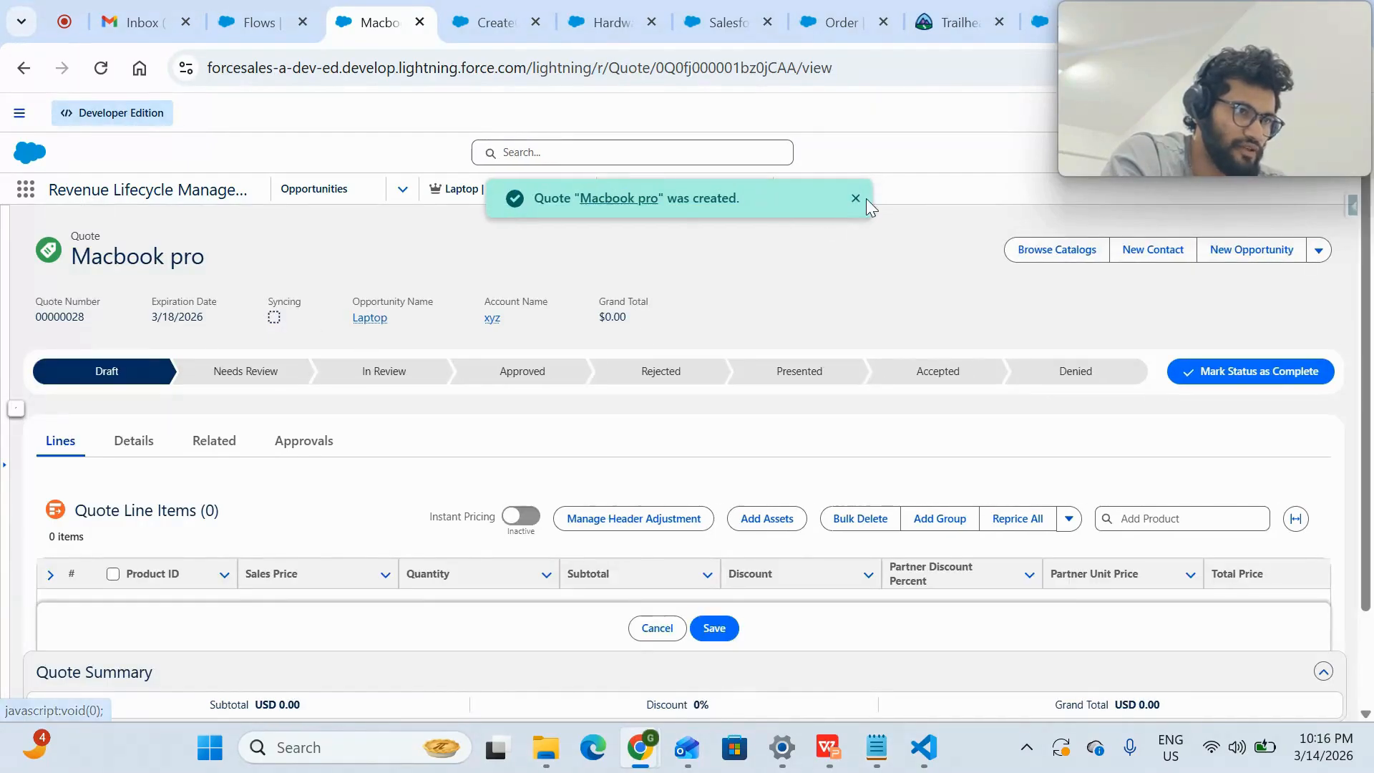
{"action": "left_click", "coordinate": [855, 198]}
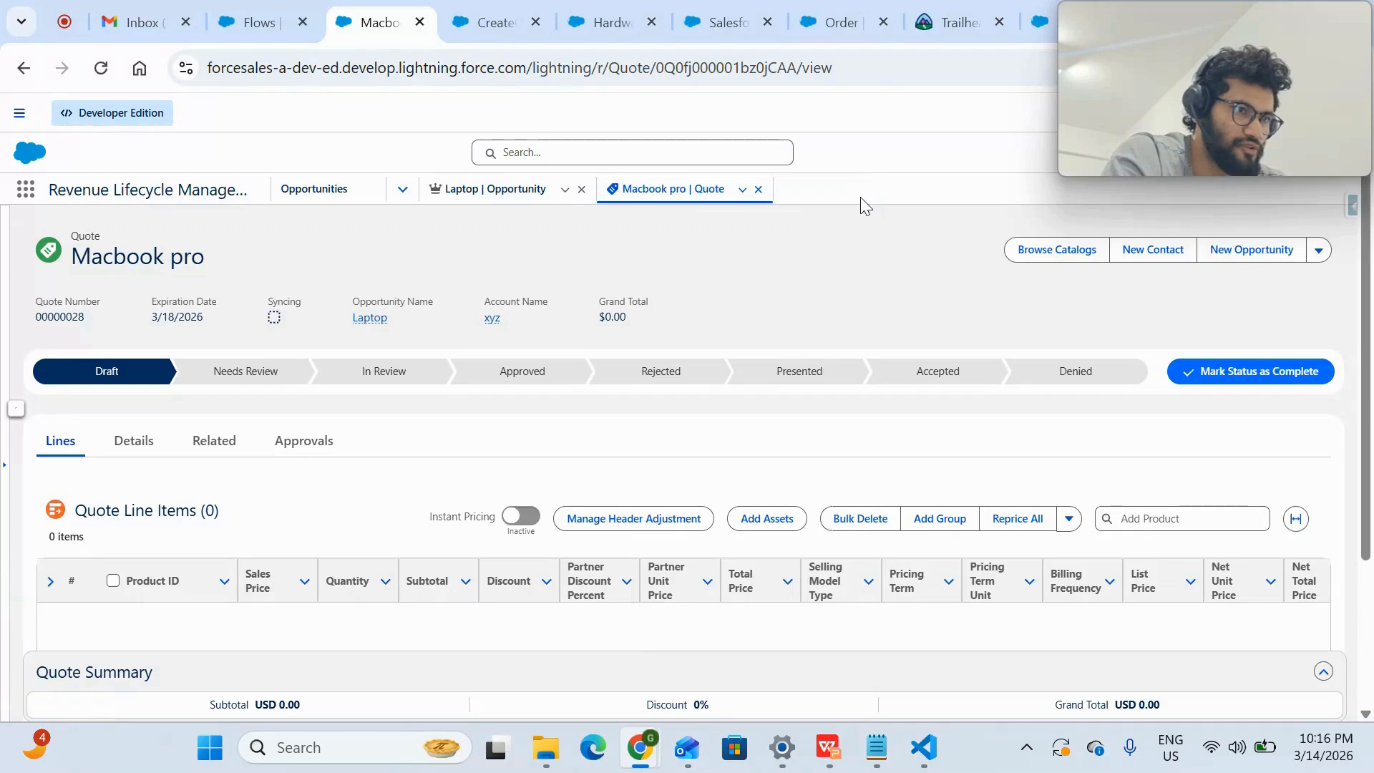
- Check the recently viewed opportunities and return to the Macbook pro quote
{"action": "left_click", "coordinate": [335, 206]}
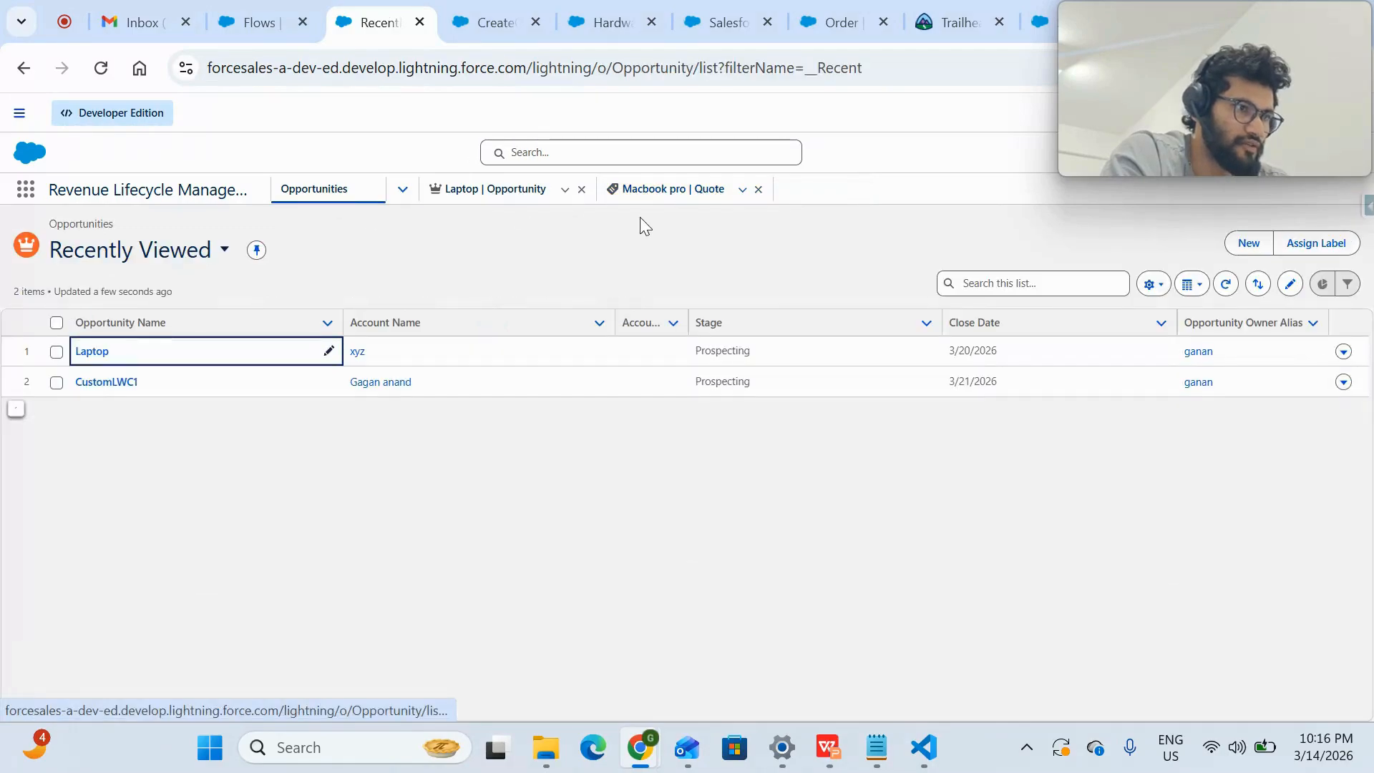
{"action": "left_click", "coordinate": [691, 202]}
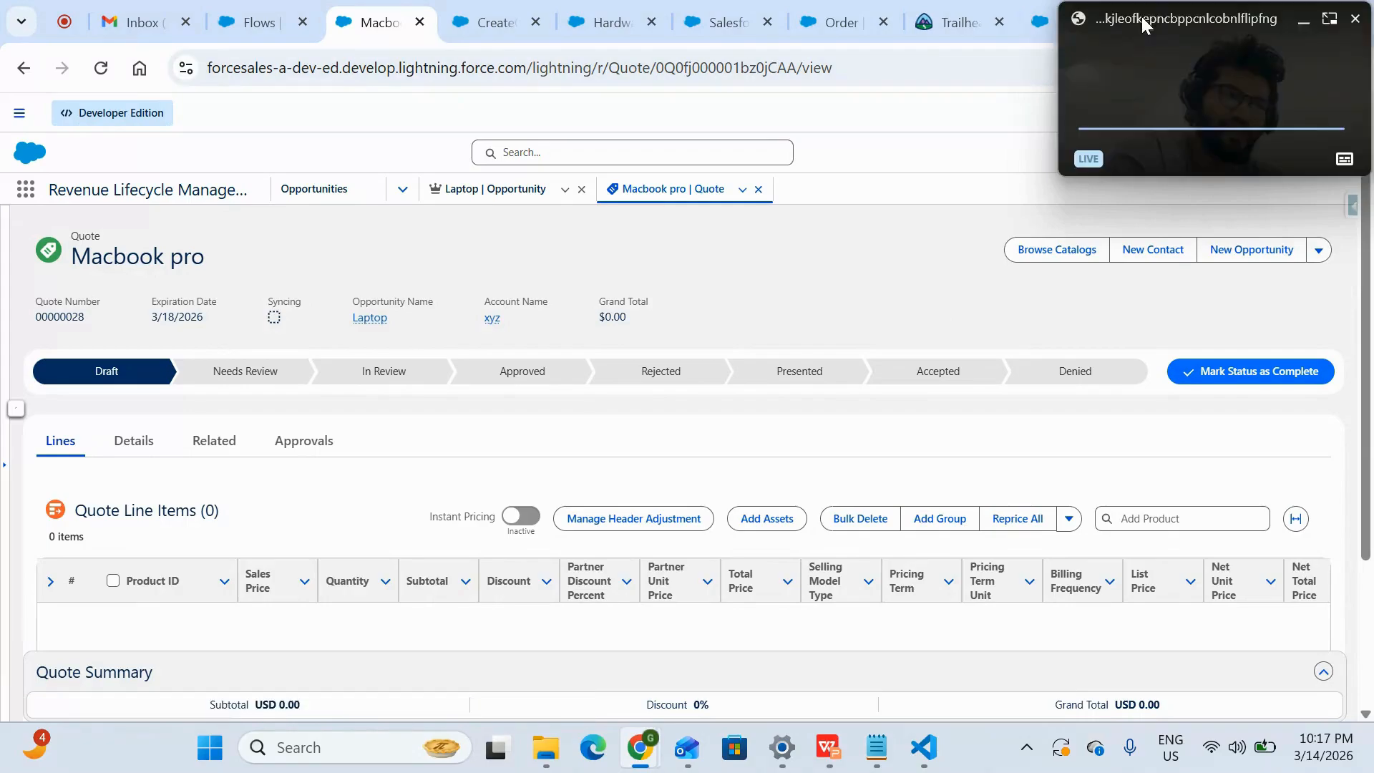
{"action": "left_click_drag", "start_coordinate": [1150, 32], "coordinate": [1116, 659]}
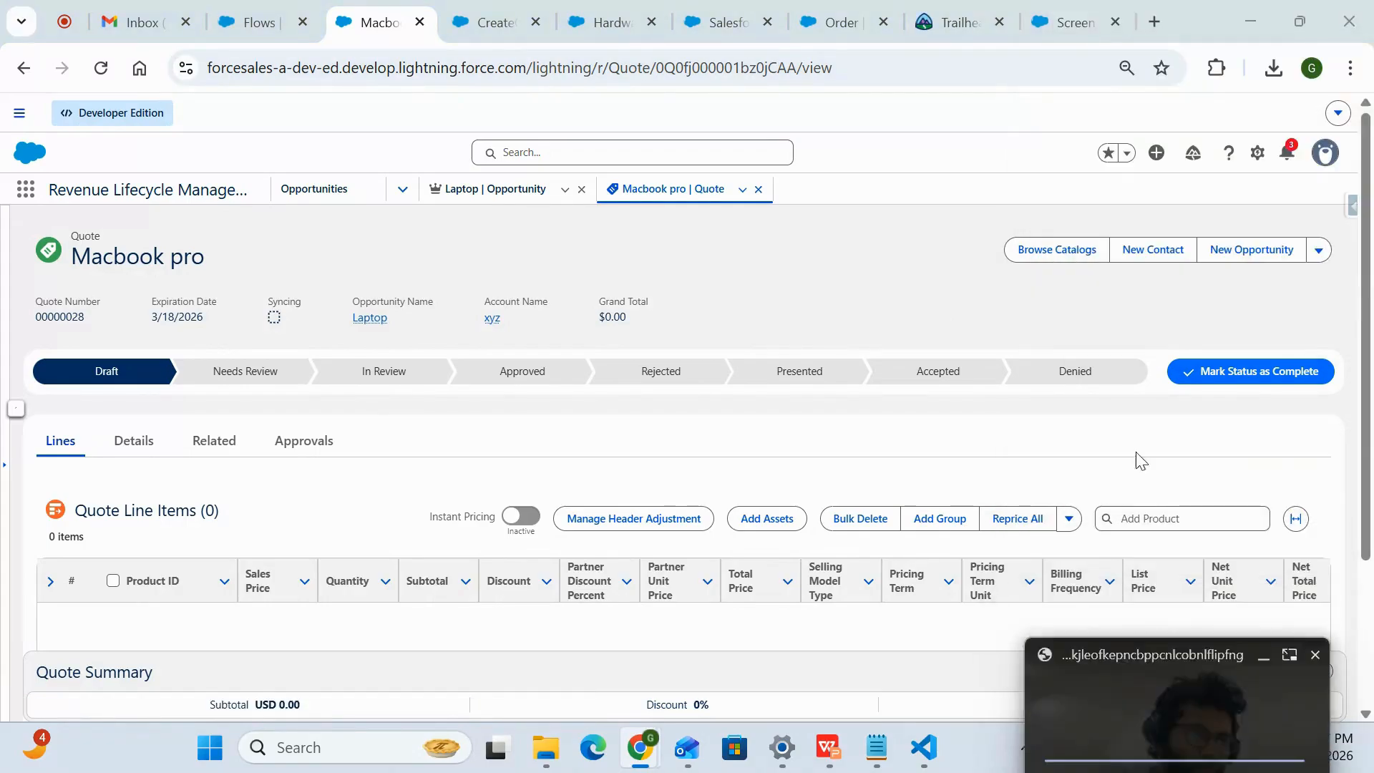
- Open Setup and launch the Product Catalog Management app from there
{"action": "left_click", "coordinate": [1258, 157]}
{"action": "left_click", "coordinate": [1187, 217]}
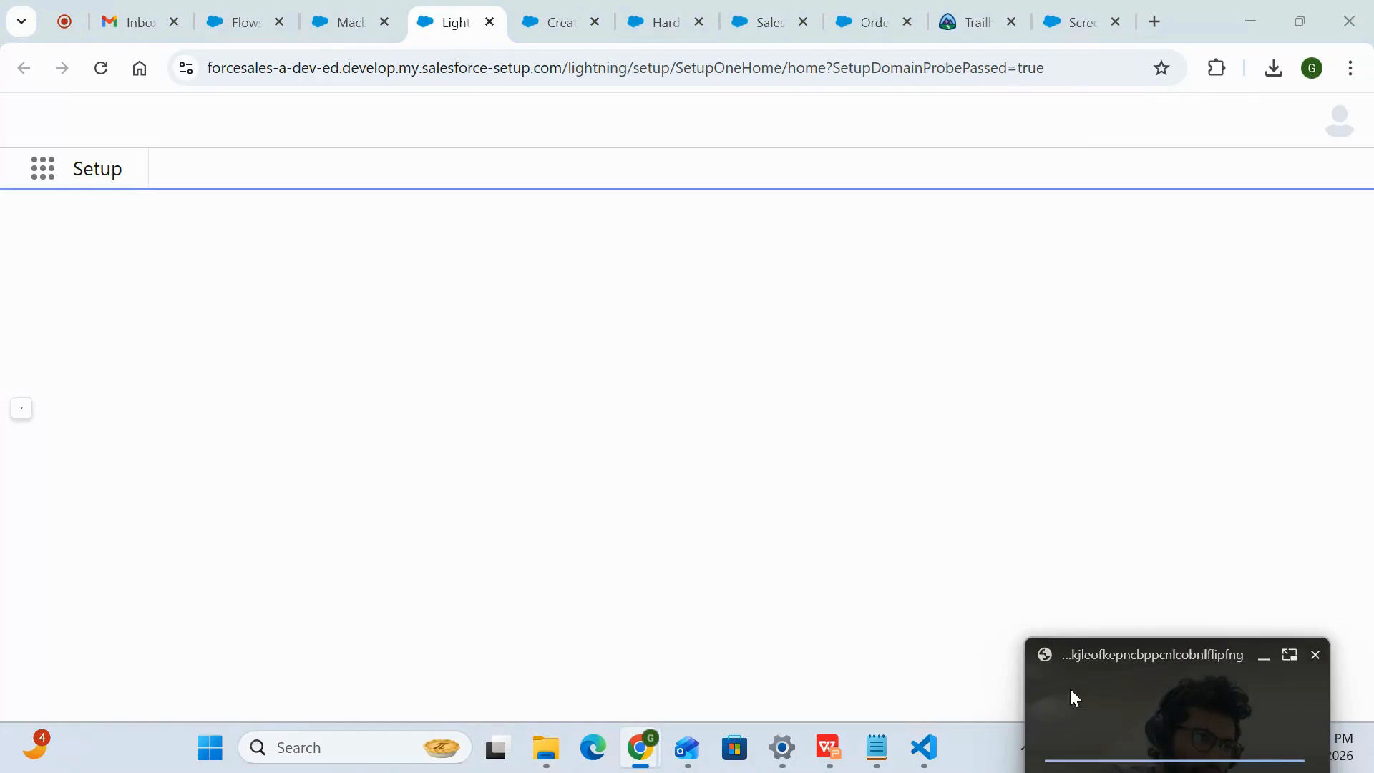
{"action": "left_click_drag", "start_coordinate": [1072, 698], "coordinate": [1099, 314]}
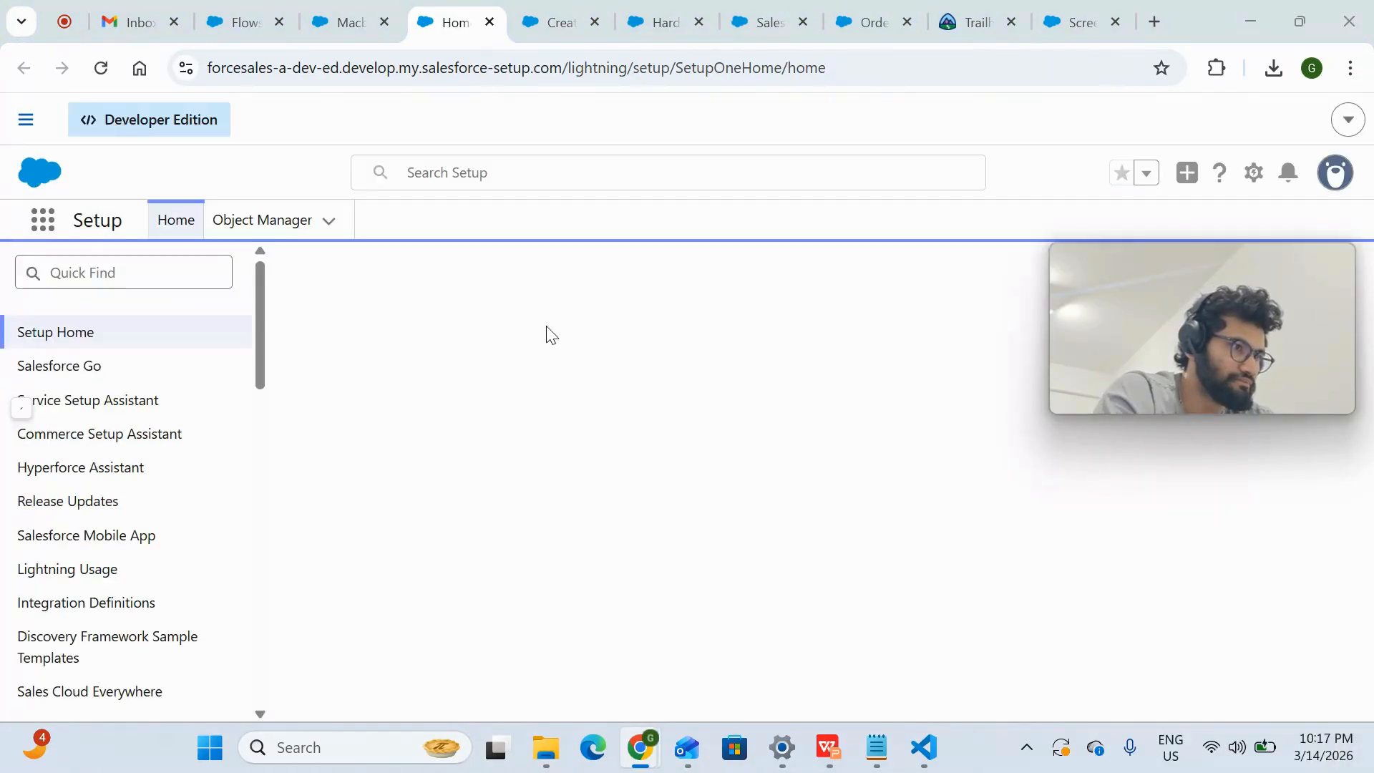
{"action": "left_click", "coordinate": [46, 223]}
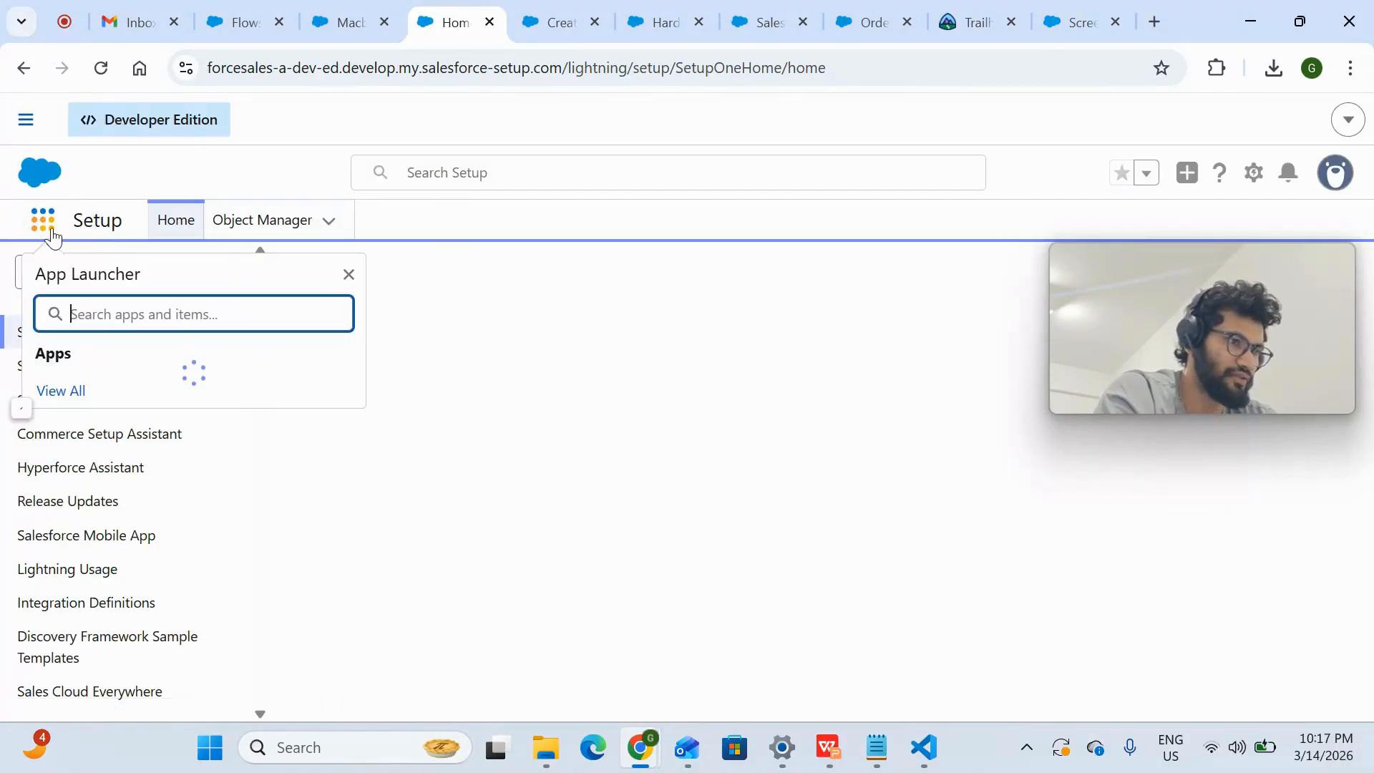
{"action": "type", "text": "prod"}
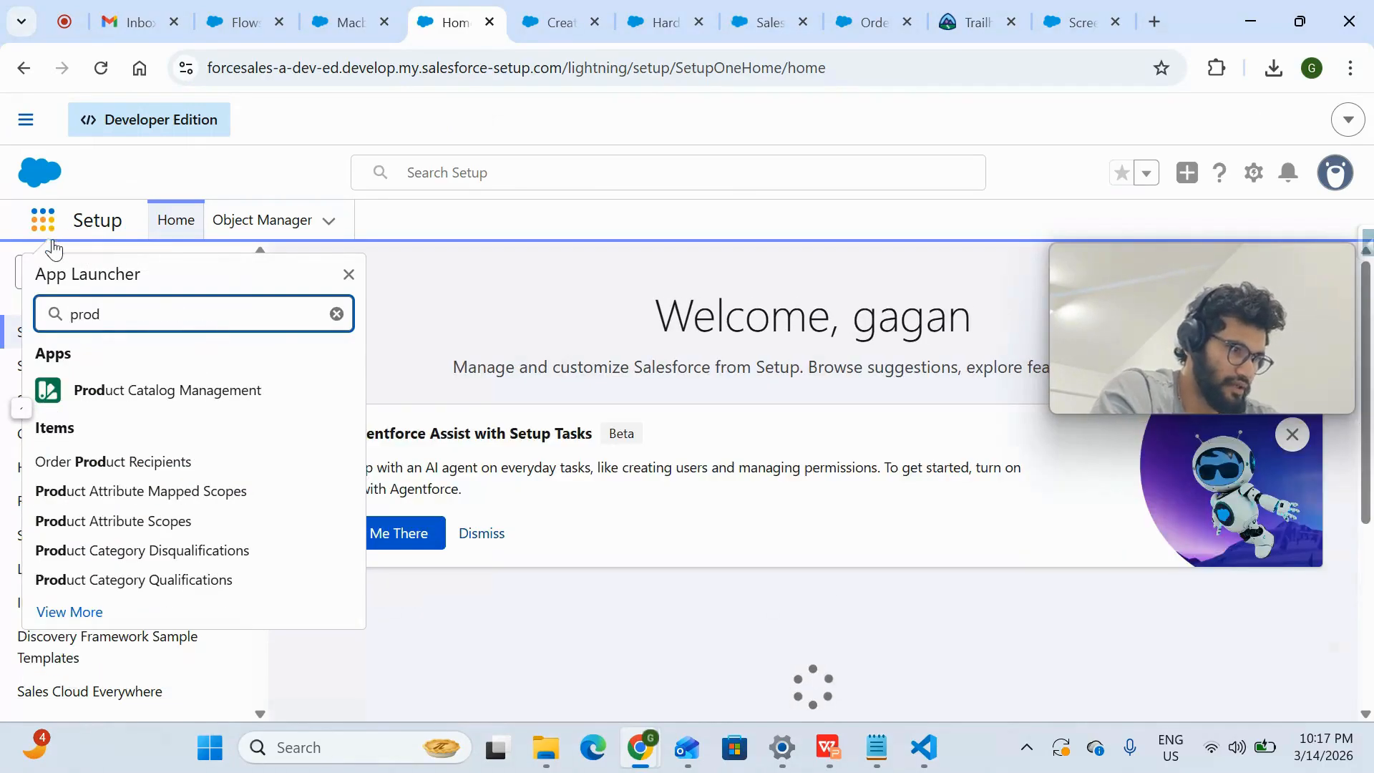
{"action": "left_click", "coordinate": [217, 393]}
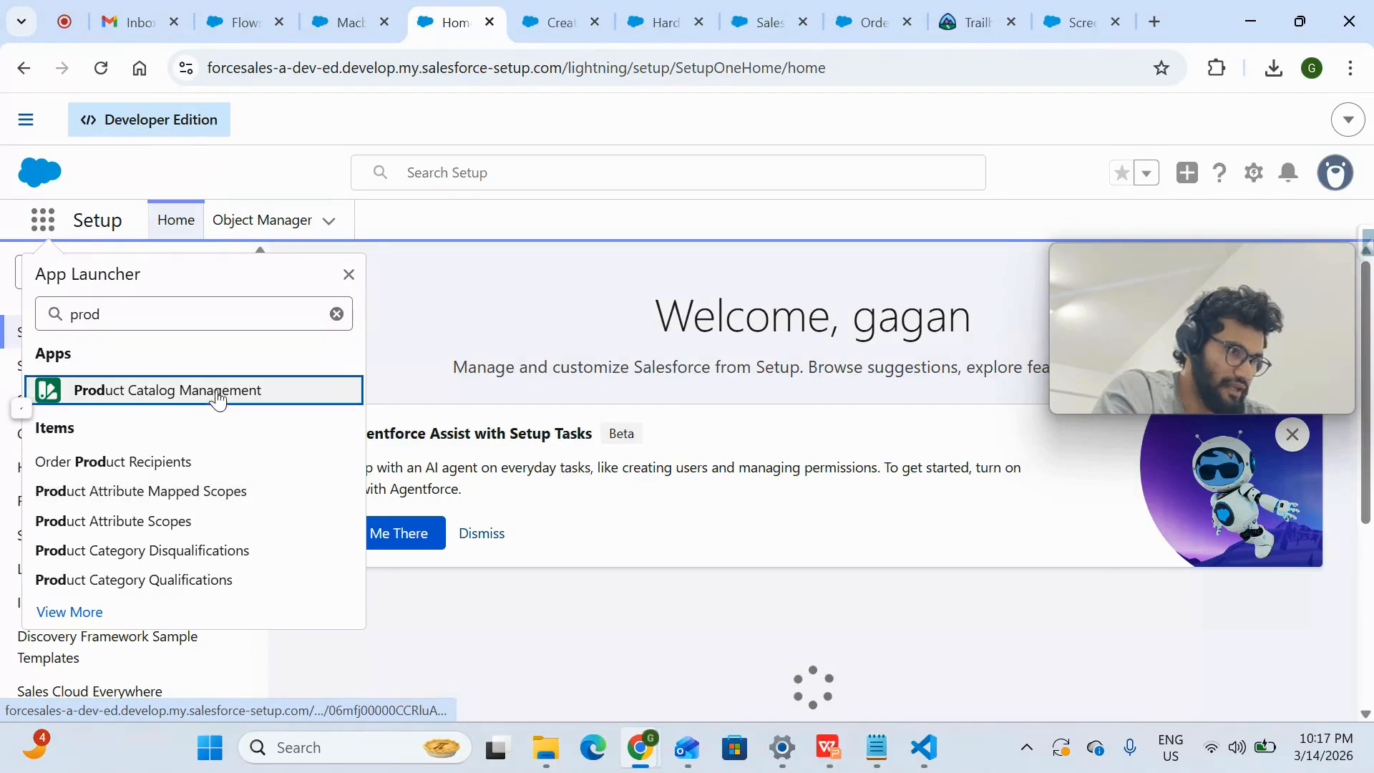
{"action": "left_click", "coordinate": [219, 396]}
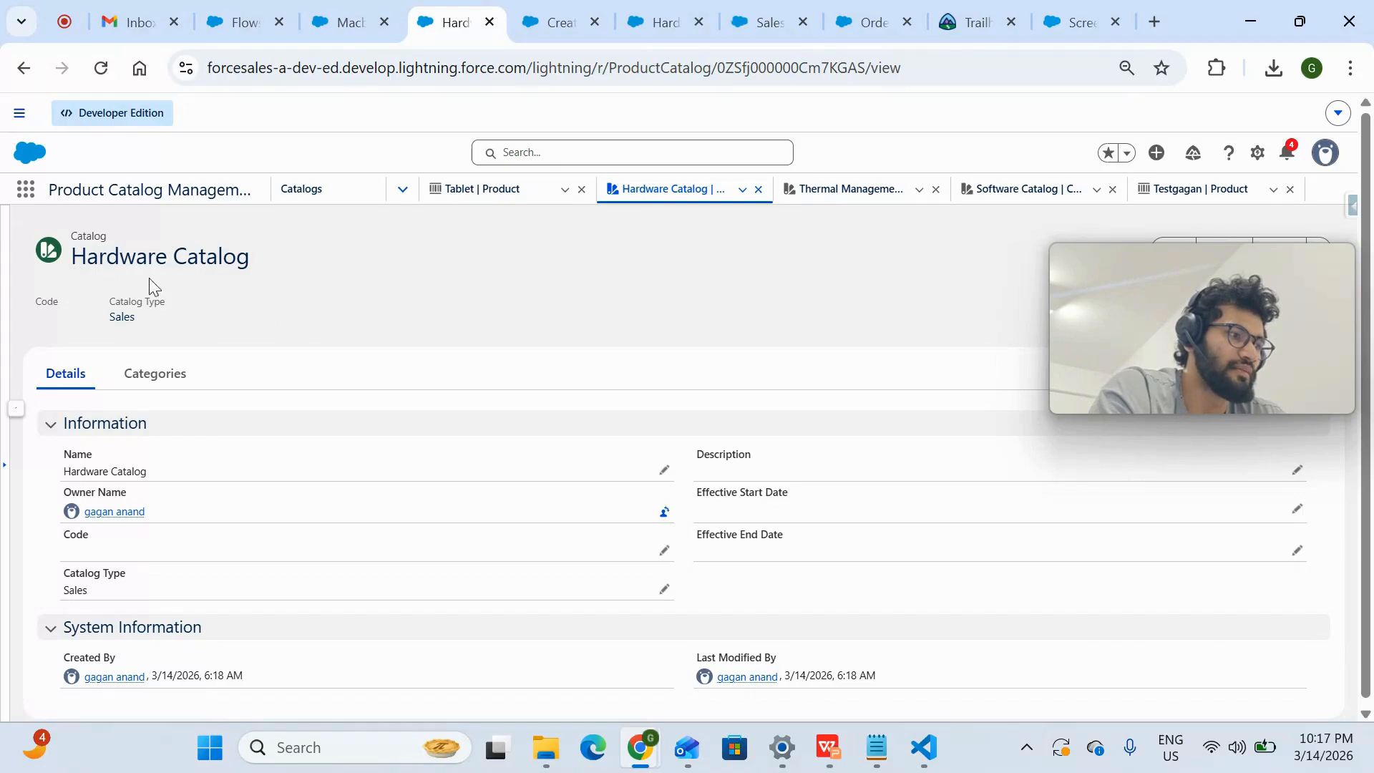
- Review the Hardware Catalog's categories and details, and go to the list of catalogs
{"action": "left_click", "coordinate": [172, 378]}
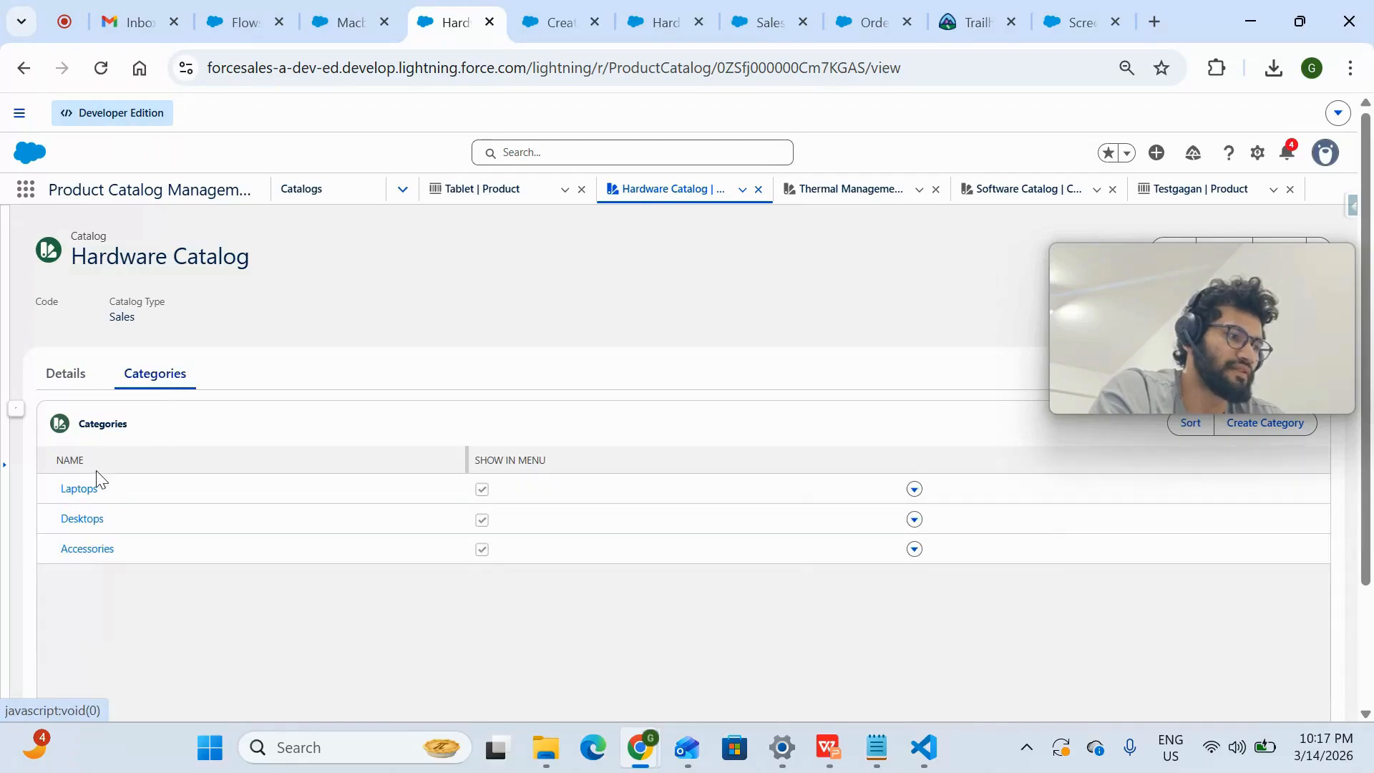
{"action": "left_click", "coordinate": [92, 383]}
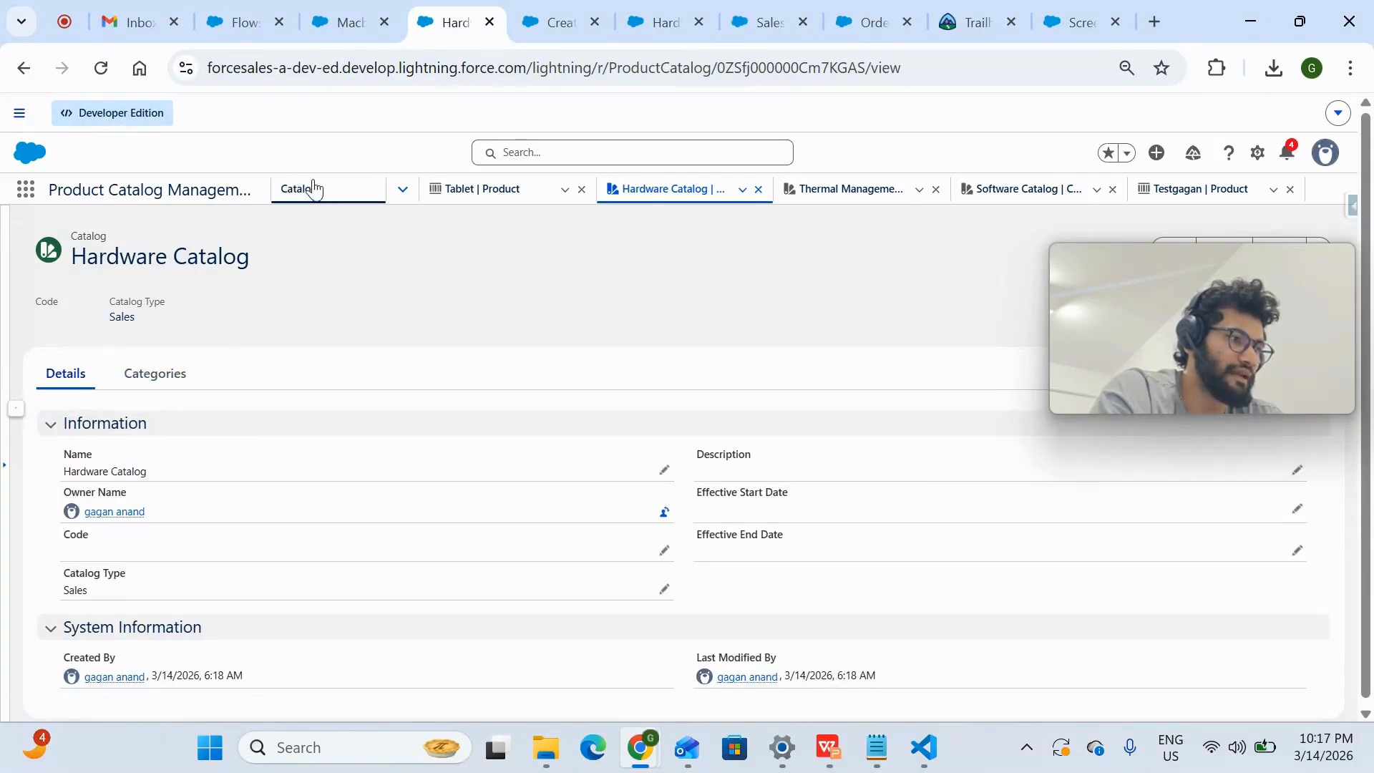
{"action": "left_click", "coordinate": [314, 206]}
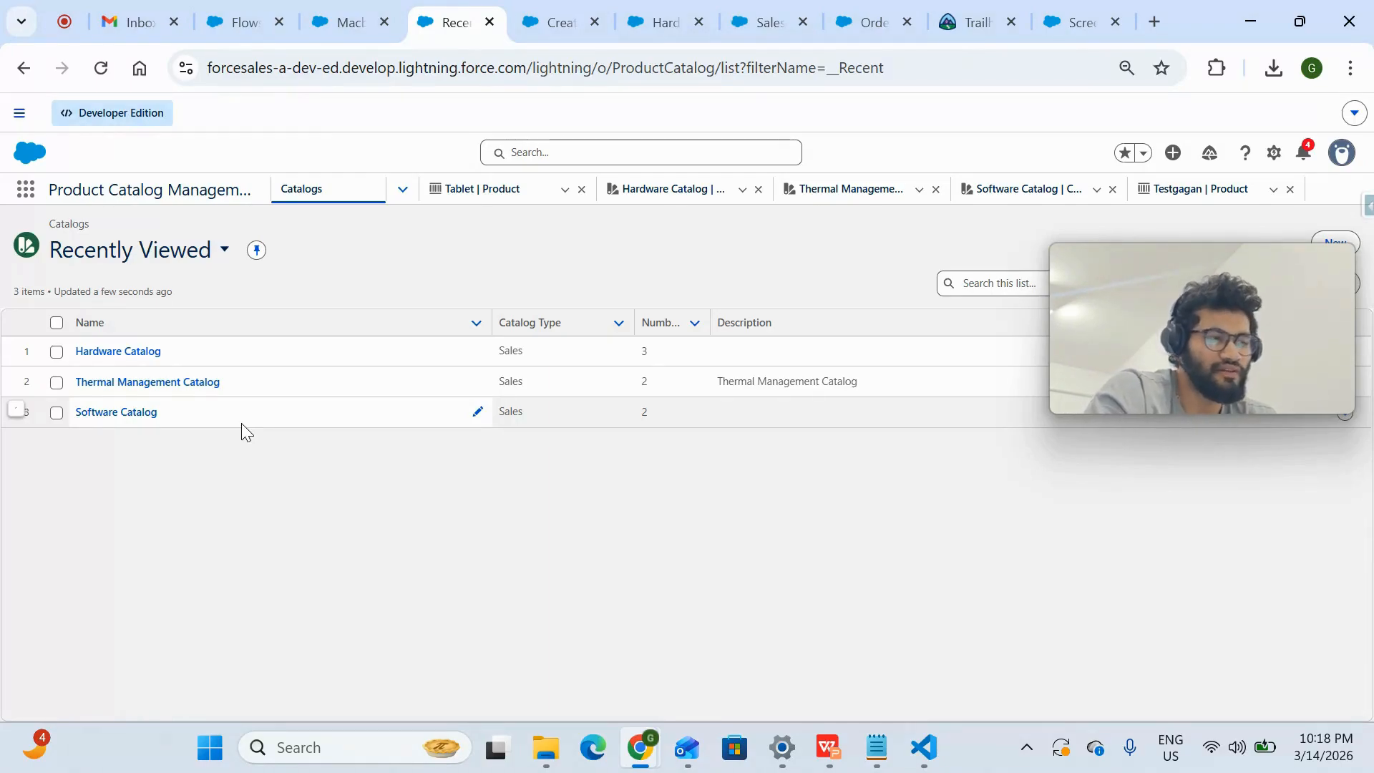
- Open the Laptops category from the Hardware Catalog's categories
{"action": "left_click", "coordinate": [115, 352]}
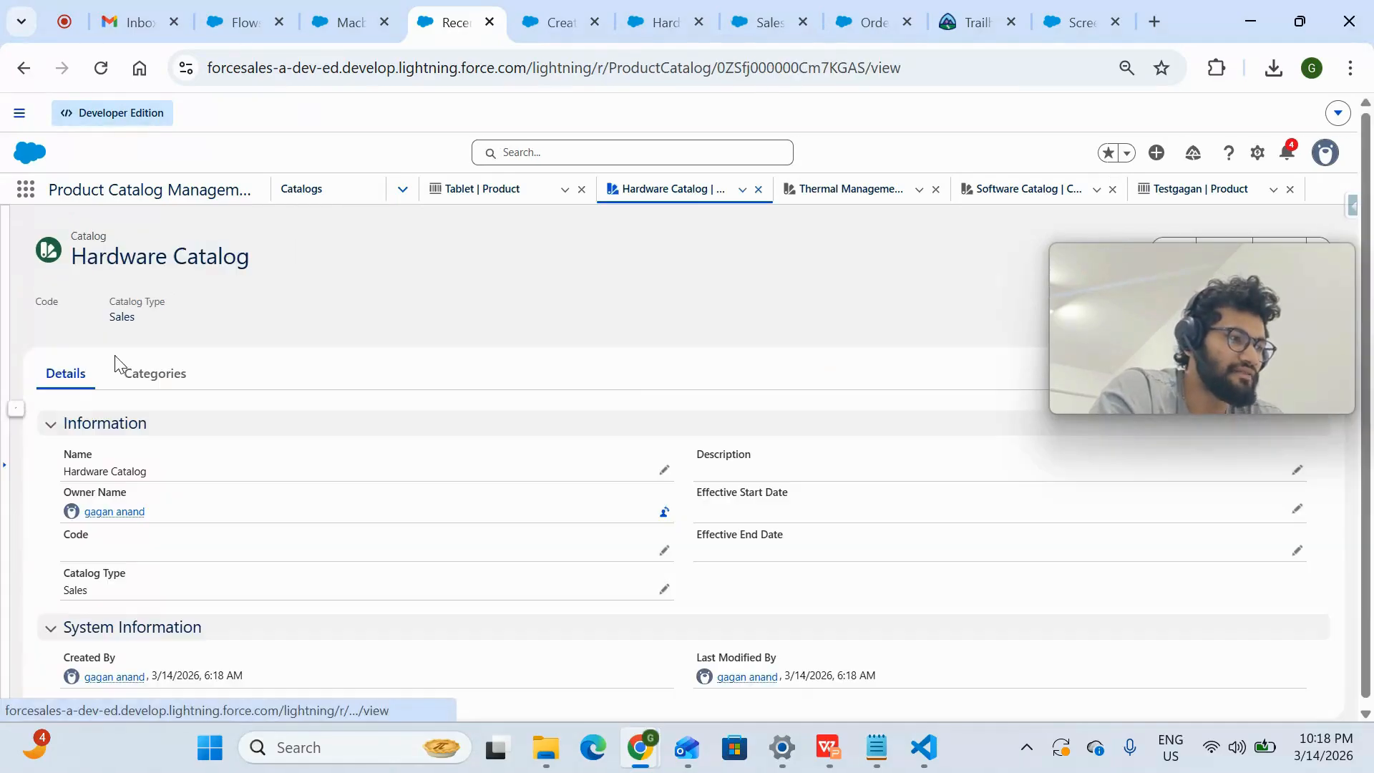
{"action": "left_click", "coordinate": [169, 375]}
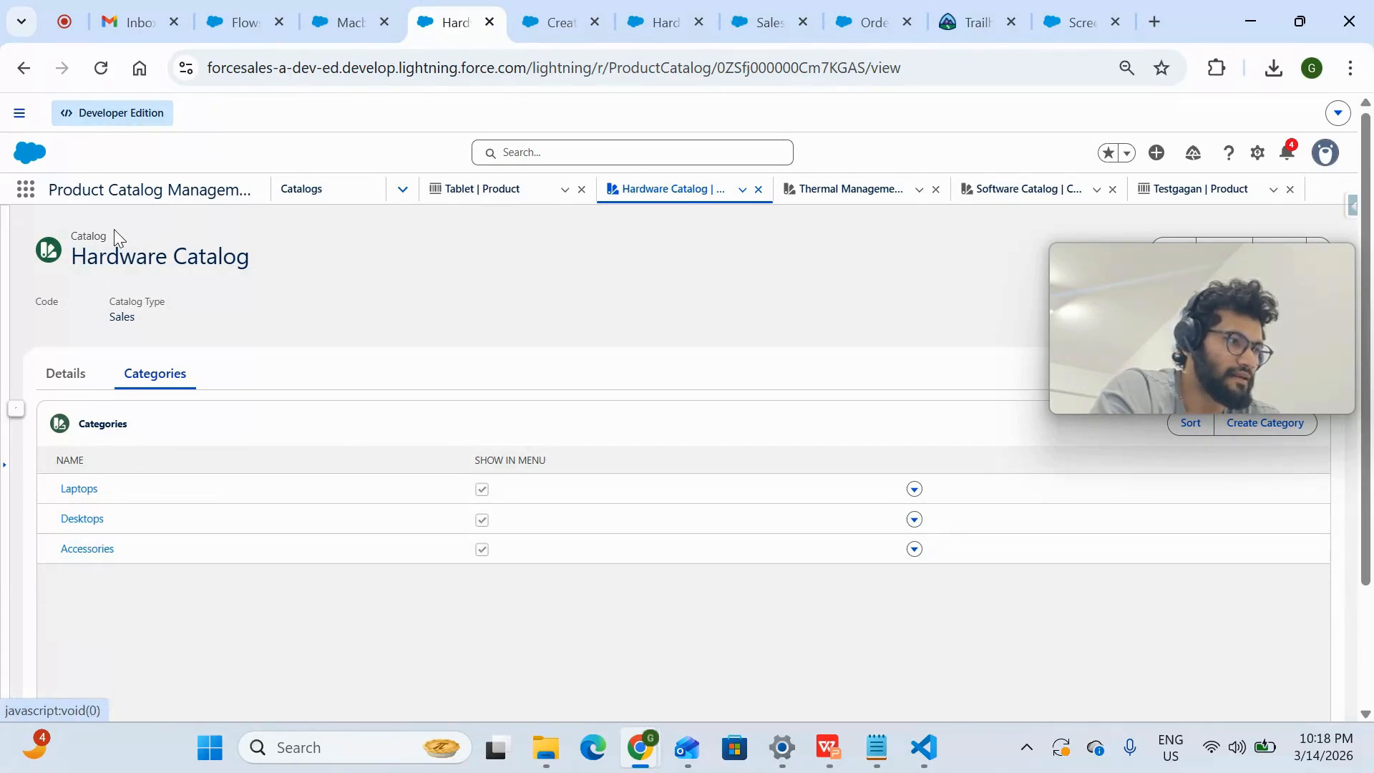
{"action": "left_click_drag", "start_coordinate": [90, 231], "coordinate": [63, 230]}
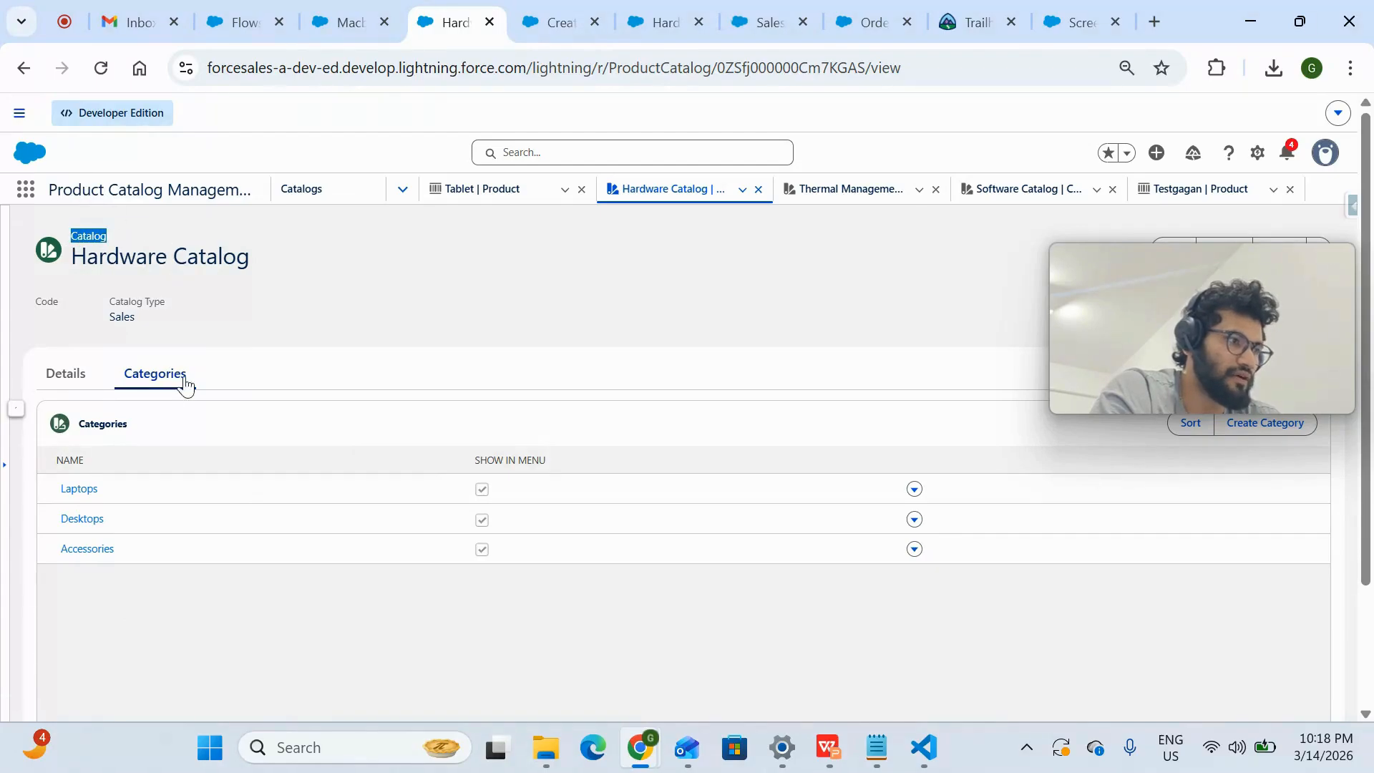
{"action": "left_click", "coordinate": [80, 489]}
{"action": "left_click", "coordinate": [80, 490]}
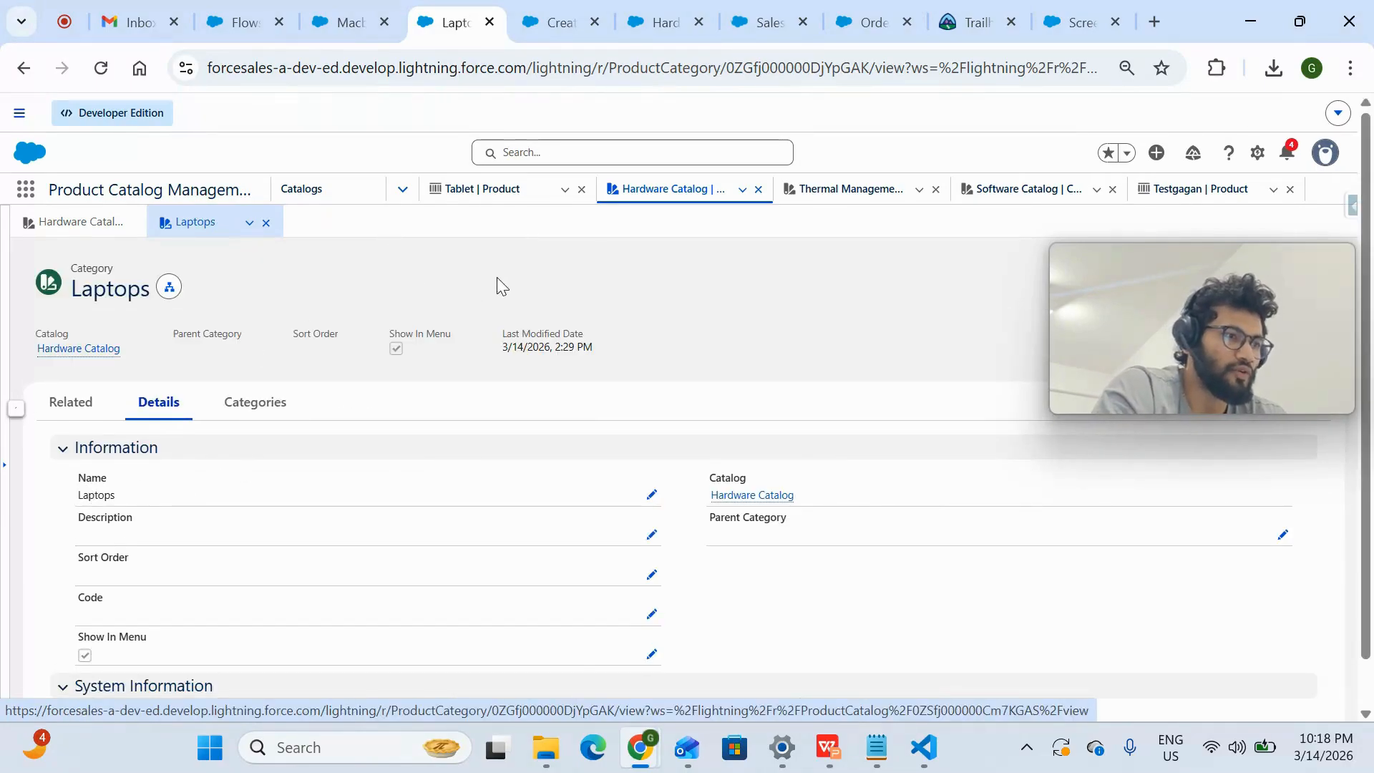
- Start a new product with the Commercial record type from the products list
{"action": "left_click", "coordinate": [405, 190]}
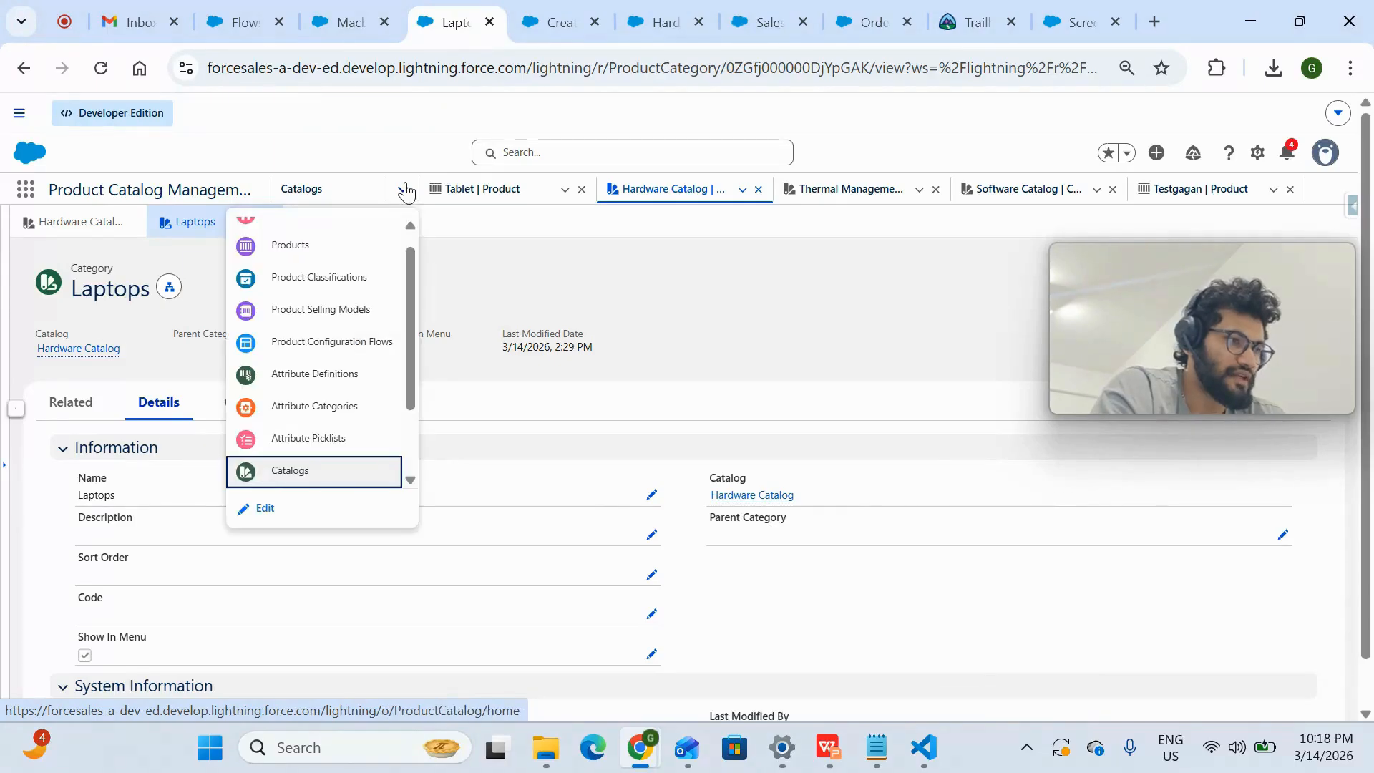
{"action": "left_click", "coordinate": [337, 242]}
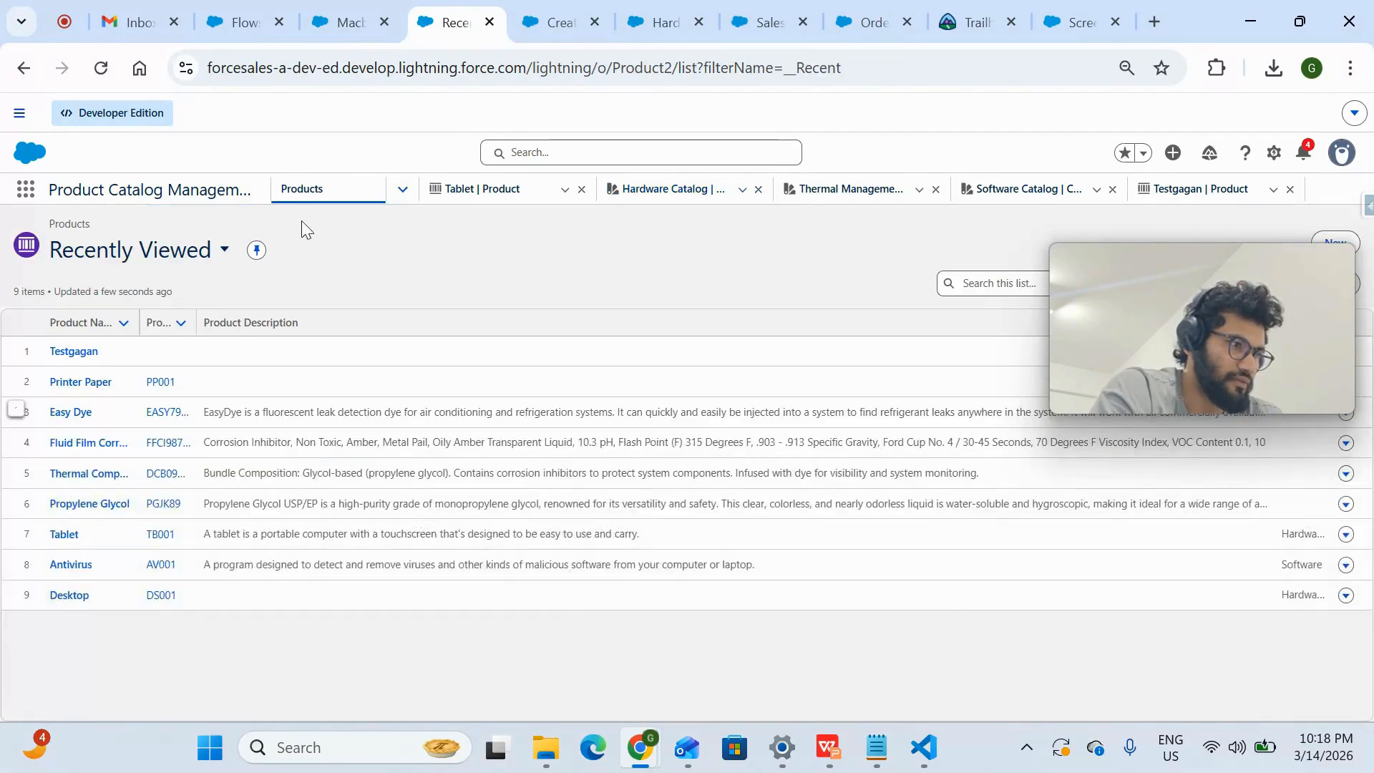
{"action": "left_click_drag", "start_coordinate": [1120, 267], "coordinate": [1214, 387]}
{"action": "left_click", "coordinate": [1333, 244]}
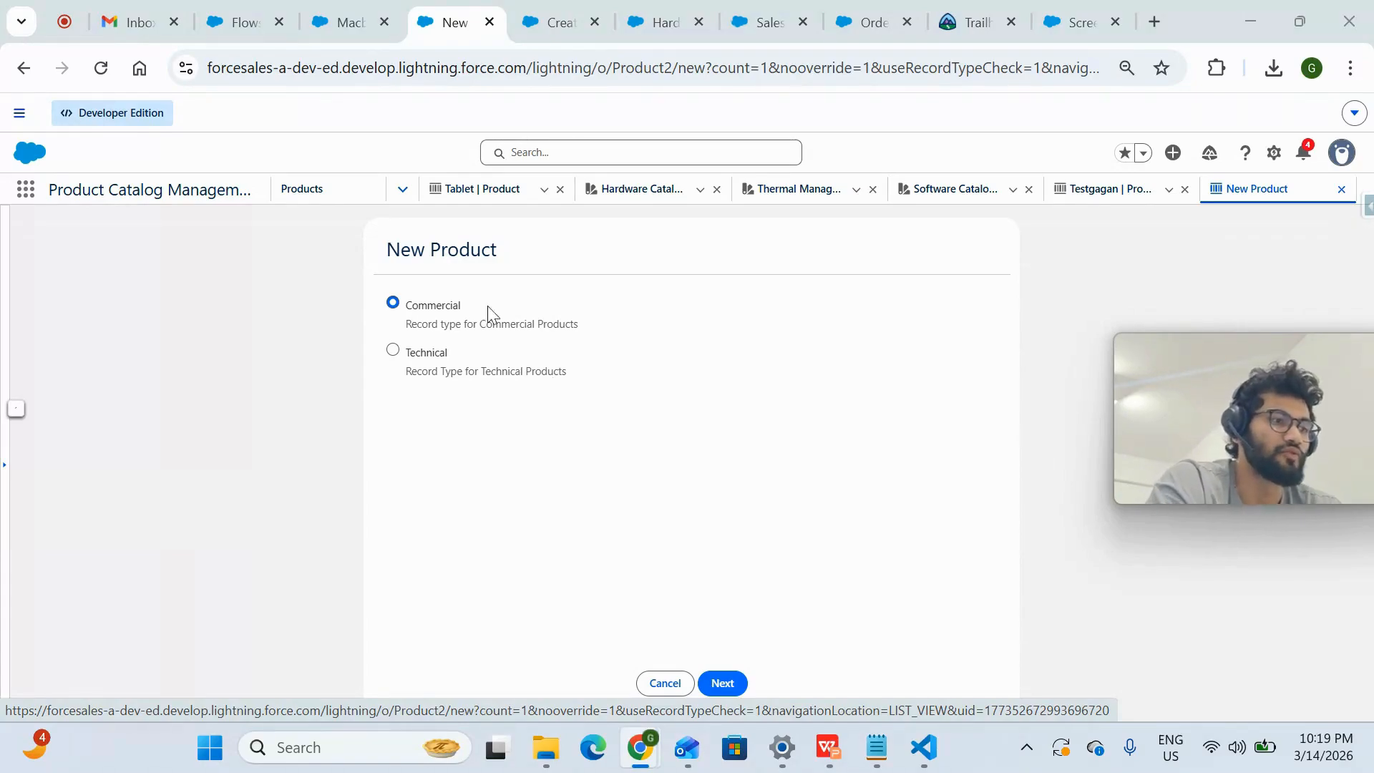
{"action": "left_click_drag", "start_coordinate": [465, 305], "coordinate": [405, 307]}
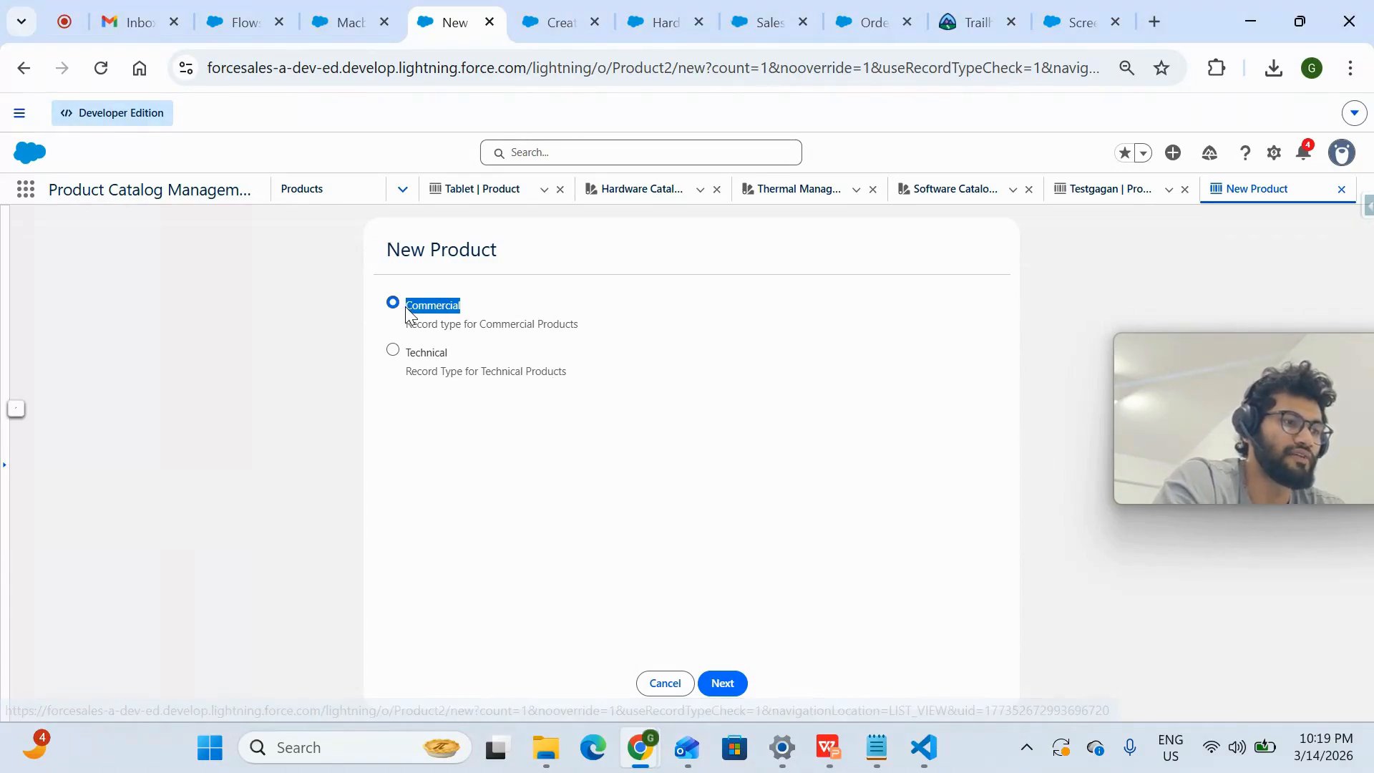
{"action": "left_click", "coordinate": [450, 352]}
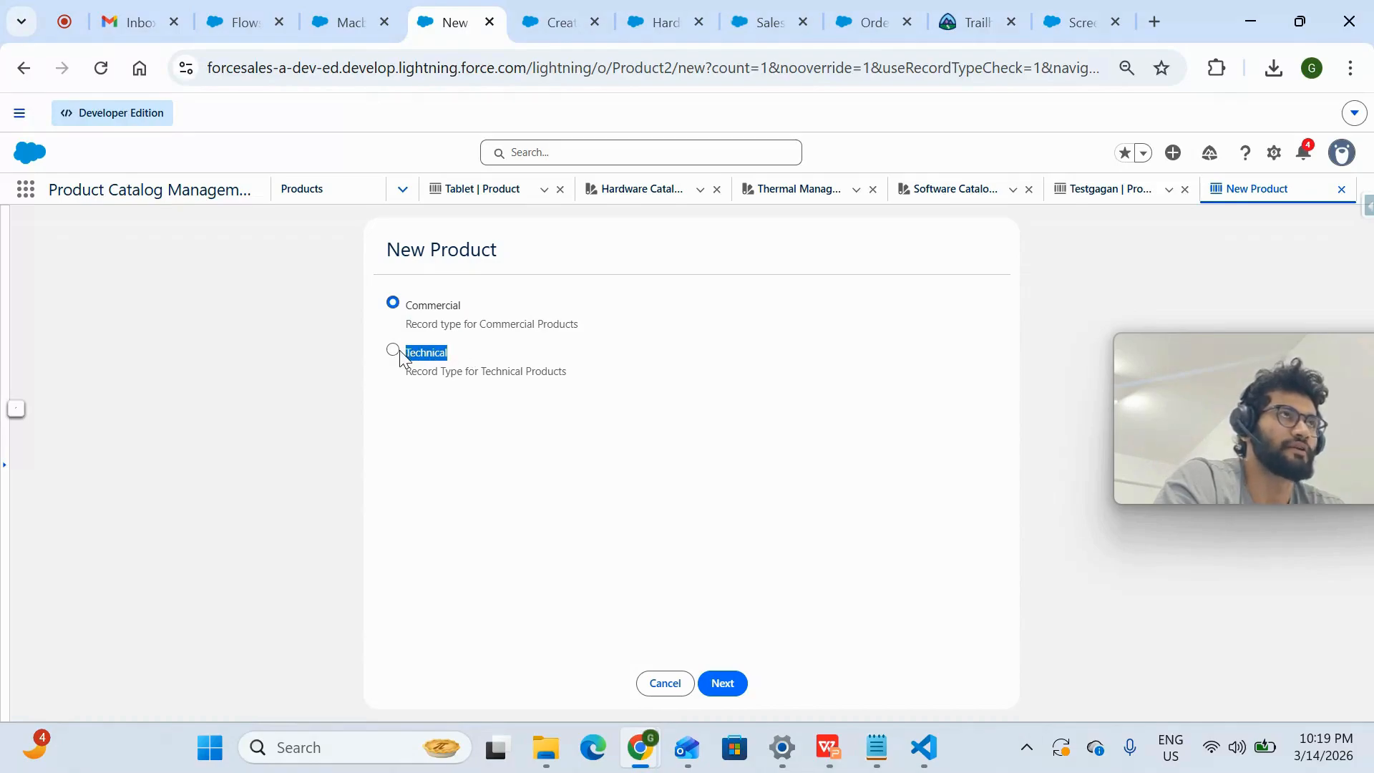
{"action": "left_click", "coordinate": [480, 363]}
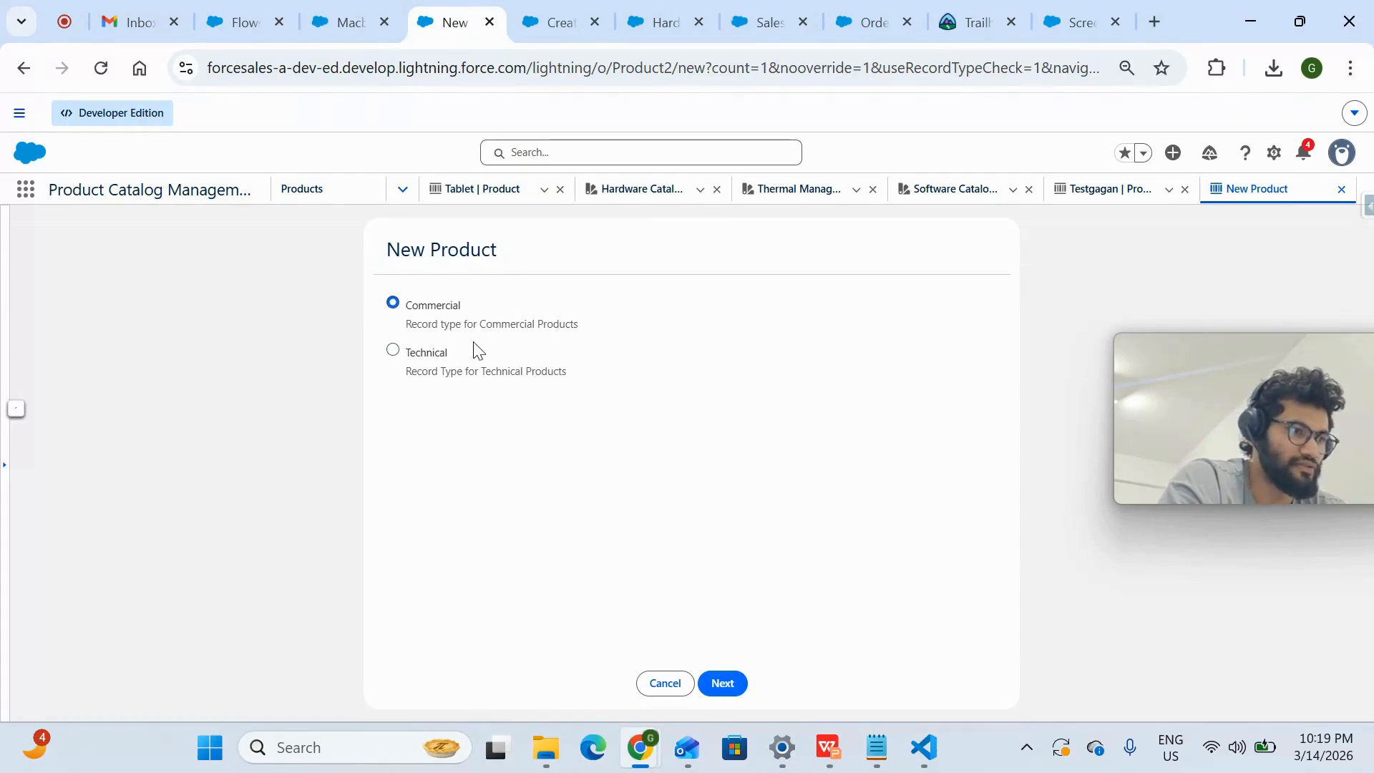
{"action": "left_click", "coordinate": [724, 685]}
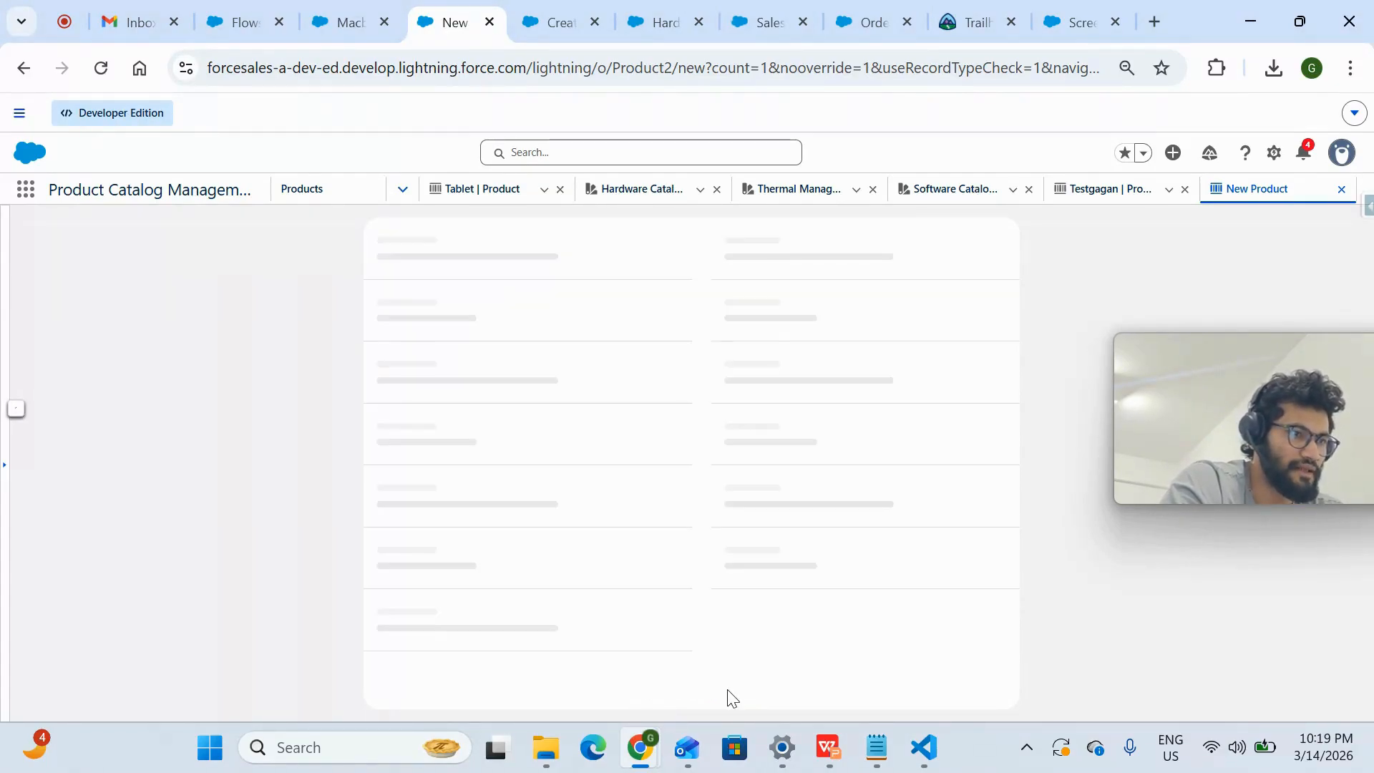
- Name the new product Macbook pro, mark it as active, and save it
{"action": "left_click", "coordinate": [615, 374]}
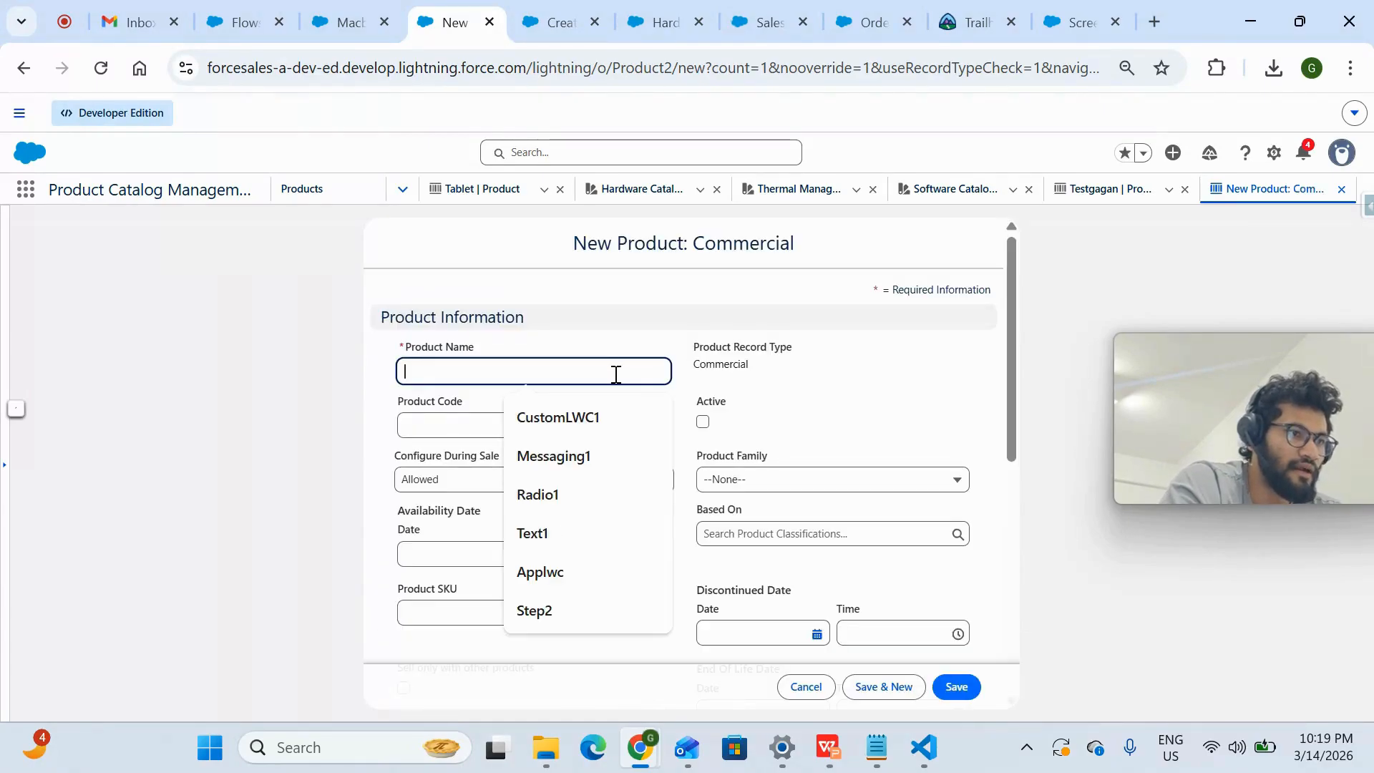
{"action": "type", "text": "Macbook pro"}
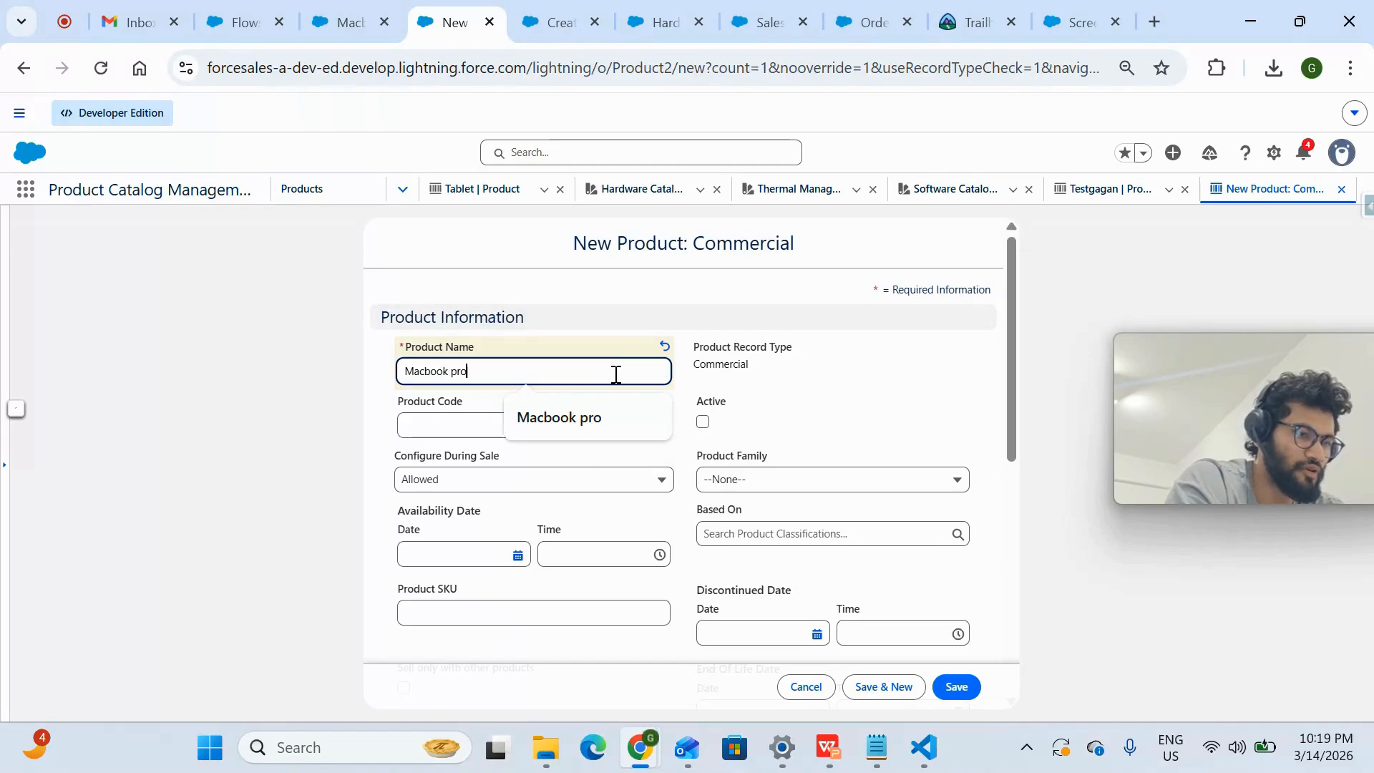
{"action": "left_click", "coordinate": [703, 422]}
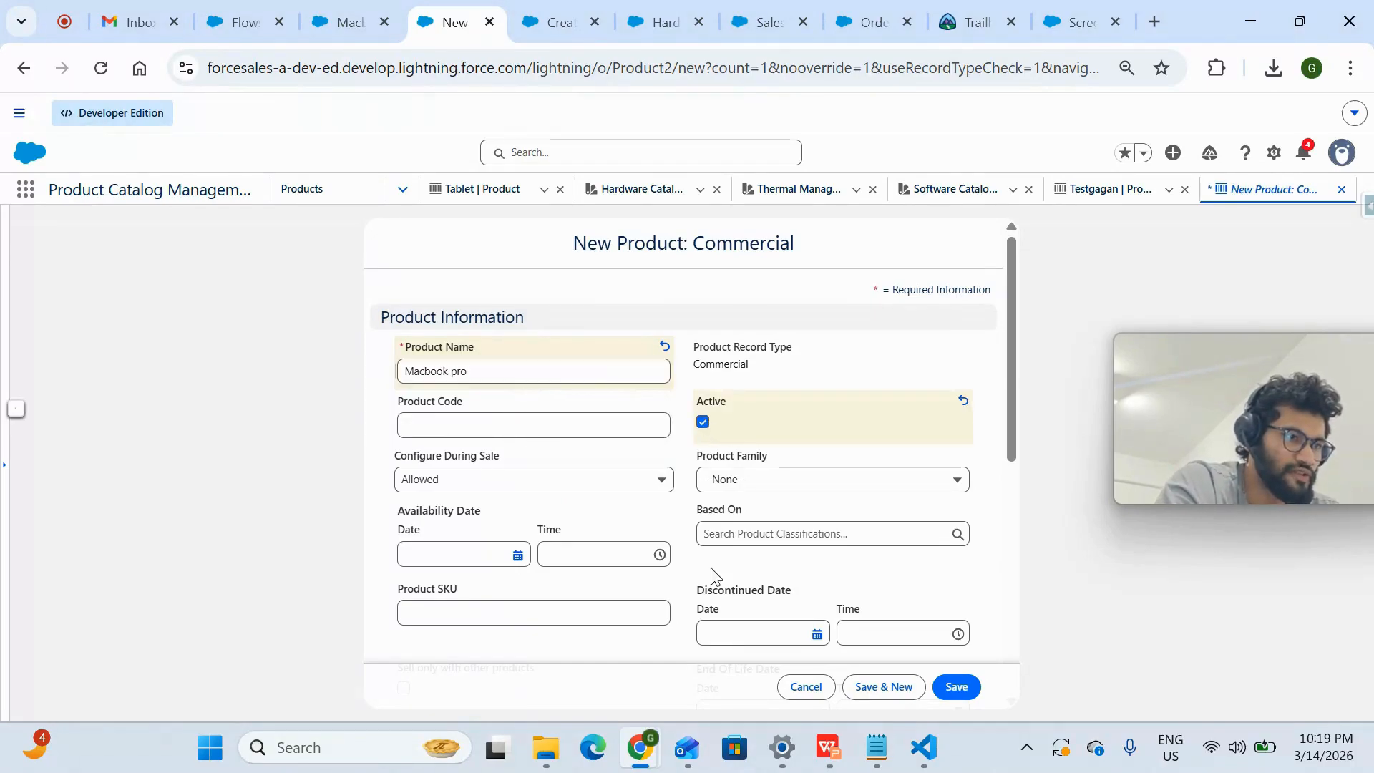
{"action": "left_click", "coordinate": [957, 687]}
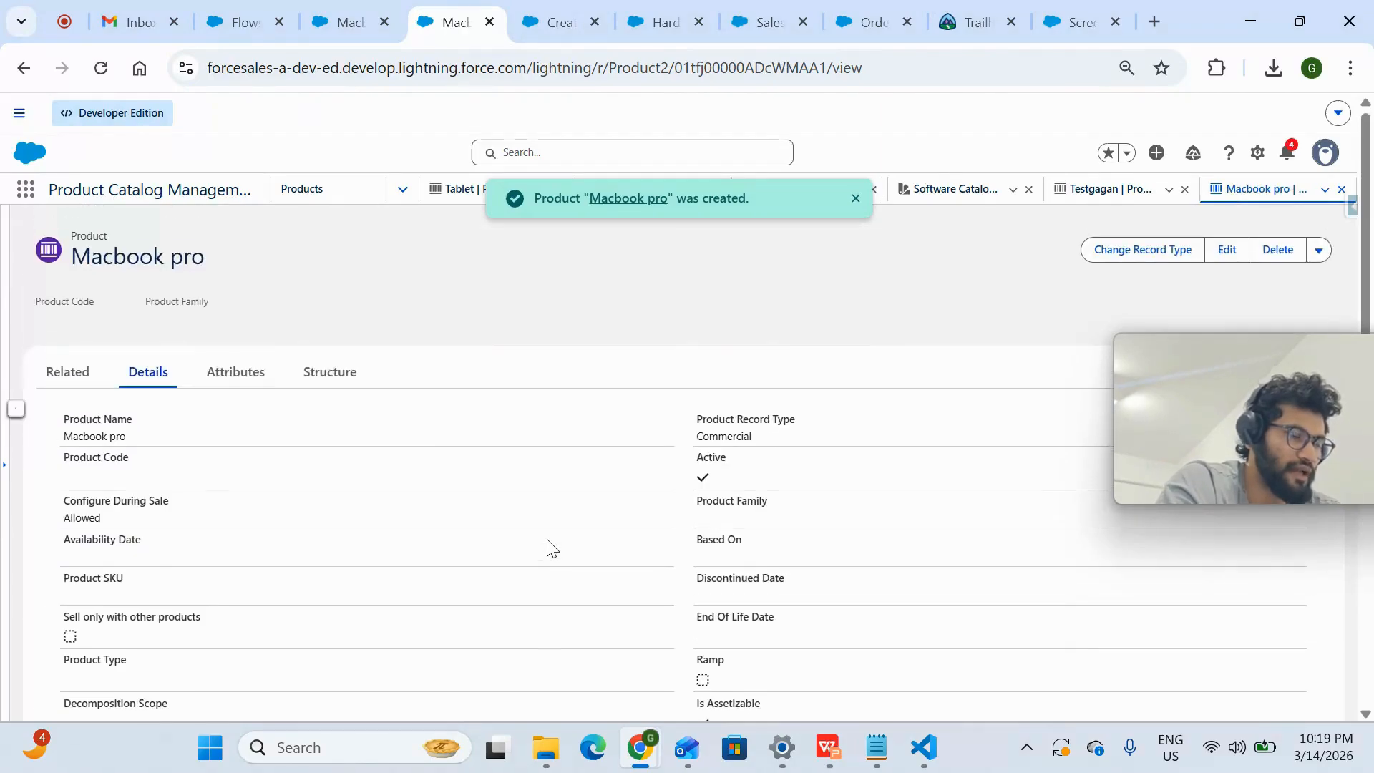
- Start a new standard price book entry from the Macbook pro product's related price books
{"action": "left_click", "coordinate": [96, 381]}
{"action": "scroll", "coordinate": [256, 476], "scroll_direction": "down", "scroll_amount": 1}
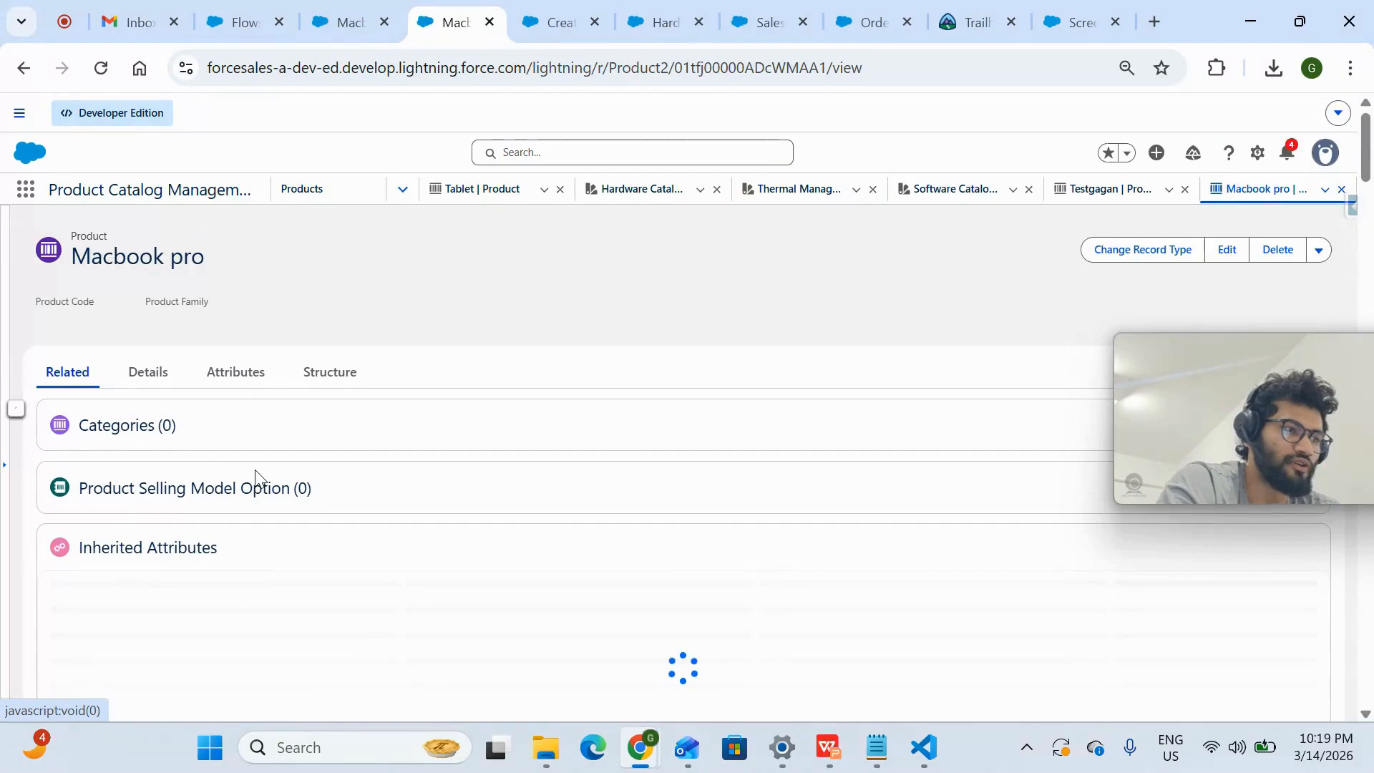
{"action": "scroll", "coordinate": [256, 479], "scroll_direction": "down", "scroll_amount": 4}
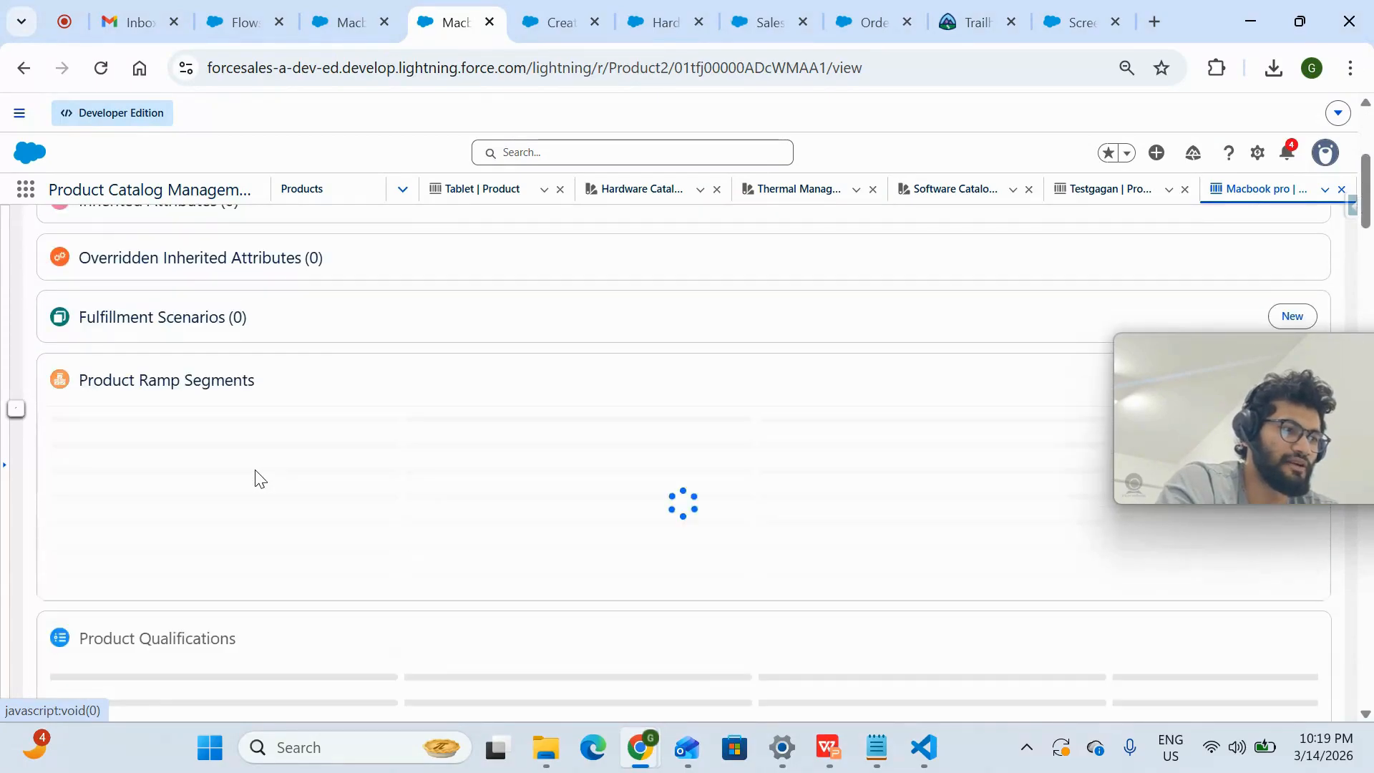
{"action": "scroll", "coordinate": [257, 480], "scroll_direction": "down", "scroll_amount": 2}
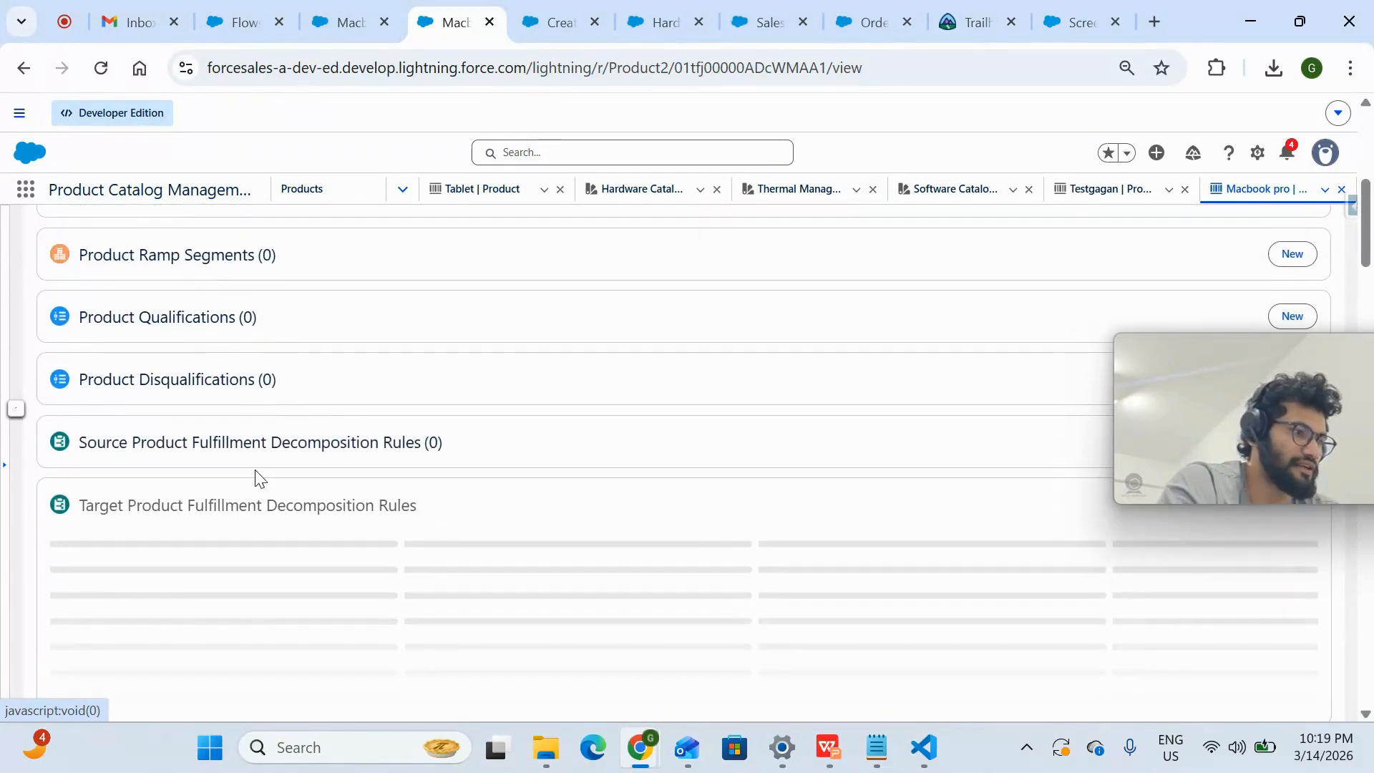
{"action": "scroll", "coordinate": [257, 478], "scroll_direction": "down", "scroll_amount": 3}
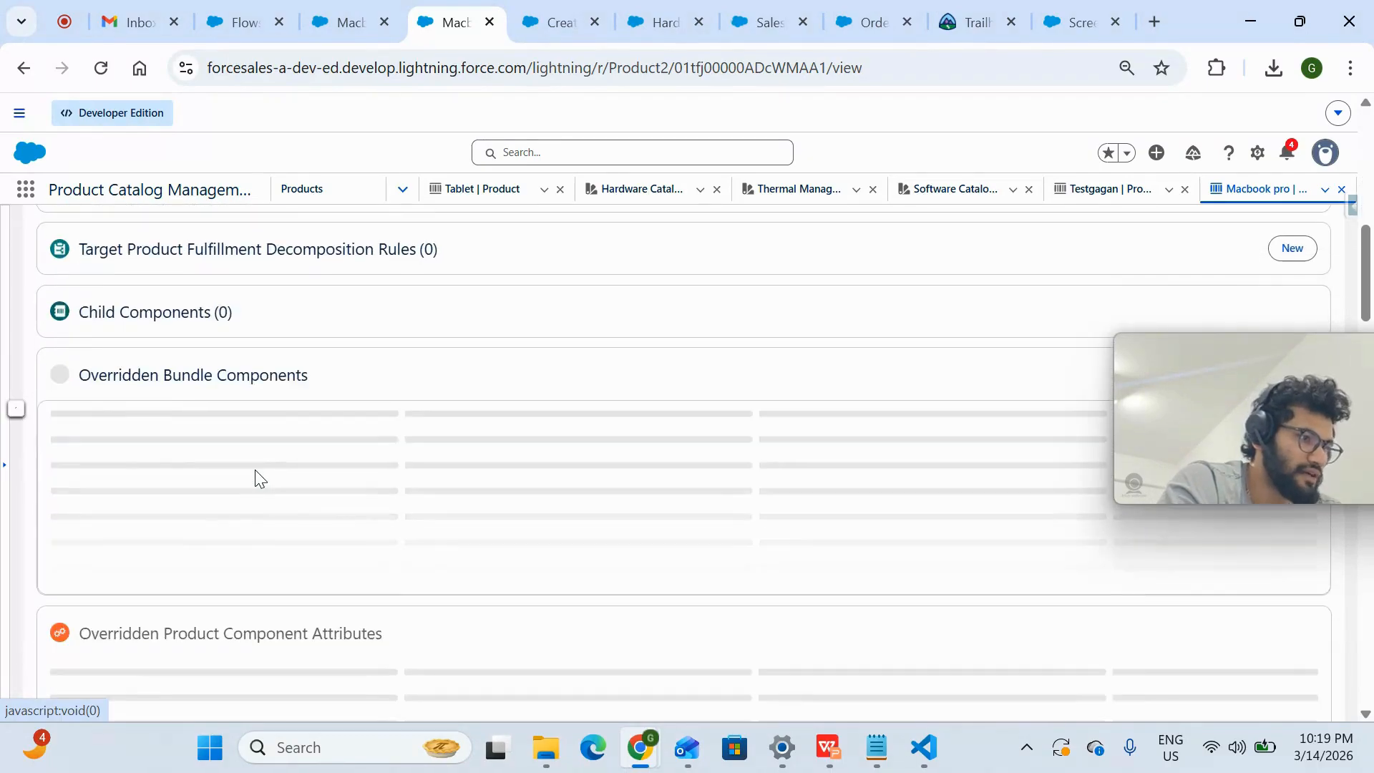
{"action": "scroll", "coordinate": [255, 473], "scroll_direction": "down", "scroll_amount": 4}
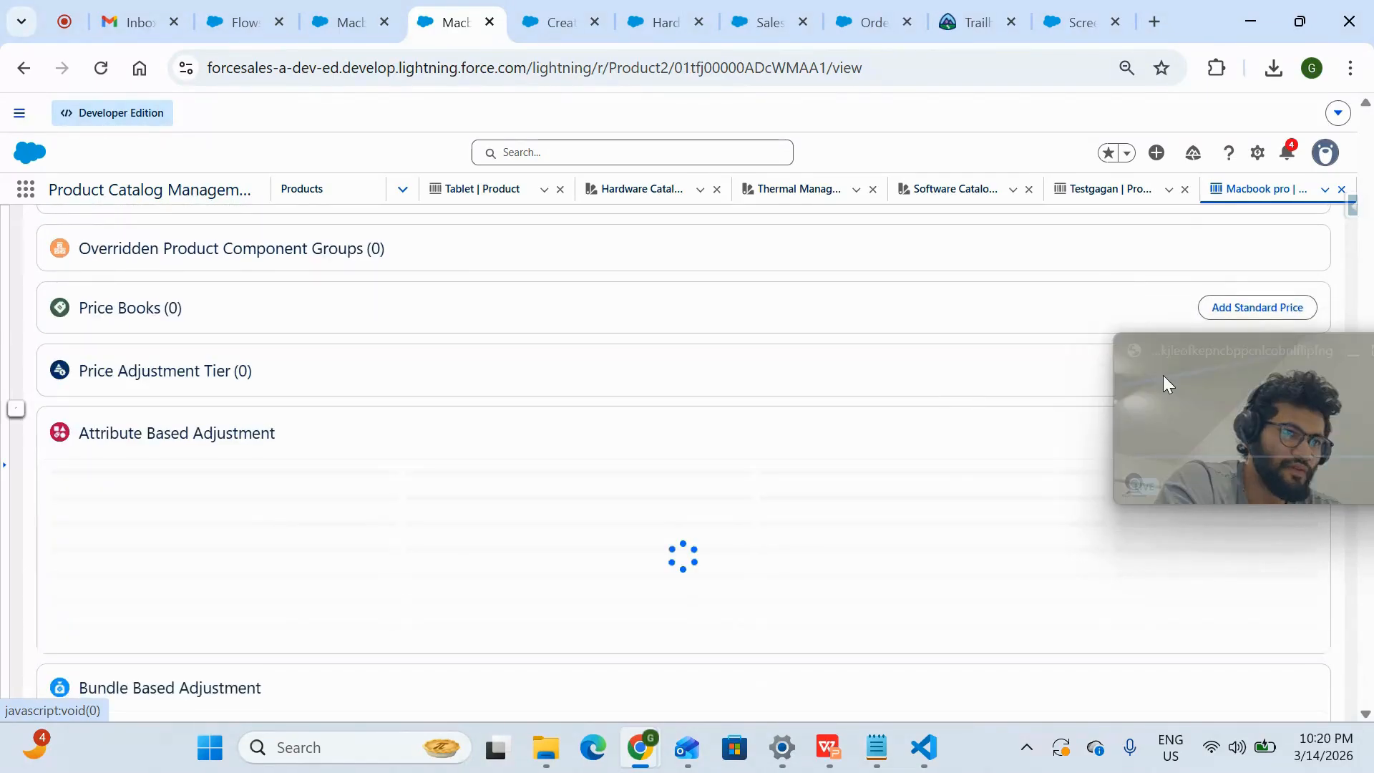
{"action": "left_click_drag", "start_coordinate": [1194, 354], "coordinate": [905, 591]}
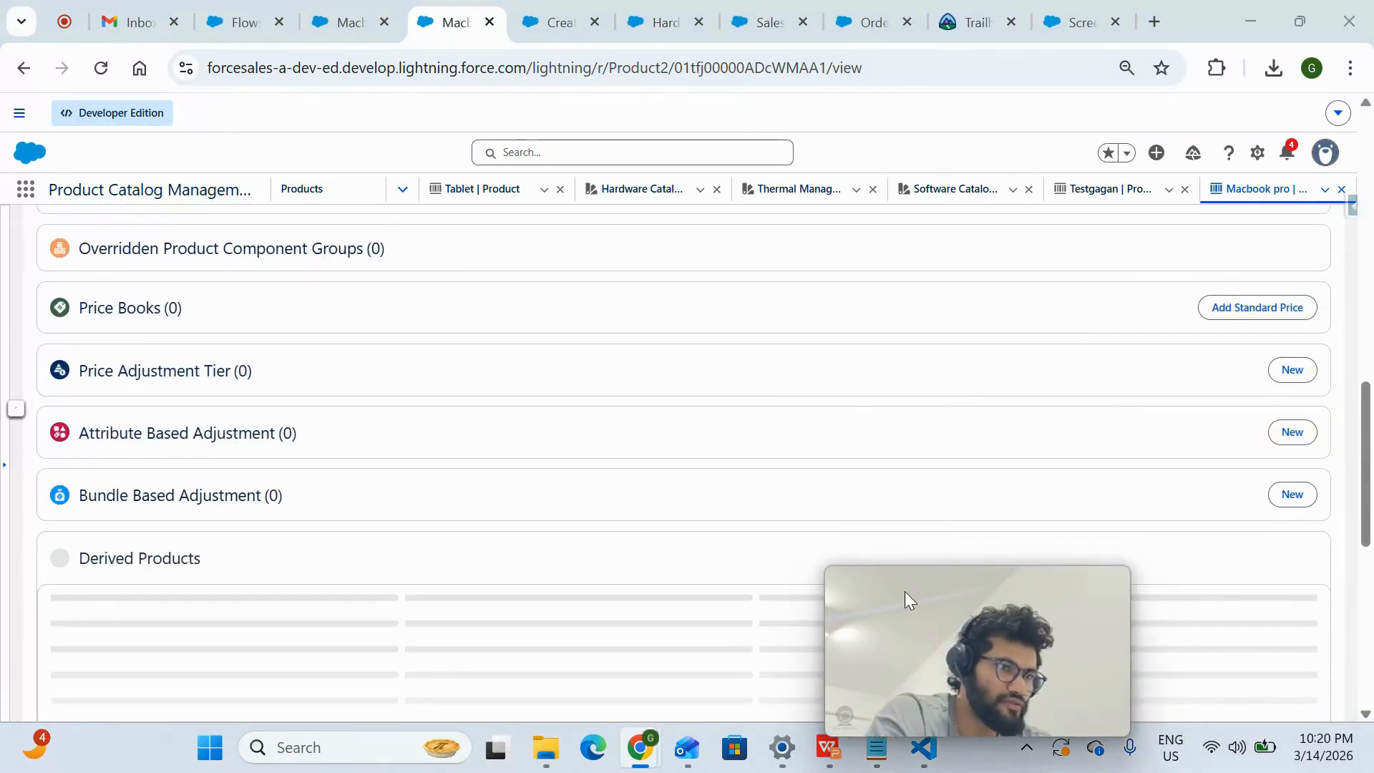
{"action": "left_click", "coordinate": [1288, 308]}
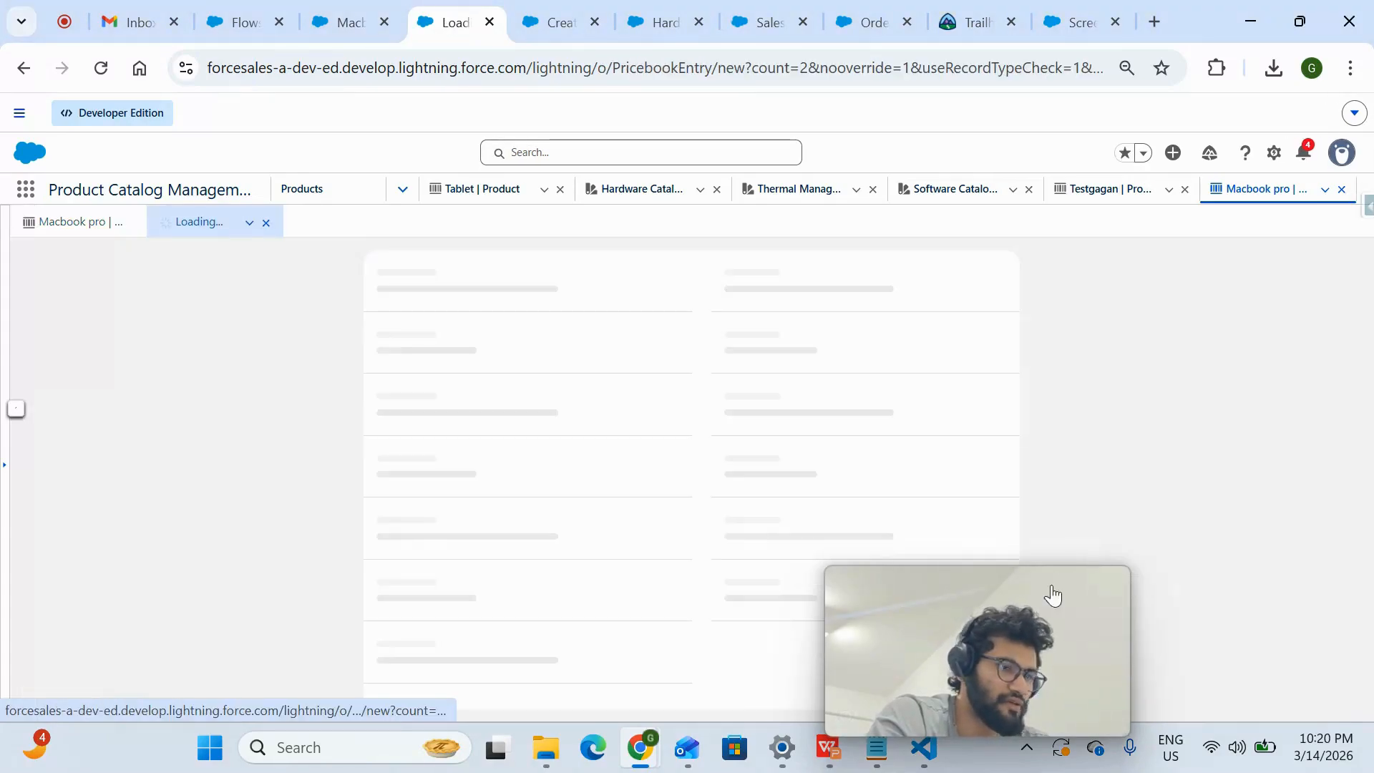
{"action": "left_click_drag", "start_coordinate": [1050, 592], "coordinate": [1308, 402]}
{"action": "scroll", "coordinate": [616, 529], "scroll_direction": "down", "scroll_amount": 1}
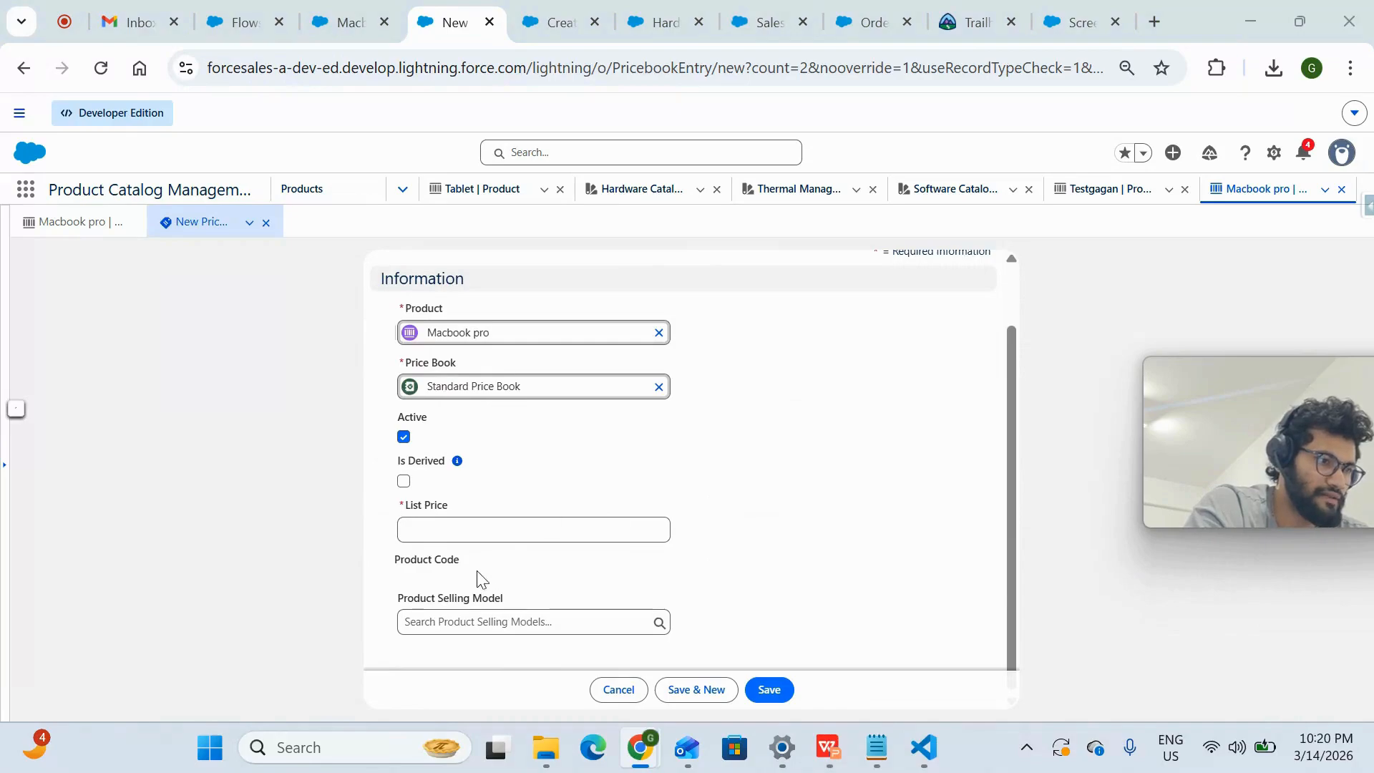
- Set the Macbook pro list price to 2000 in the Standard Price Book, save the entry, and close its record
{"action": "scroll", "coordinate": [470, 379], "scroll_direction": "up", "scroll_amount": 1}
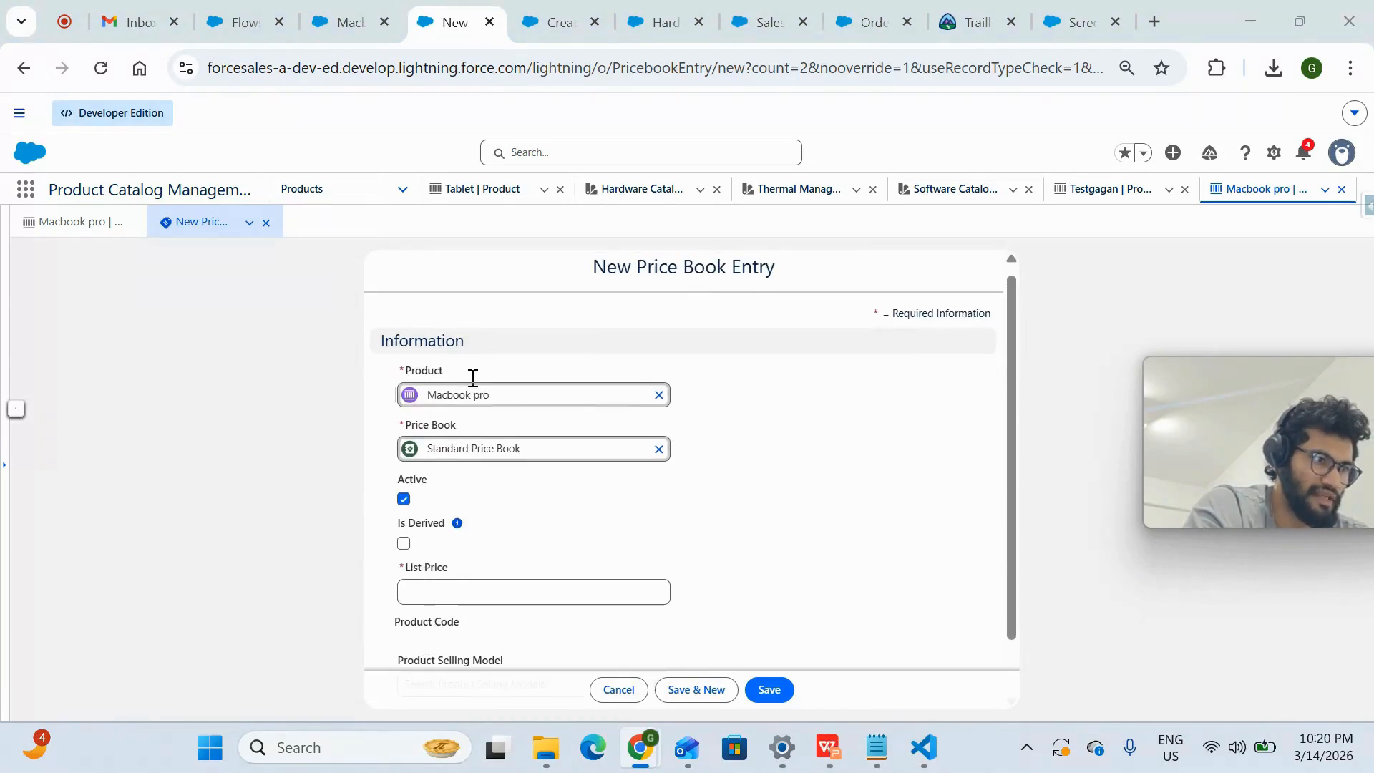
{"action": "left_click_drag", "start_coordinate": [467, 428], "coordinate": [375, 433]}
{"action": "left_click", "coordinate": [472, 589]}
{"action": "type", "text": "1"}
{"action": "key", "text": "BackSpace"}
{"action": "type", "text": "2000"}
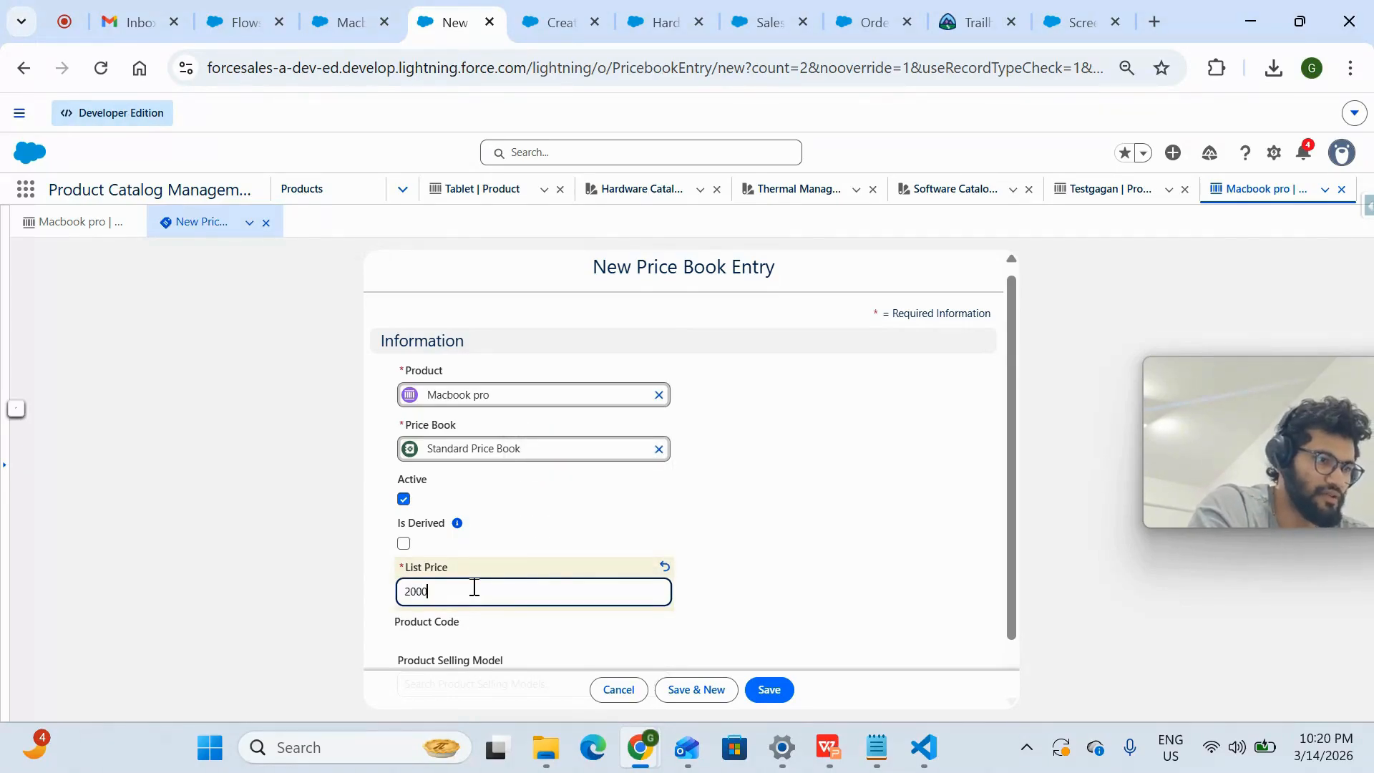
{"action": "left_click", "coordinate": [842, 553]}
{"action": "scroll", "coordinate": [841, 554], "scroll_direction": "down", "scroll_amount": 1}
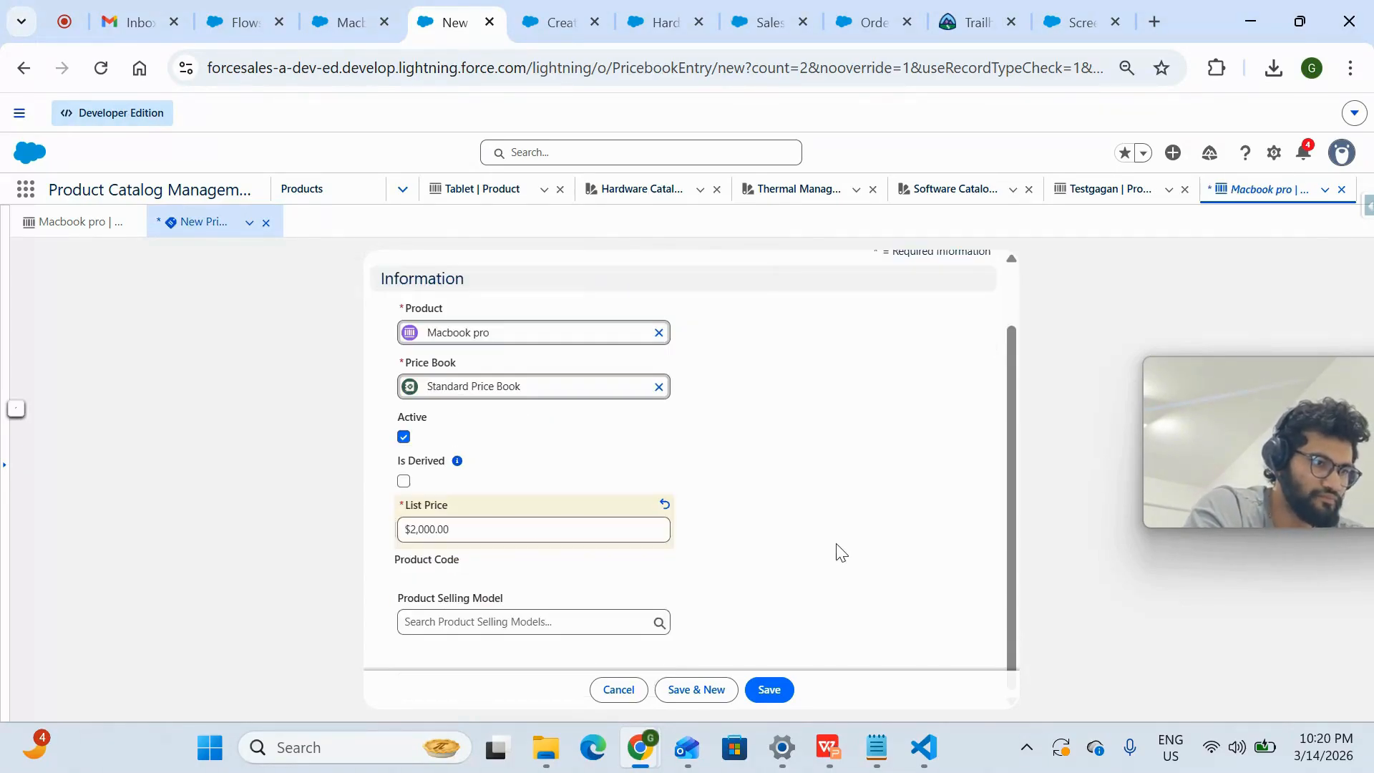
{"action": "left_click", "coordinate": [775, 689]}
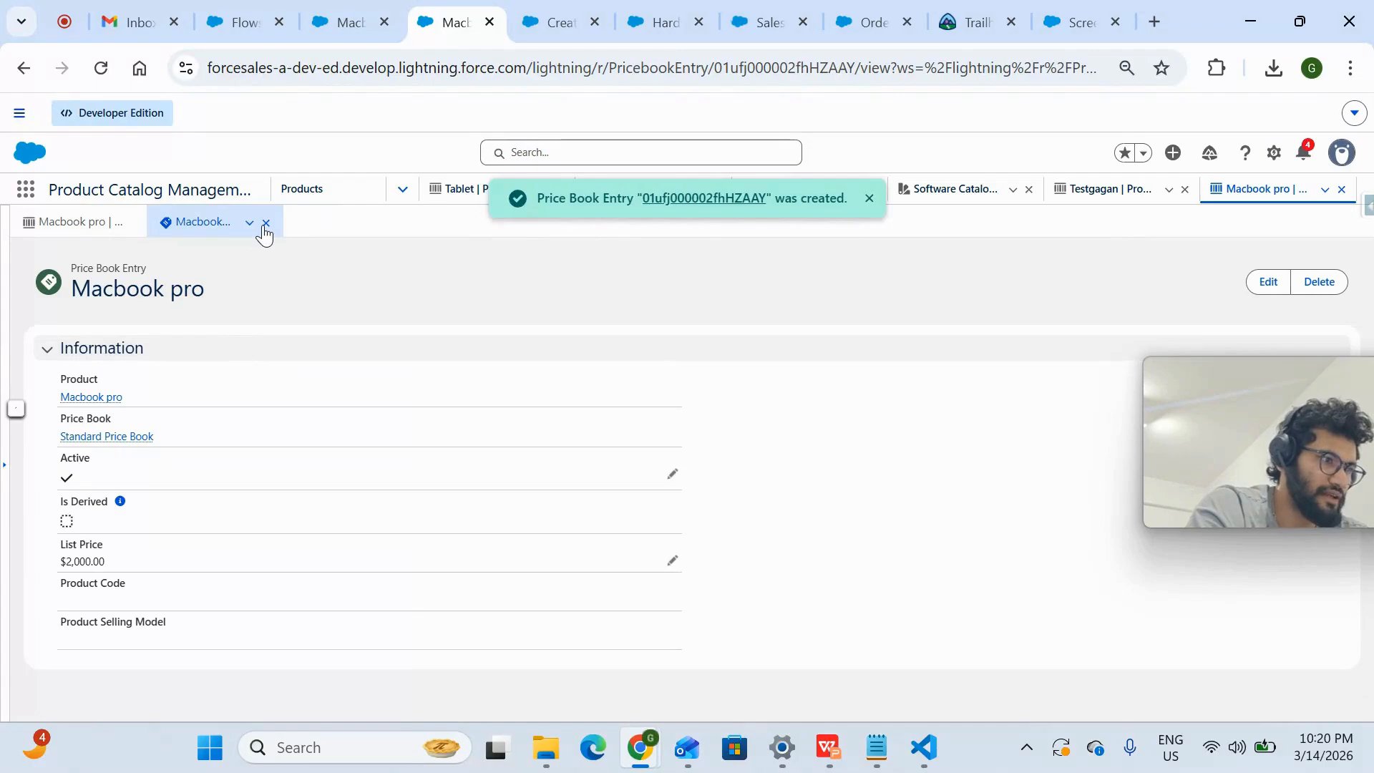
{"action": "left_click", "coordinate": [265, 223]}
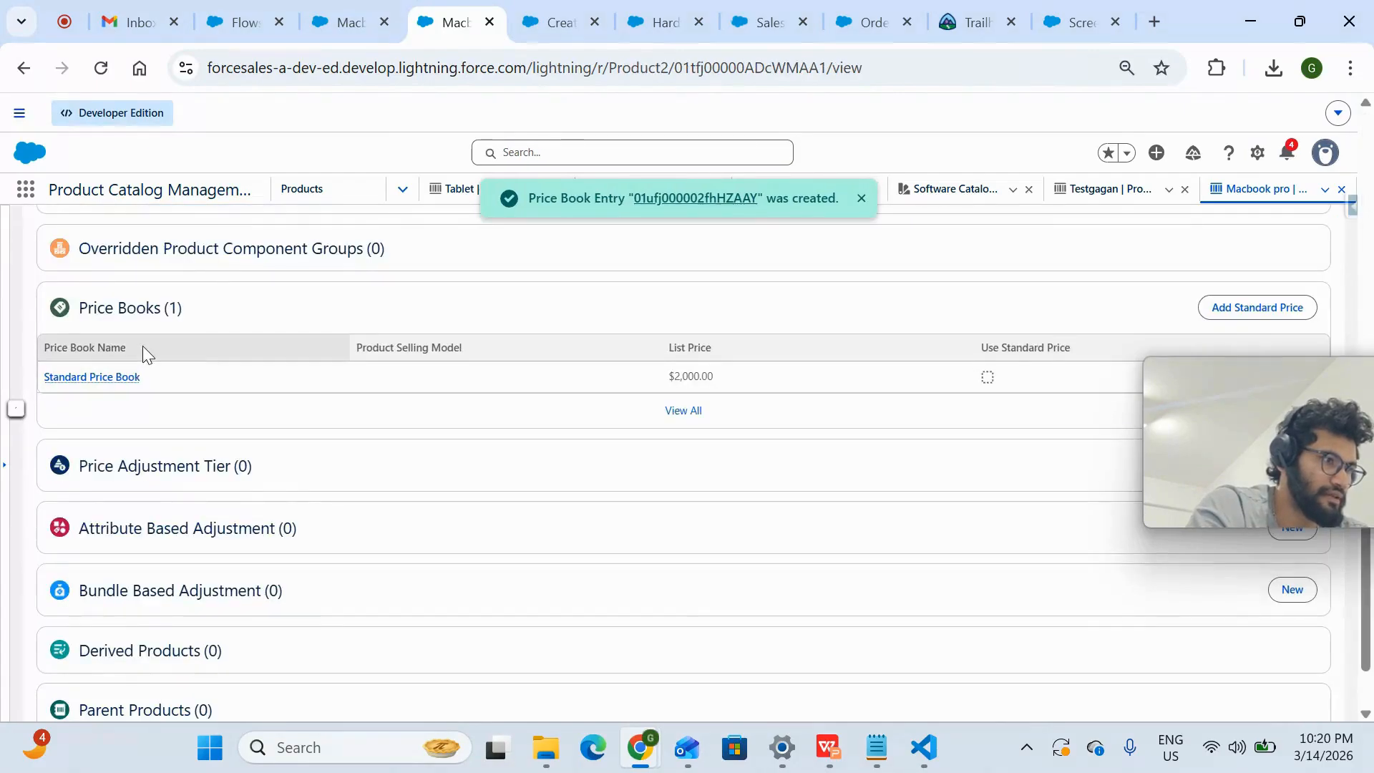
{"action": "scroll", "coordinate": [144, 350], "scroll_direction": "up", "scroll_amount": 10}
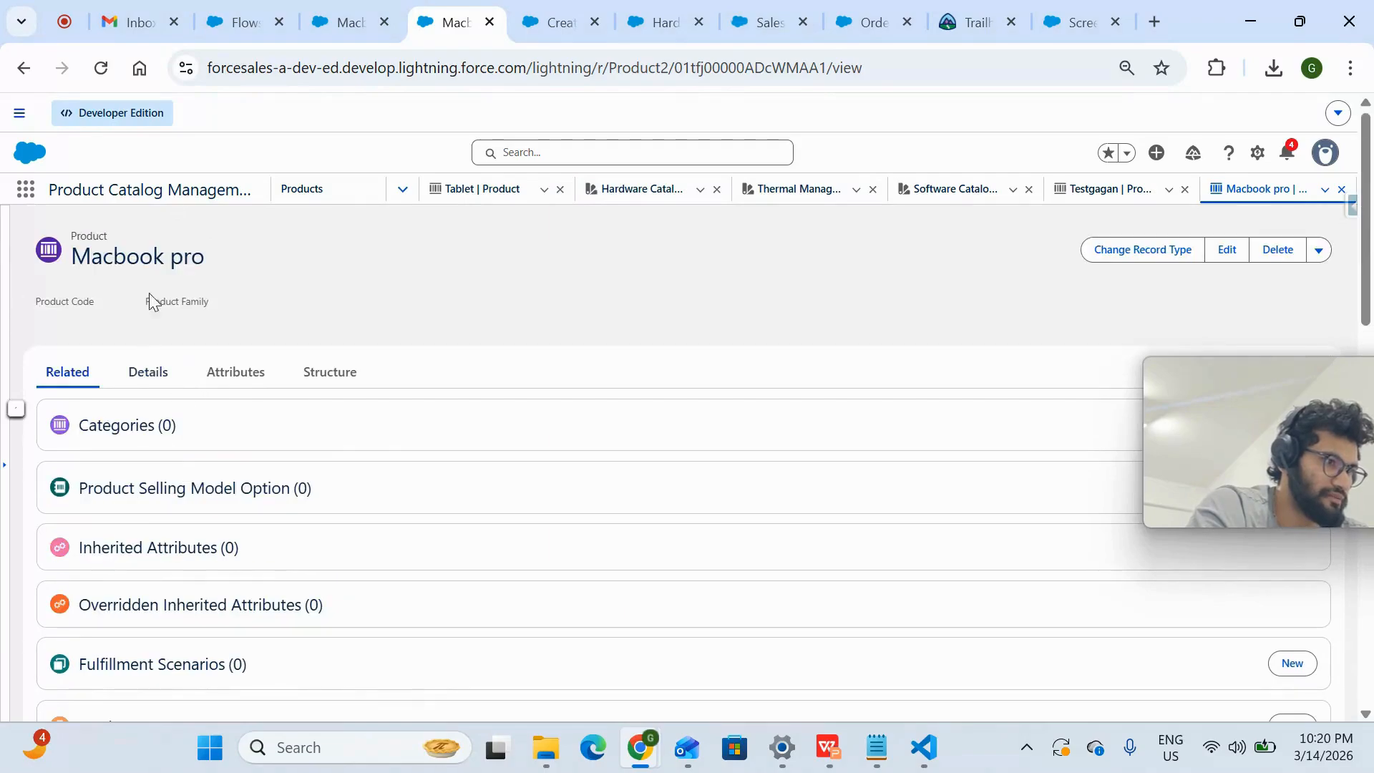
{"action": "left_click_drag", "start_coordinate": [208, 270], "coordinate": [70, 262]}
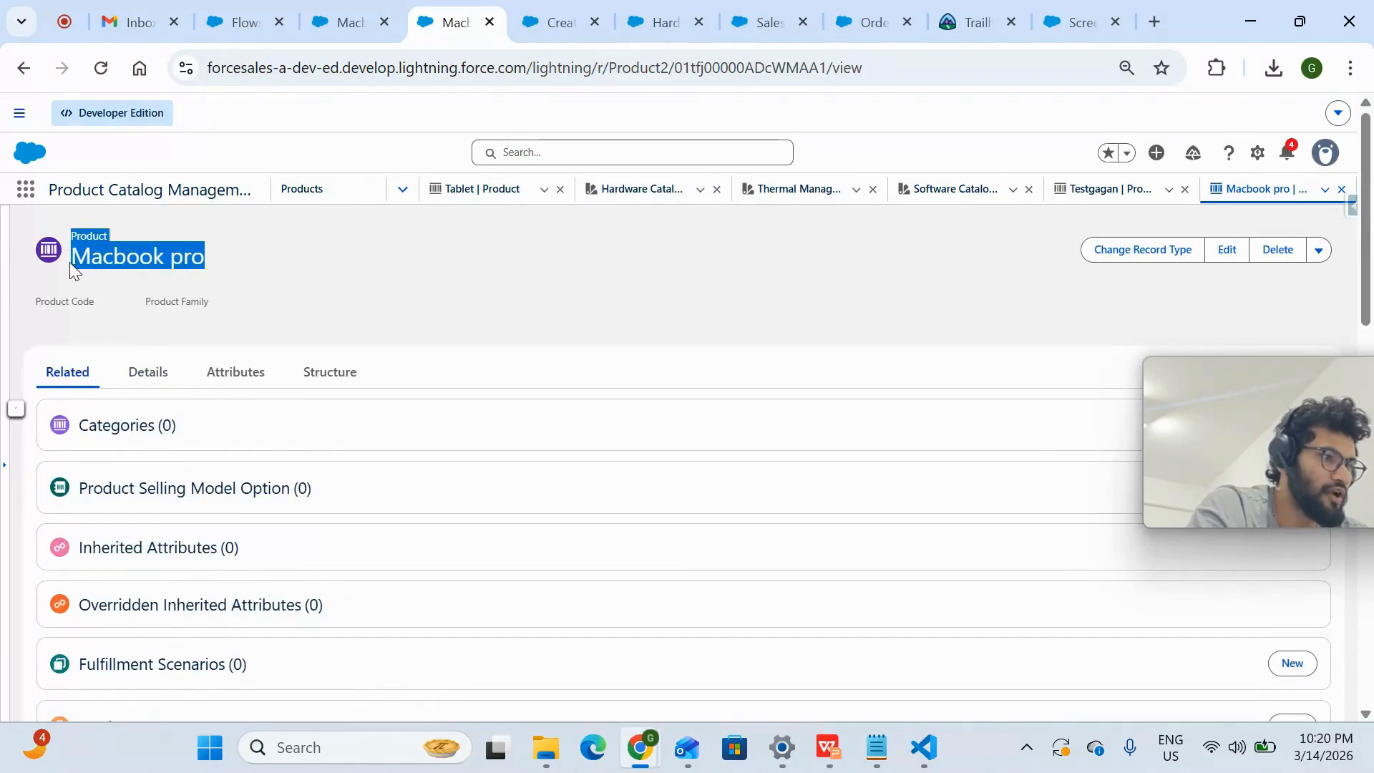
{"action": "left_click", "coordinate": [189, 271]}
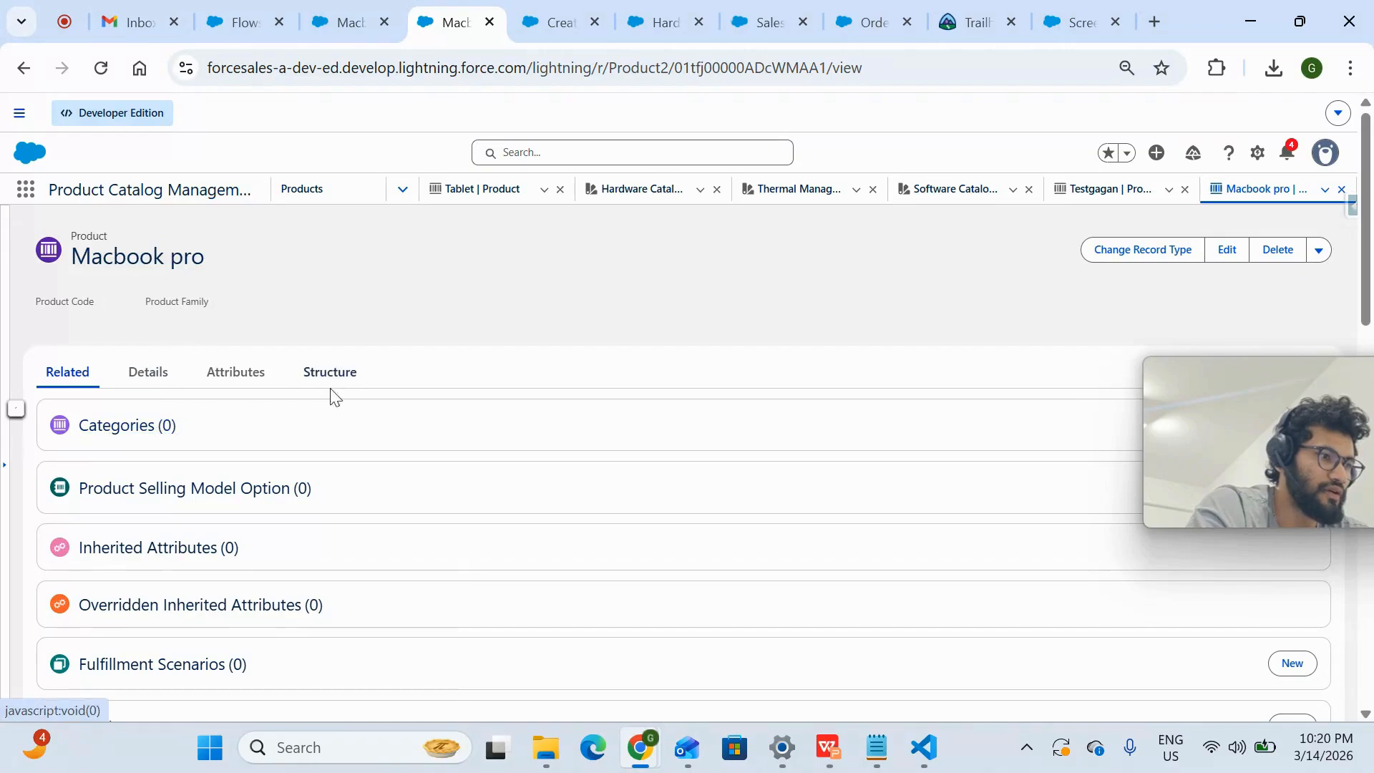
- Browse catalogs from the Macbook pro quote and save Standard Price Book as the quote's price book
{"action": "left_click", "coordinate": [379, 20]}
{"action": "left_click_drag", "start_coordinate": [1221, 373], "coordinate": [1226, 570]}
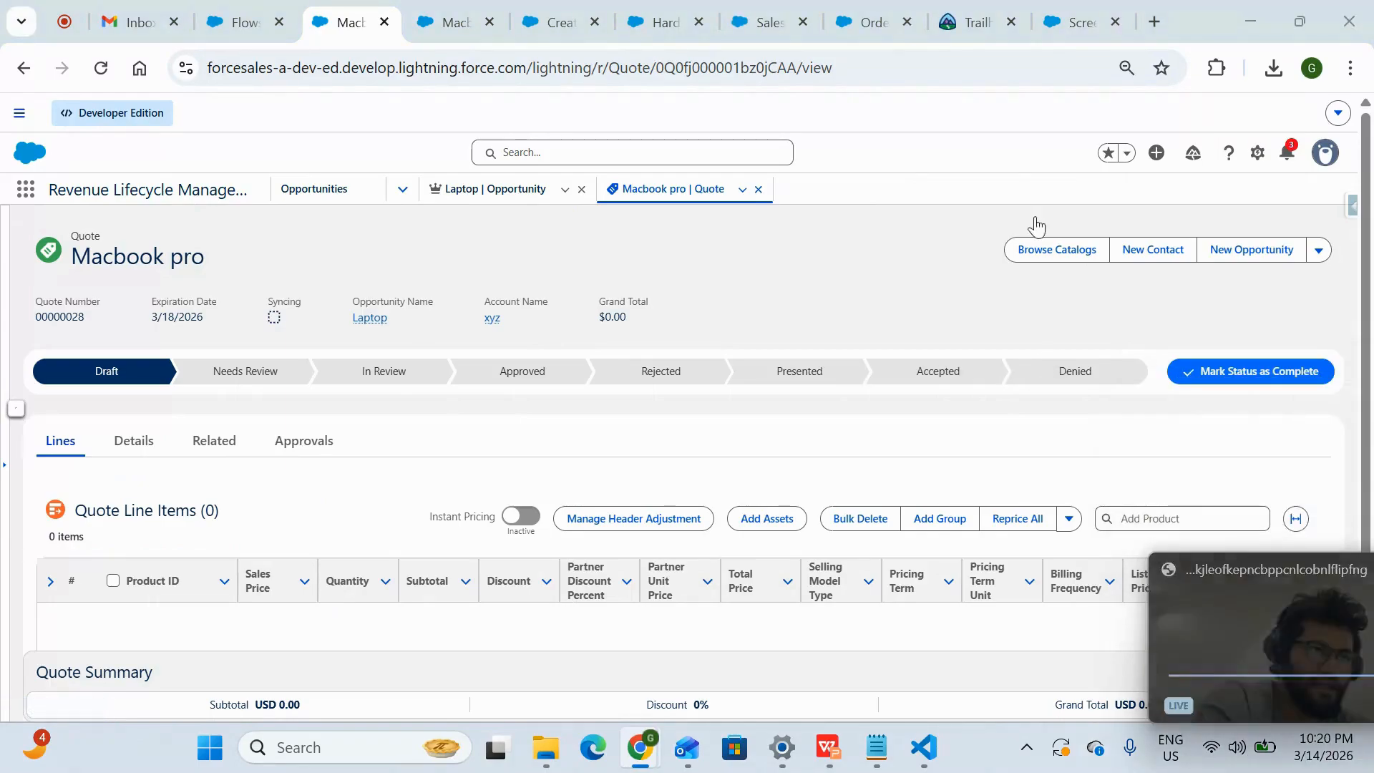
{"action": "left_click", "coordinate": [1067, 252]}
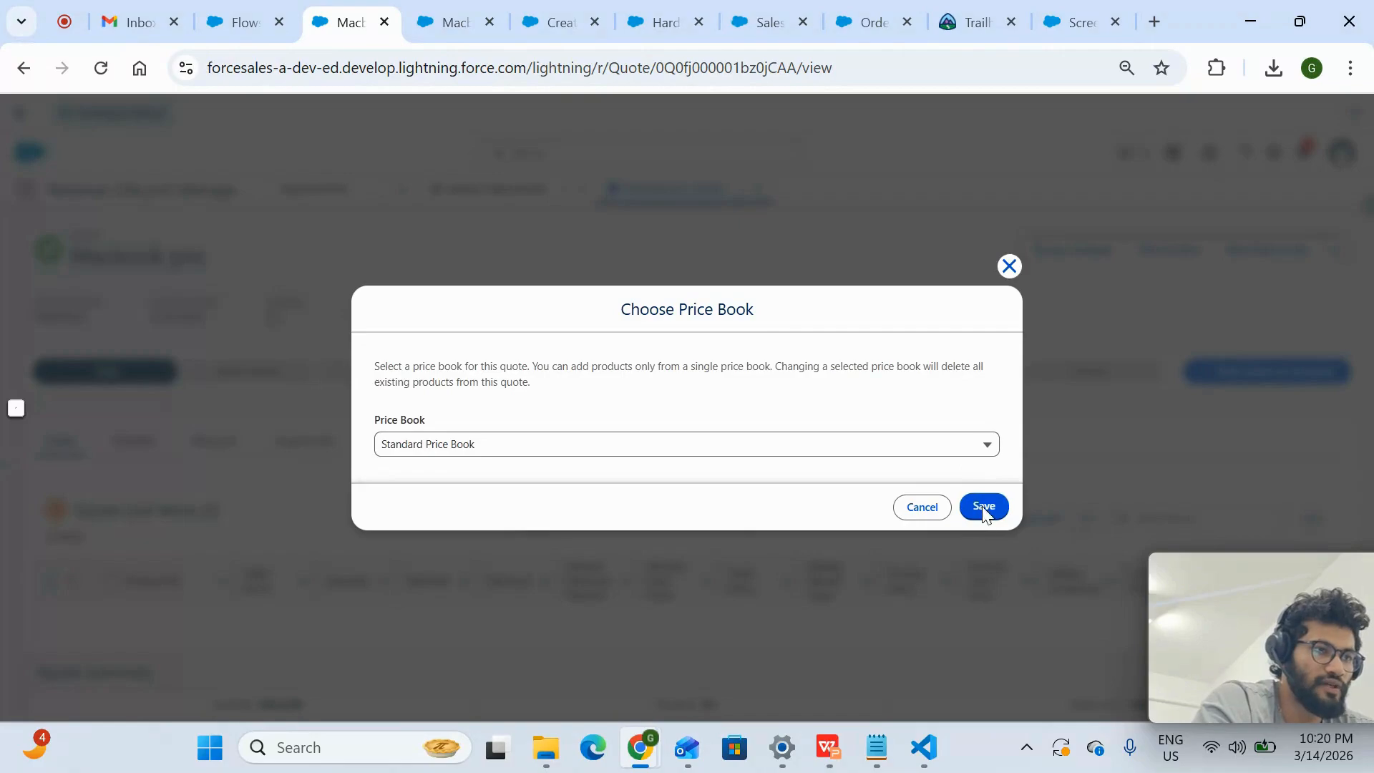
{"action": "left_click", "coordinate": [984, 507]}
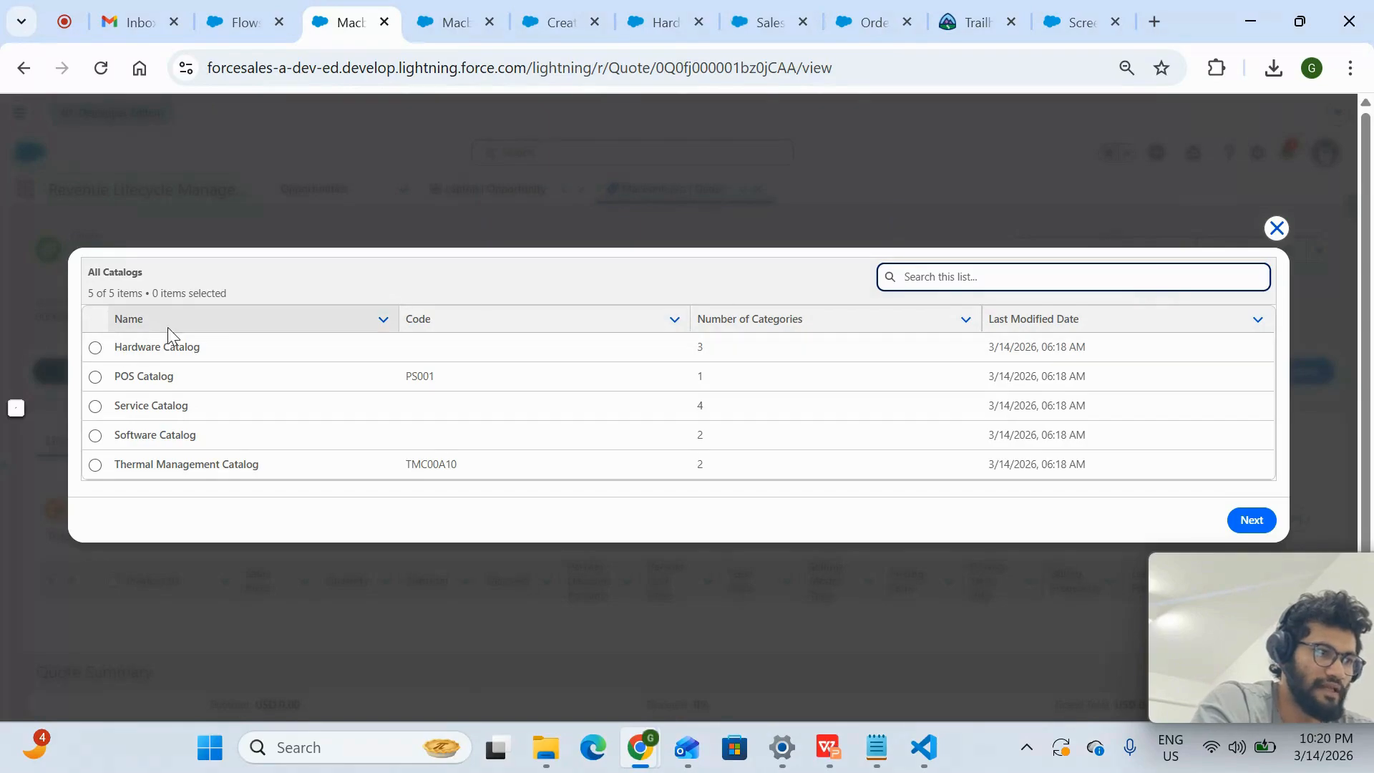
{"action": "left_click", "coordinate": [95, 347]}
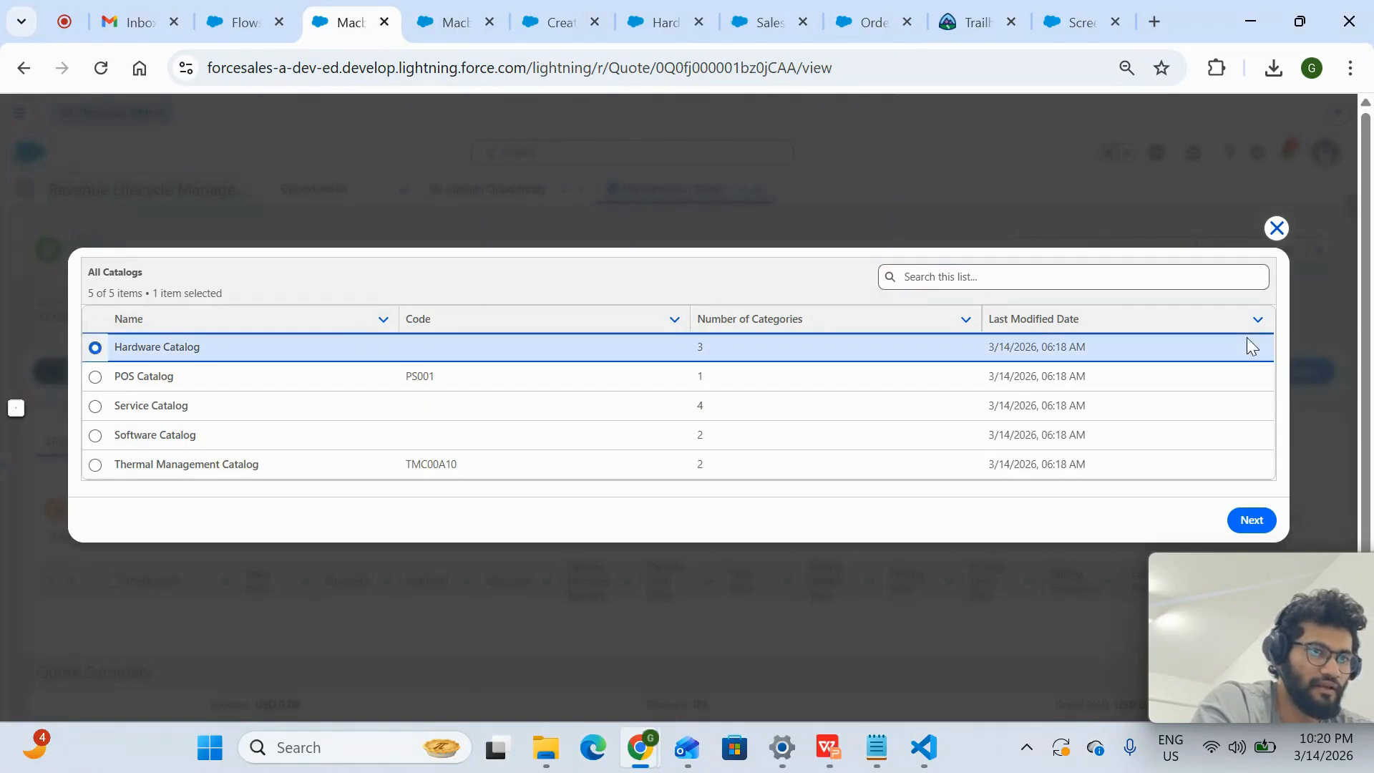
{"action": "left_click", "coordinate": [1277, 228]}
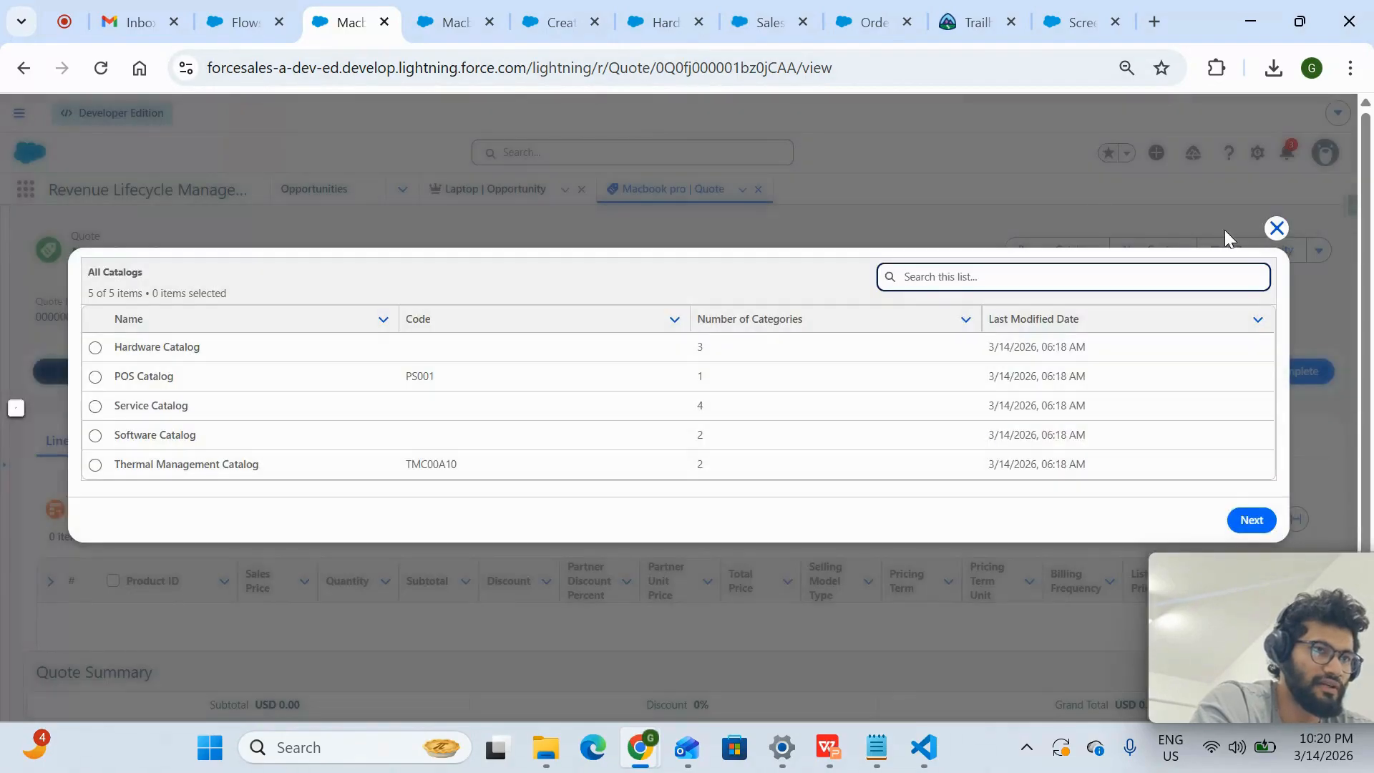
{"action": "left_click", "coordinate": [1277, 227]}
- Assign the Macbook pro product to the Hardware Catalog's Laptops category and save the assignment
{"action": "left_click", "coordinate": [443, 22]}
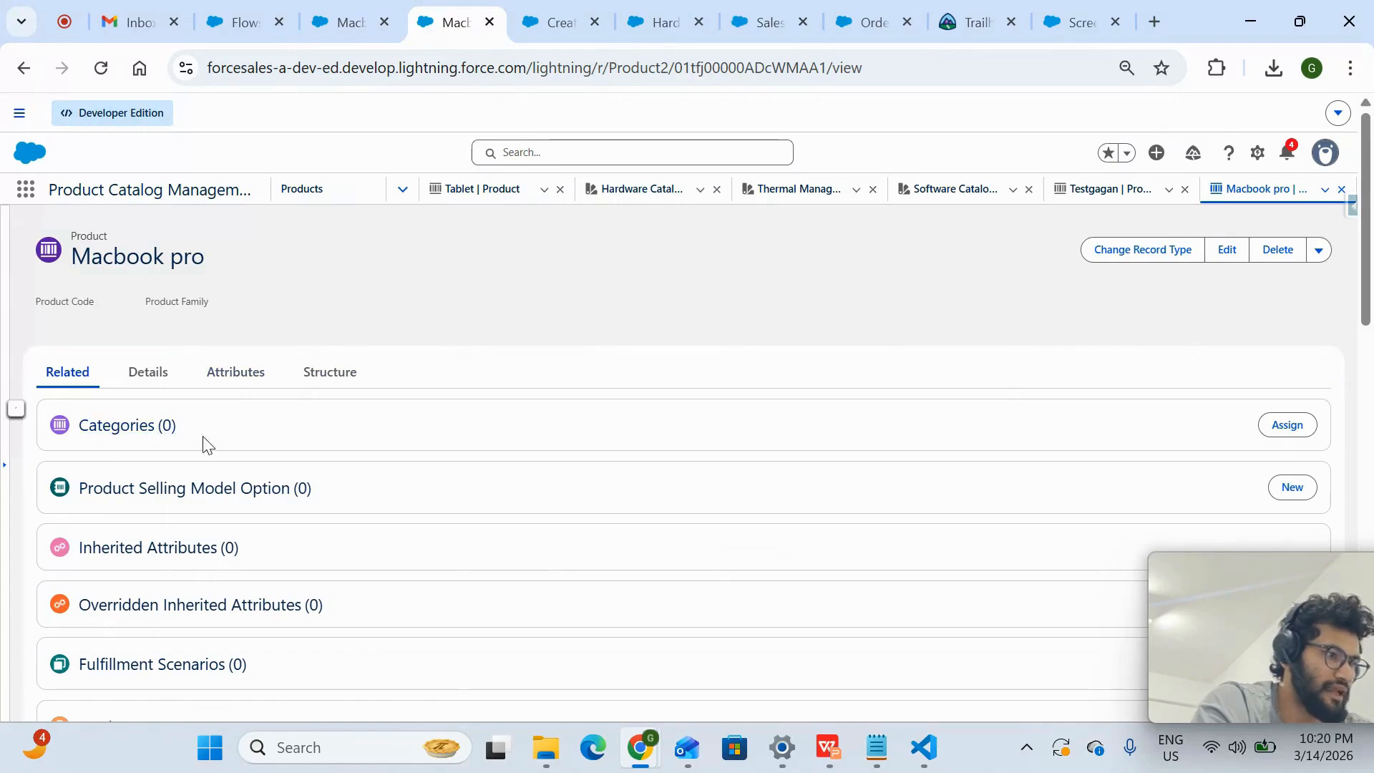
{"action": "left_click_drag", "start_coordinate": [234, 436], "coordinate": [165, 438]}
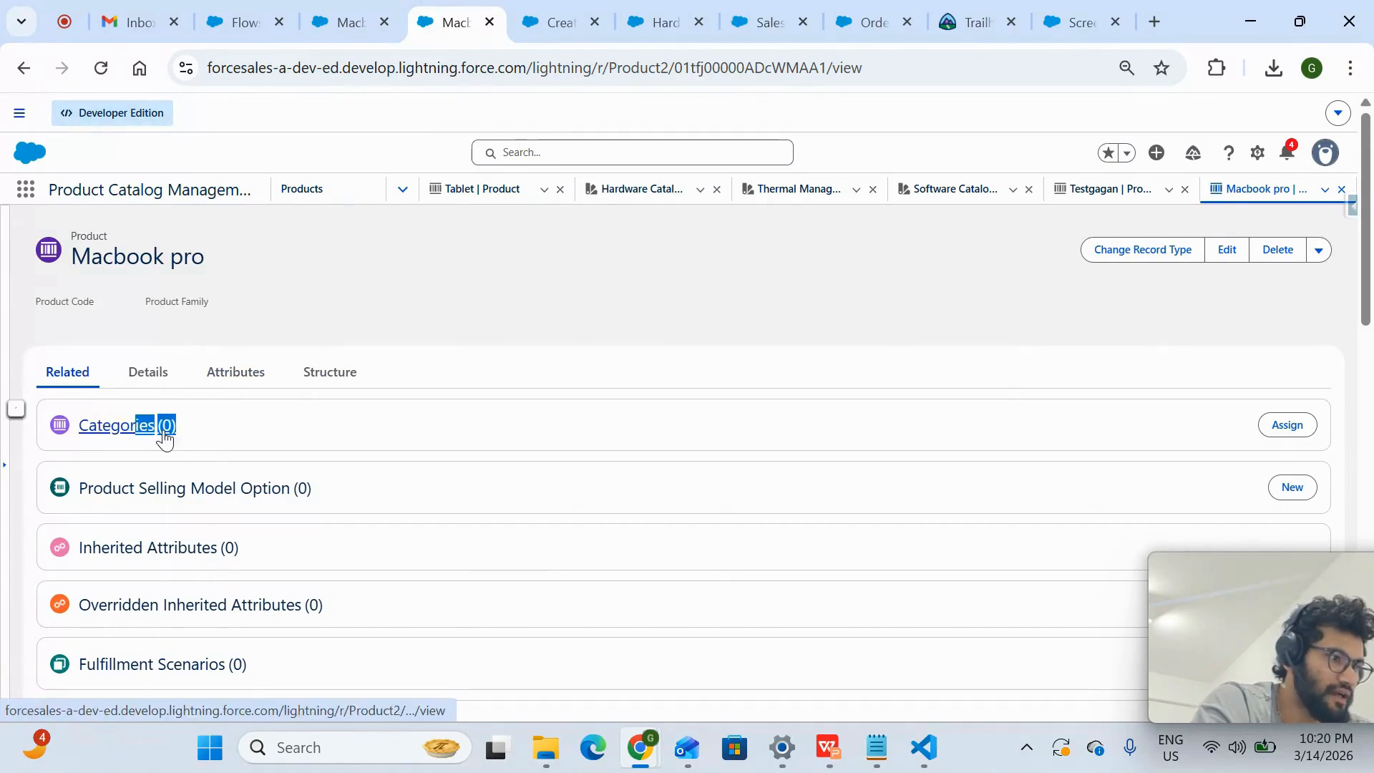
{"action": "left_click", "coordinate": [295, 449]}
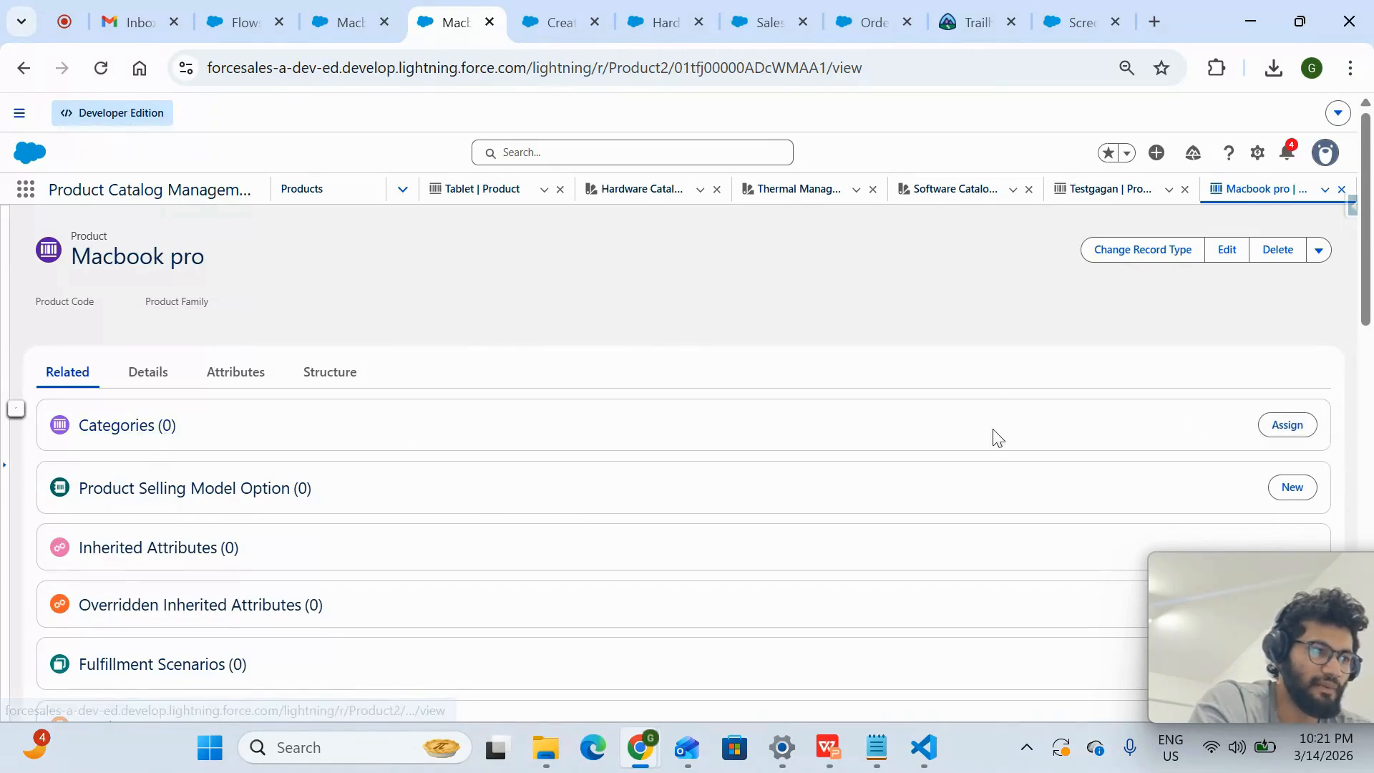
{"action": "left_click", "coordinate": [1286, 426]}
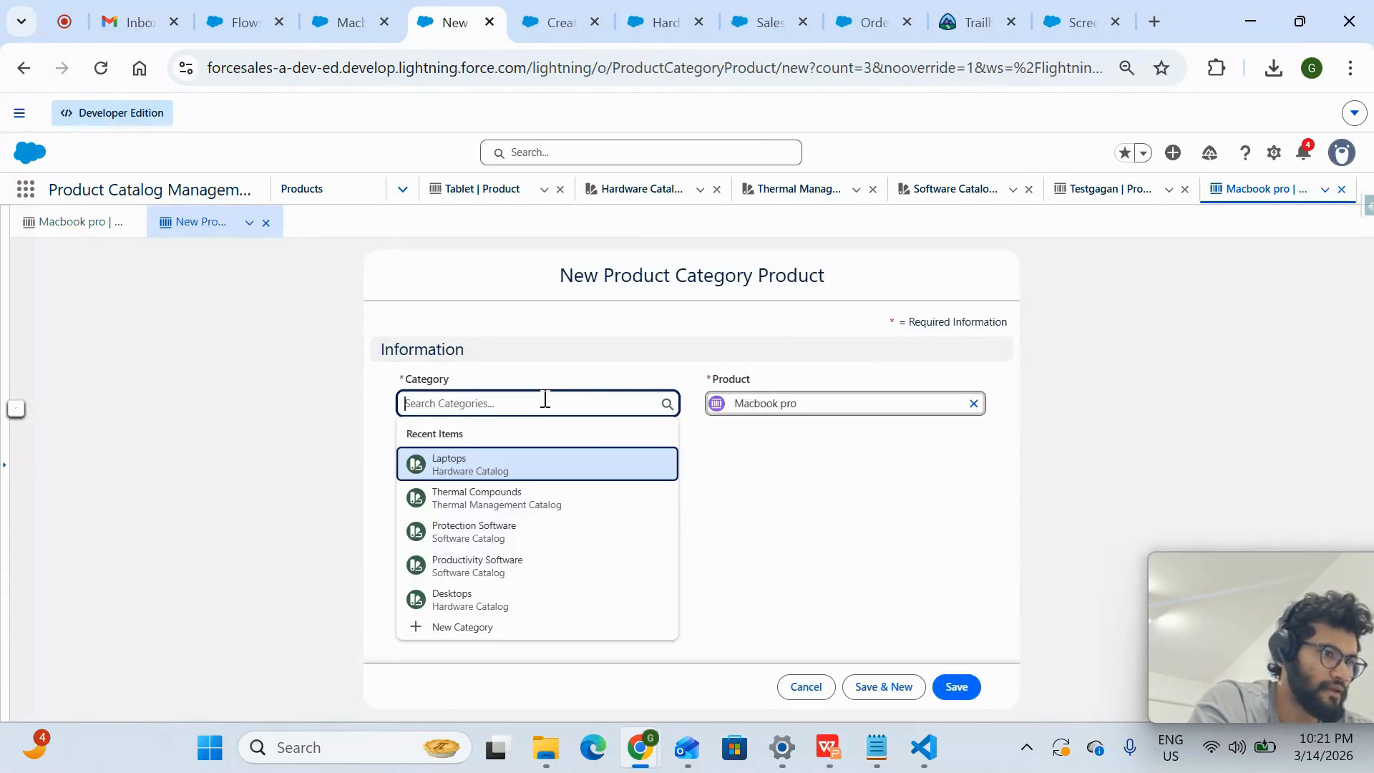
{"action": "left_click", "coordinate": [530, 458]}
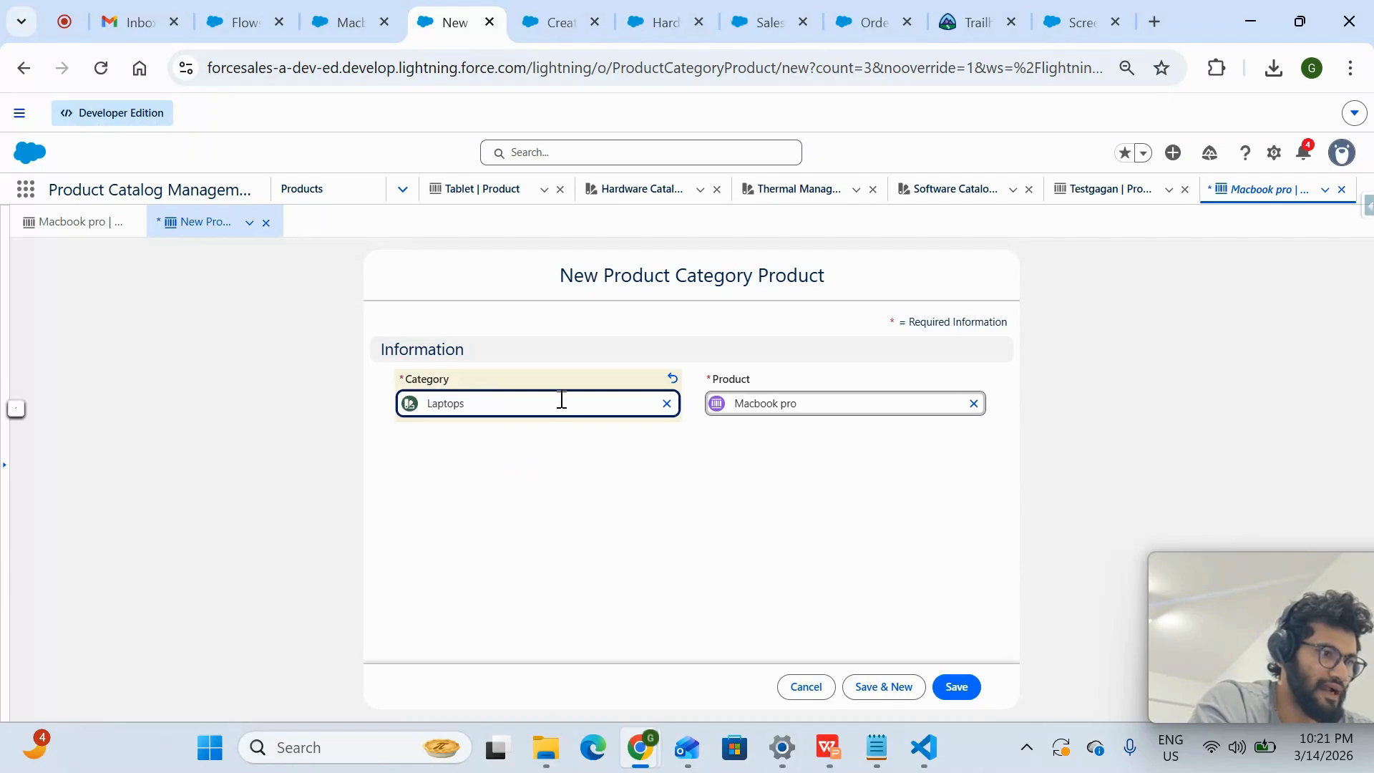
{"action": "left_click", "coordinate": [667, 405]}
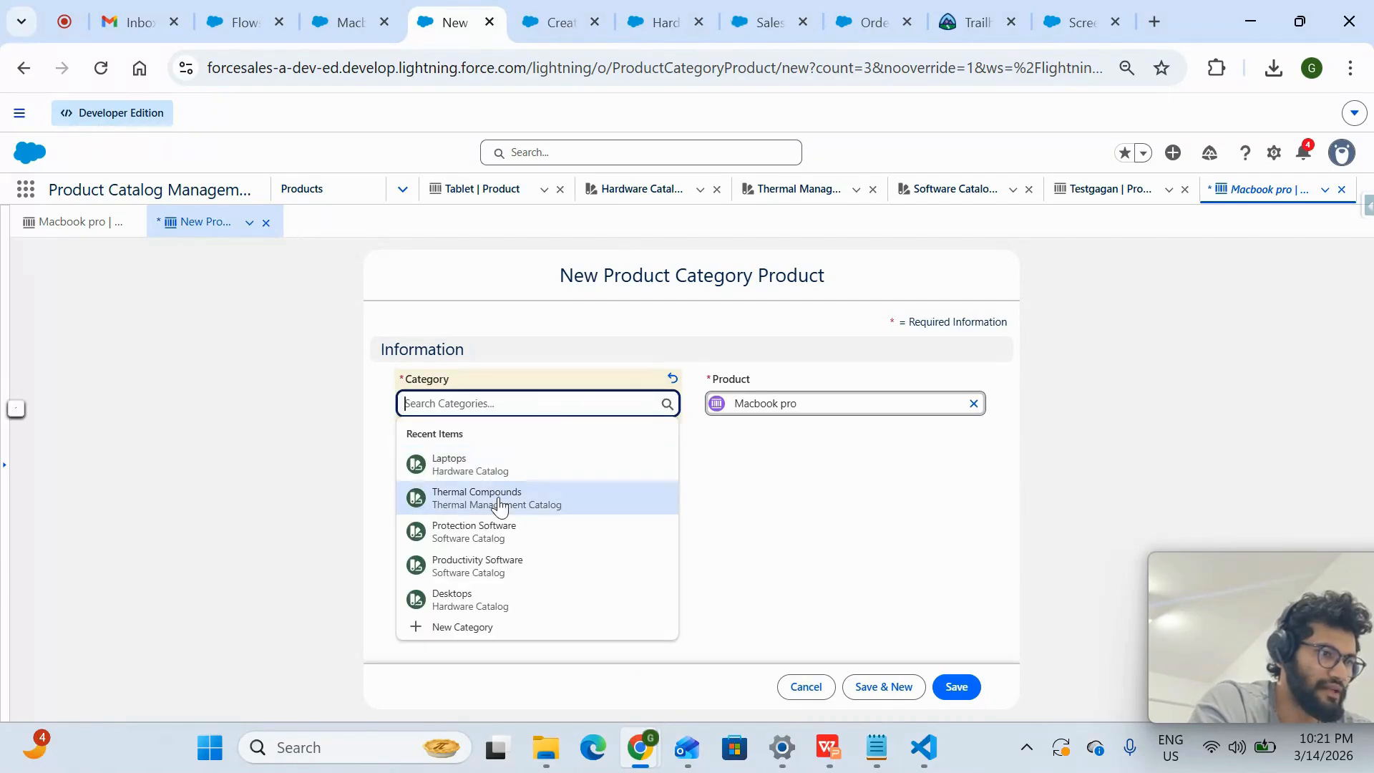
{"action": "left_click", "coordinate": [469, 467]}
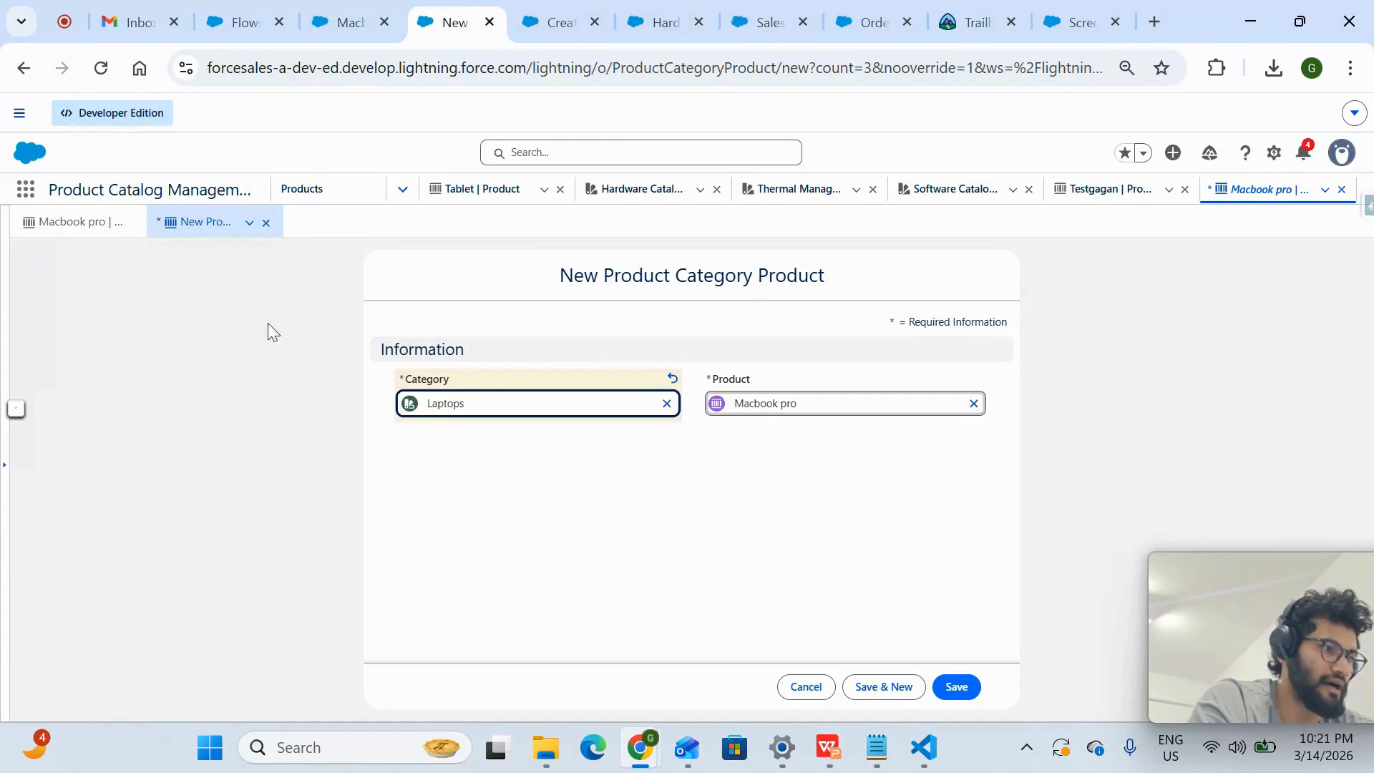
{"action": "left_click", "coordinate": [960, 688]}
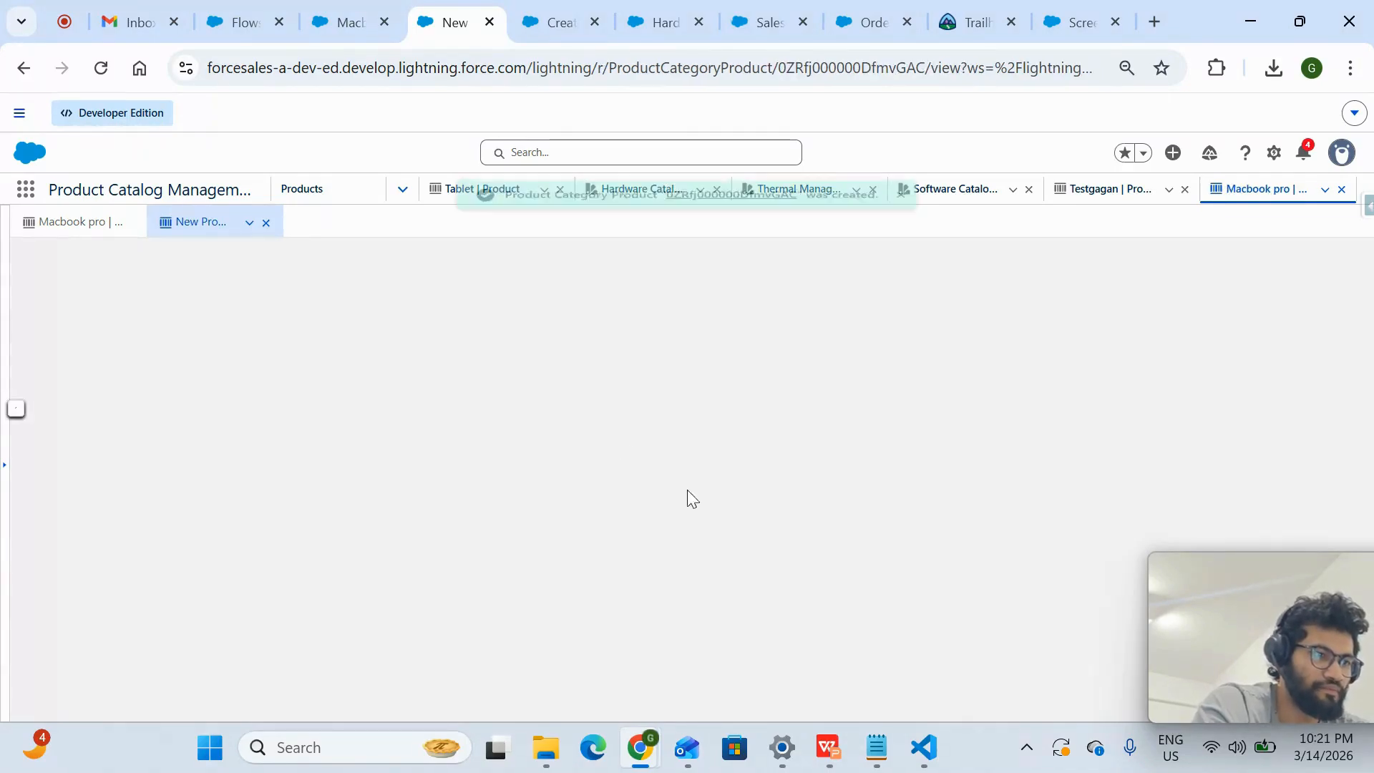
{"action": "left_click", "coordinate": [544, 26]}
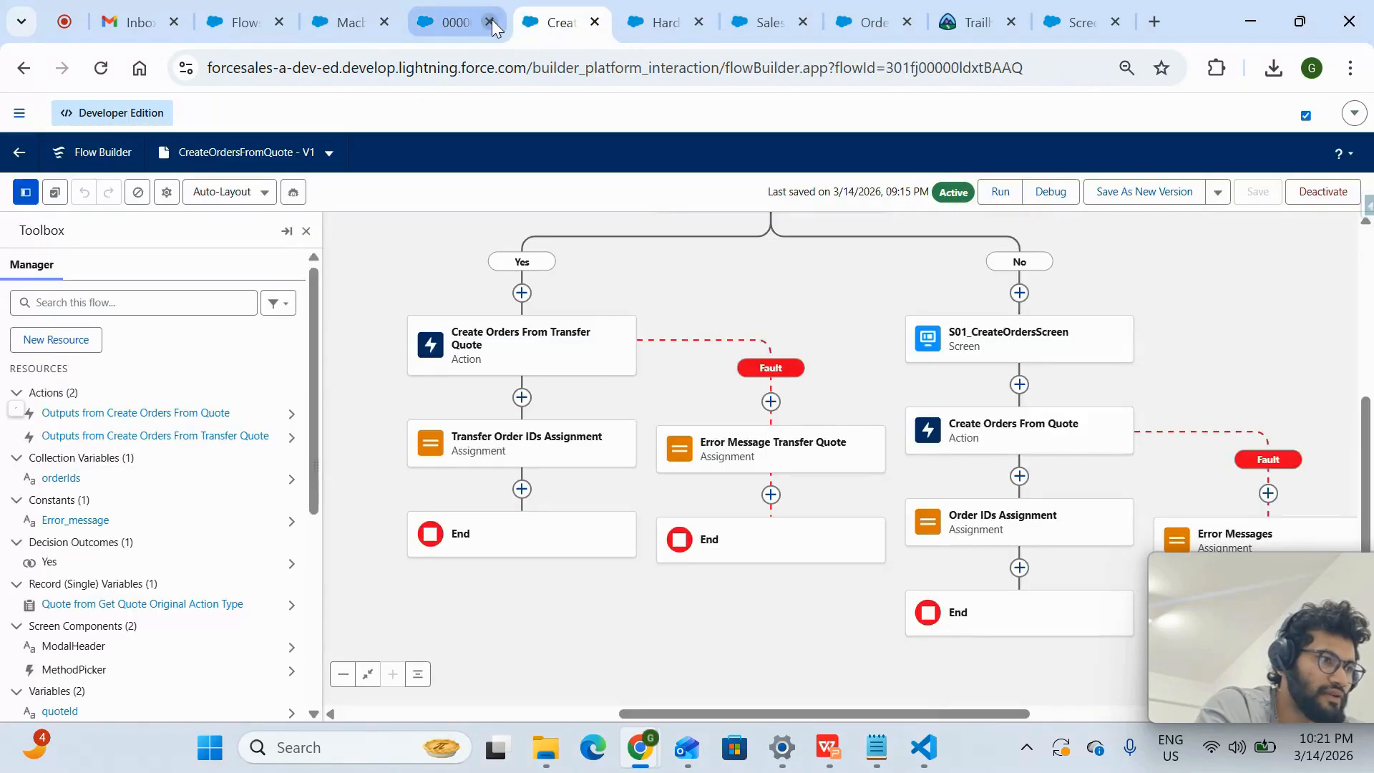
{"action": "left_click", "coordinate": [490, 22]}
{"action": "key", "text": "ctrl+t"}
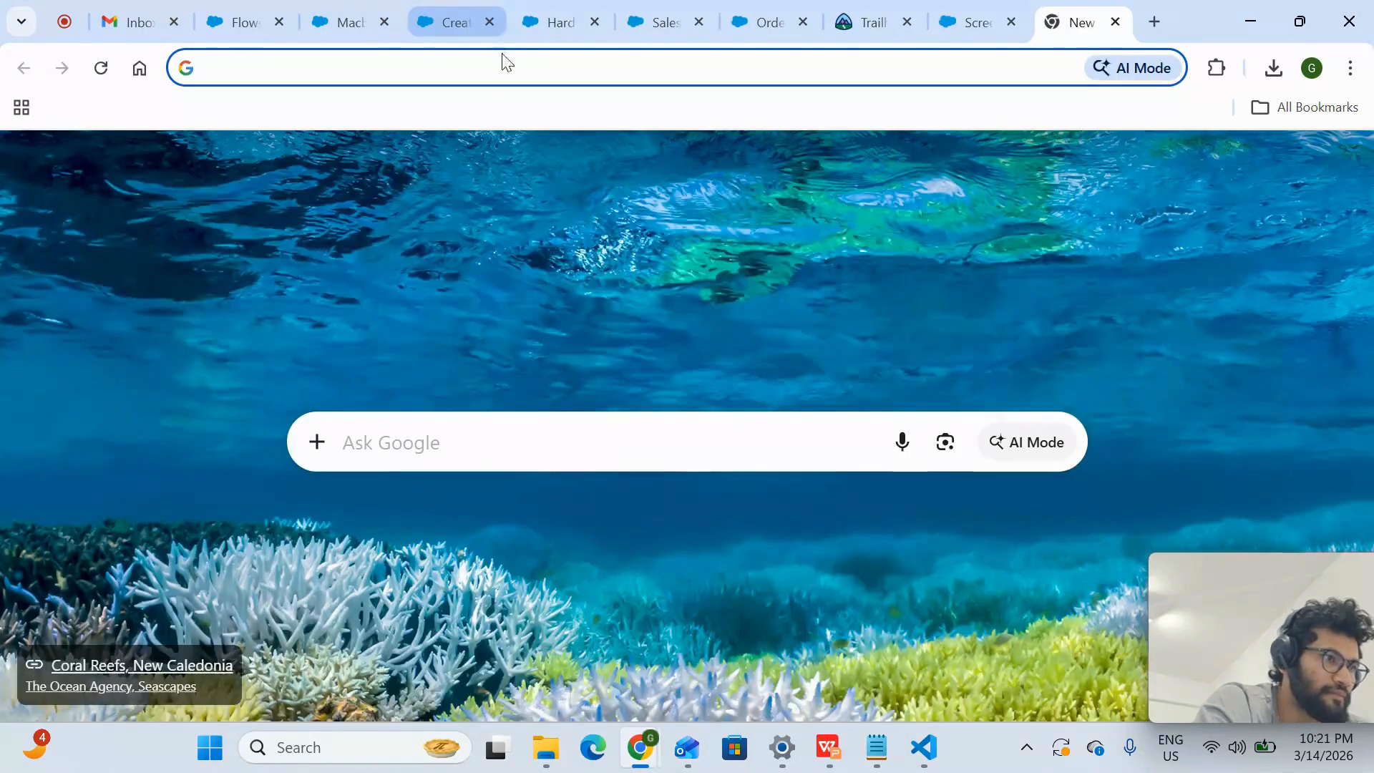
{"action": "left_click", "coordinate": [445, 24]}
{"action": "key", "text": "ctrl+shift+t"}
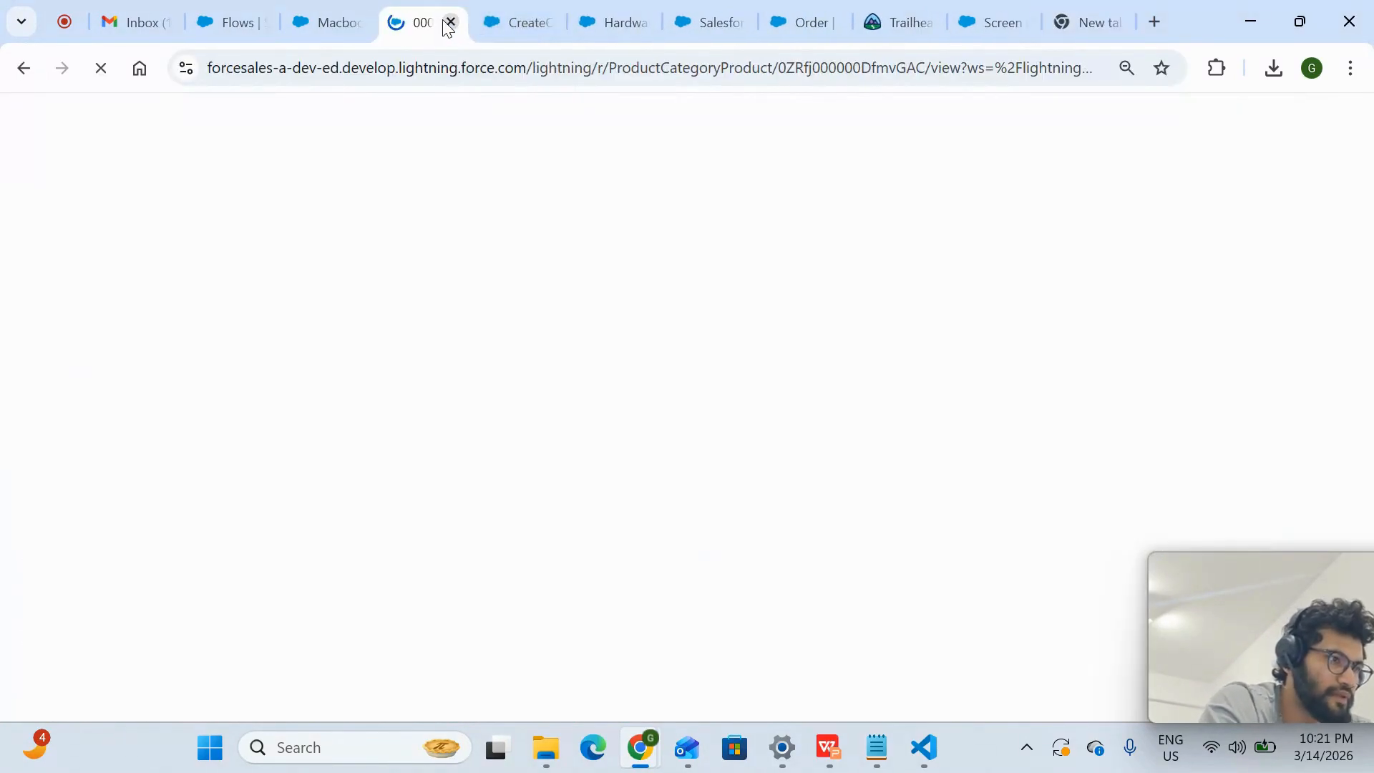
{"action": "left_click", "coordinate": [526, 23]}
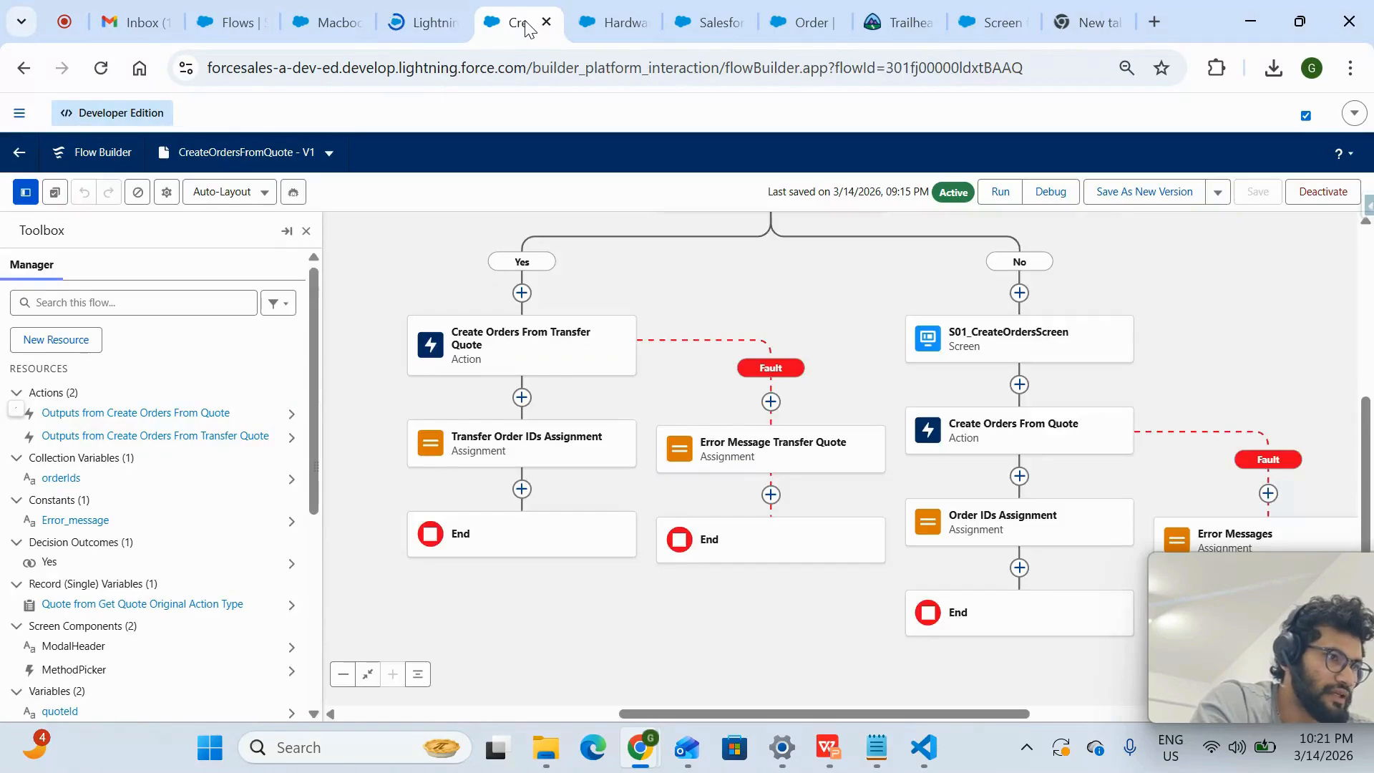
{"action": "left_click", "coordinate": [427, 27]}
{"action": "left_click", "coordinate": [495, 10]}
{"action": "left_click", "coordinate": [410, 3]}
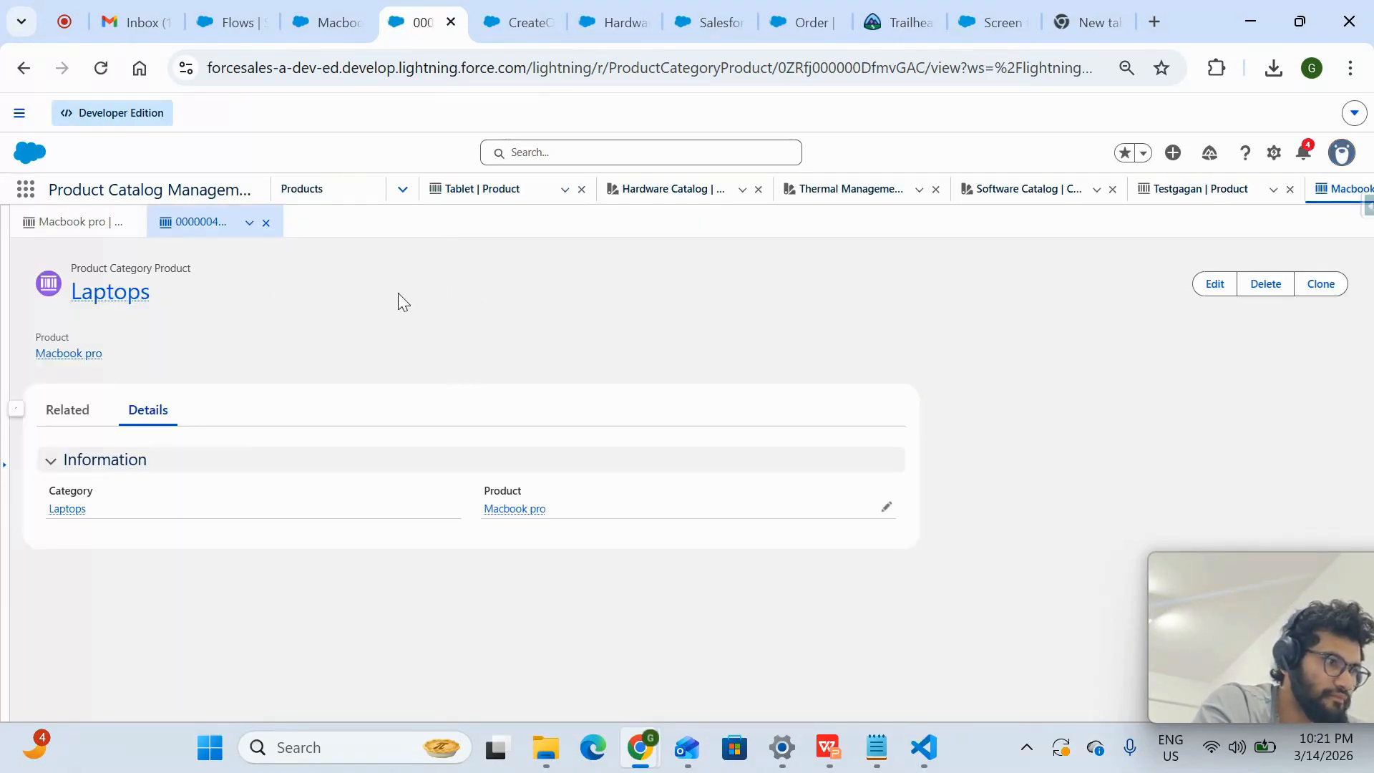
{"action": "left_click", "coordinate": [78, 230]}
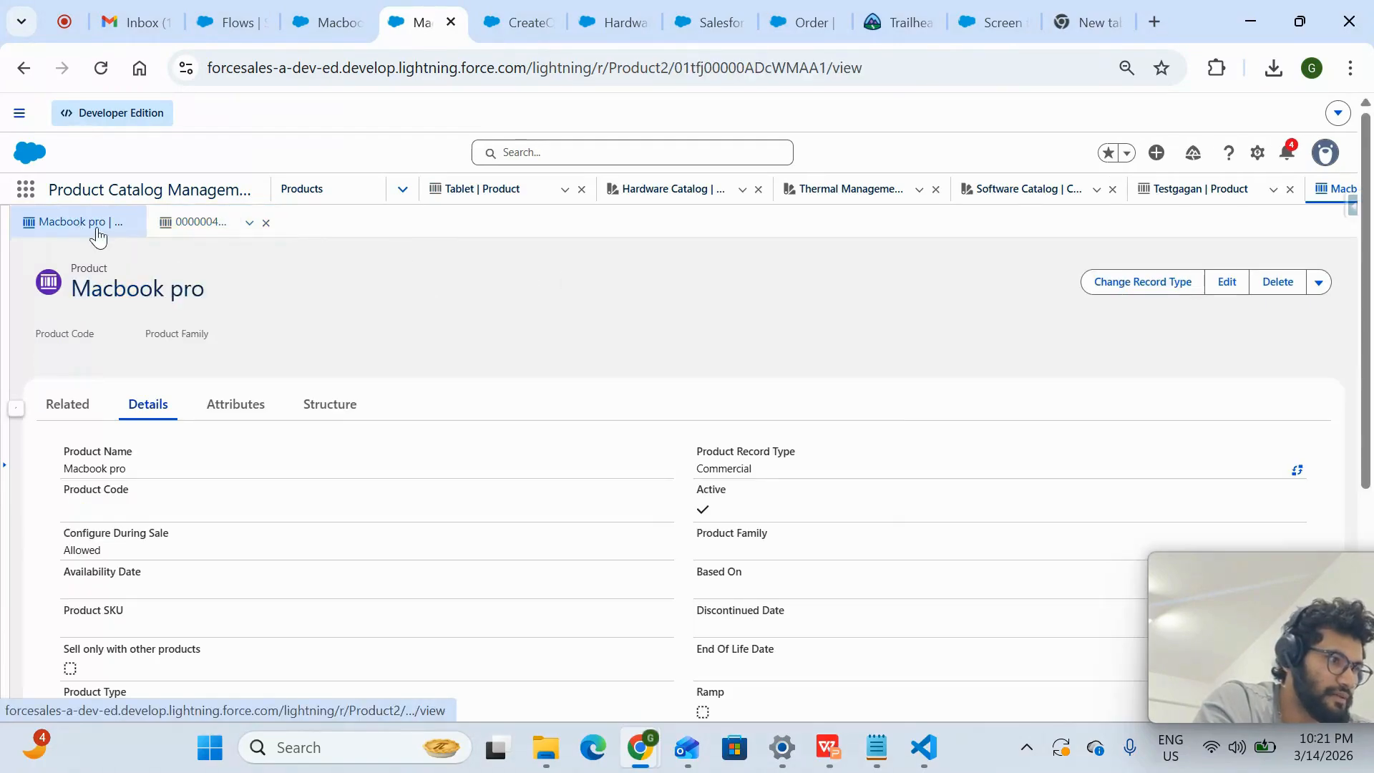
{"action": "left_click", "coordinate": [526, 22]}
{"action": "left_click", "coordinate": [616, 22]}
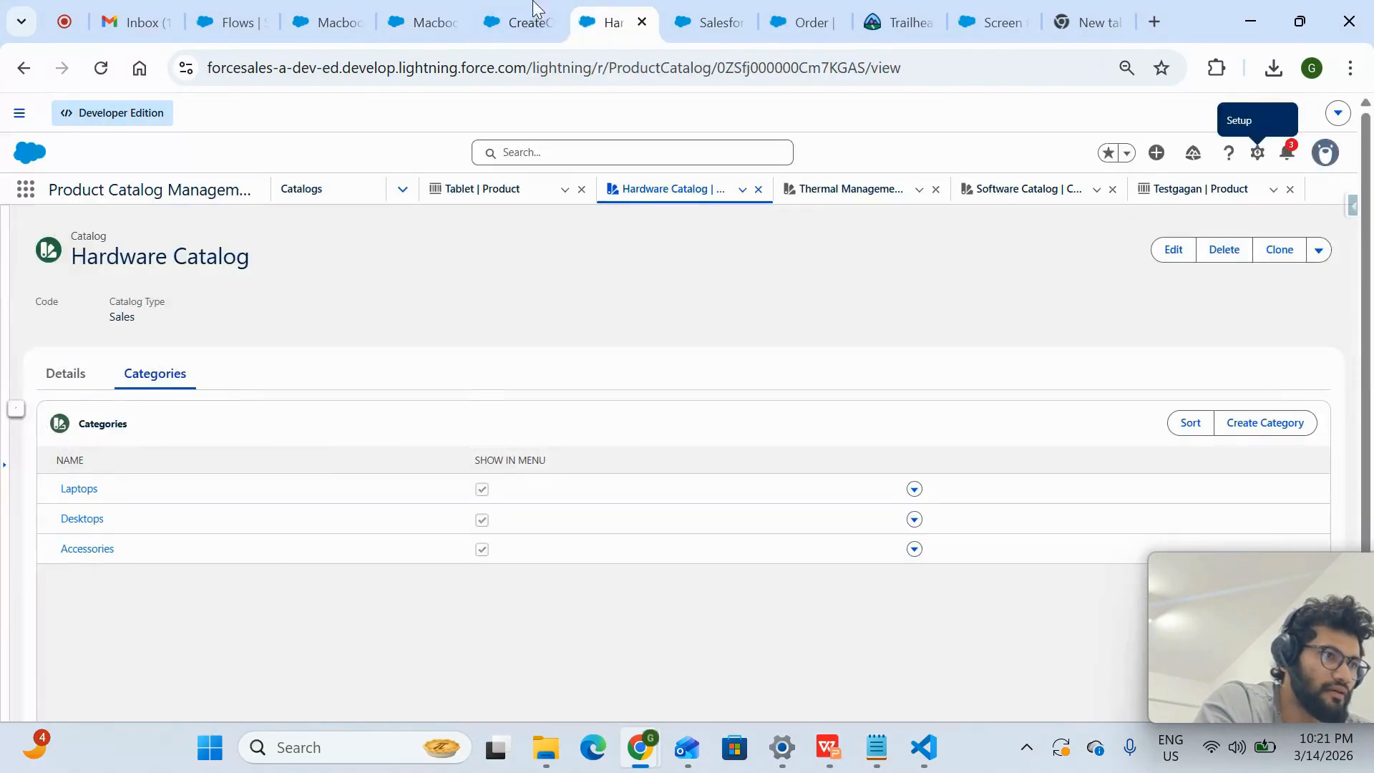
{"action": "left_click", "coordinate": [422, 22]}
{"action": "left_click", "coordinate": [322, 18]}
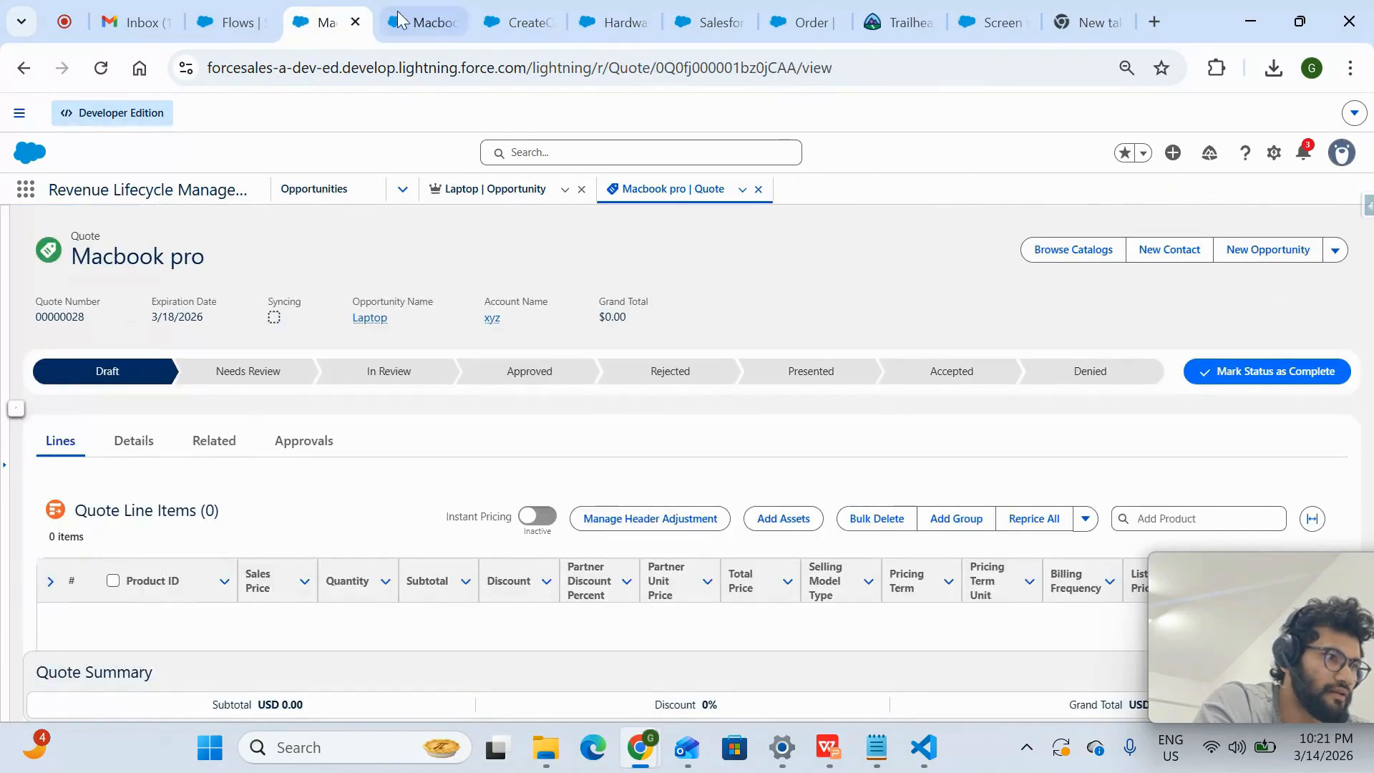
{"action": "left_click", "coordinate": [422, 22]}
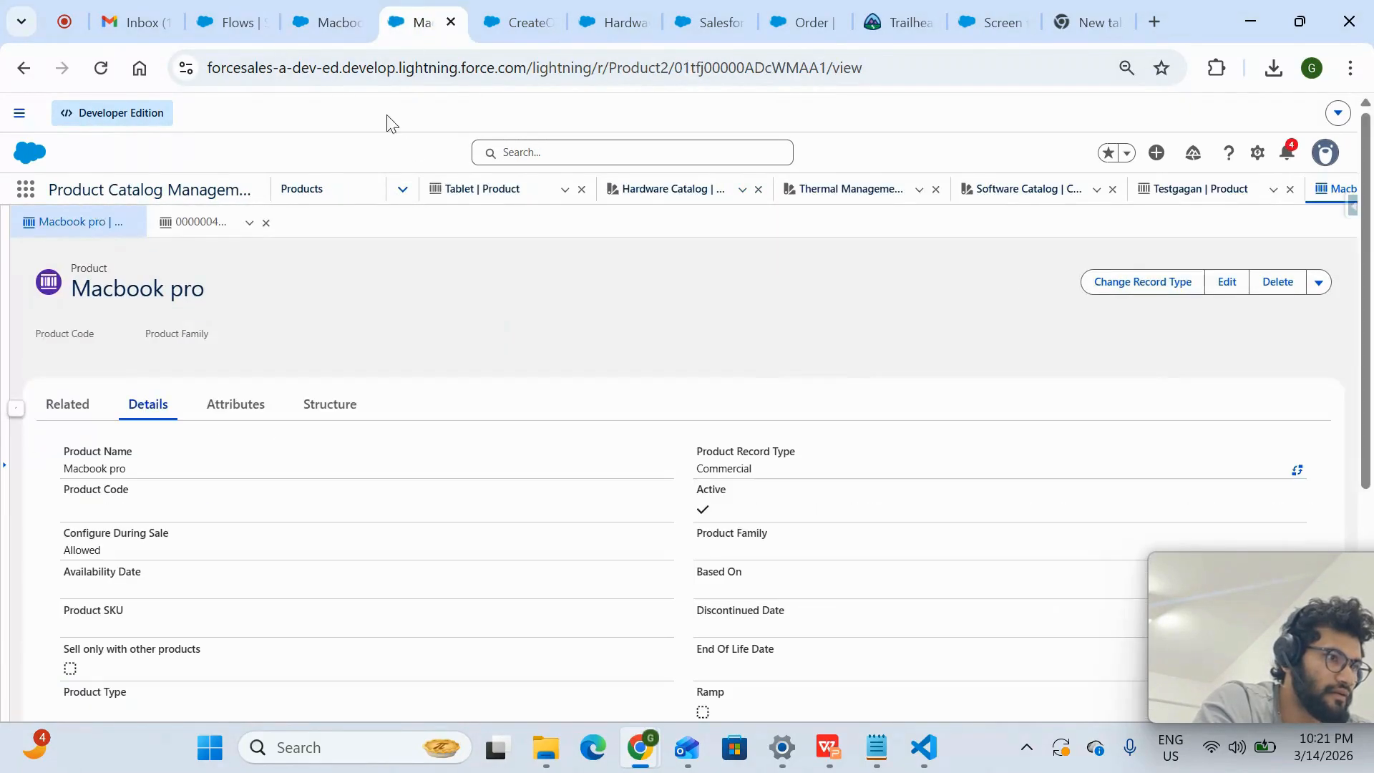
- Open the Laptops category from the Hardware Catalog's list of categories
{"action": "left_click", "coordinate": [403, 190]}
{"action": "scroll", "coordinate": [342, 424], "scroll_direction": "down", "scroll_amount": 3}
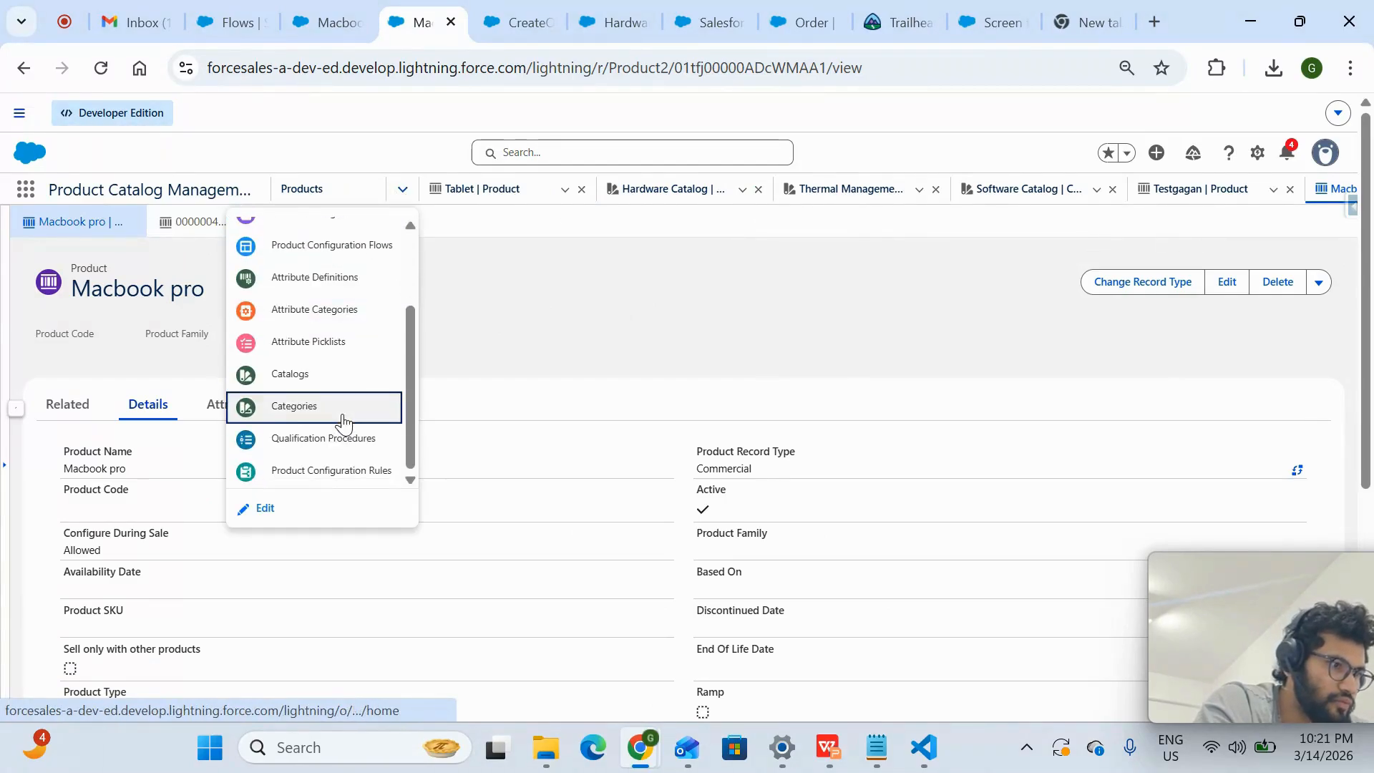
{"action": "left_click", "coordinate": [338, 380]}
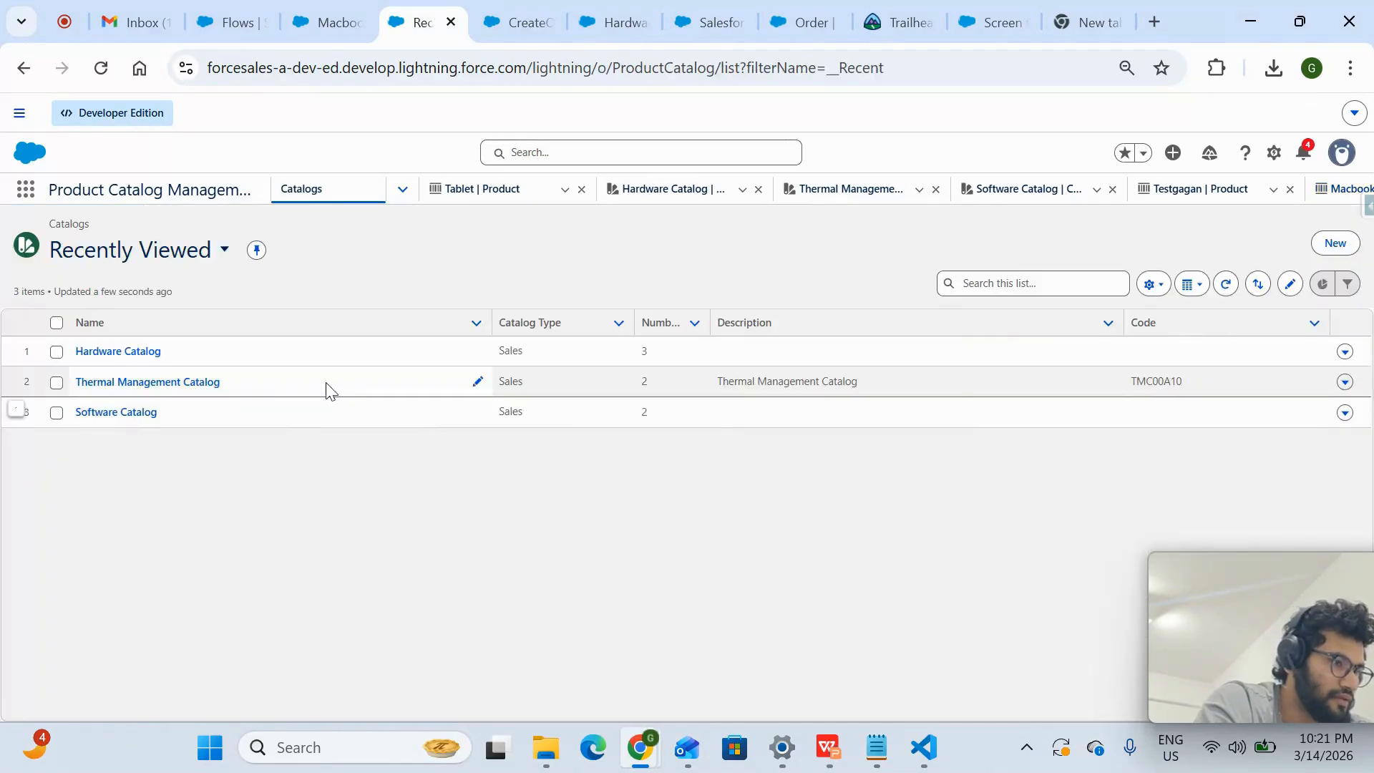
{"action": "left_click", "coordinate": [98, 352]}
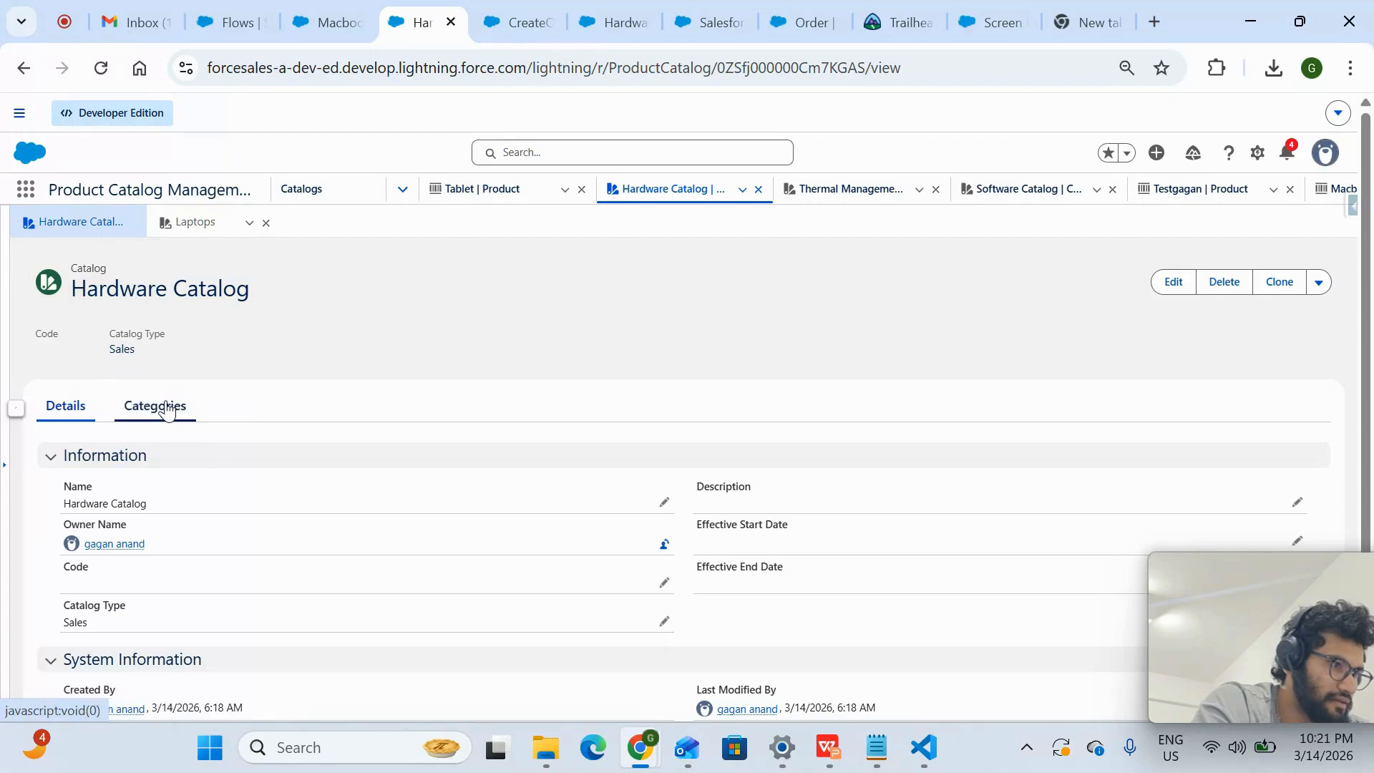
{"action": "left_click", "coordinate": [163, 408]}
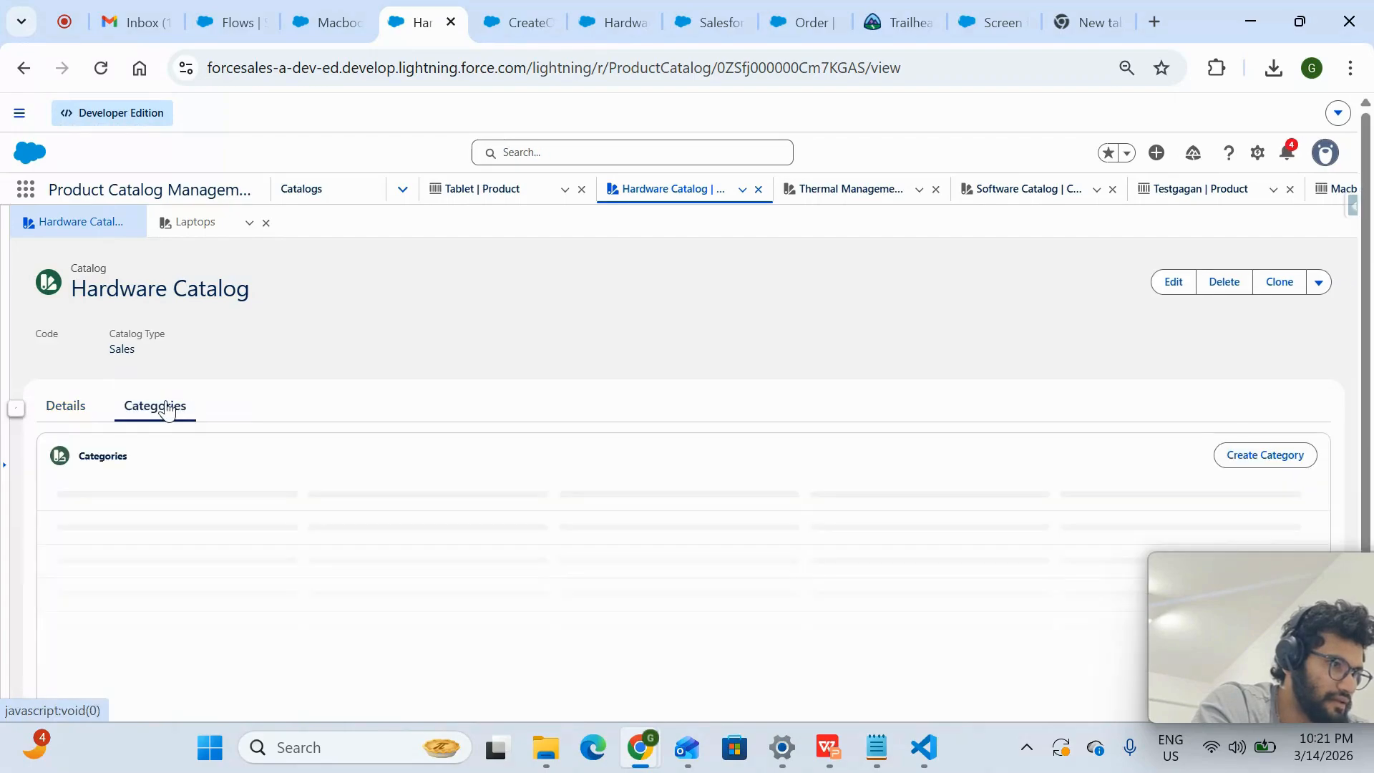
{"action": "left_click", "coordinate": [82, 463]}
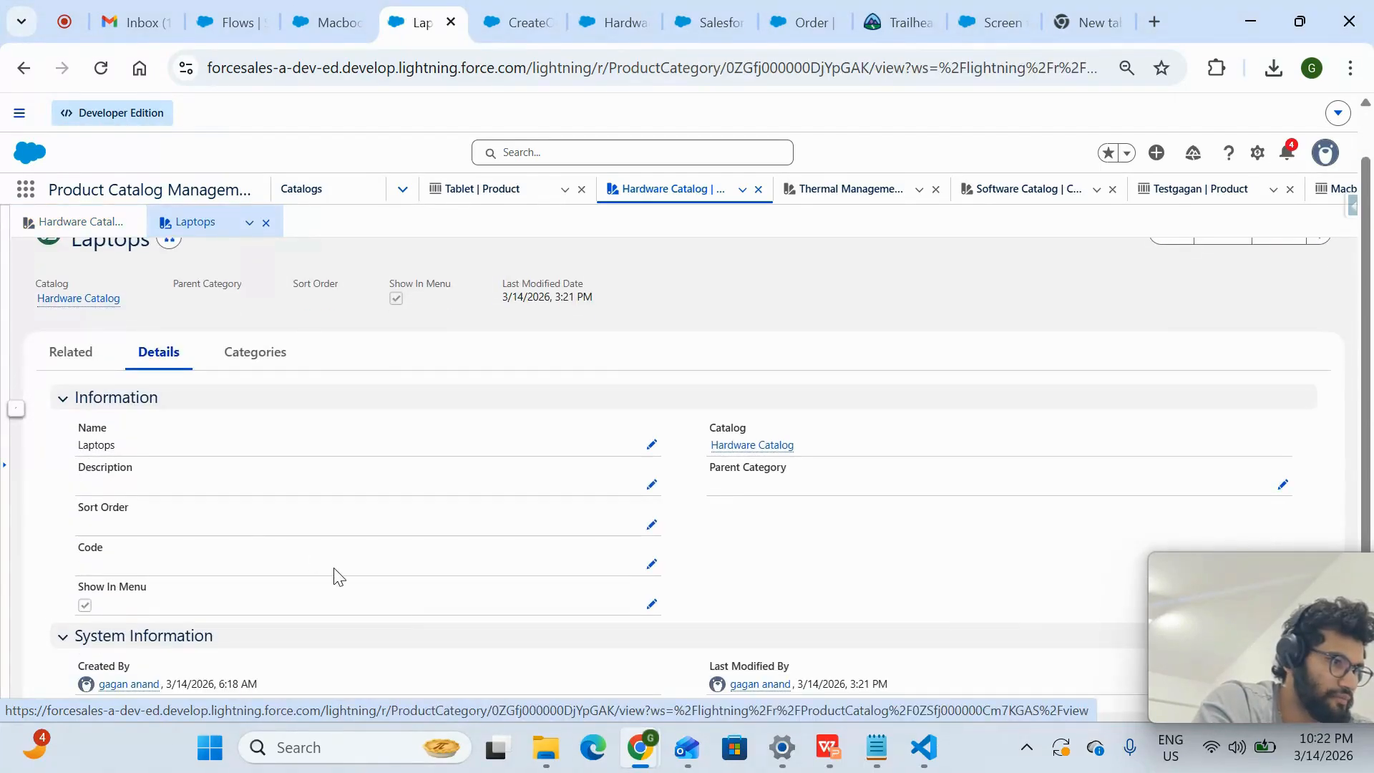
- Check the Laptops category's related products for the Macbook pro assignment
{"action": "left_click", "coordinate": [77, 353]}
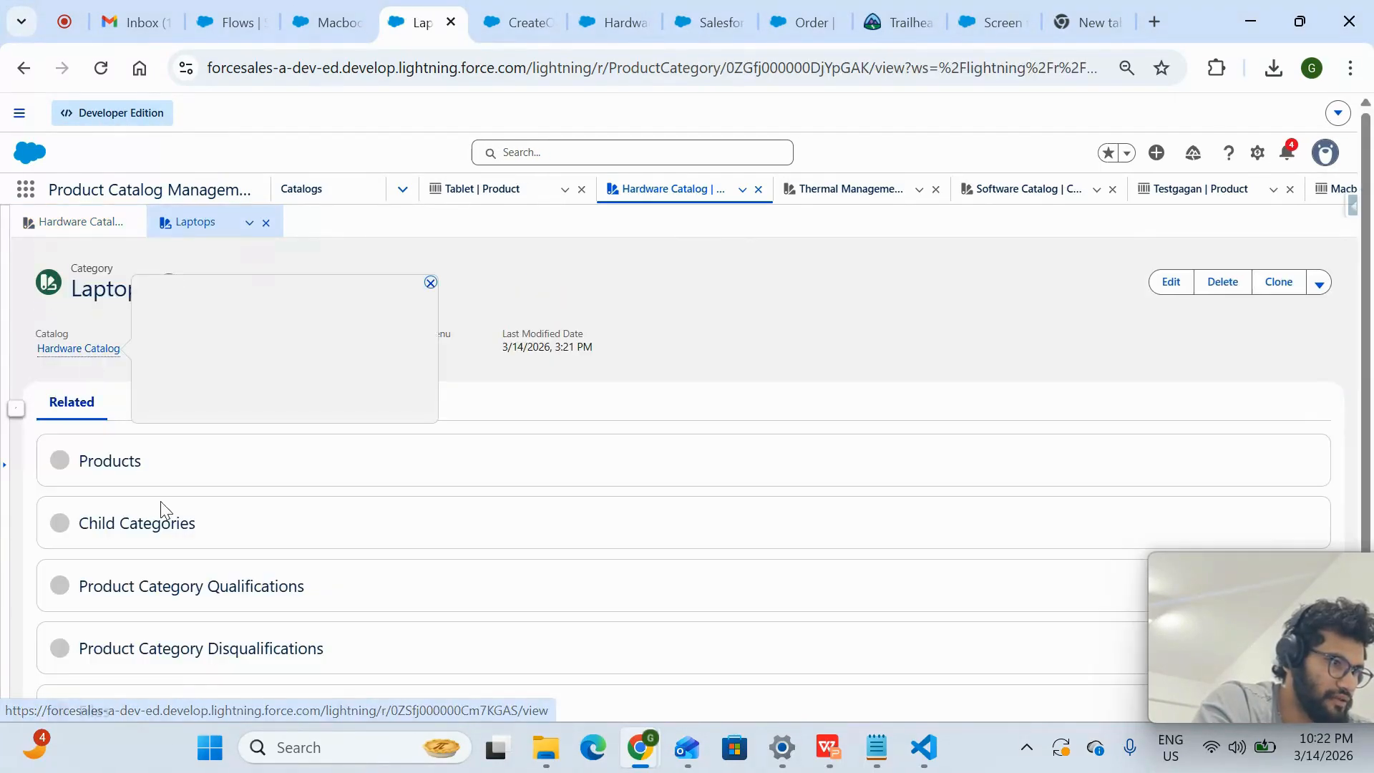
{"action": "scroll", "coordinate": [166, 489], "scroll_direction": "down", "scroll_amount": 1}
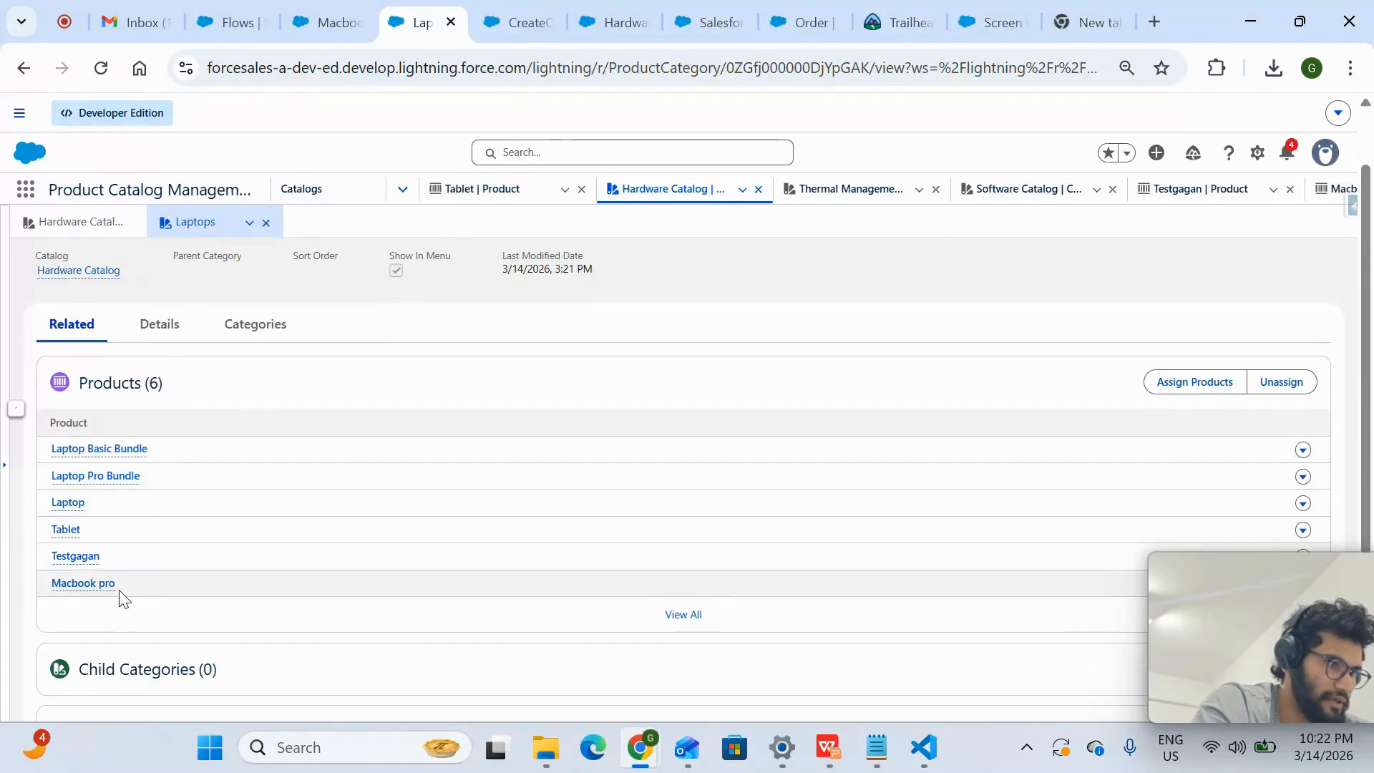
{"action": "left_click_drag", "start_coordinate": [117, 585], "coordinate": [52, 584]}
{"action": "scroll", "coordinate": [147, 351], "scroll_direction": "up", "scroll_amount": 1}
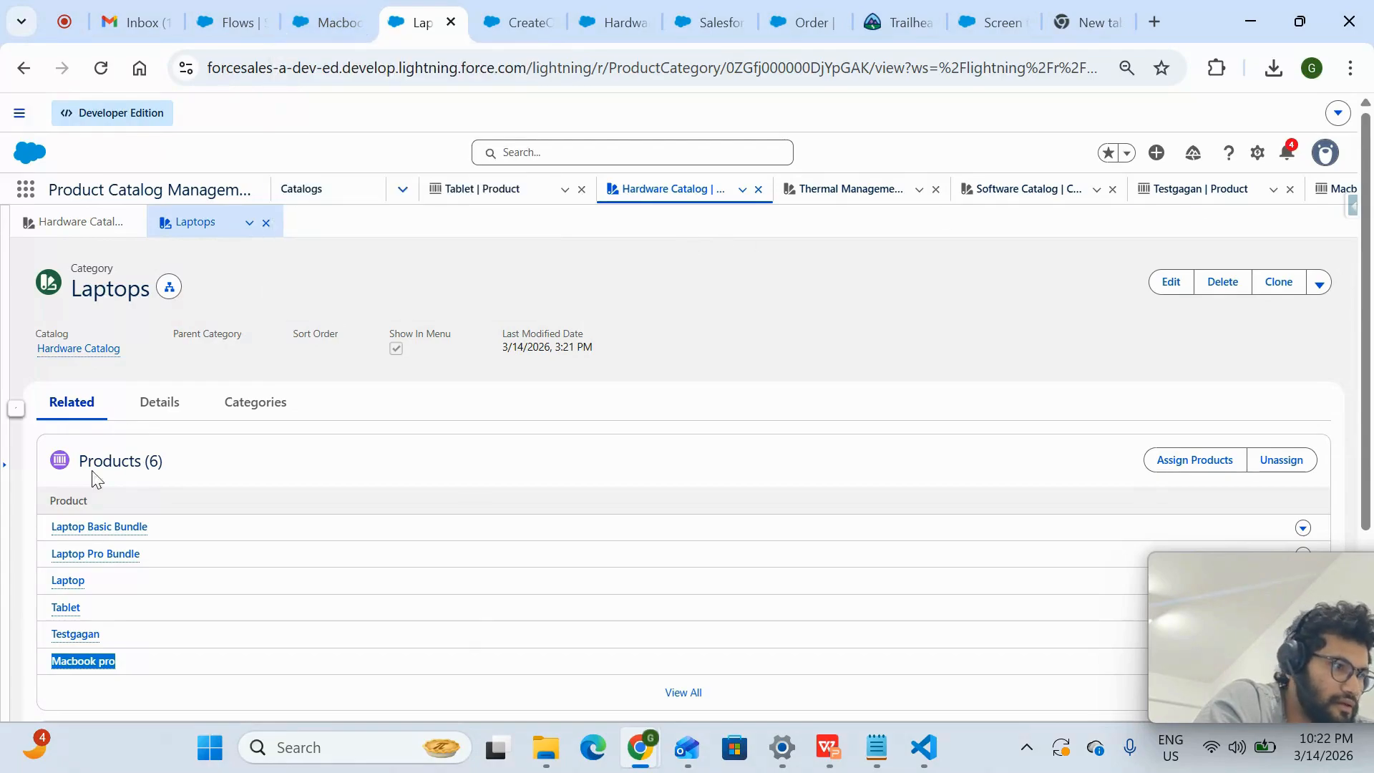
- Open the Macbook pro product from the Laptops category and review its details, attributes and structure
{"action": "left_click", "coordinate": [83, 662]}
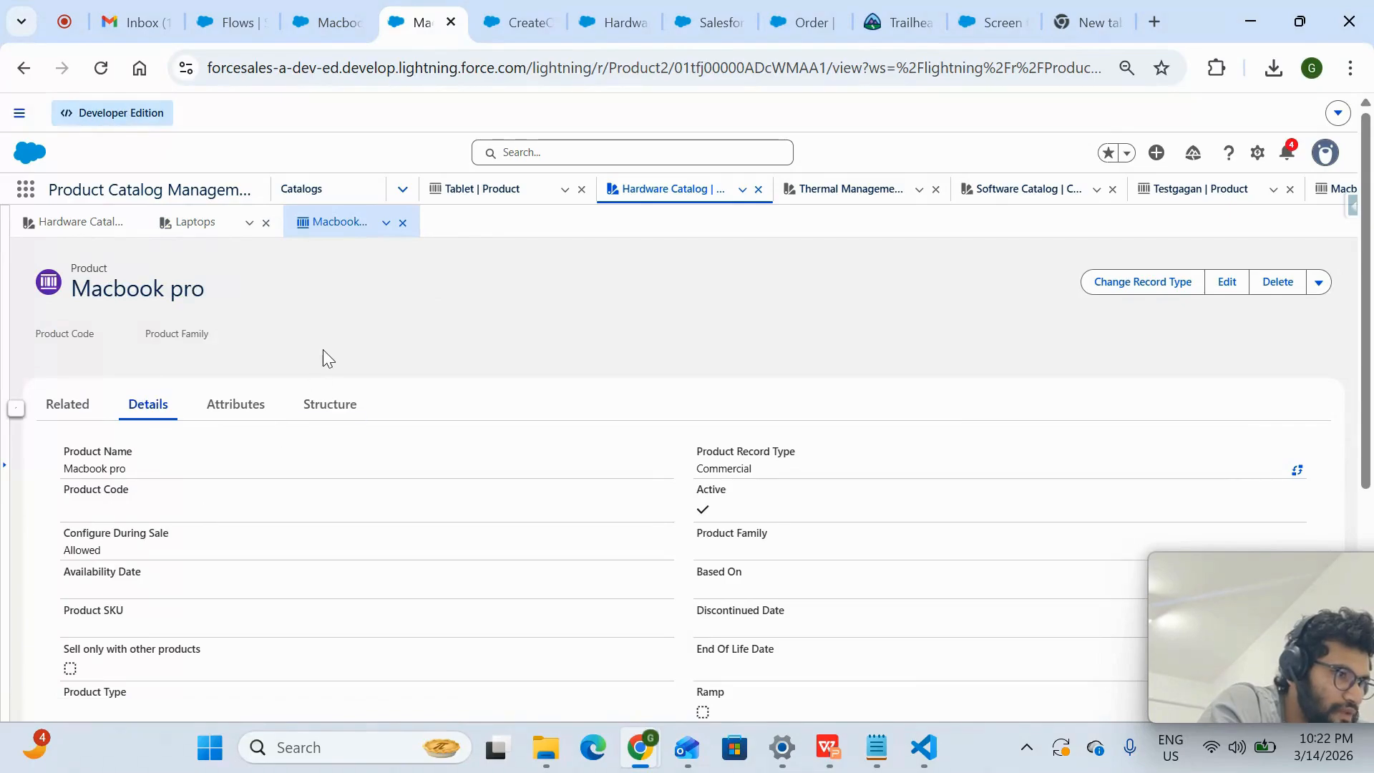
{"action": "scroll", "coordinate": [324, 351], "scroll_direction": "down", "scroll_amount": 3}
{"action": "scroll", "coordinate": [323, 356], "scroll_direction": "up", "scroll_amount": 3}
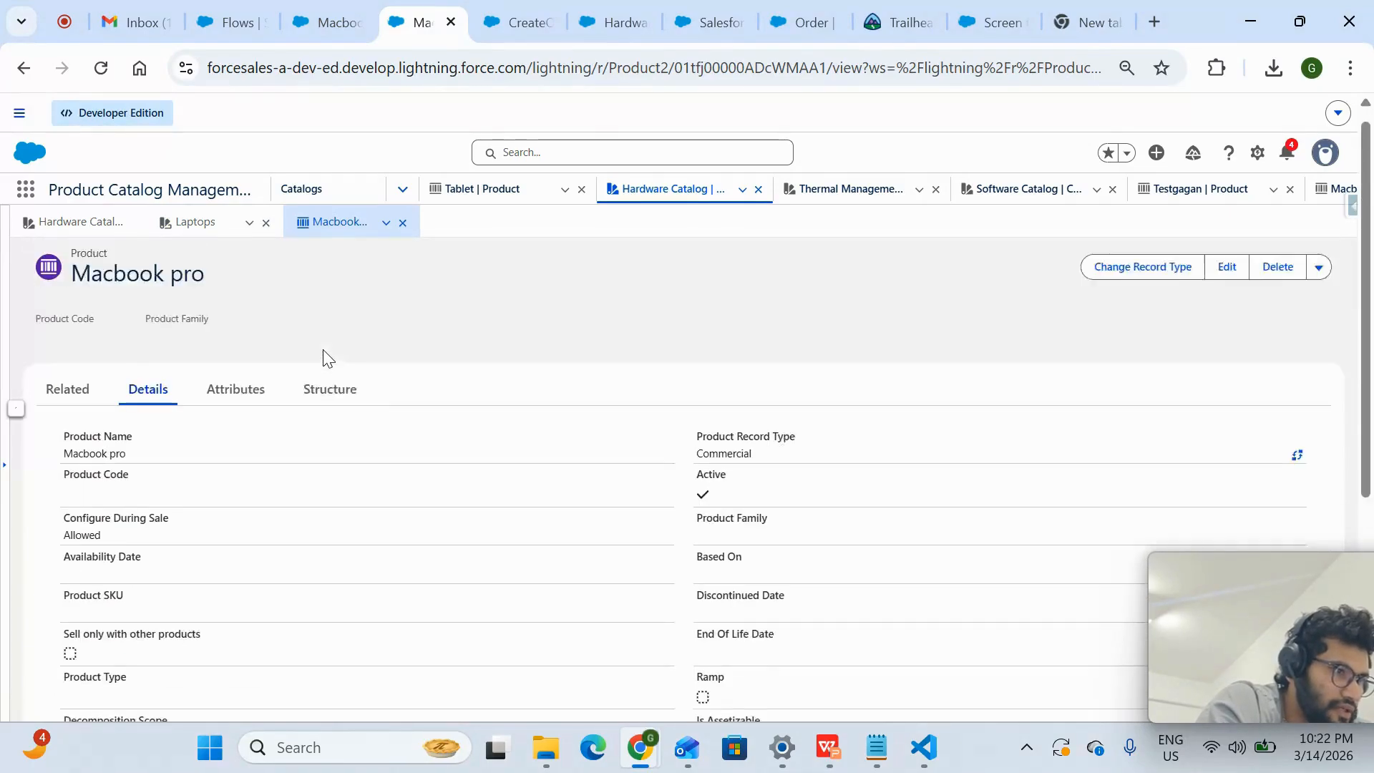
{"action": "left_click", "coordinate": [233, 414]}
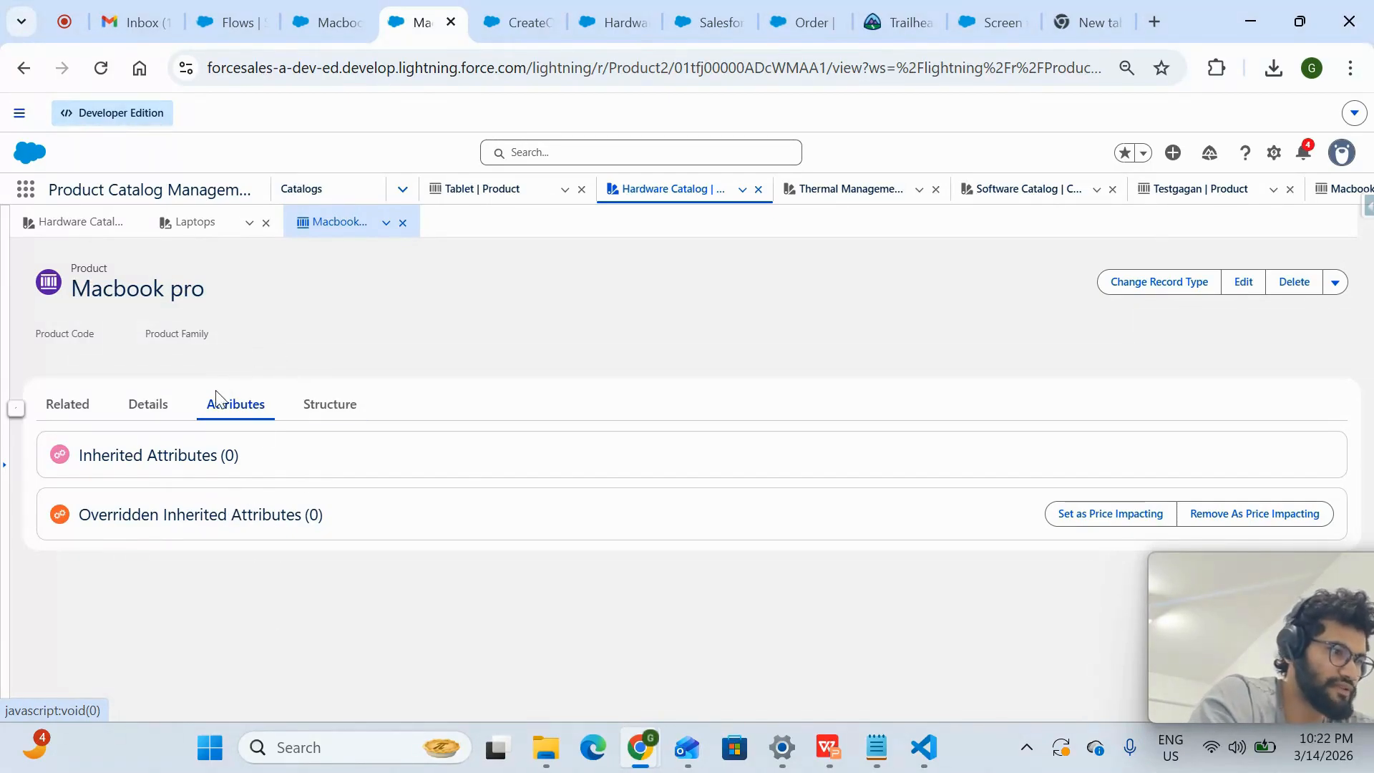
{"action": "left_click", "coordinate": [330, 405]}
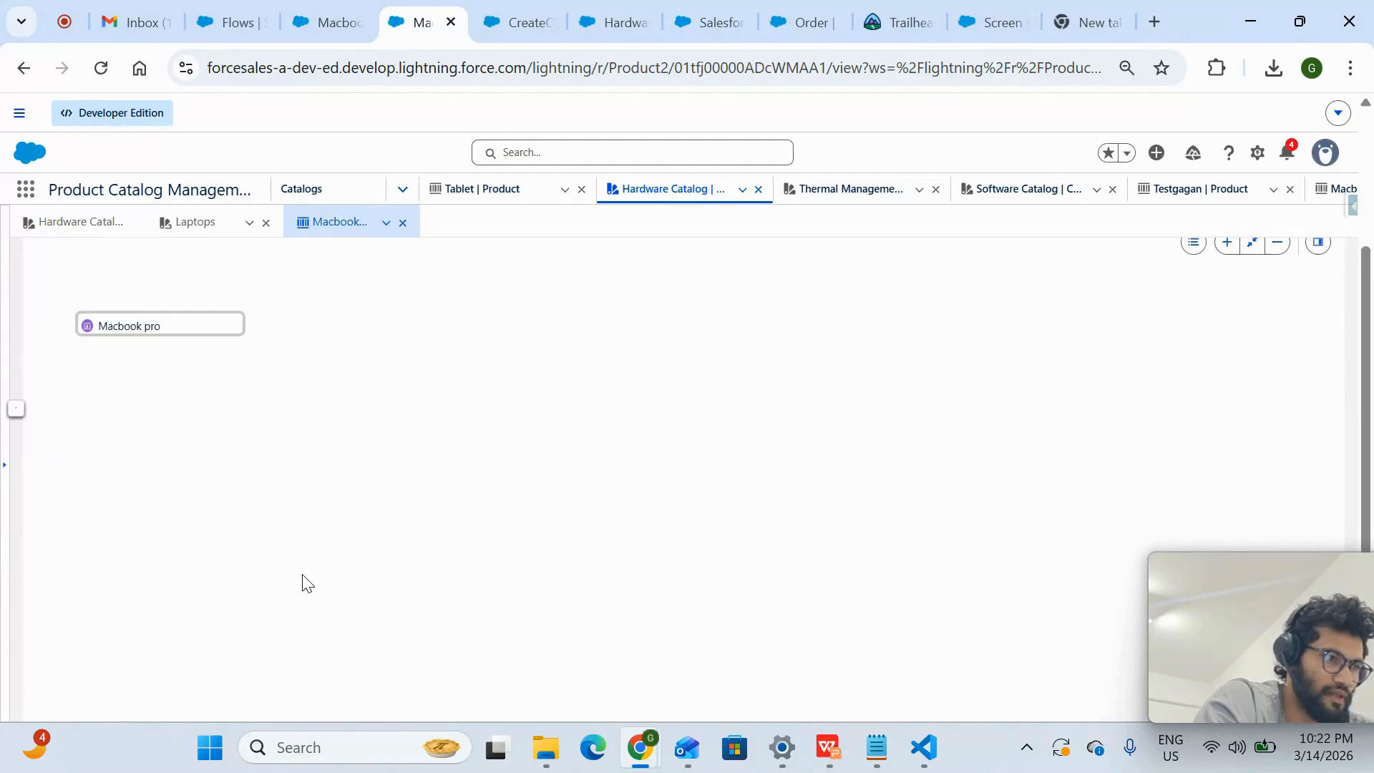
- Review the Macbook pro product's related lists, including its categories, selling model options and fulfillment scenarios
{"action": "left_click", "coordinate": [63, 405]}
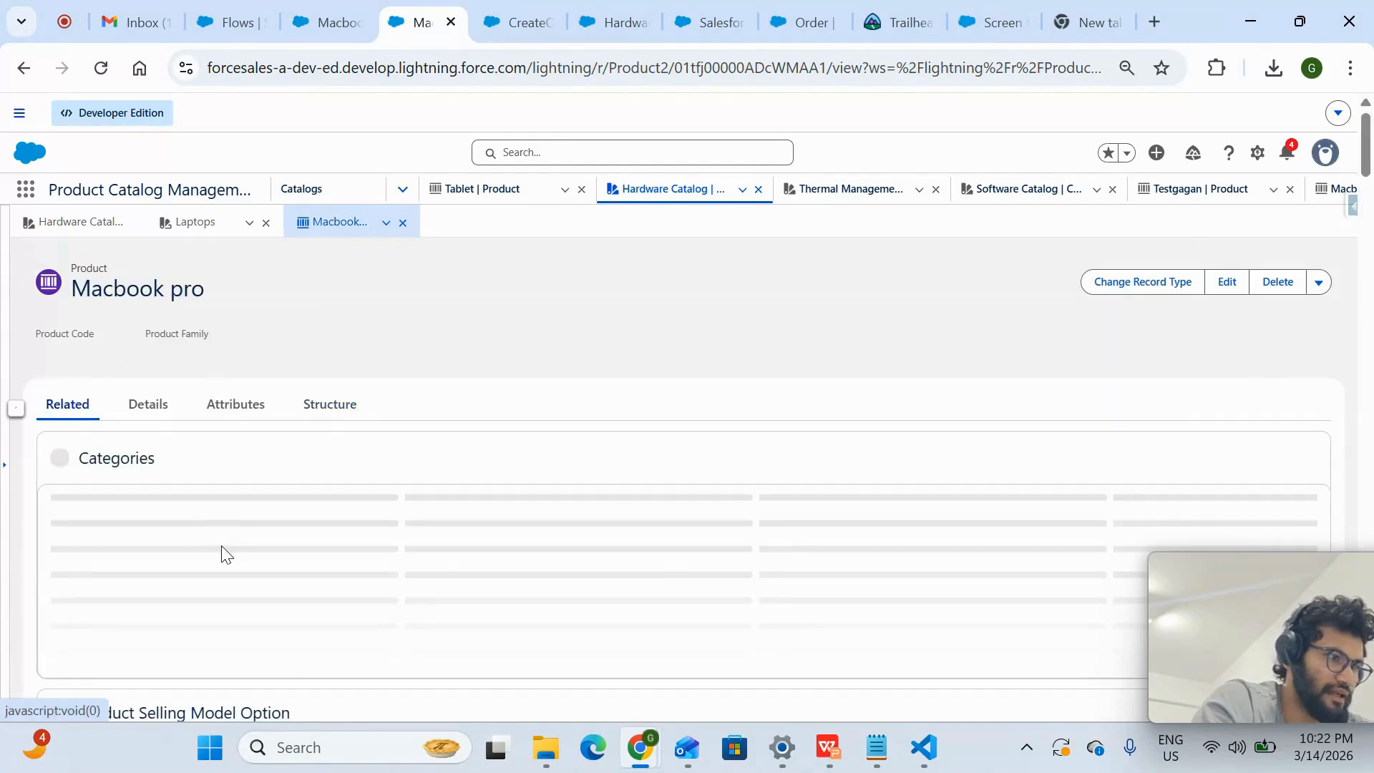
{"action": "scroll", "coordinate": [223, 554], "scroll_direction": "down", "scroll_amount": 6}
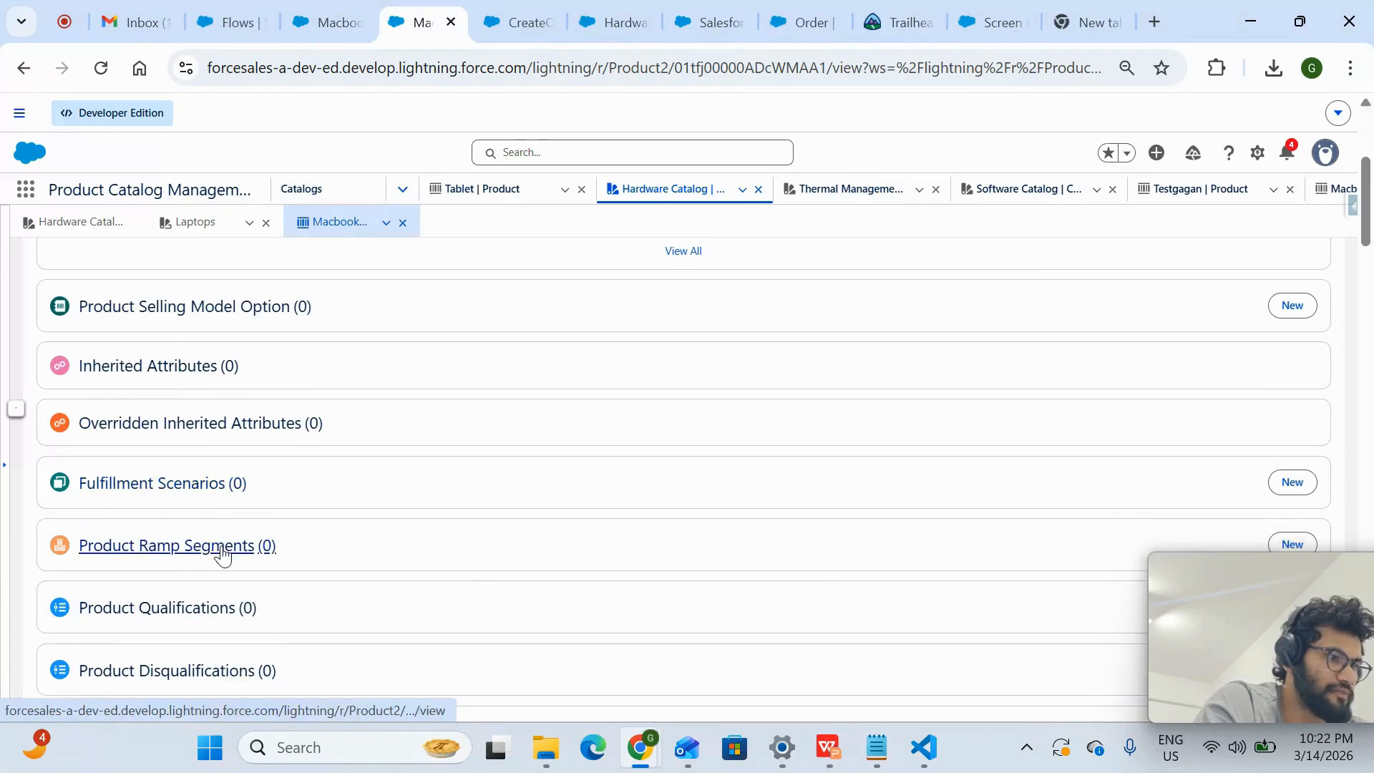
{"action": "left_click_drag", "start_coordinate": [292, 494], "coordinate": [75, 484]}
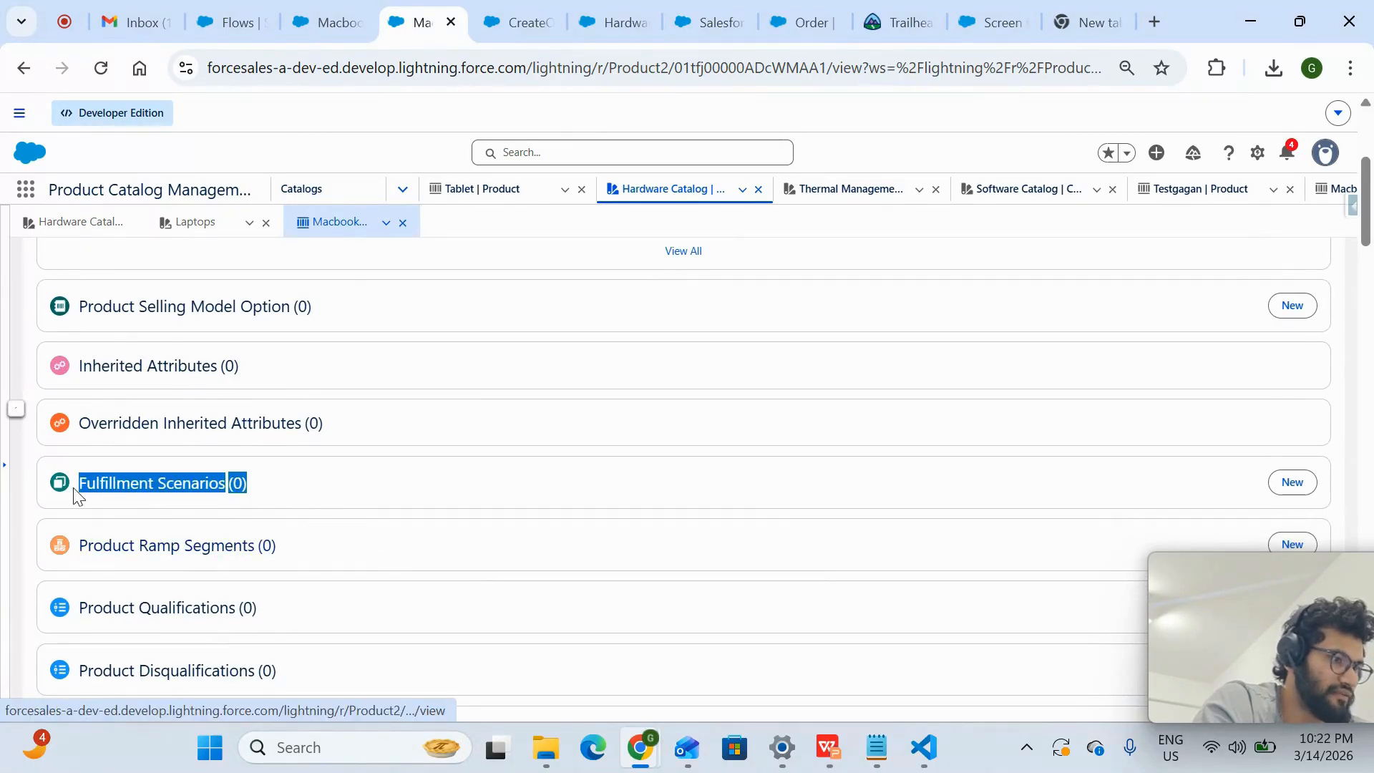
{"action": "scroll", "coordinate": [461, 510], "scroll_direction": "up", "scroll_amount": 5}
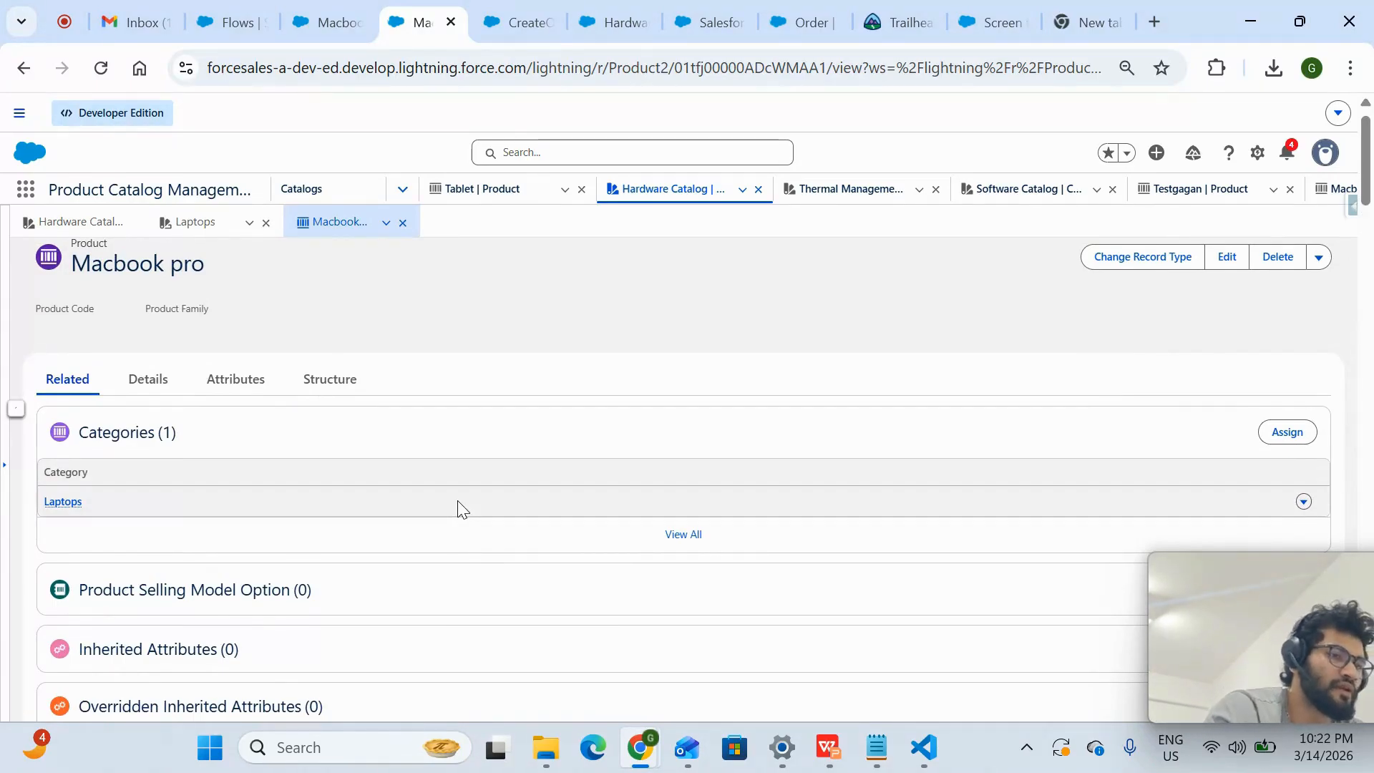
{"action": "scroll", "coordinate": [460, 509], "scroll_direction": "up", "scroll_amount": 1}
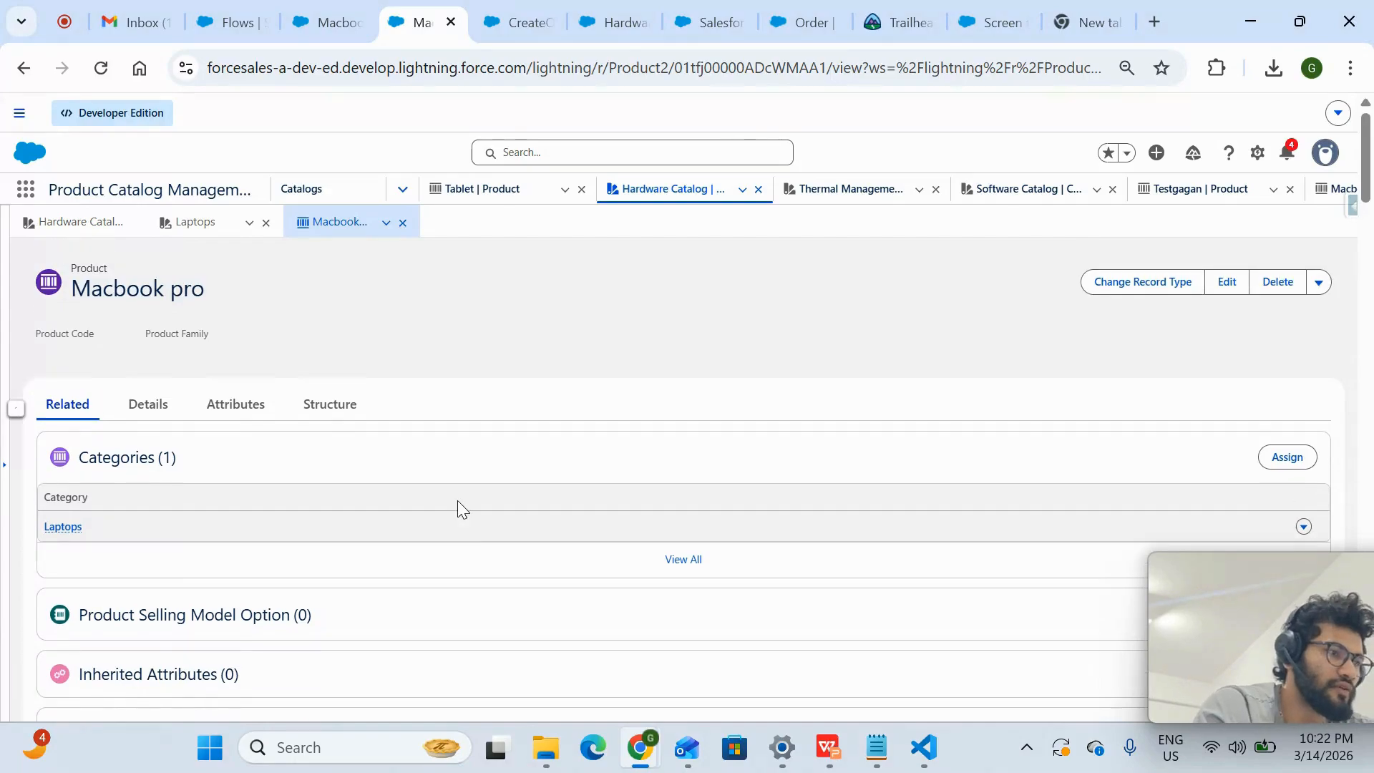
- Browse catalogs from the Macbook pro quote and show the Hardware Catalog's Laptops category
{"action": "left_click", "coordinate": [324, 20]}
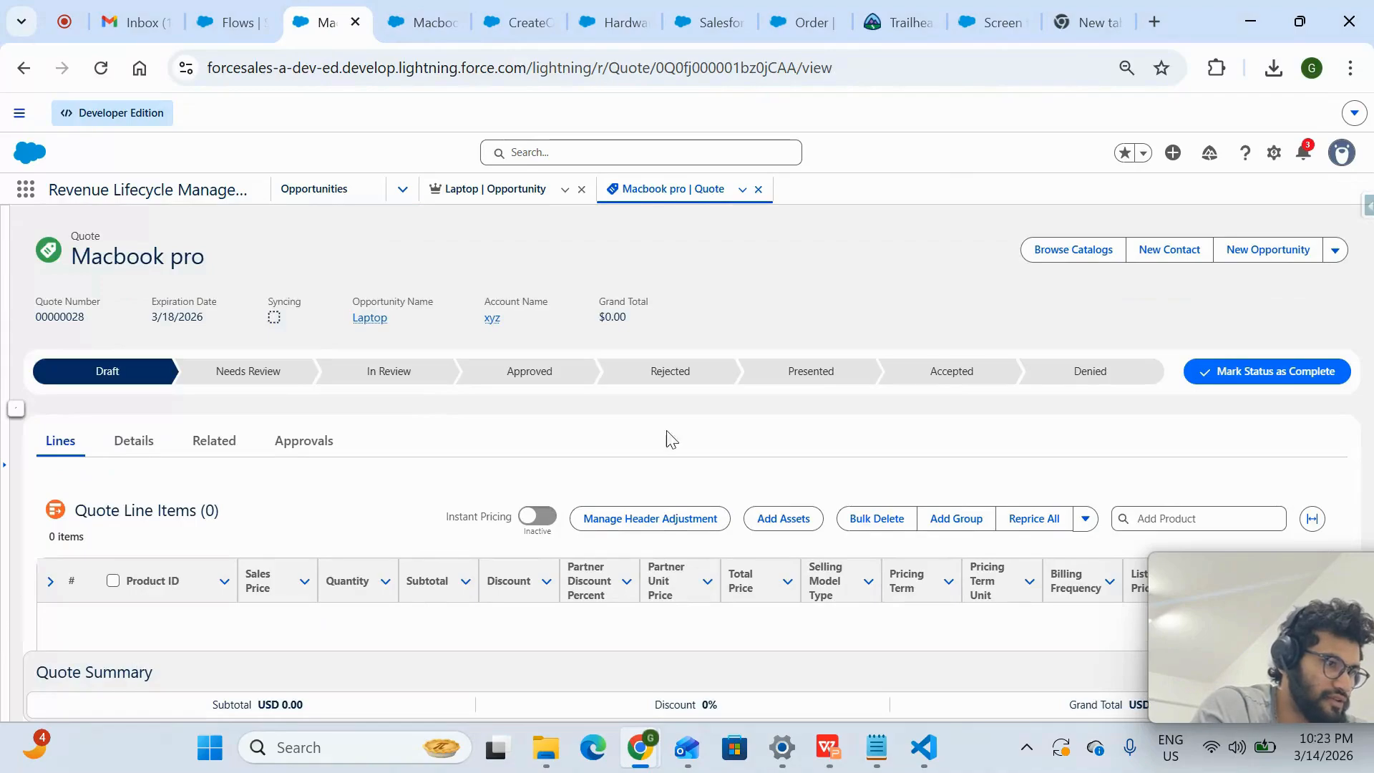
{"action": "left_click", "coordinate": [1075, 248]}
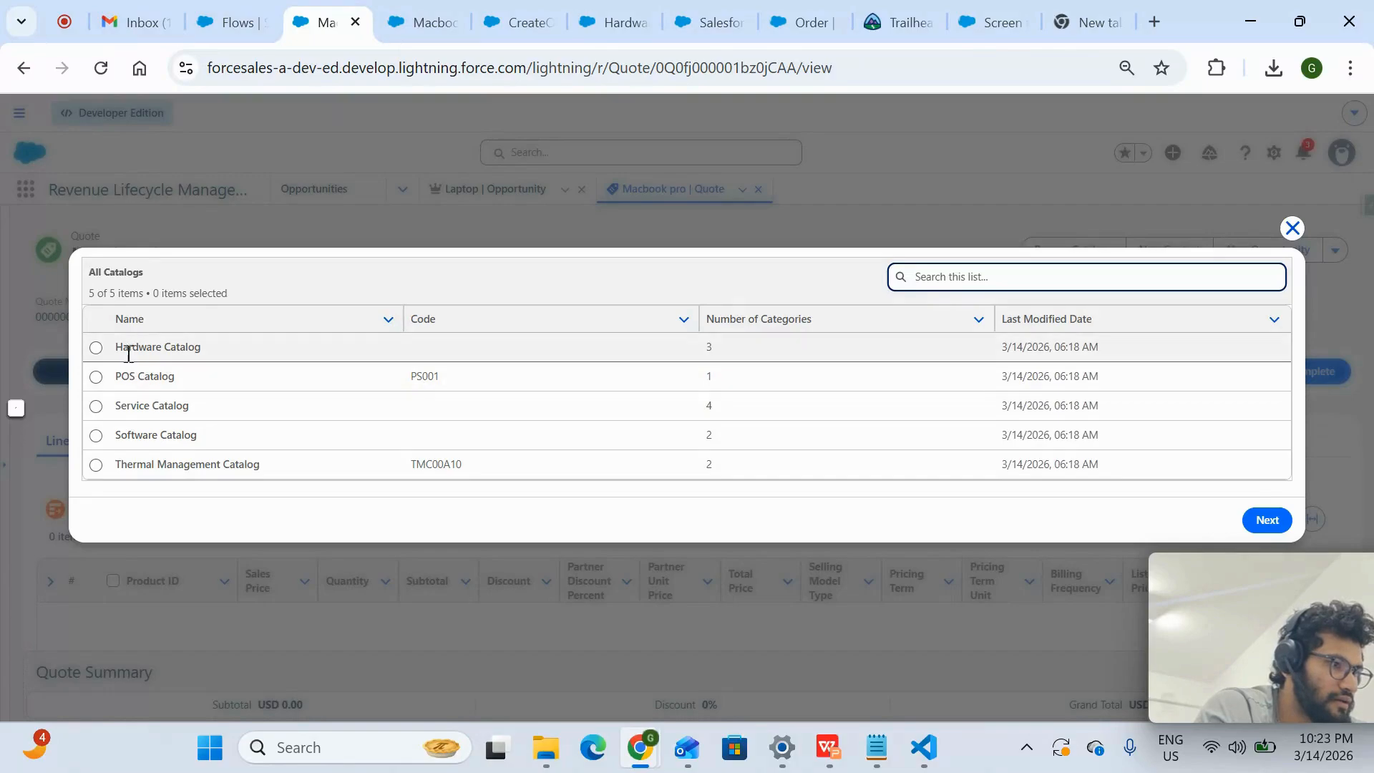
{"action": "left_click", "coordinate": [97, 349]}
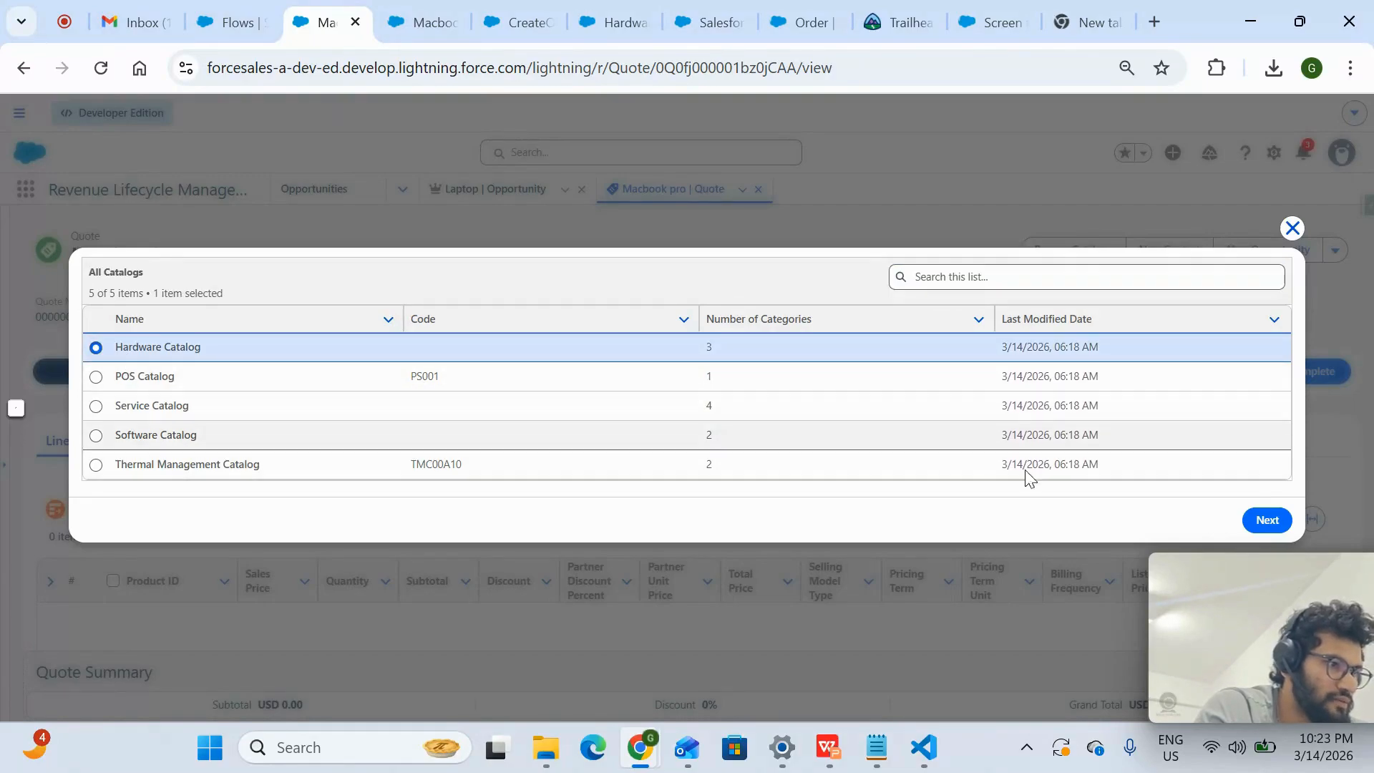
{"action": "left_click", "coordinate": [1265, 521]}
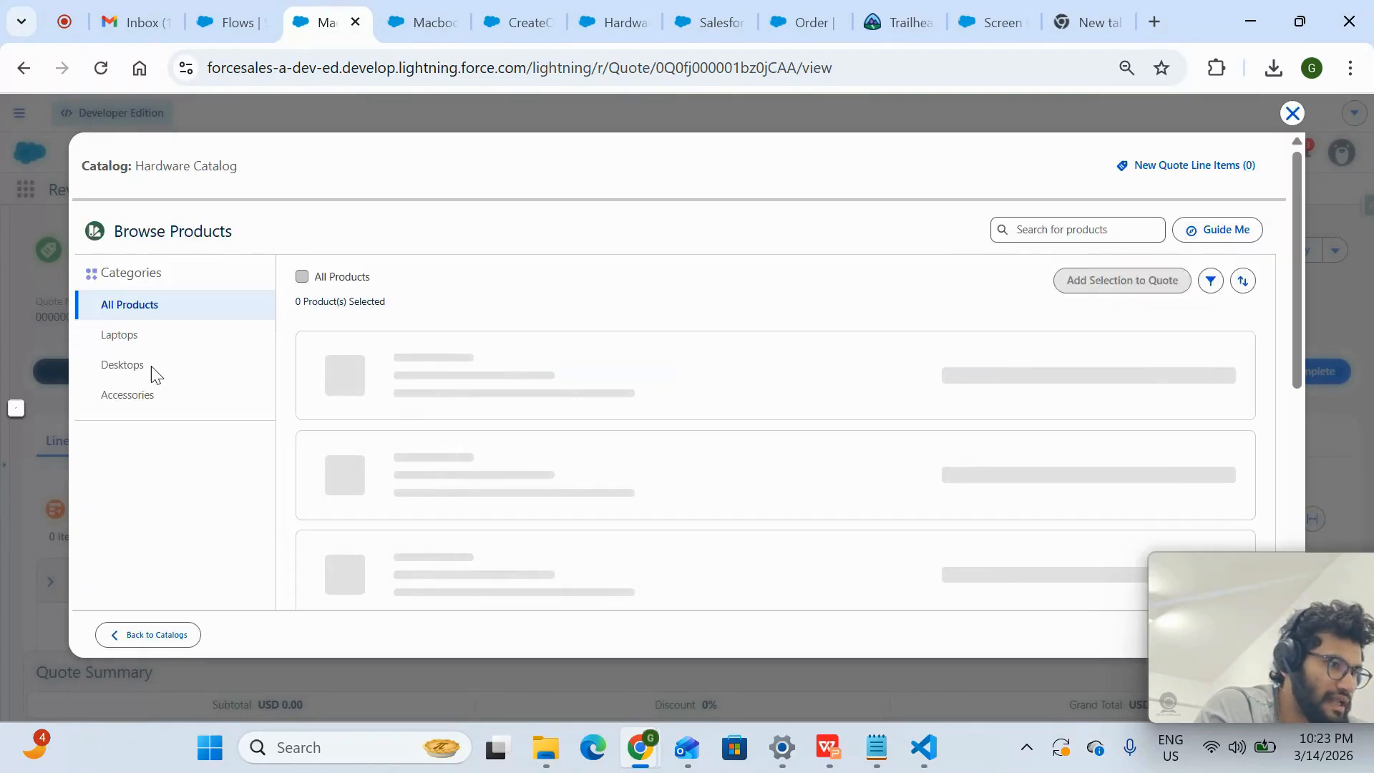
{"action": "left_click", "coordinate": [134, 342]}
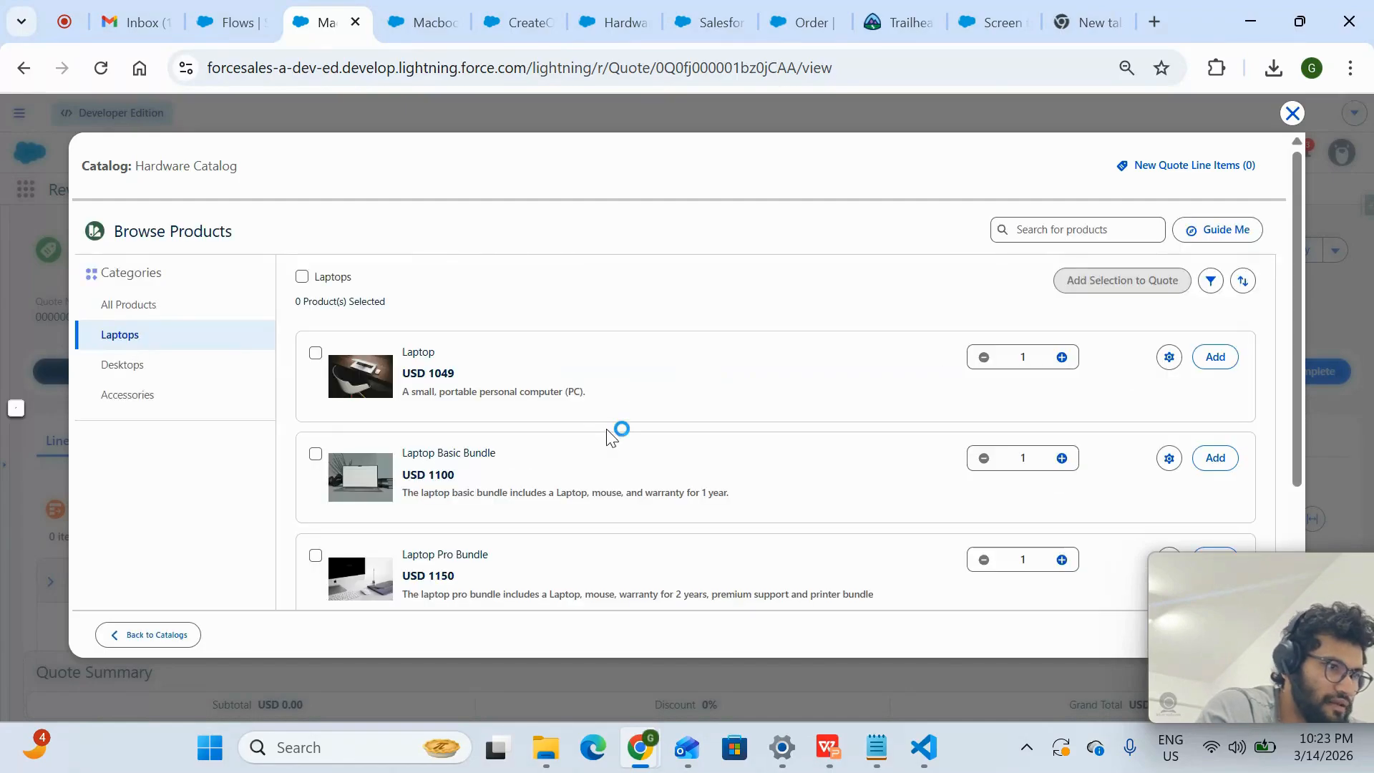
- Look through the Laptops category's products for Macbook pro and close the catalog browser
{"action": "scroll", "coordinate": [610, 433], "scroll_direction": "down", "scroll_amount": 3}
{"action": "scroll", "coordinate": [620, 432], "scroll_direction": "up", "scroll_amount": 2}
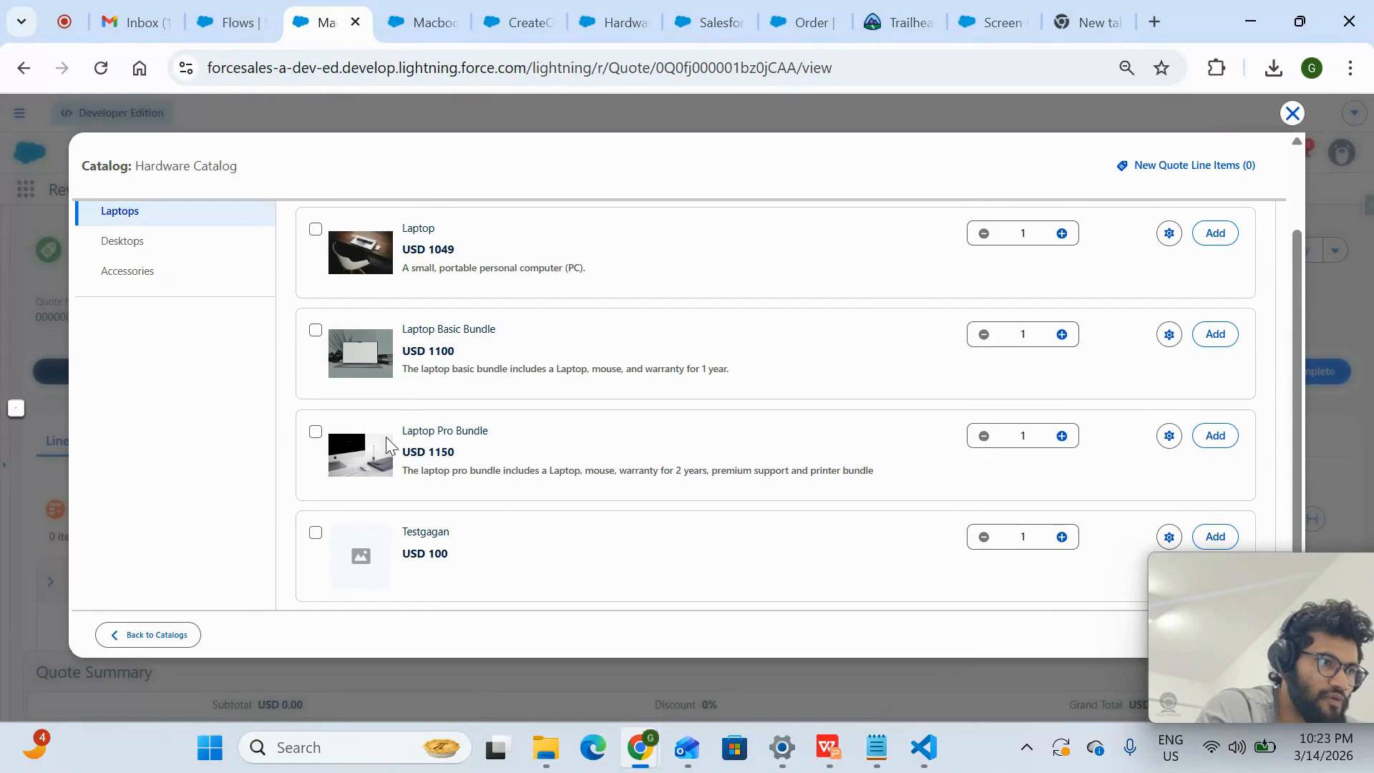
{"action": "scroll", "coordinate": [491, 399], "scroll_direction": "up", "scroll_amount": 2}
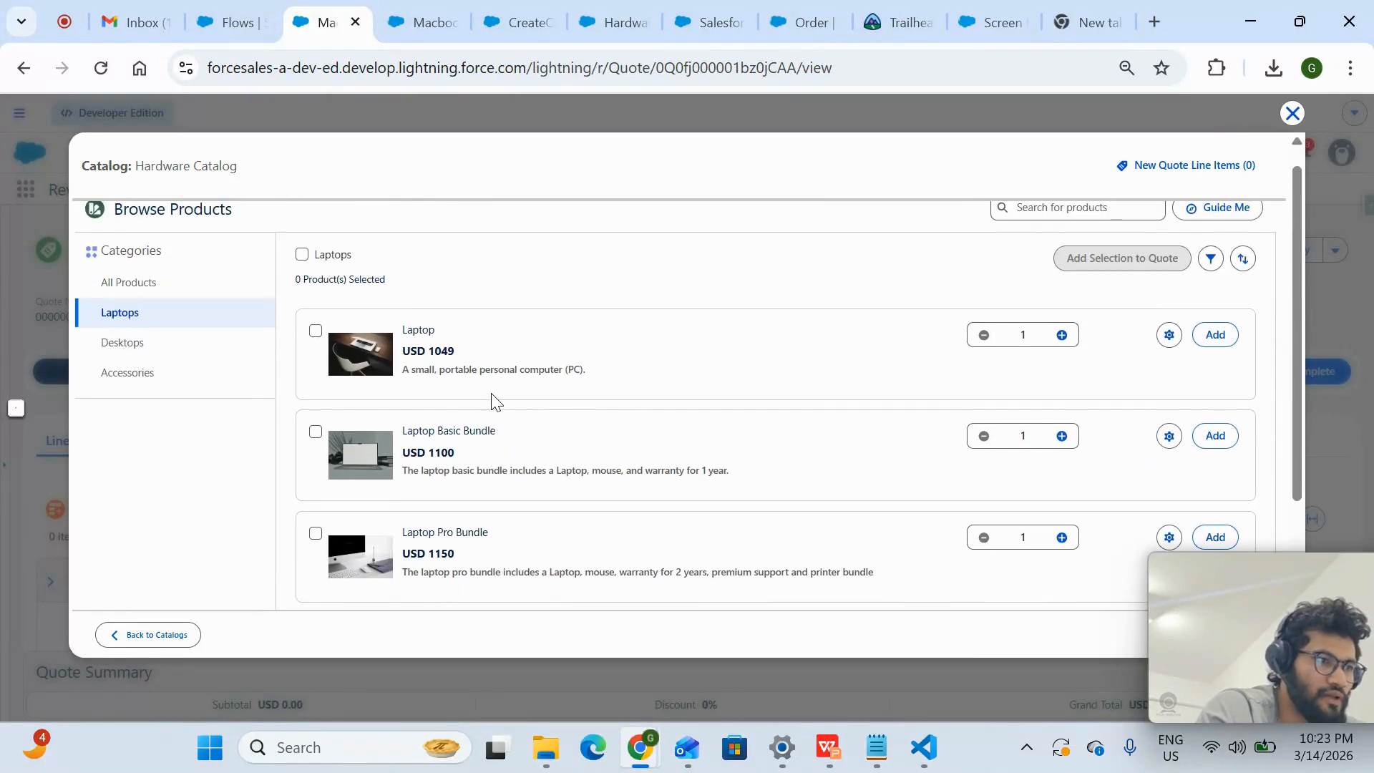
{"action": "scroll", "coordinate": [491, 398], "scroll_direction": "down", "scroll_amount": 3}
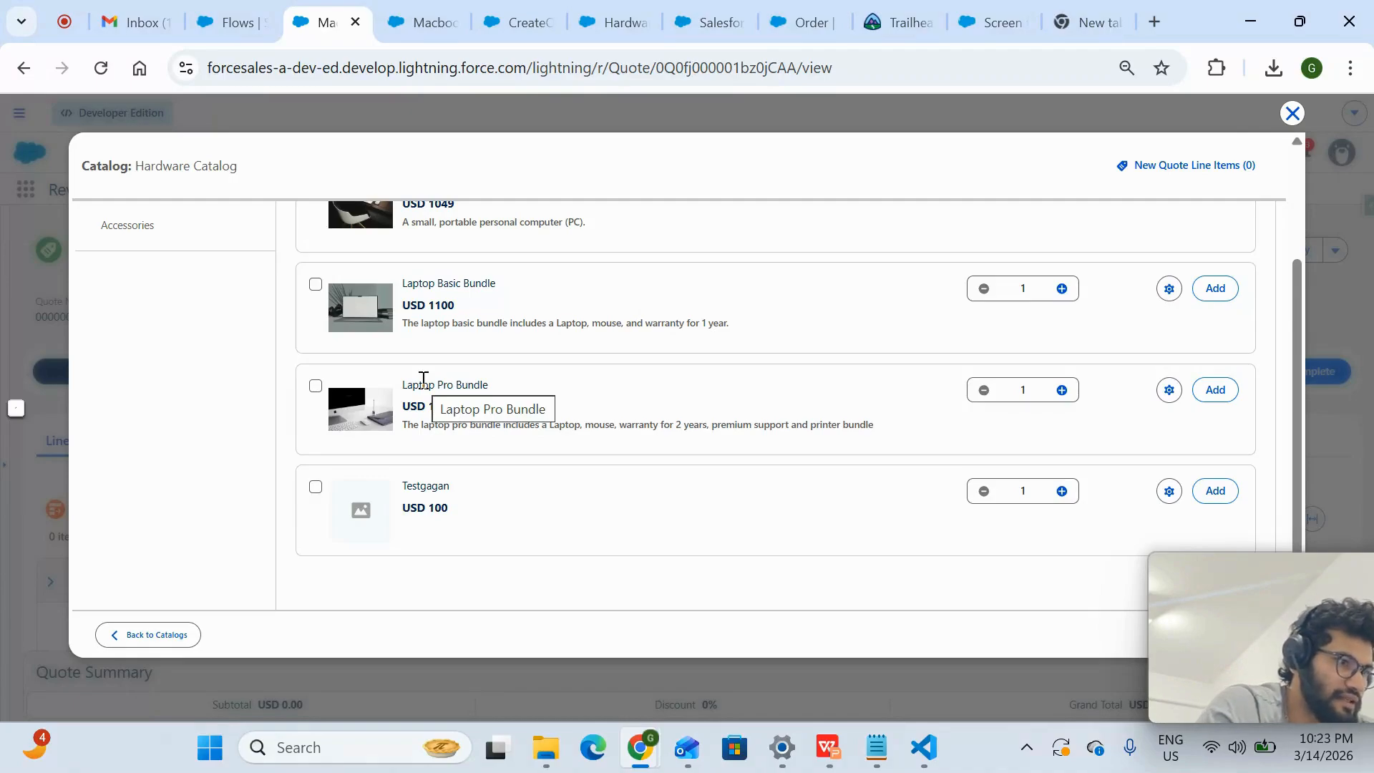
{"action": "scroll", "coordinate": [423, 380], "scroll_direction": "up", "scroll_amount": 3}
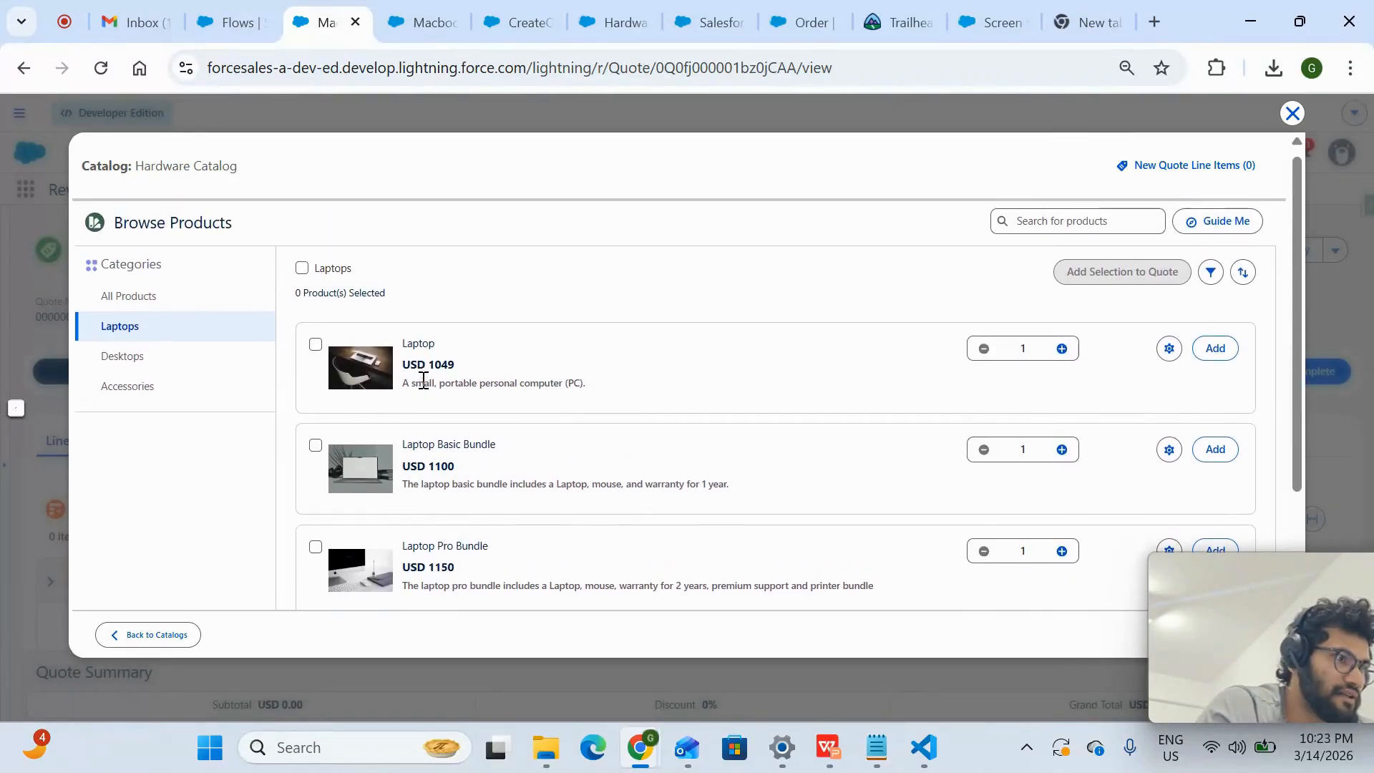
{"action": "scroll", "coordinate": [423, 379], "scroll_direction": "down", "scroll_amount": 3}
{"action": "scroll", "coordinate": [423, 383], "scroll_direction": "up", "scroll_amount": 4}
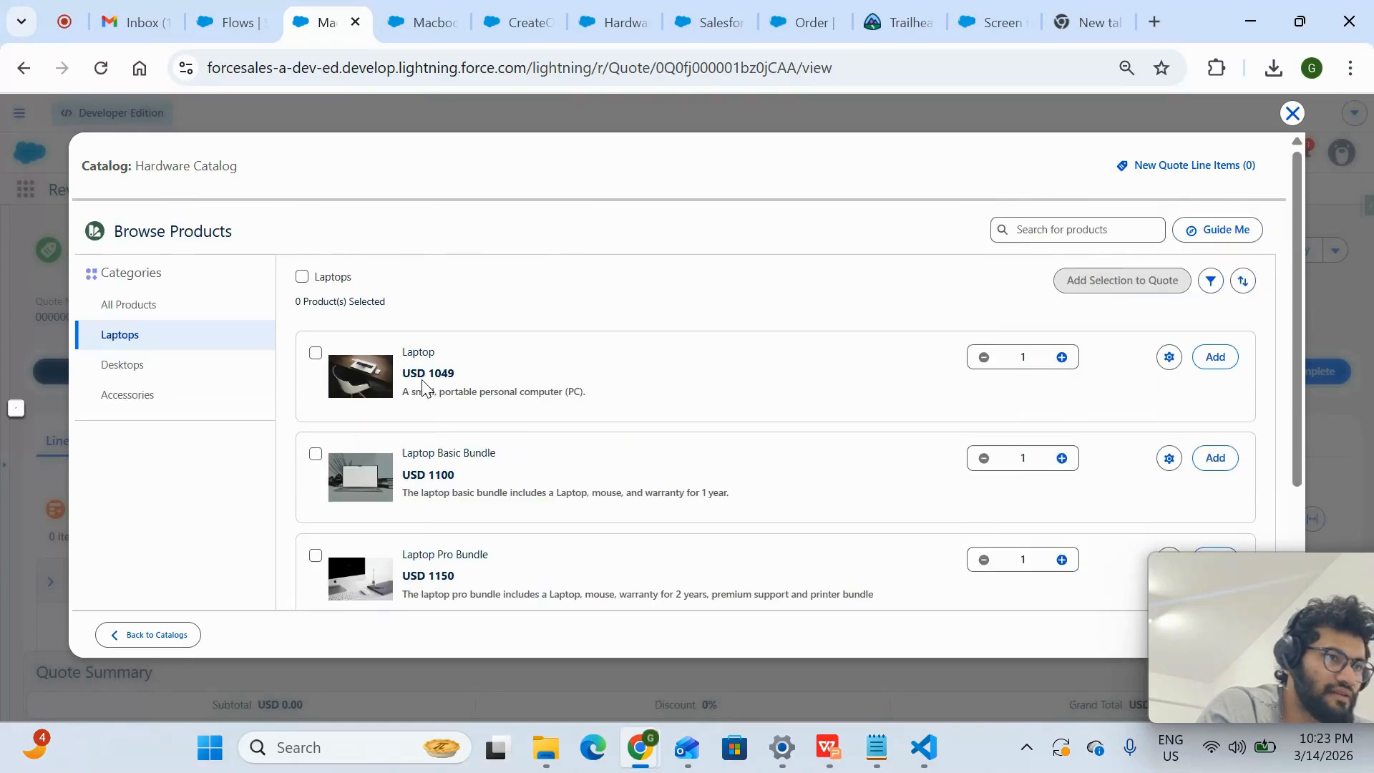
{"action": "left_click", "coordinate": [1293, 116]}
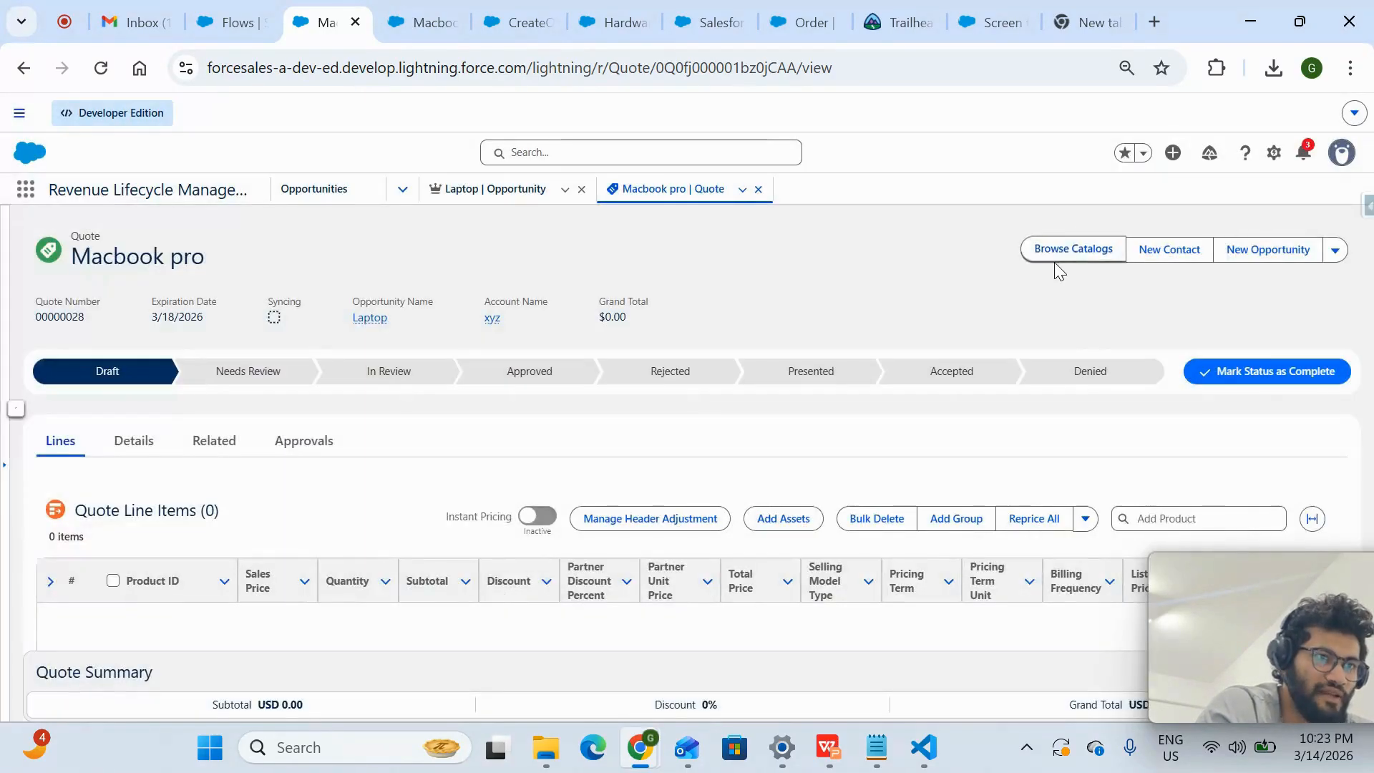
{"action": "left_click", "coordinate": [1066, 255]}
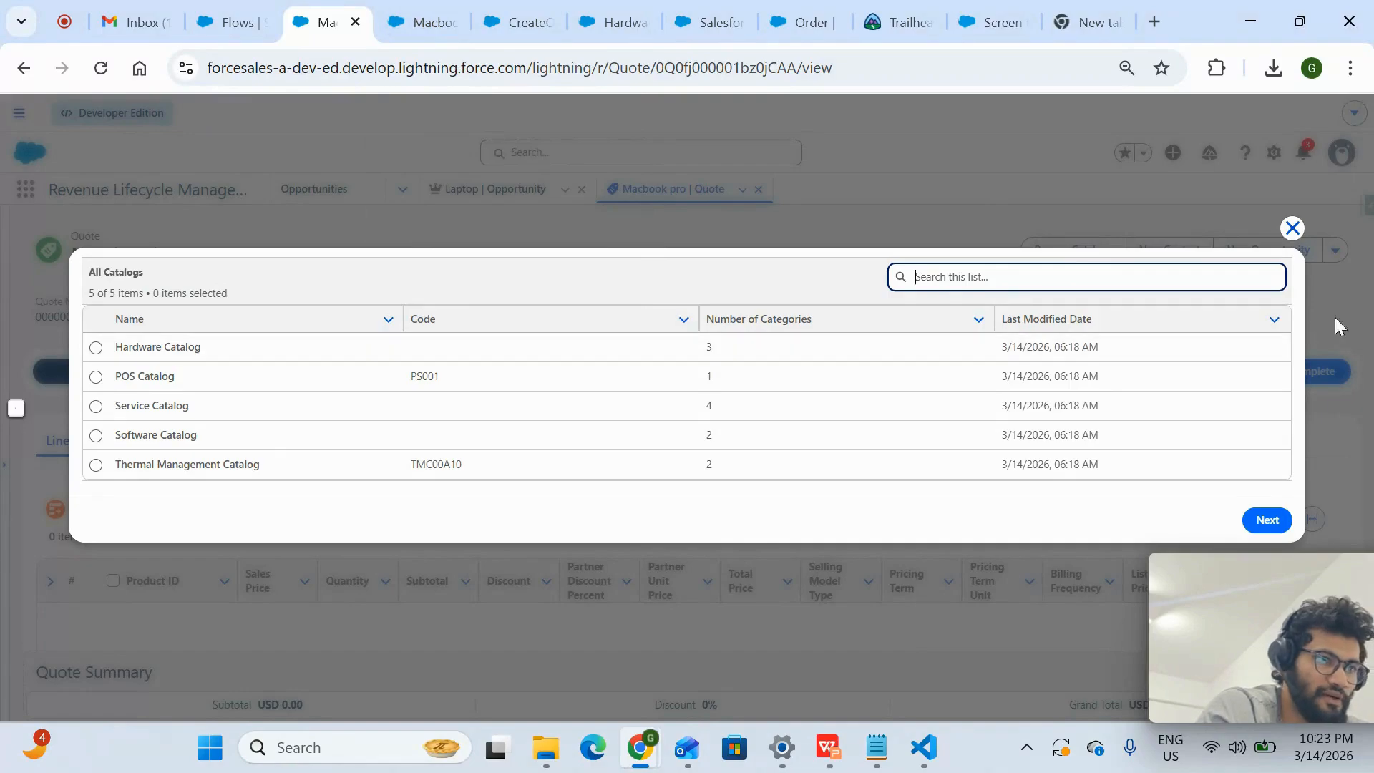
{"action": "left_click", "coordinate": [1293, 227]}
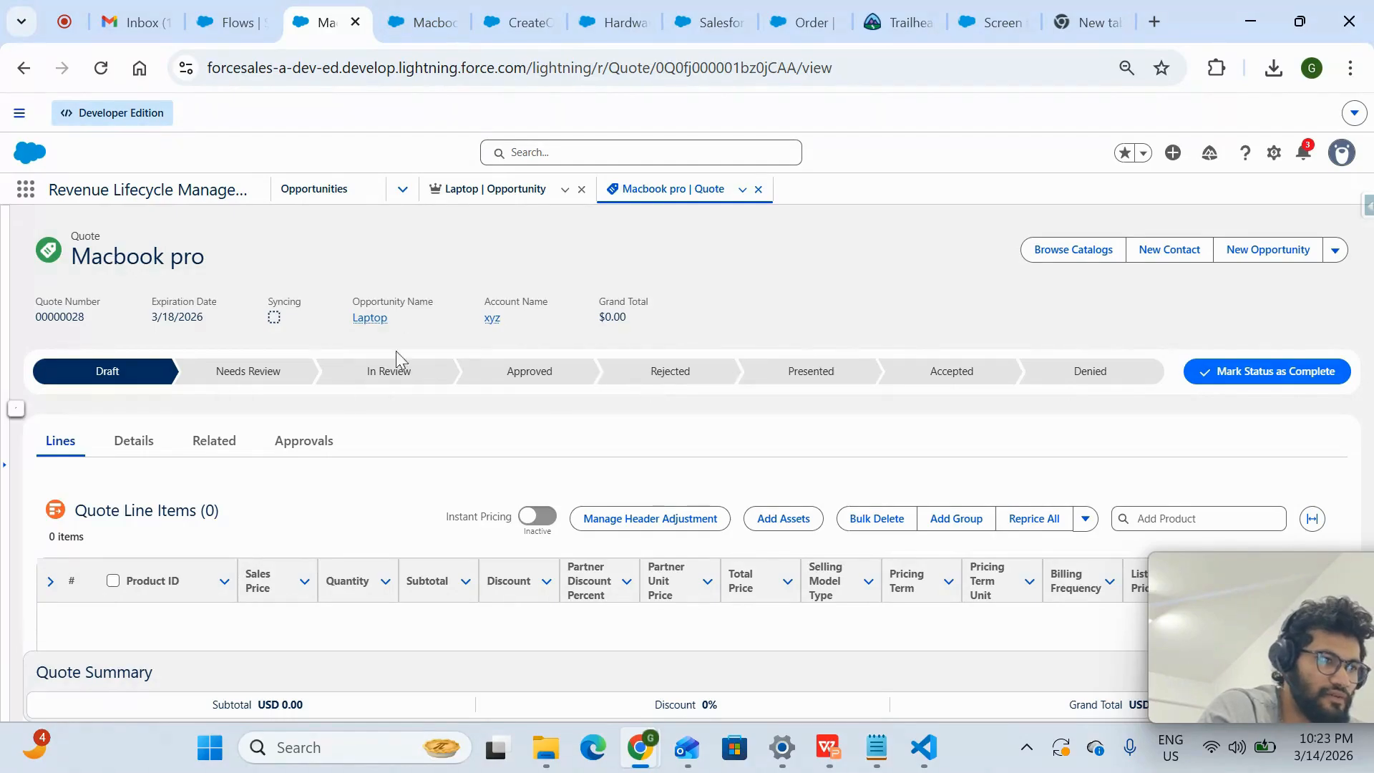
{"action": "left_click", "coordinate": [428, 22]}
{"action": "left_click", "coordinate": [320, 20]}
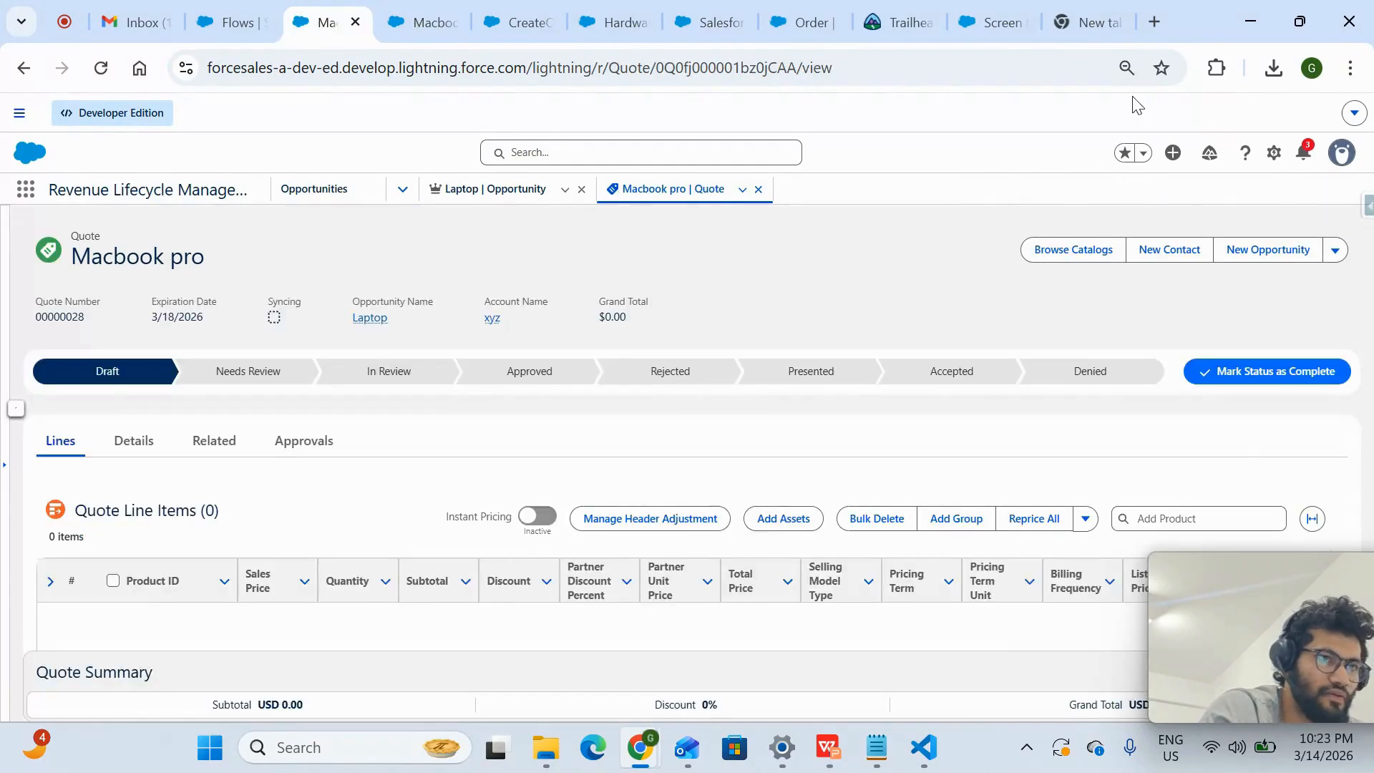
- Open Salesforce Setup and find the Salesforce Pricing Setup page by searching for "pric"
{"action": "left_click", "coordinate": [1275, 154]}
{"action": "left_click", "coordinate": [1227, 222]}
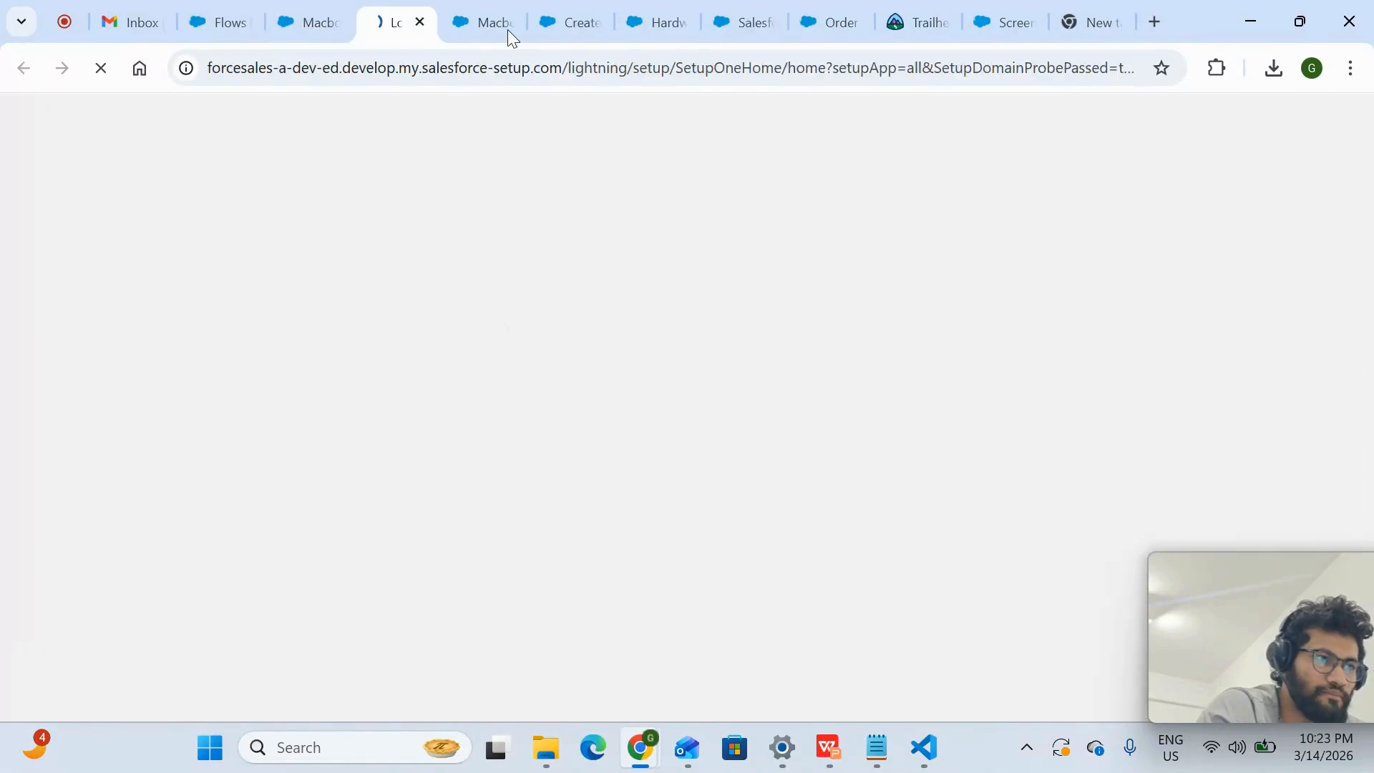
{"action": "left_click", "coordinate": [319, 3]}
{"action": "left_click", "coordinate": [394, 4]}
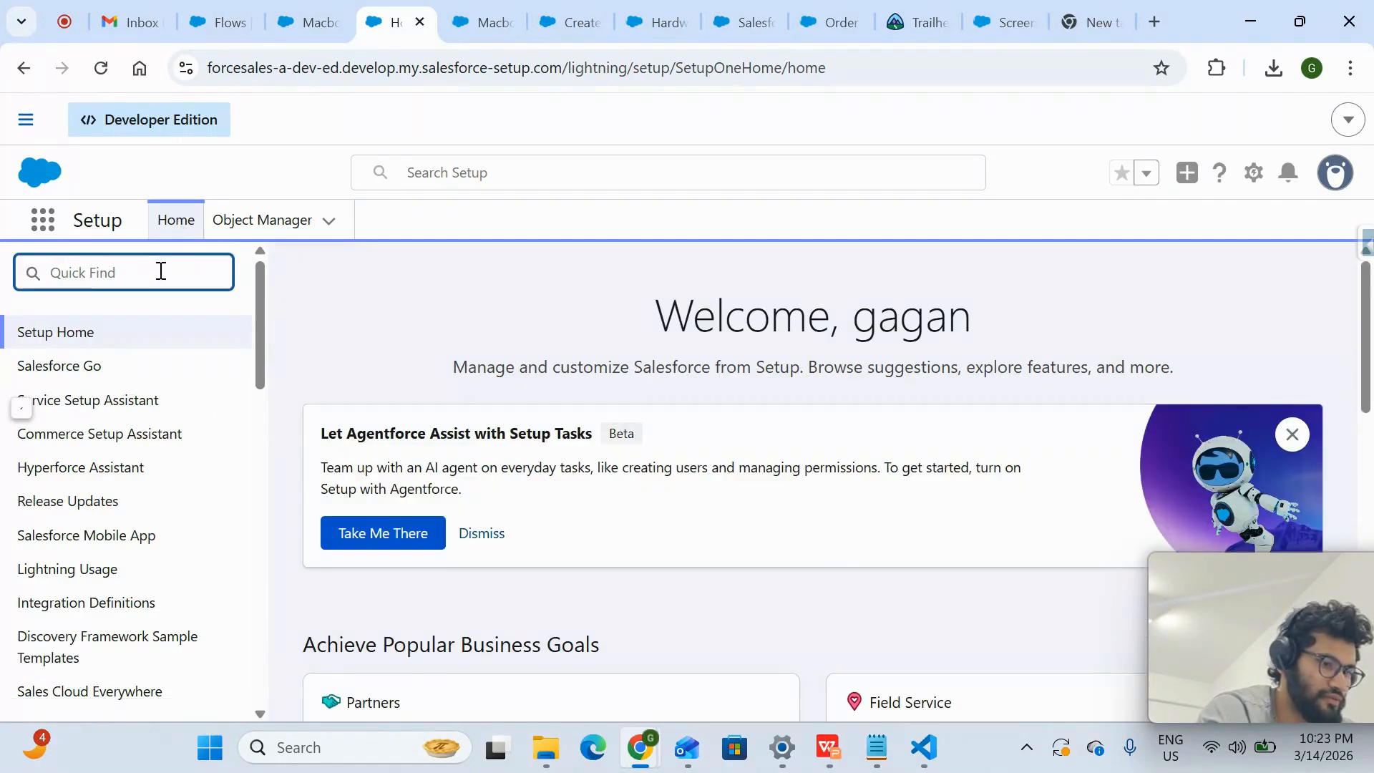
{"action": "type", "text": "price"}
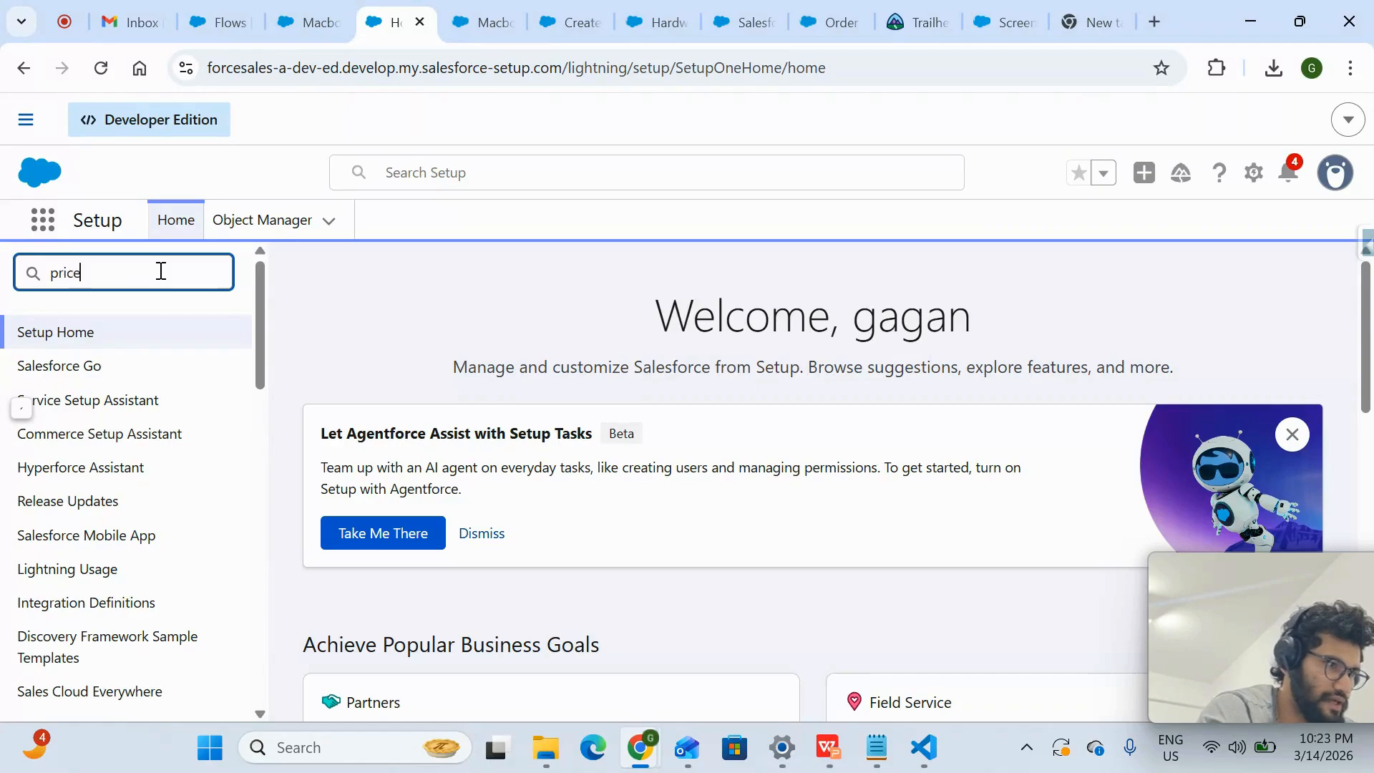
{"action": "left_click", "coordinate": [171, 308]}
{"action": "left_click", "coordinate": [183, 288]}
{"action": "key", "text": "BackSpace"}
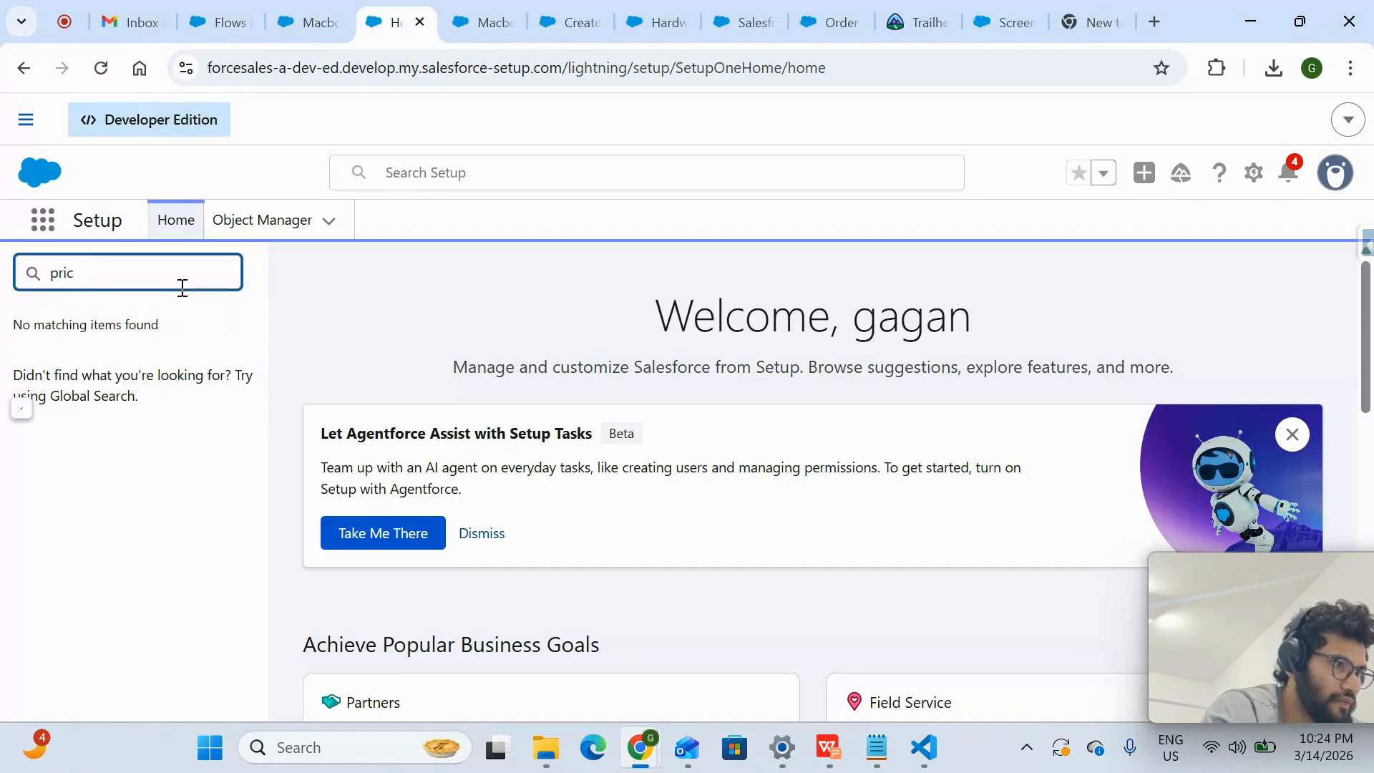
{"action": "left_click", "coordinate": [187, 506]}
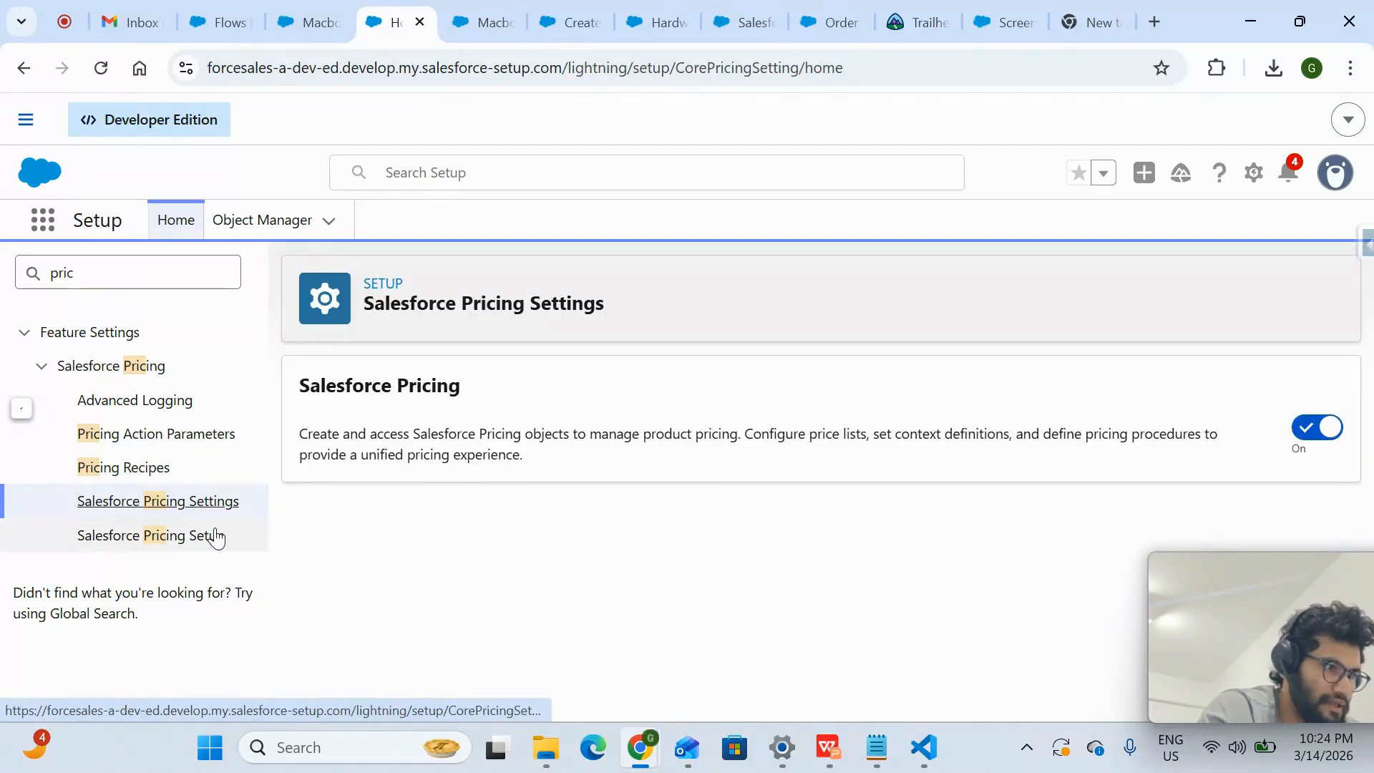
{"action": "left_click", "coordinate": [215, 535]}
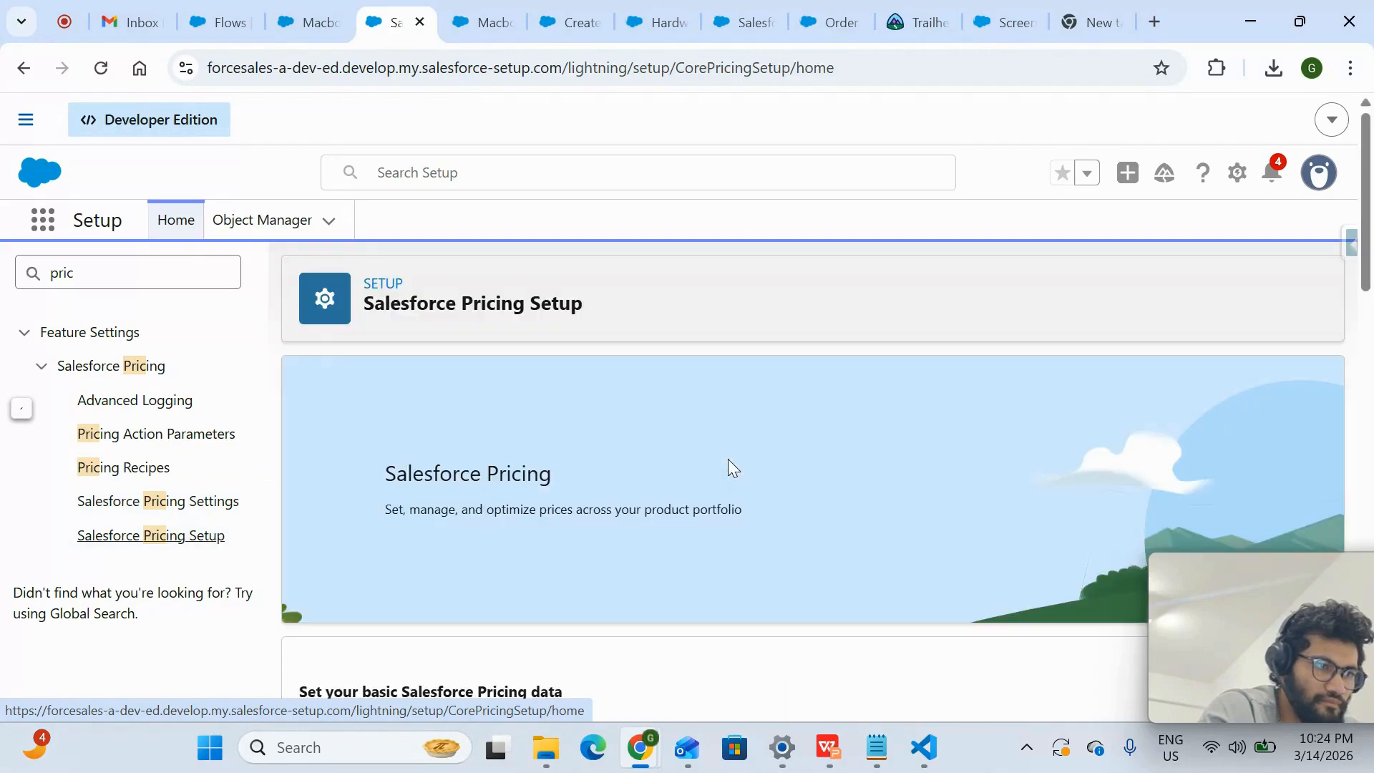
- Sync all pricing data into the pricing tables from Salesforce Pricing Setup
{"action": "scroll", "coordinate": [728, 465], "scroll_direction": "down", "scroll_amount": 10}
{"action": "scroll", "coordinate": [700, 508], "scroll_direction": "down", "scroll_amount": 2}
{"action": "scroll", "coordinate": [698, 511], "scroll_direction": "up", "scroll_amount": 3}
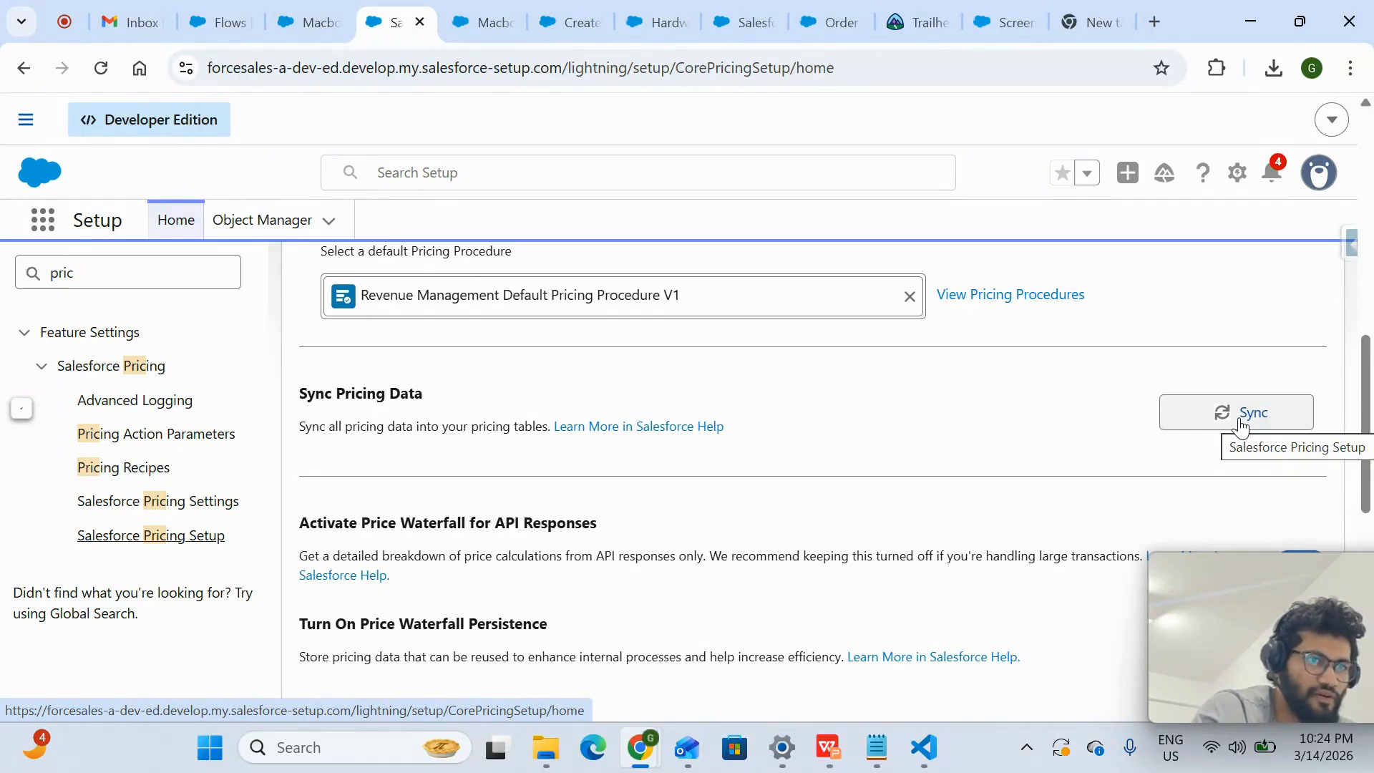
{"action": "left_click", "coordinate": [1241, 422]}
{"action": "left_click", "coordinate": [841, 453]}
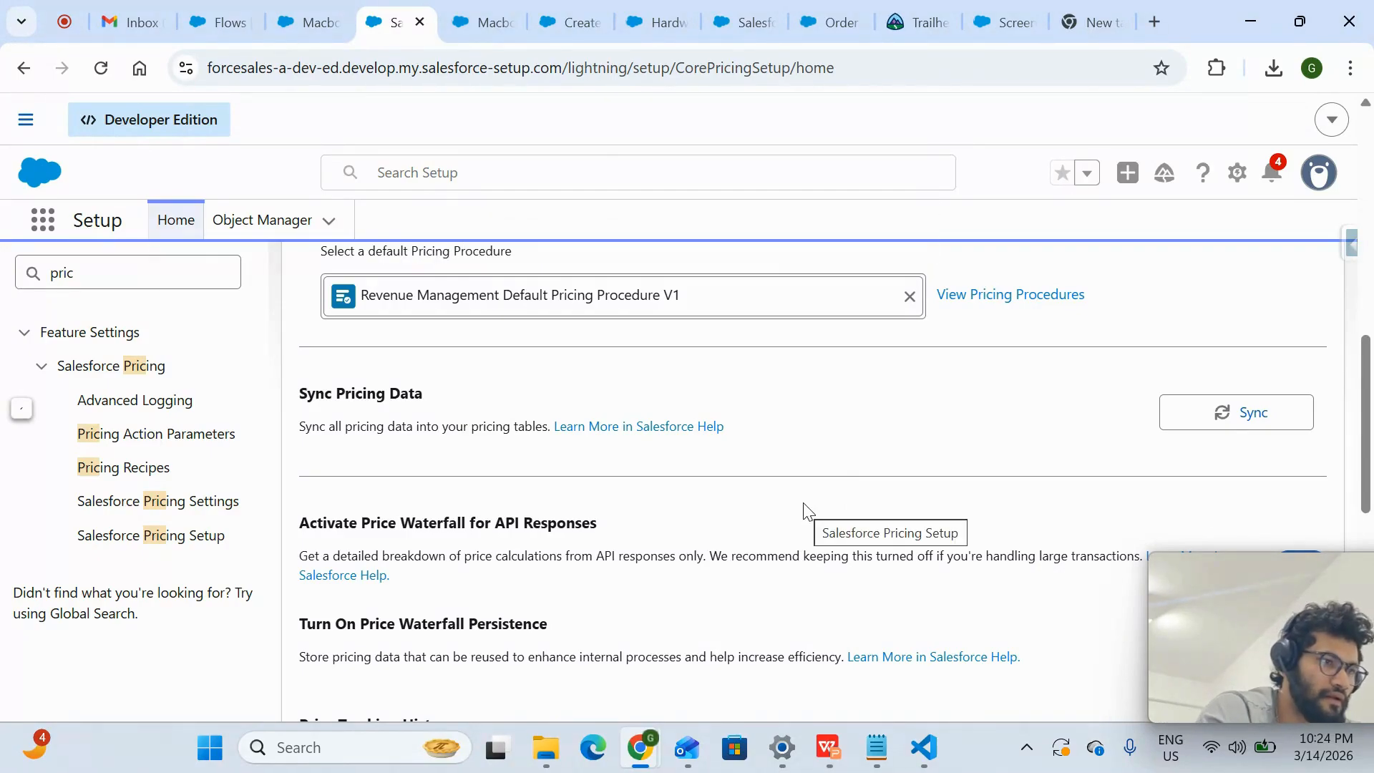
- Return to the Macbook pro quote, reload it and browse to the Hardware Catalog's Laptops category
{"action": "left_click", "coordinate": [327, 31]}
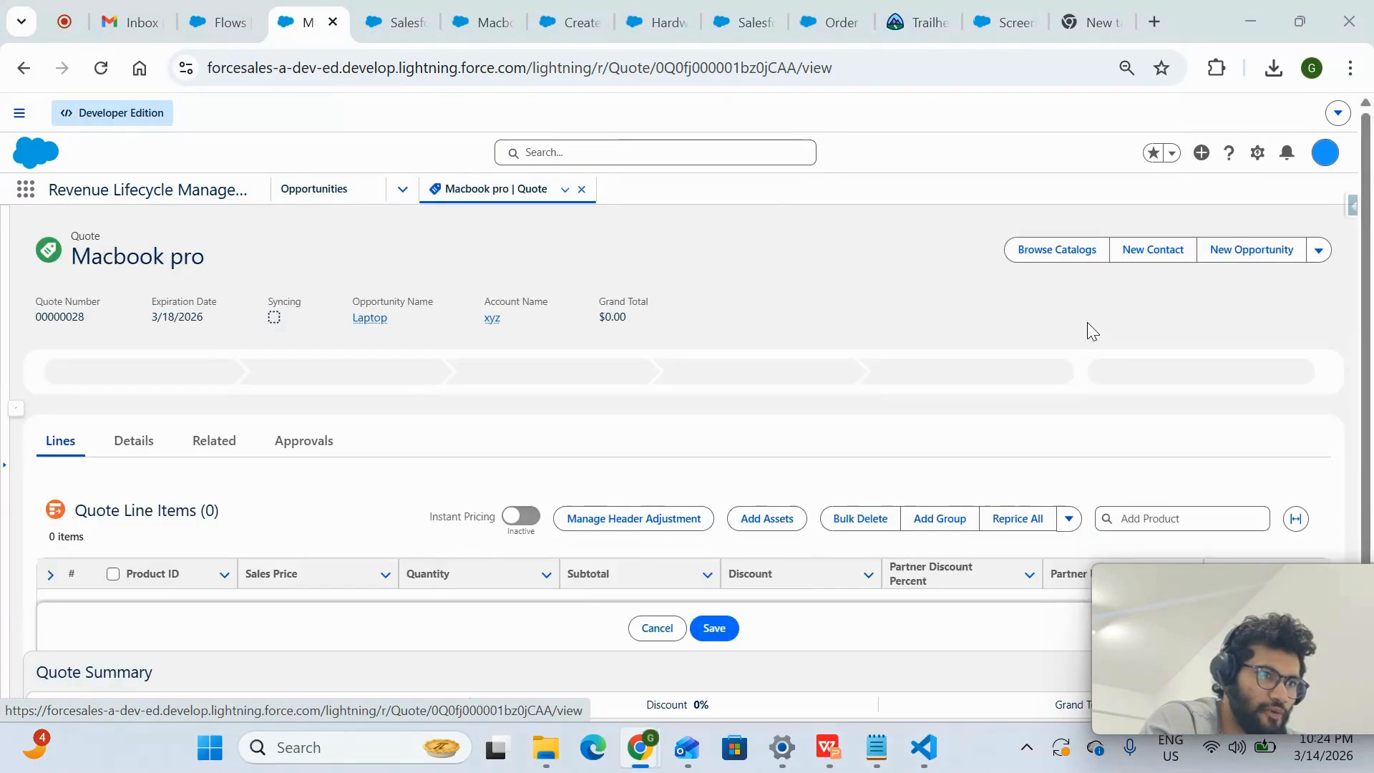
{"action": "left_click", "coordinate": [1055, 251]}
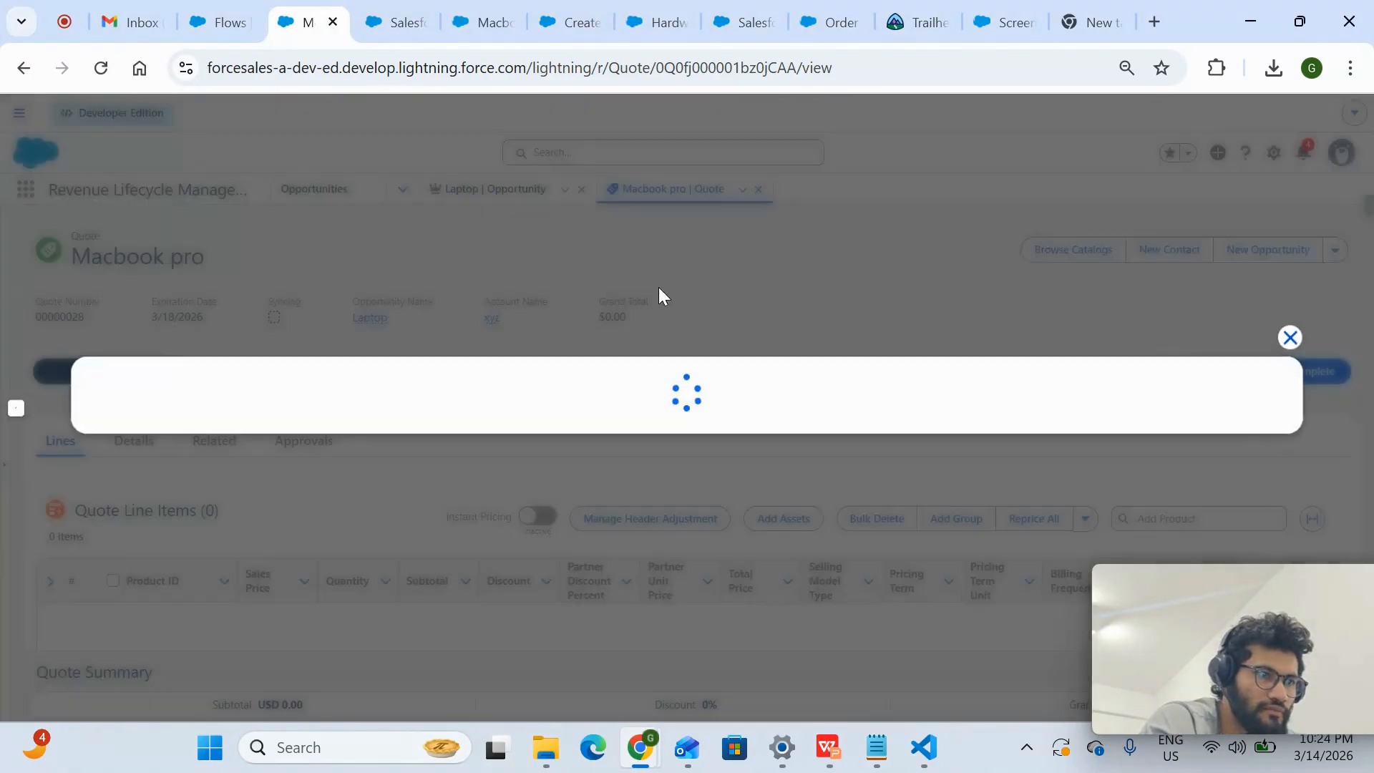
{"action": "left_click", "coordinate": [91, 348]}
{"action": "left_click", "coordinate": [96, 348]}
{"action": "left_click", "coordinate": [1261, 520]}
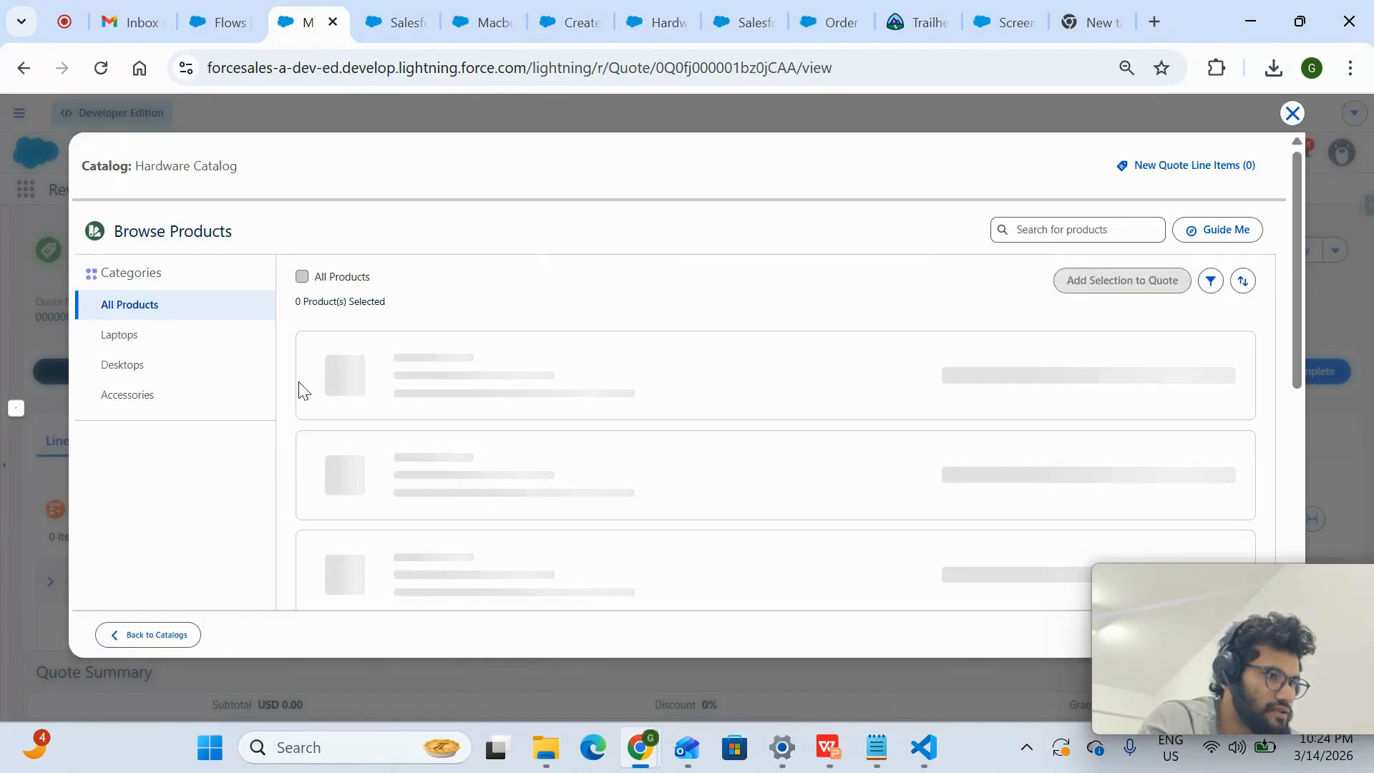
{"action": "left_click", "coordinate": [140, 328]}
{"action": "scroll", "coordinate": [534, 475], "scroll_direction": "down", "scroll_amount": 3}
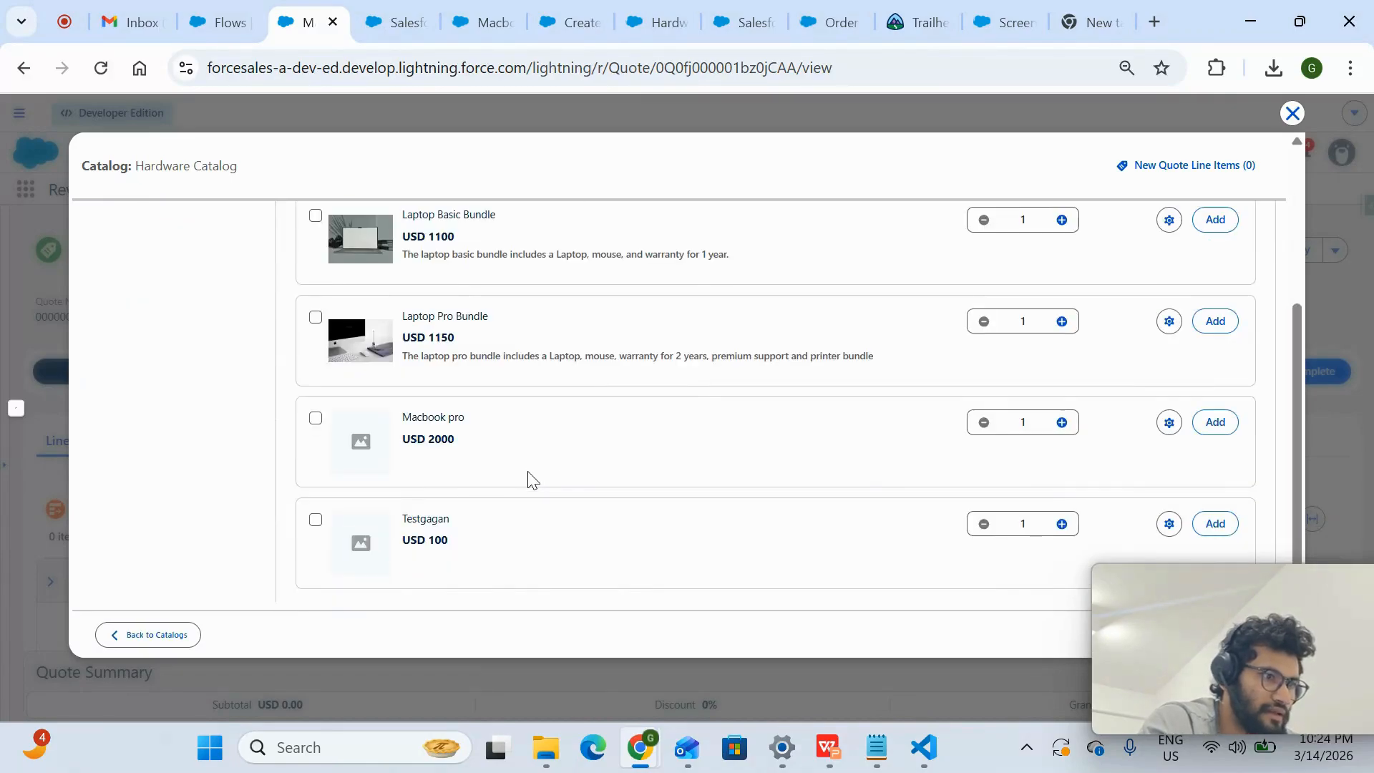
- Add the Macbook pro product with quantity 1 to the quote and save the quote
{"action": "left_click", "coordinate": [316, 419]}
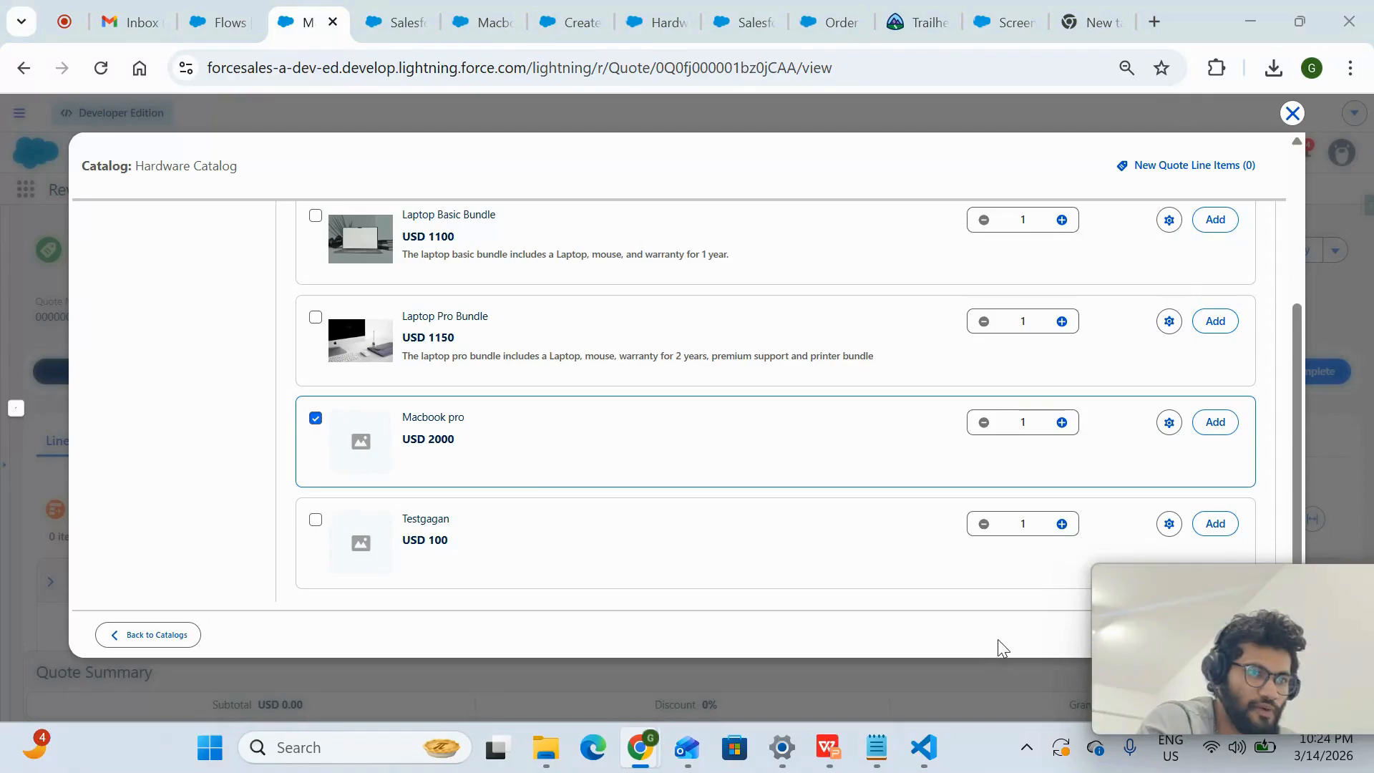
{"action": "left_click_drag", "start_coordinate": [1117, 643], "coordinate": [517, 703]}
{"action": "left_click", "coordinate": [1217, 423]}
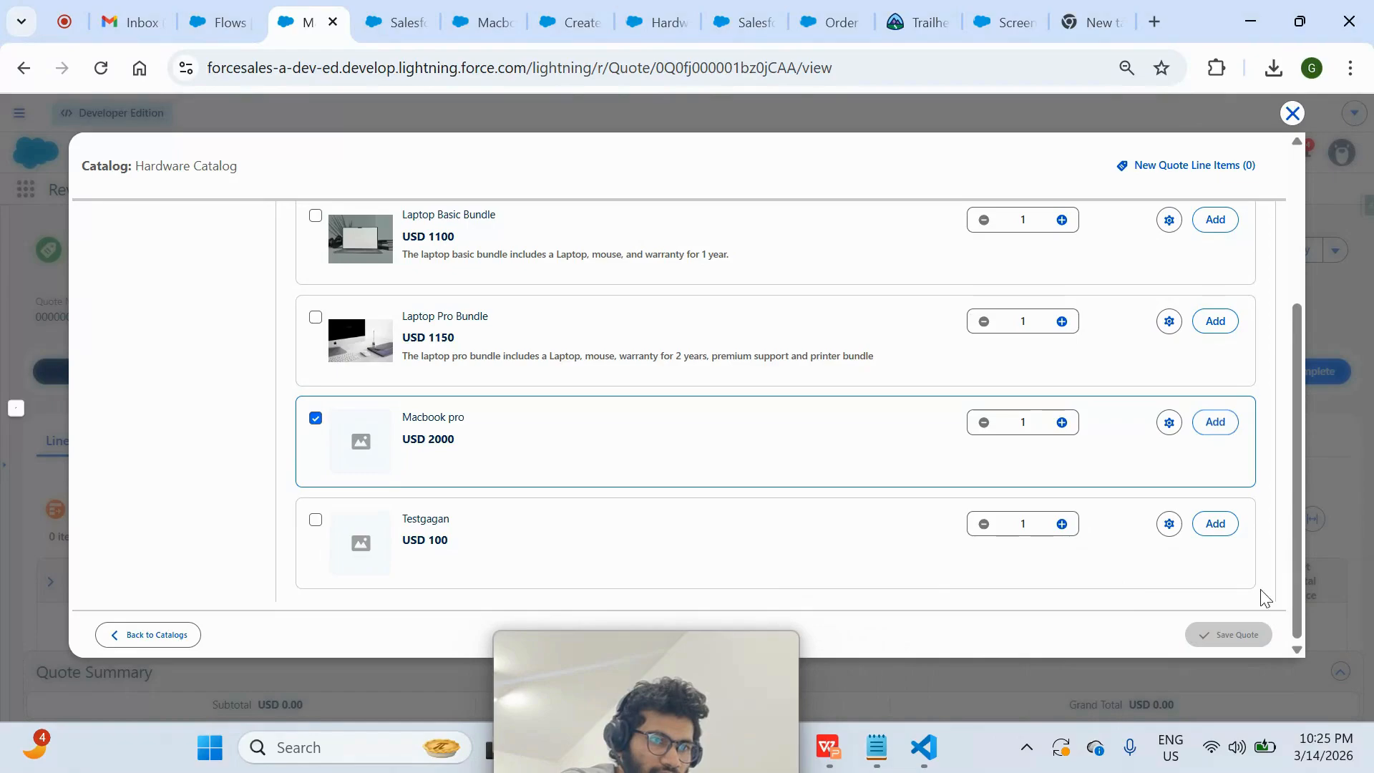
{"action": "left_click", "coordinate": [1225, 636]}
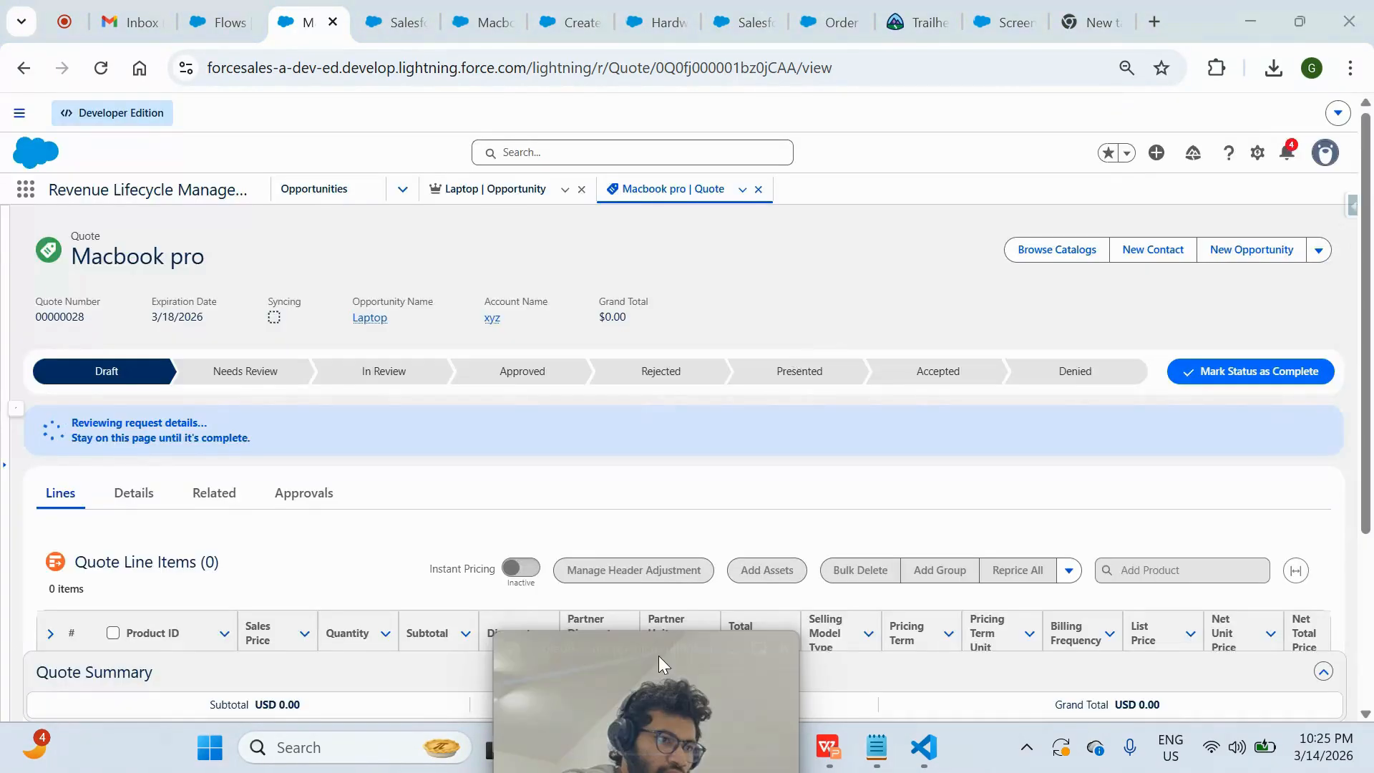
{"action": "left_click_drag", "start_coordinate": [659, 656], "coordinate": [934, 23]}
- Review the quote's Macbook pro line item, its prices and the quote summary
{"action": "scroll", "coordinate": [693, 315], "scroll_direction": "down", "scroll_amount": 3}
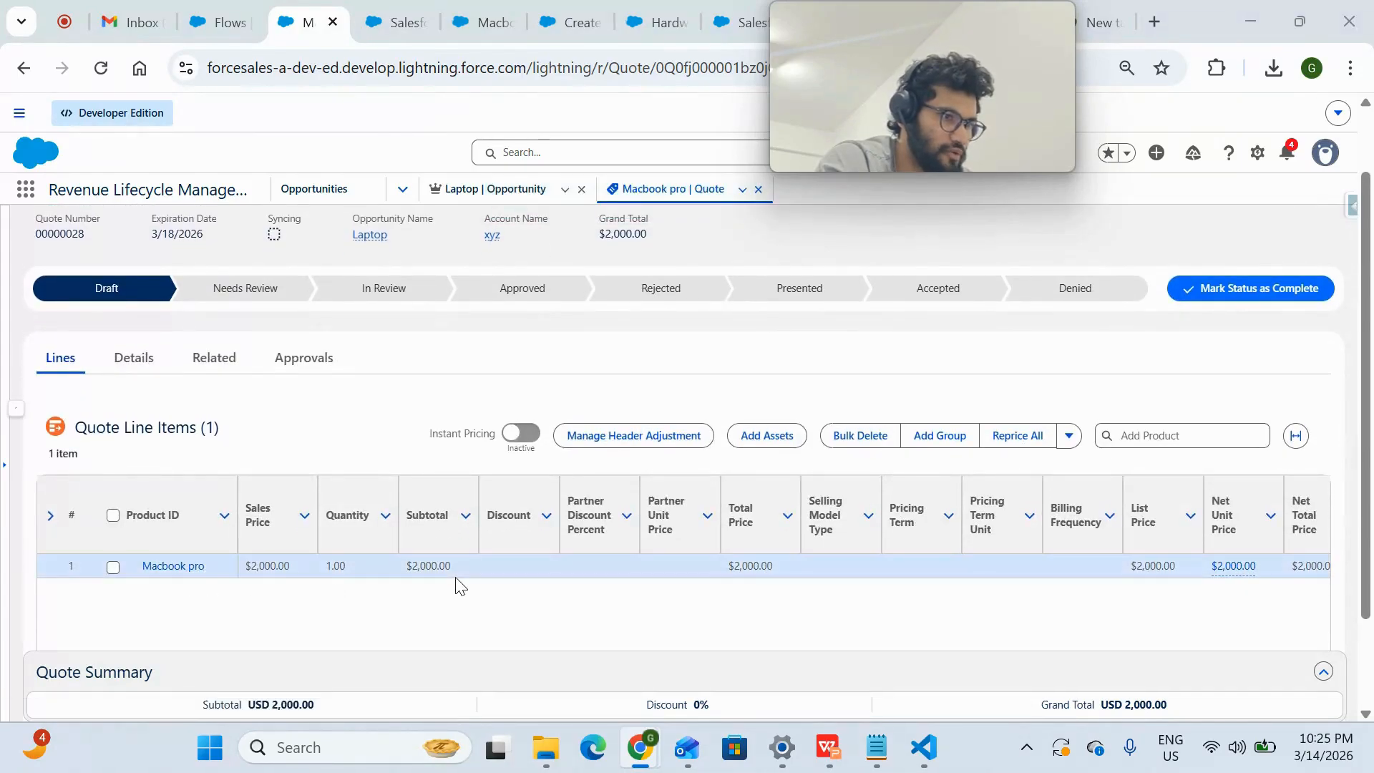
{"action": "scroll", "coordinate": [1020, 550], "scroll_direction": "down", "scroll_amount": 2}
{"action": "scroll", "coordinate": [1020, 550], "scroll_direction": "up", "scroll_amount": 3}
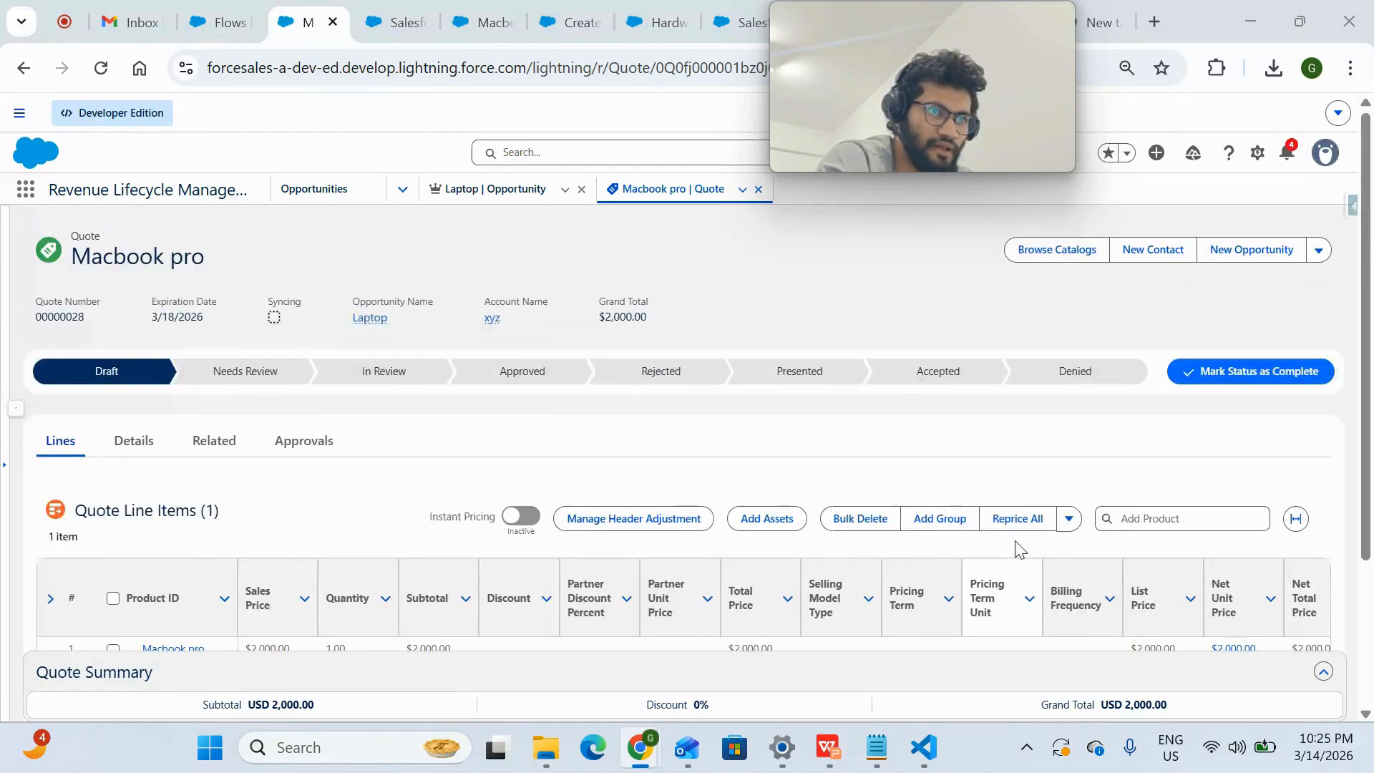
{"action": "mouse_move", "coordinate": [938, 41]}
{"action": "left_click_drag", "start_coordinate": [938, 41], "coordinate": [1251, 620]}
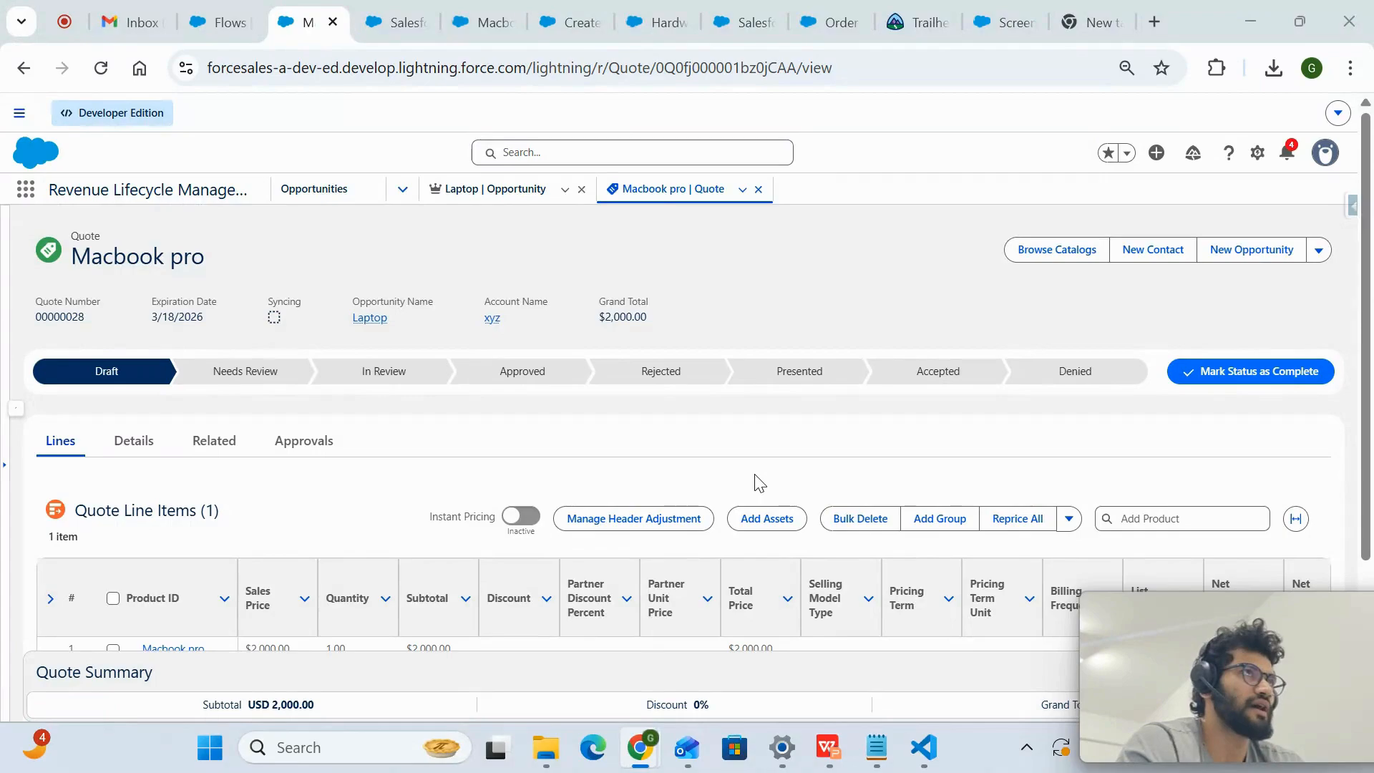
{"action": "scroll", "coordinate": [758, 481], "scroll_direction": "down", "scroll_amount": 1}
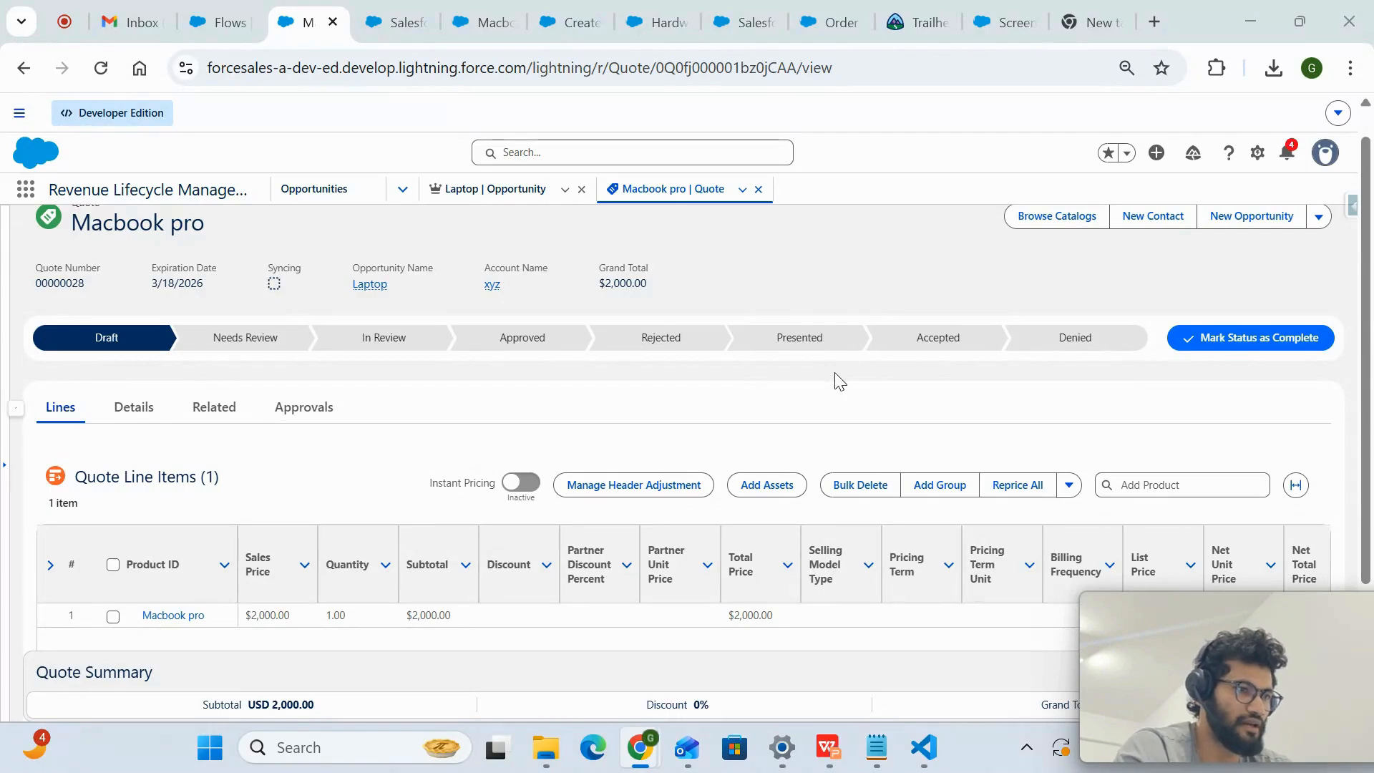
{"action": "scroll", "coordinate": [837, 381], "scroll_direction": "up", "scroll_amount": 1}
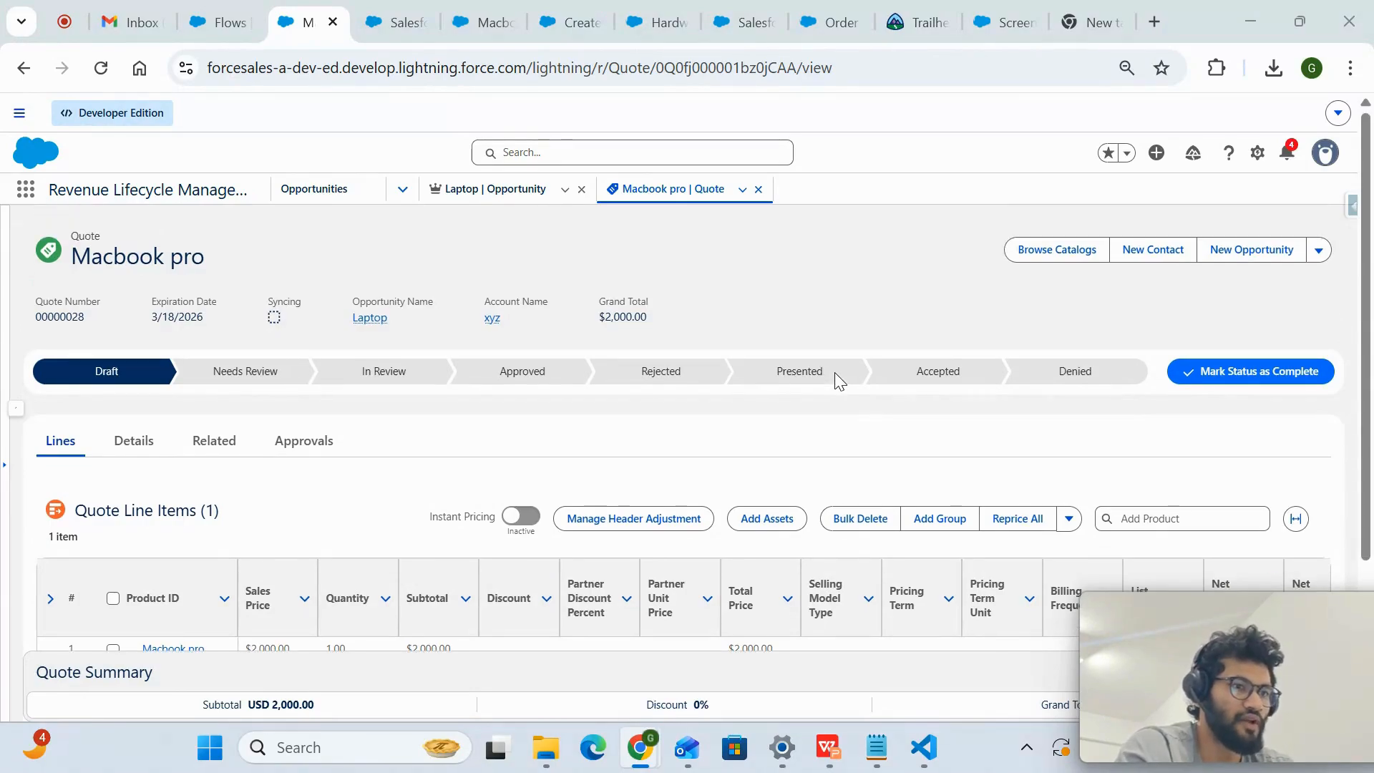
- Set the Macbook pro quote's current status to Accepted
{"action": "left_click", "coordinate": [943, 383]}
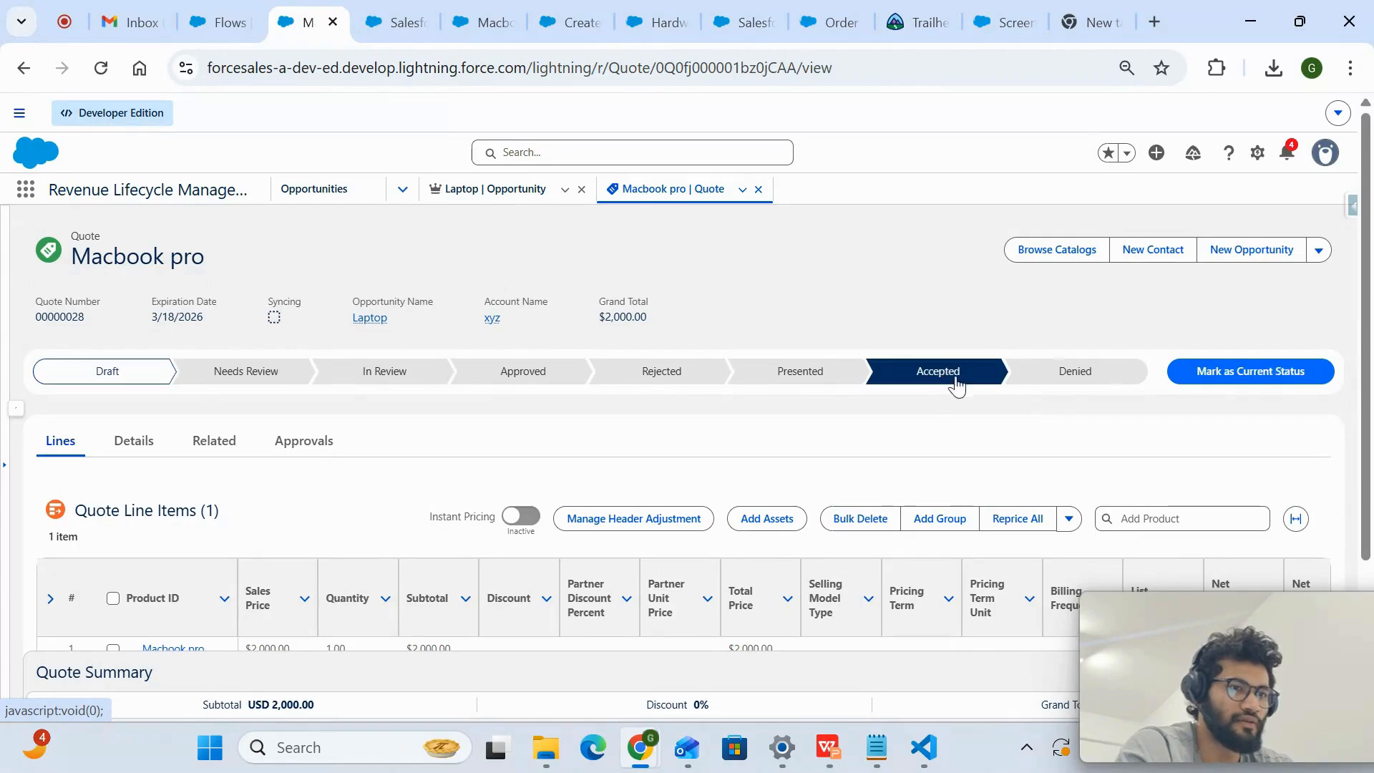
{"action": "left_click", "coordinate": [1214, 376]}
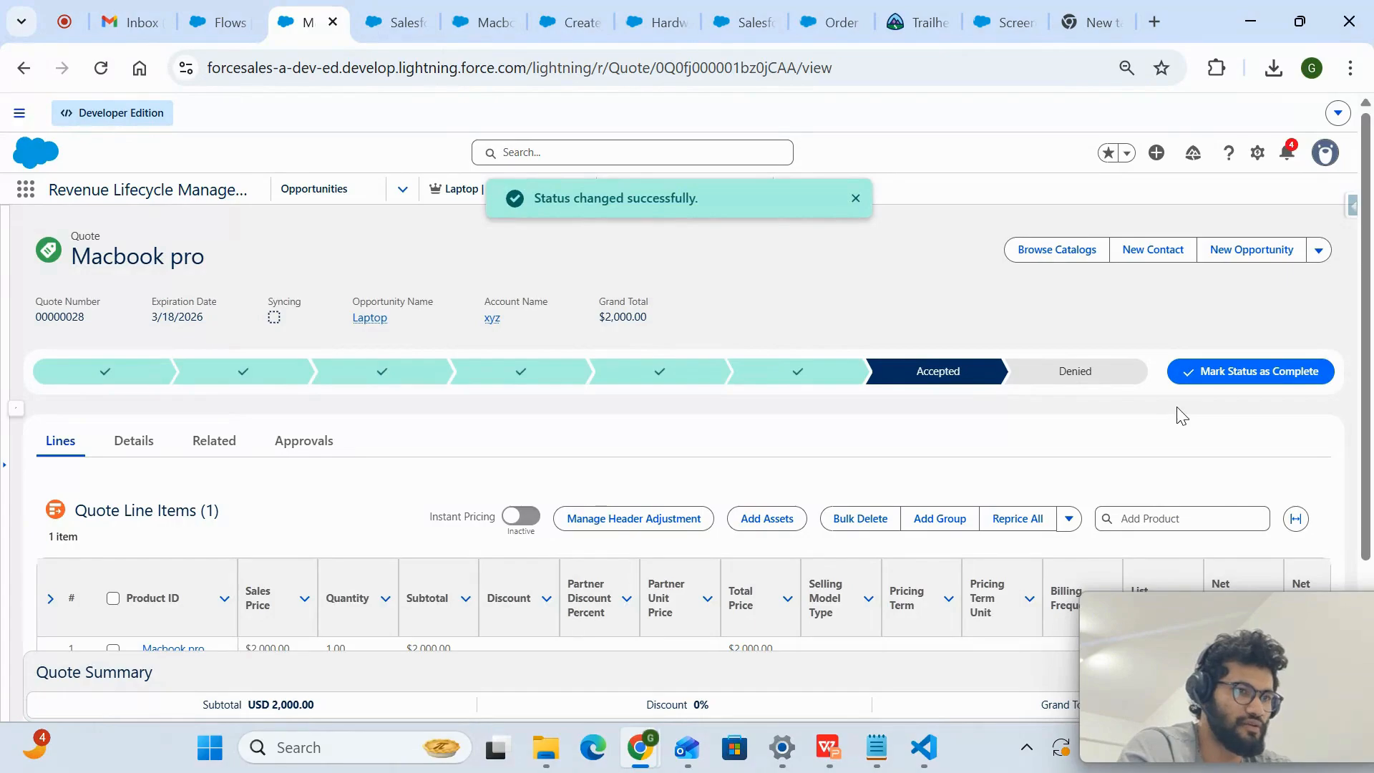
{"action": "scroll", "coordinate": [1180, 414], "scroll_direction": "down", "scroll_amount": 2}
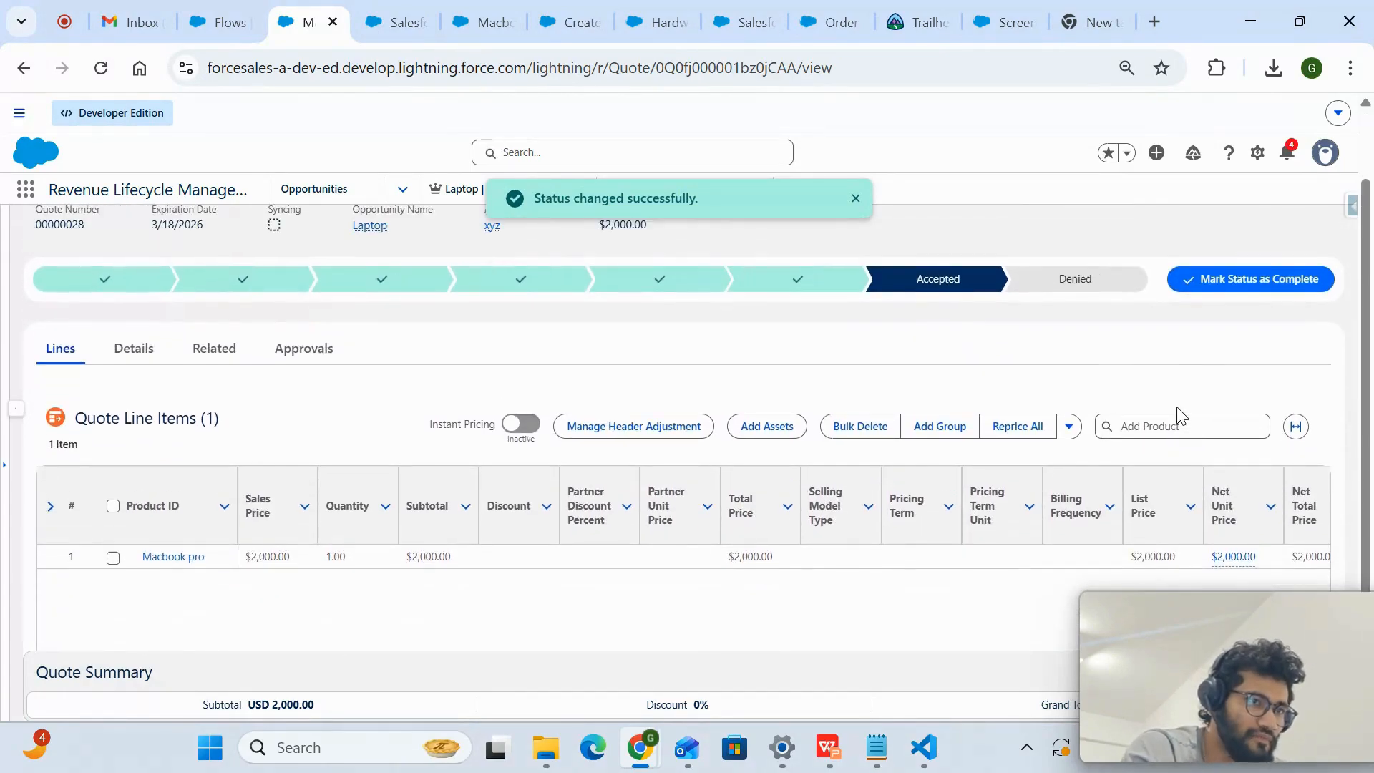
{"action": "scroll", "coordinate": [1003, 311], "scroll_direction": "up", "scroll_amount": 1}
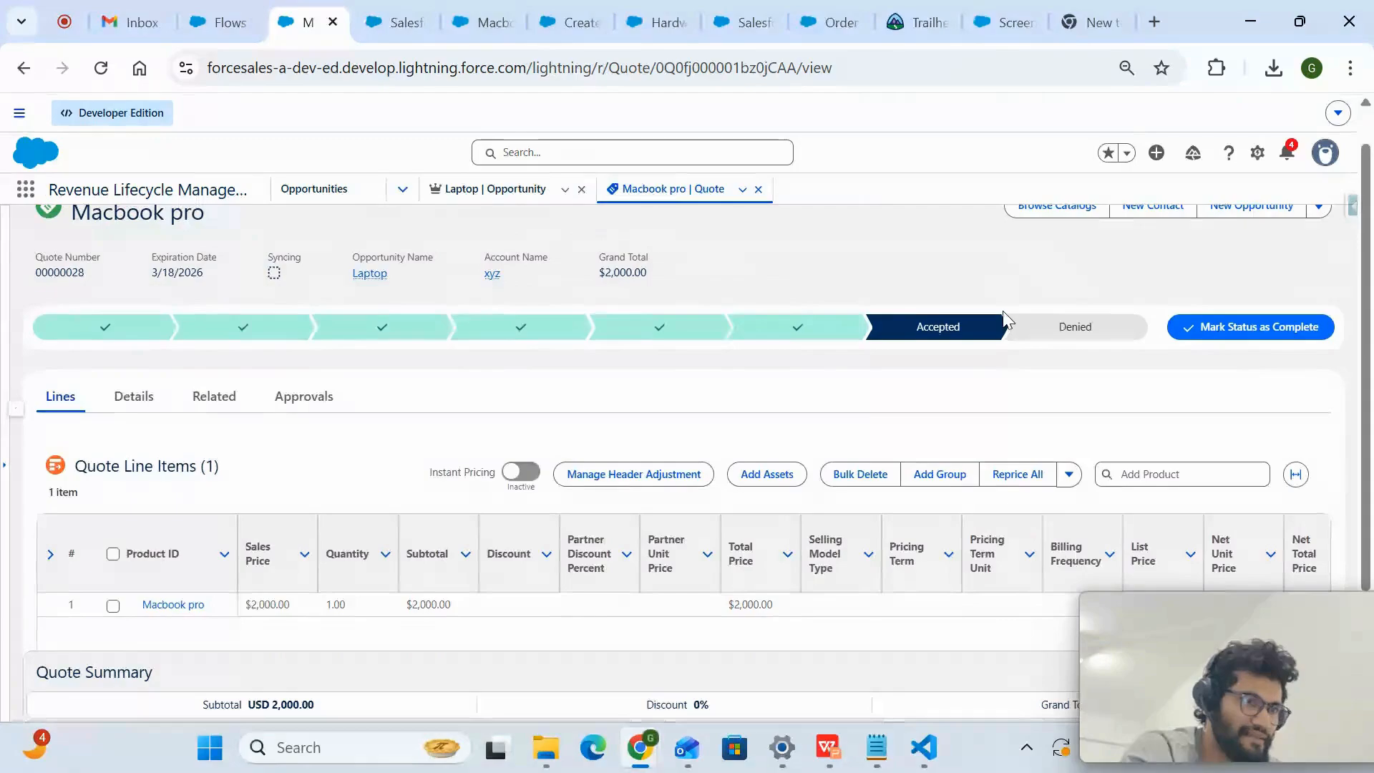
{"action": "scroll", "coordinate": [1003, 312], "scroll_direction": "up", "scroll_amount": 1}
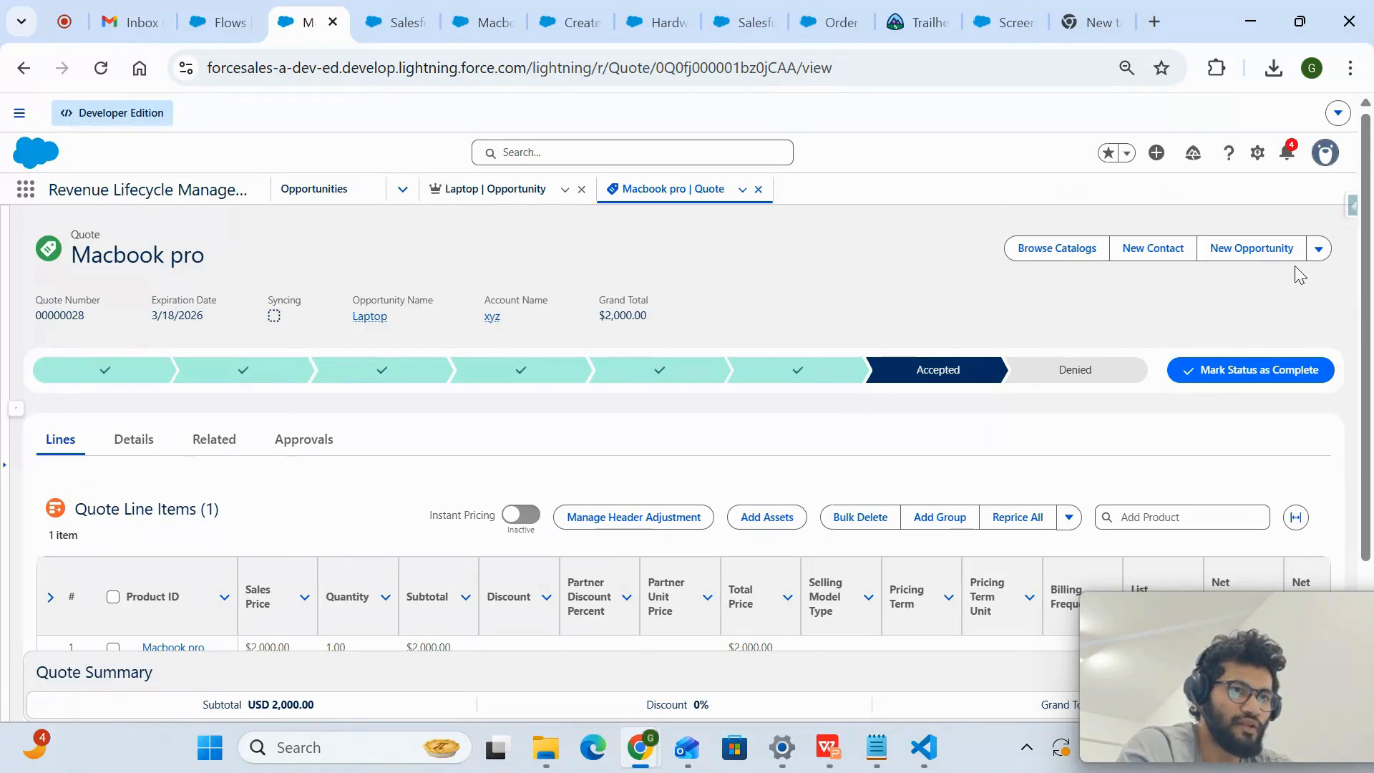
- Start Create Order from the accepted quote to show the order generation options
{"action": "left_click", "coordinate": [1319, 248]}
{"action": "scroll", "coordinate": [1251, 458], "scroll_direction": "down", "scroll_amount": 1}
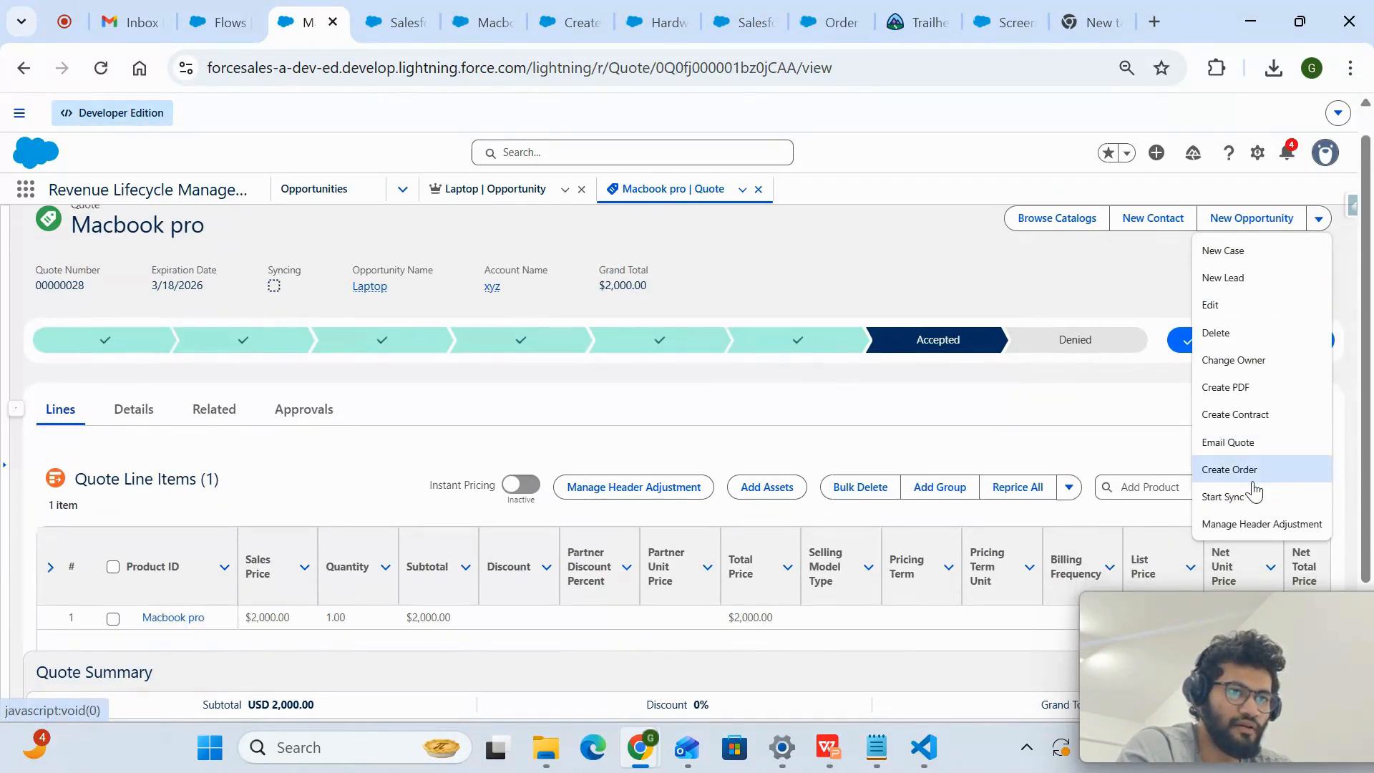
{"action": "left_click", "coordinate": [1249, 478]}
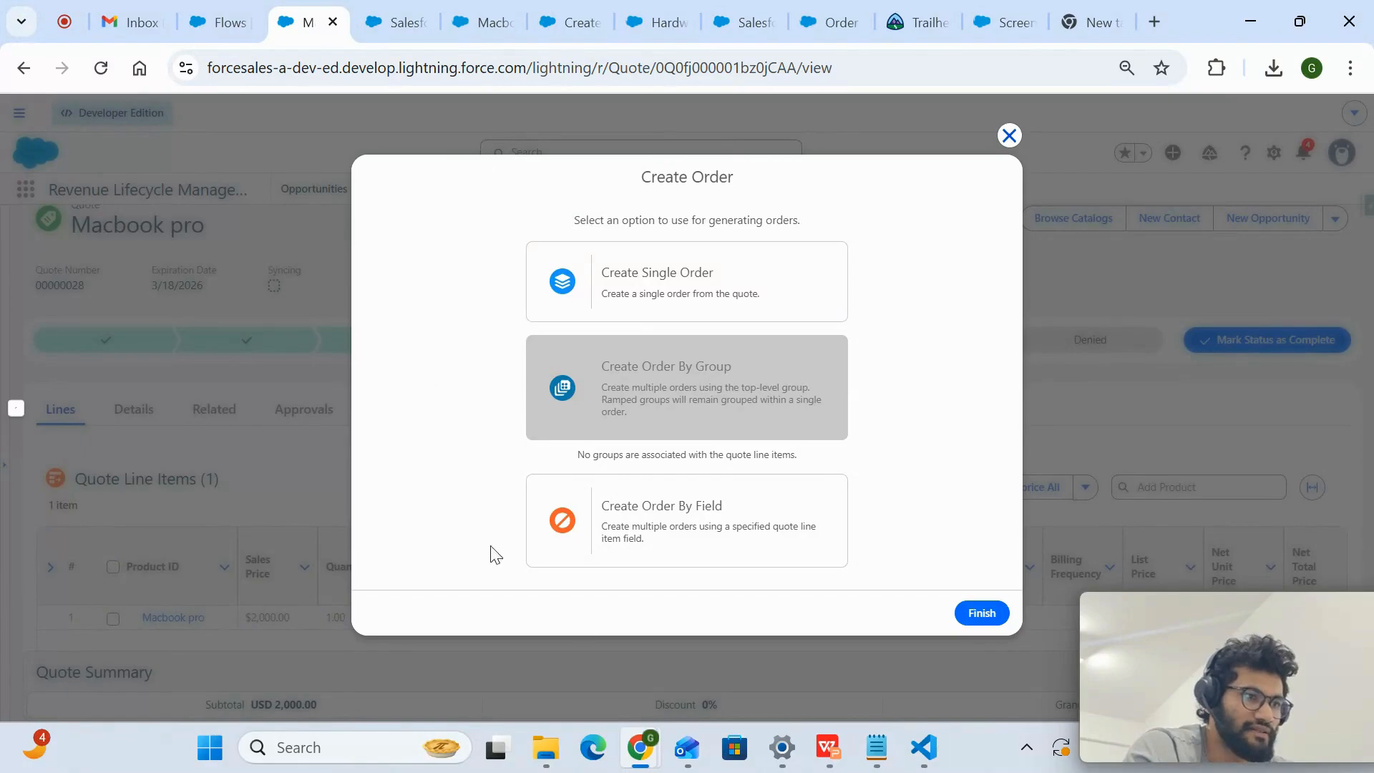
- Show the CreateOrdersFromQuote flow in Flow Builder and place its browser tab beside the quote's tab
{"action": "left_click", "coordinate": [389, 19]}
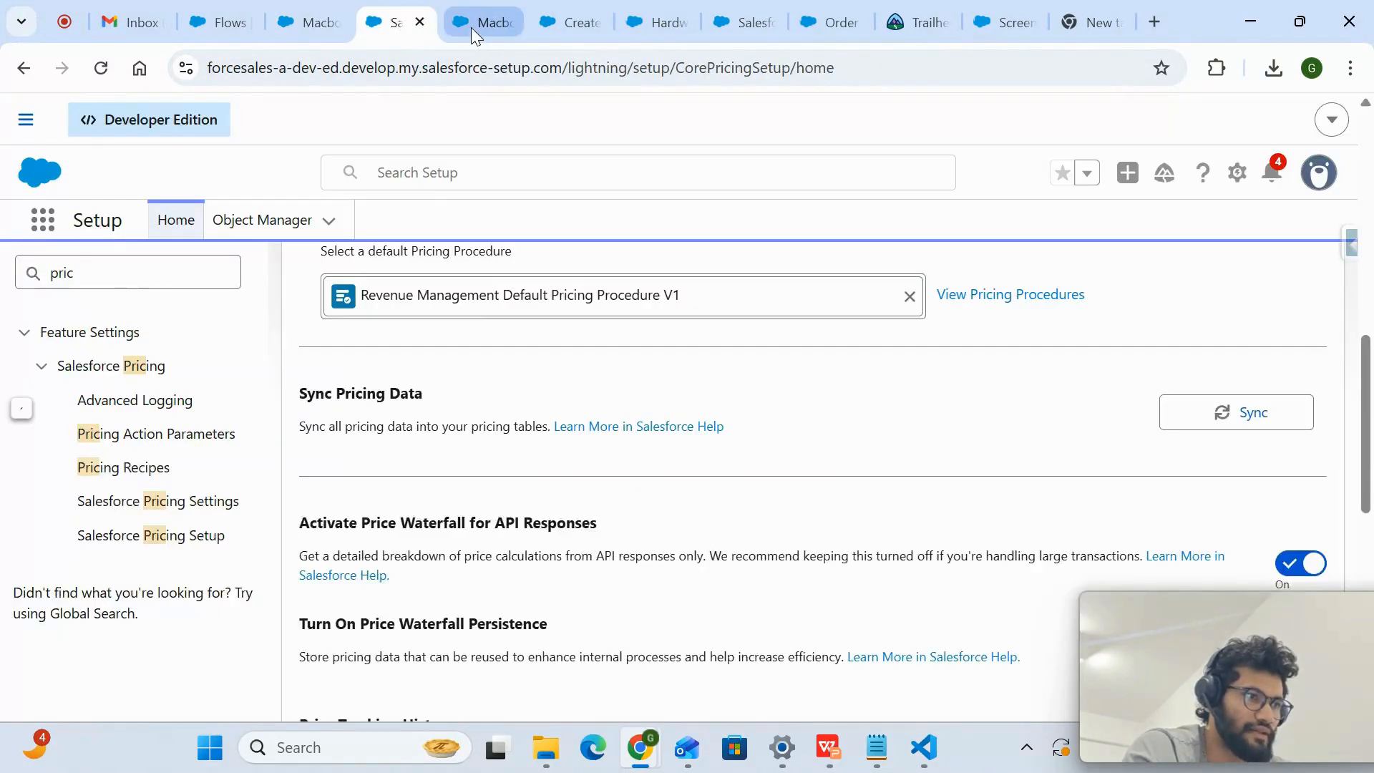
{"action": "left_click", "coordinate": [471, 27]}
{"action": "left_click", "coordinate": [570, 30]}
{"action": "left_click_drag", "start_coordinate": [575, 25], "coordinate": [412, 16]}
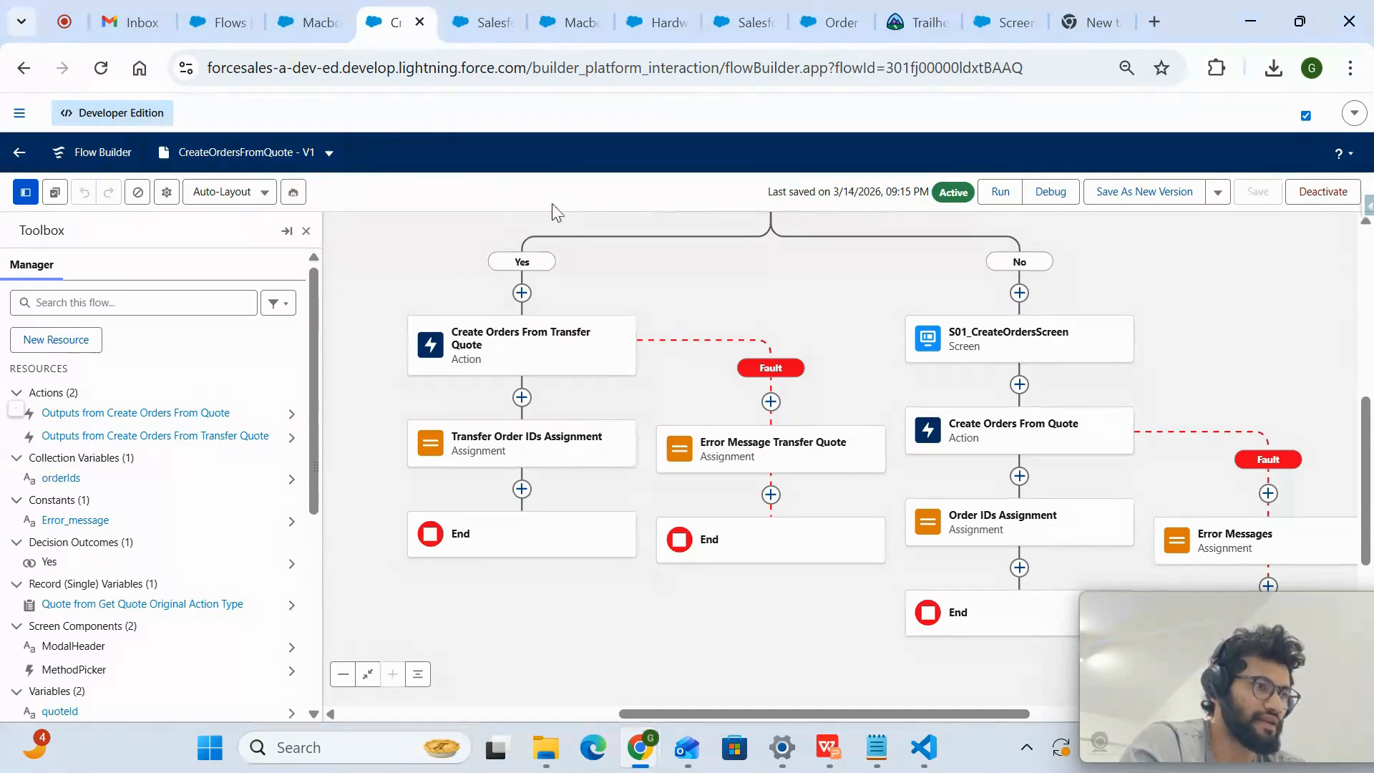
- Start a Setup search for "or" and look through the Revenue Cloud Trailhead page and the Trailblazer Community thread on screen flow buttons
{"action": "left_click", "coordinate": [468, 20]}
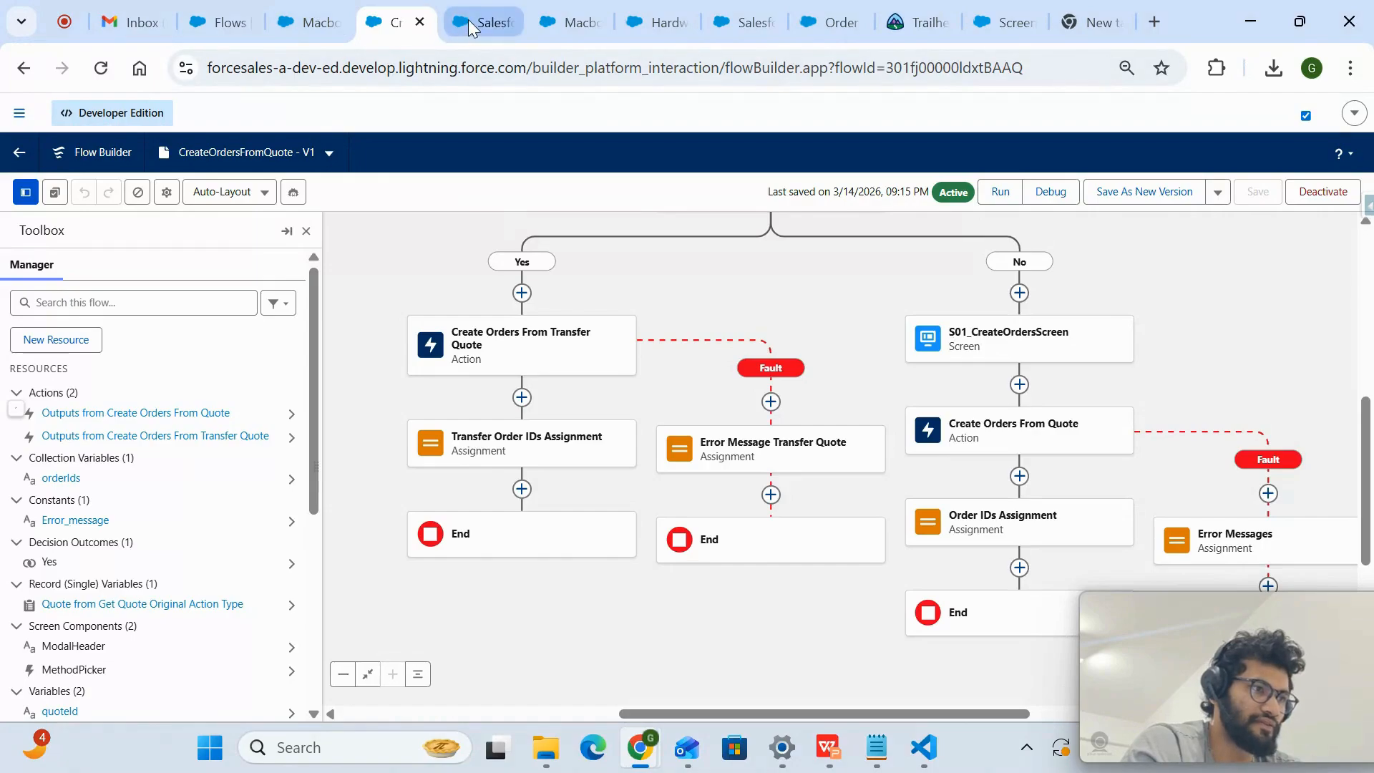
{"action": "double_click", "coordinate": [161, 283]}
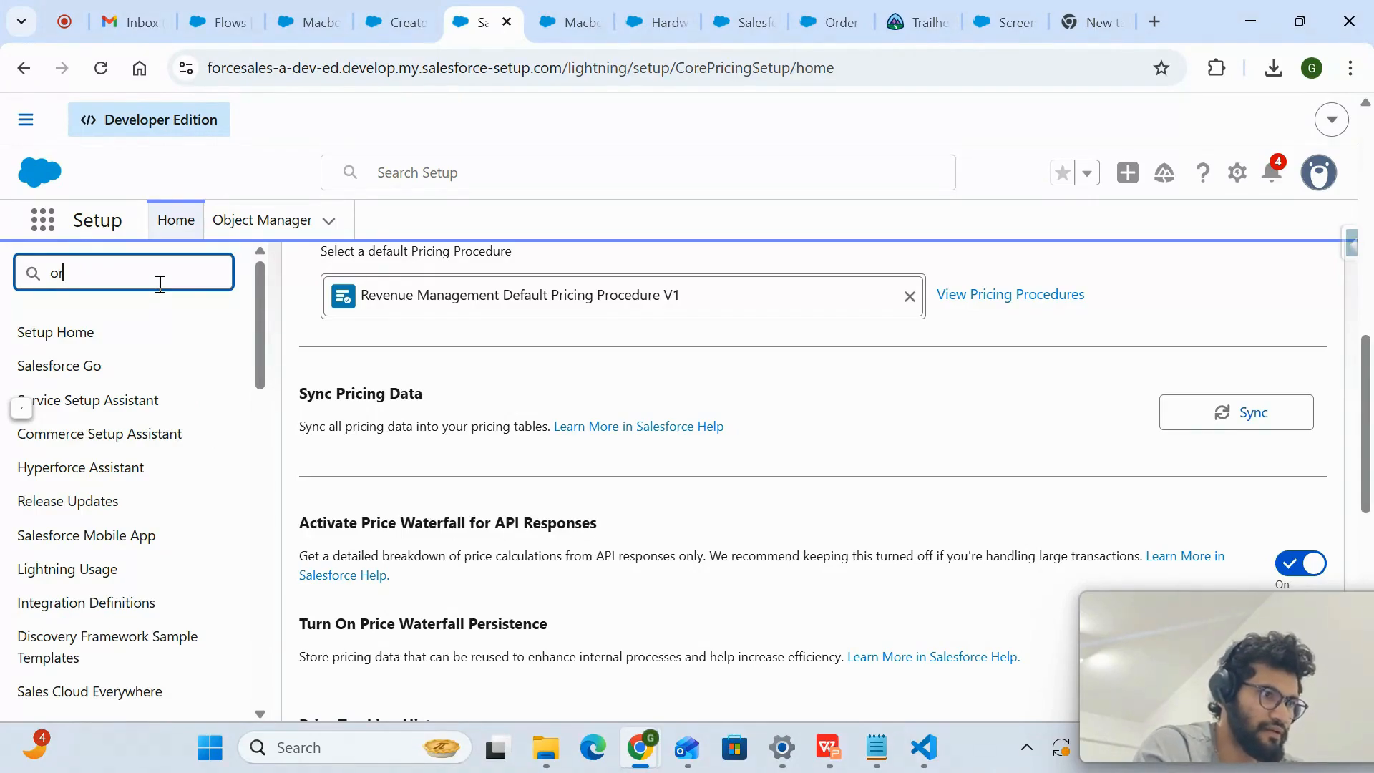
{"action": "left_click", "coordinate": [895, 23]}
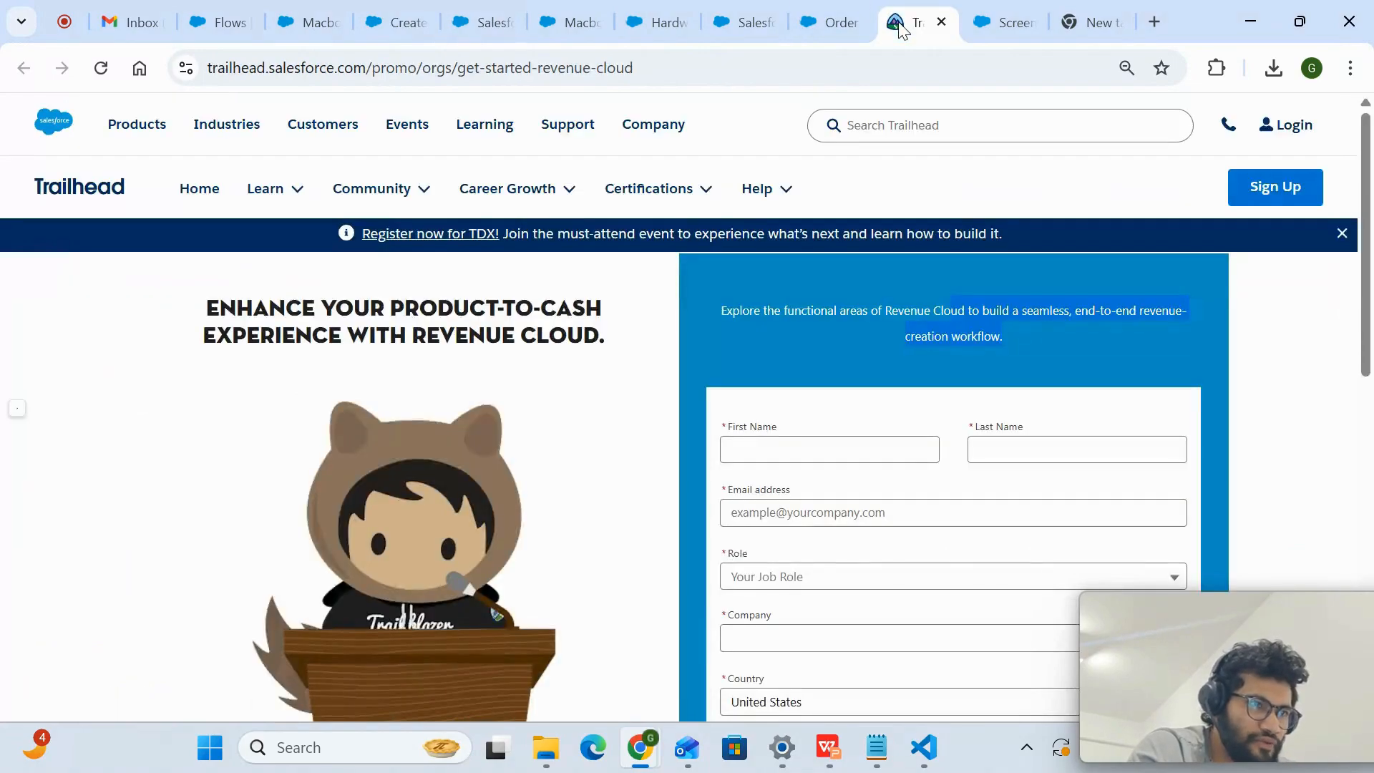
{"action": "left_click", "coordinate": [824, 23]}
{"action": "left_click", "coordinate": [1002, 26]}
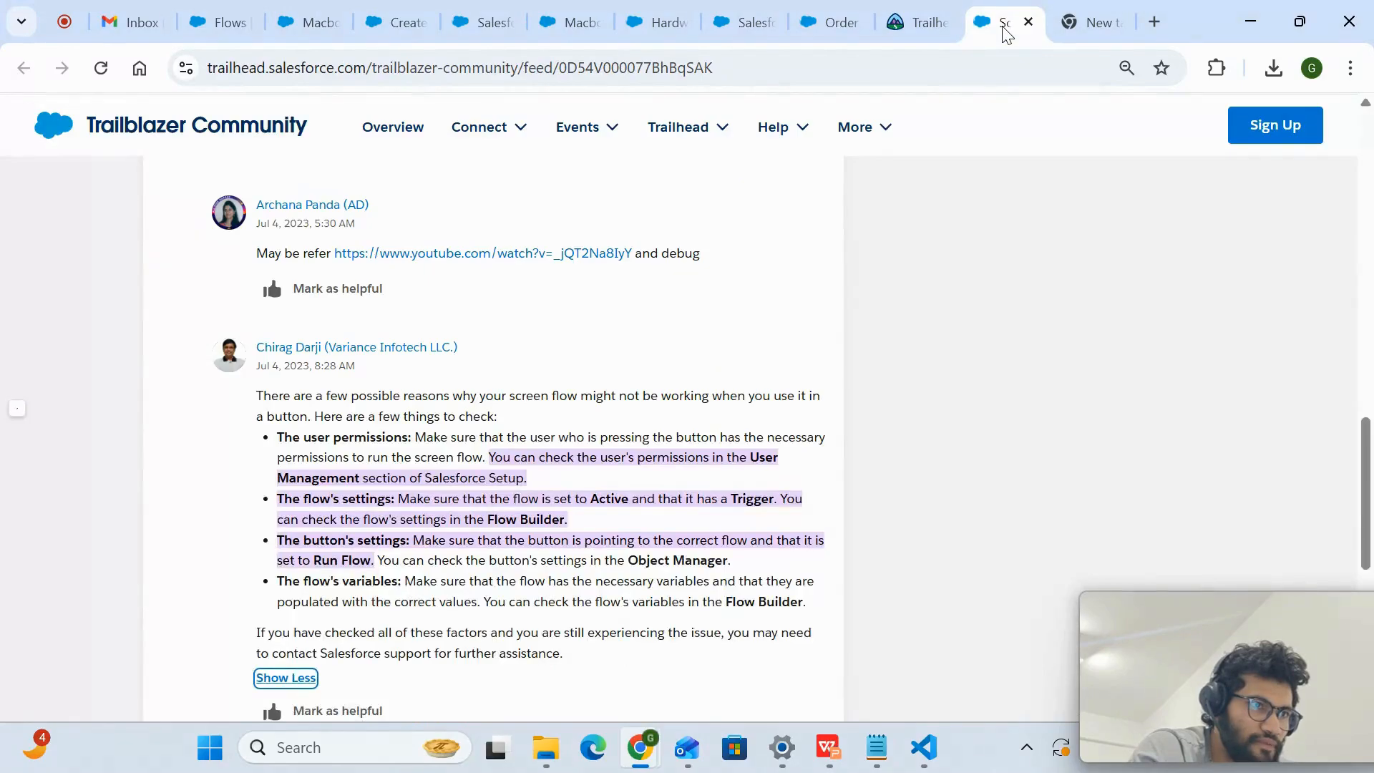
{"action": "scroll", "coordinate": [582, 491], "scroll_direction": "down", "scroll_amount": 3}
{"action": "scroll", "coordinate": [582, 492], "scroll_direction": "up", "scroll_amount": 8}
{"action": "scroll", "coordinate": [582, 491], "scroll_direction": "up", "scroll_amount": 9}
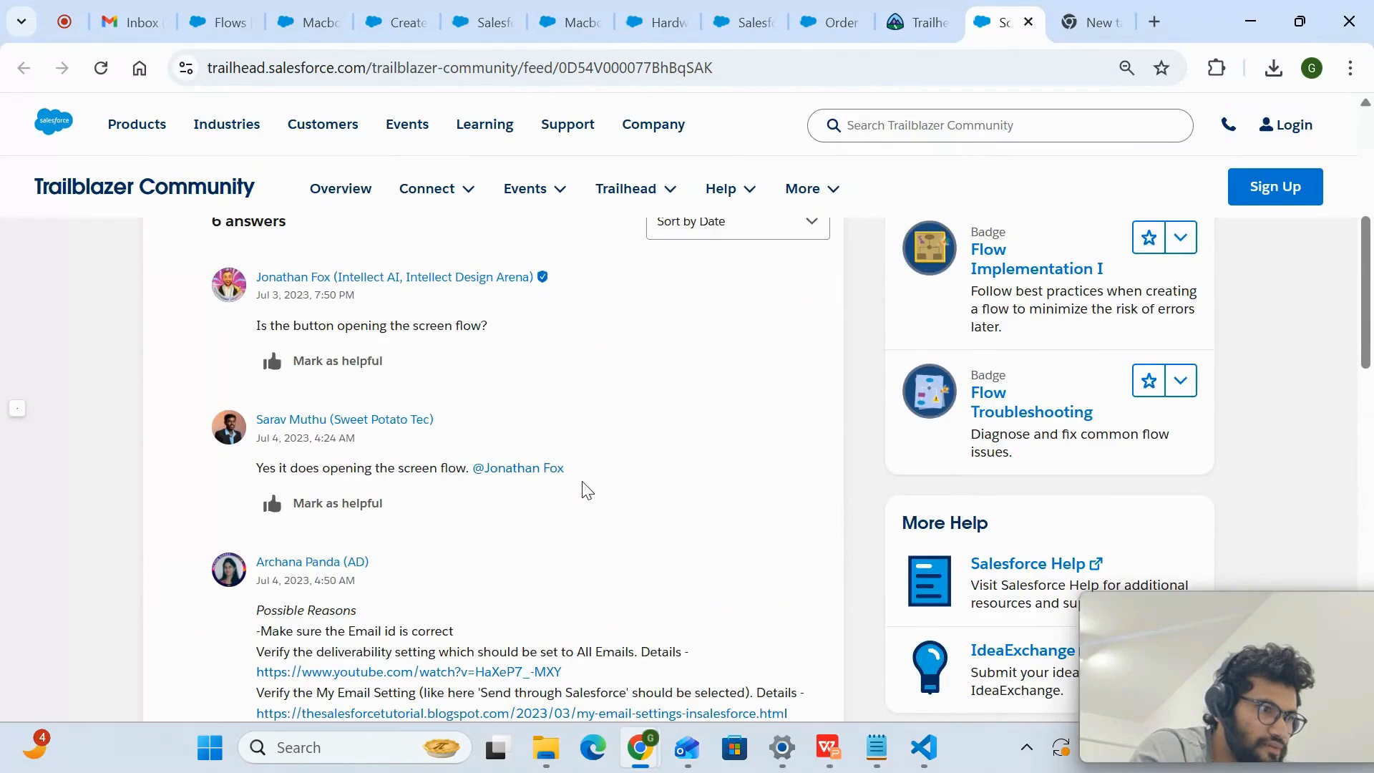
{"action": "left_click", "coordinate": [901, 10]}
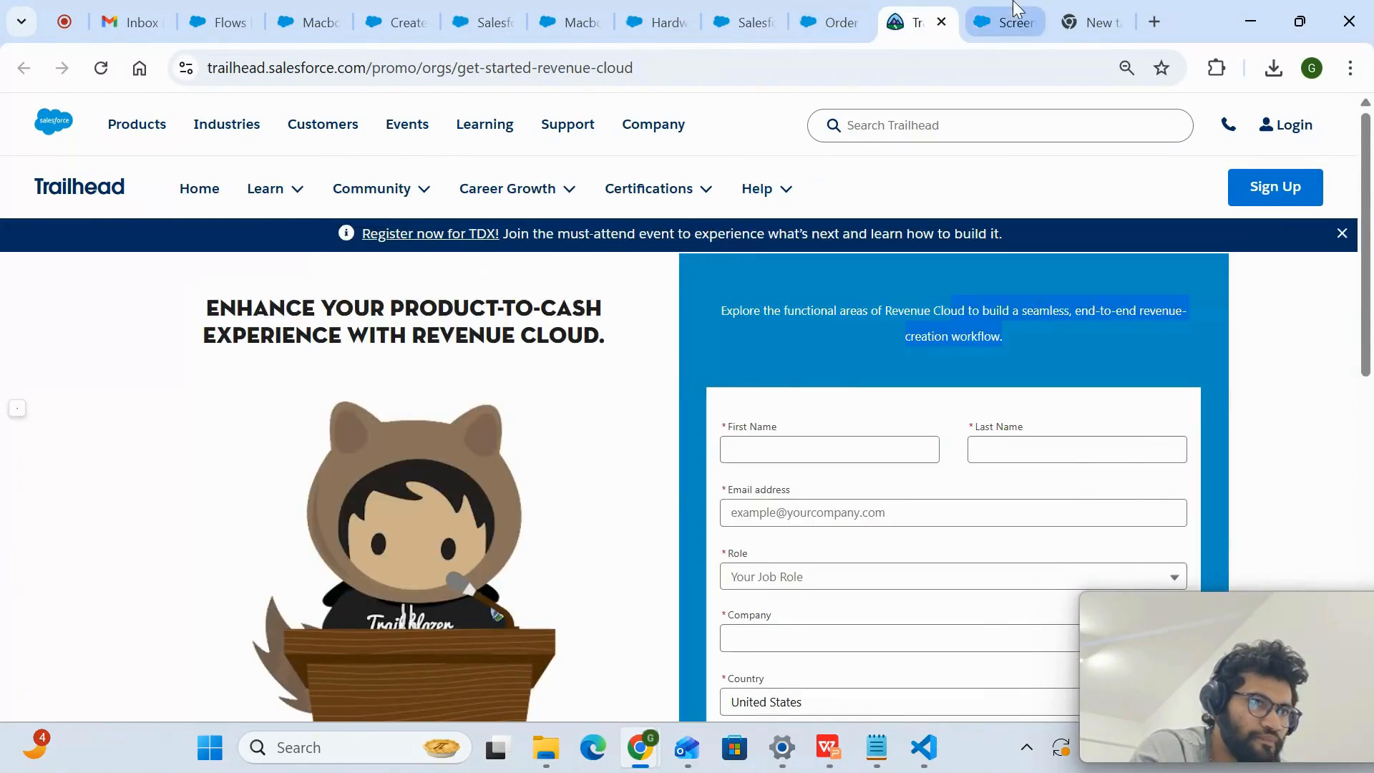
- Switch to the Salesforce Pricing Setup page and look through its pricing recipe, pricing procedure, price waterfall and proration settings
{"action": "left_click", "coordinate": [975, 9]}
{"action": "left_click", "coordinate": [805, 8]}
{"action": "left_click", "coordinate": [744, 21]}
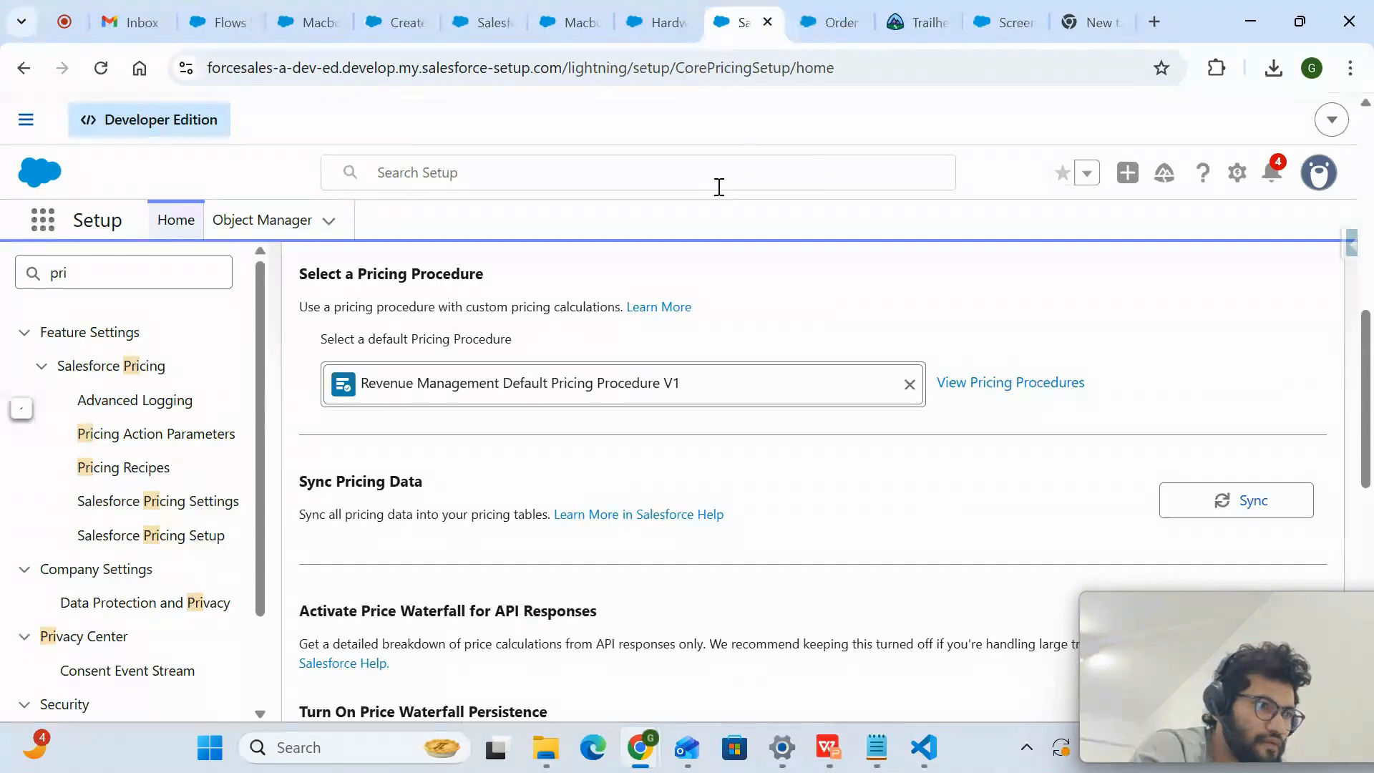
{"action": "scroll", "coordinate": [714, 284], "scroll_direction": "up", "scroll_amount": 10}
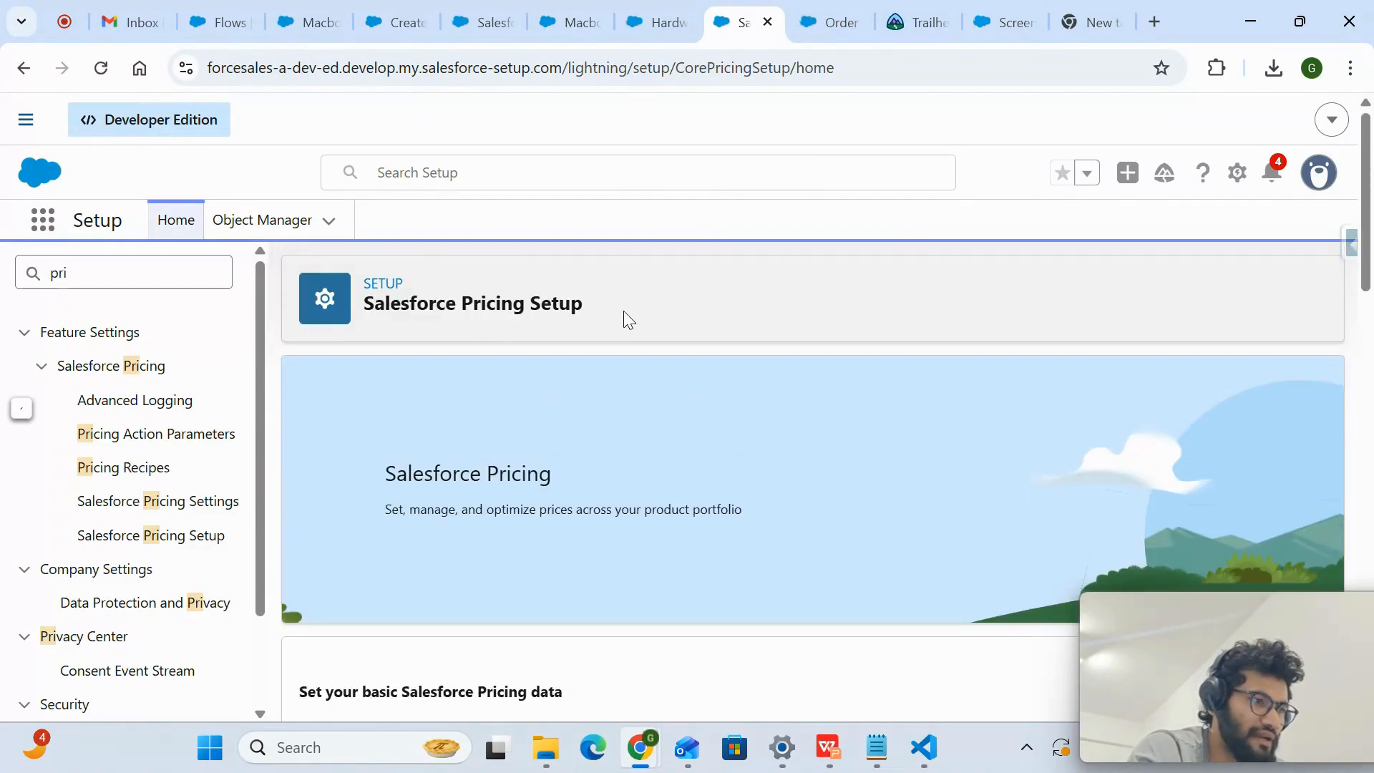
{"action": "left_click_drag", "start_coordinate": [626, 309], "coordinate": [399, 300]}
{"action": "scroll", "coordinate": [444, 315], "scroll_direction": "down", "scroll_amount": 9}
{"action": "scroll", "coordinate": [444, 319], "scroll_direction": "down", "scroll_amount": 10}
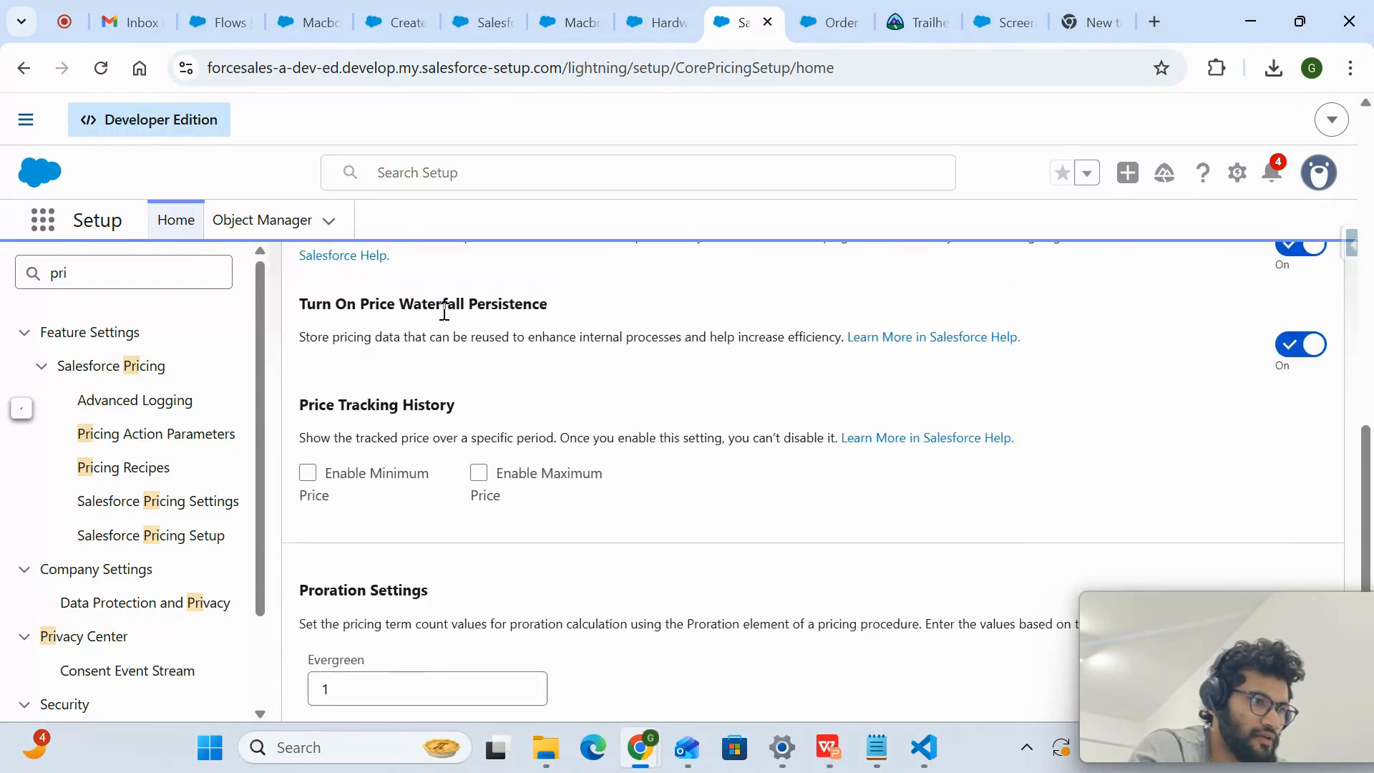
{"action": "scroll", "coordinate": [445, 315], "scroll_direction": "up", "scroll_amount": 10}
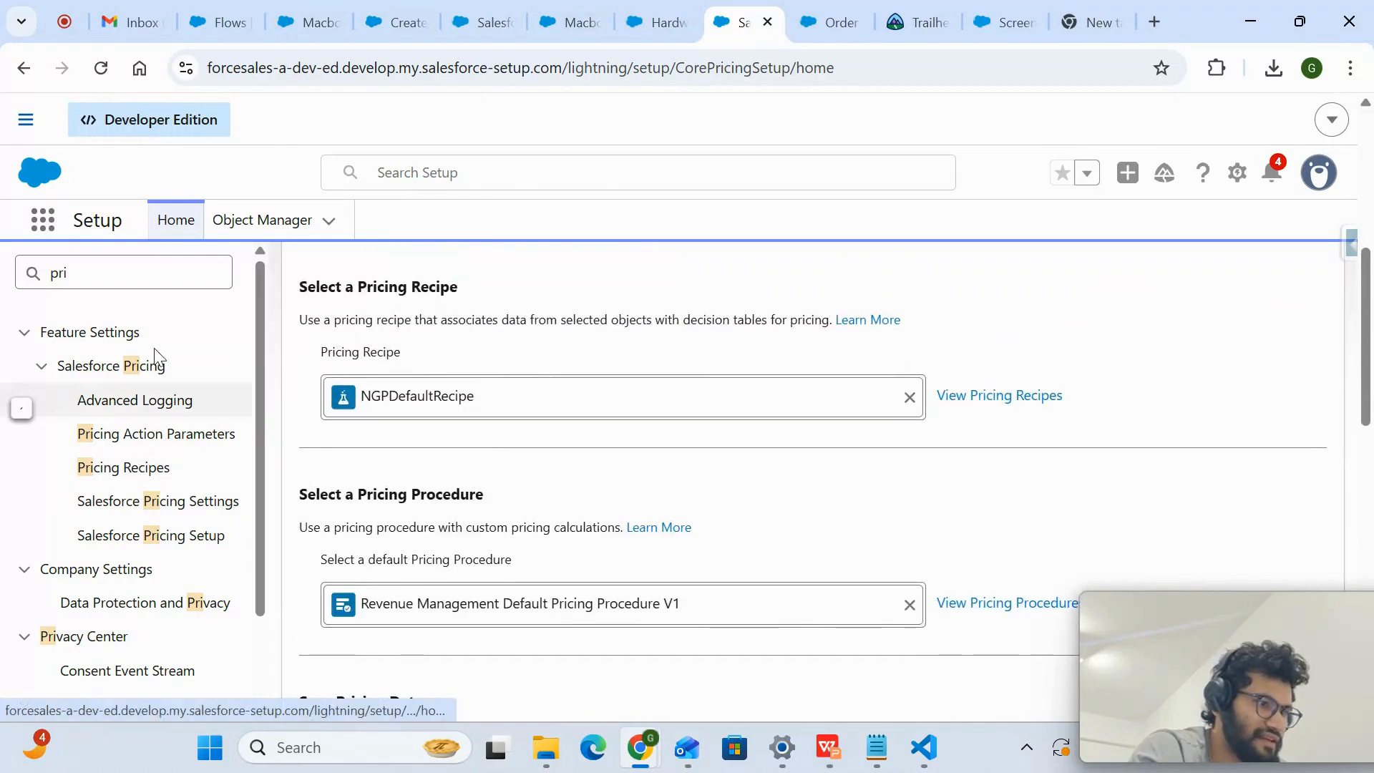
- Look through the open Macbook pro product, Salesforce Pricing Setup, Trailhead and Trailblazer Community pages
{"action": "left_click", "coordinate": [650, 21]}
{"action": "left_click", "coordinate": [569, 21]}
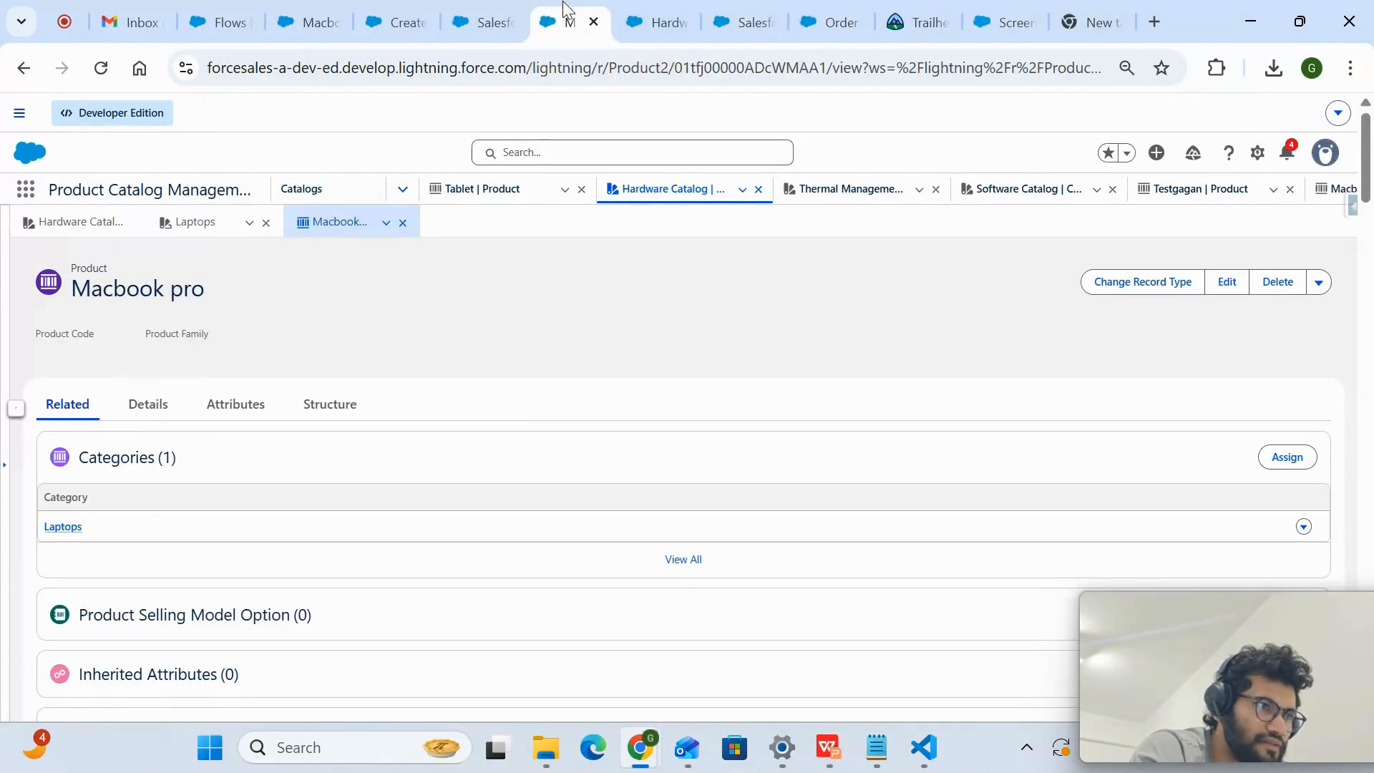
{"action": "left_click", "coordinate": [473, 20]}
{"action": "scroll", "coordinate": [467, 465], "scroll_direction": "up", "scroll_amount": 8}
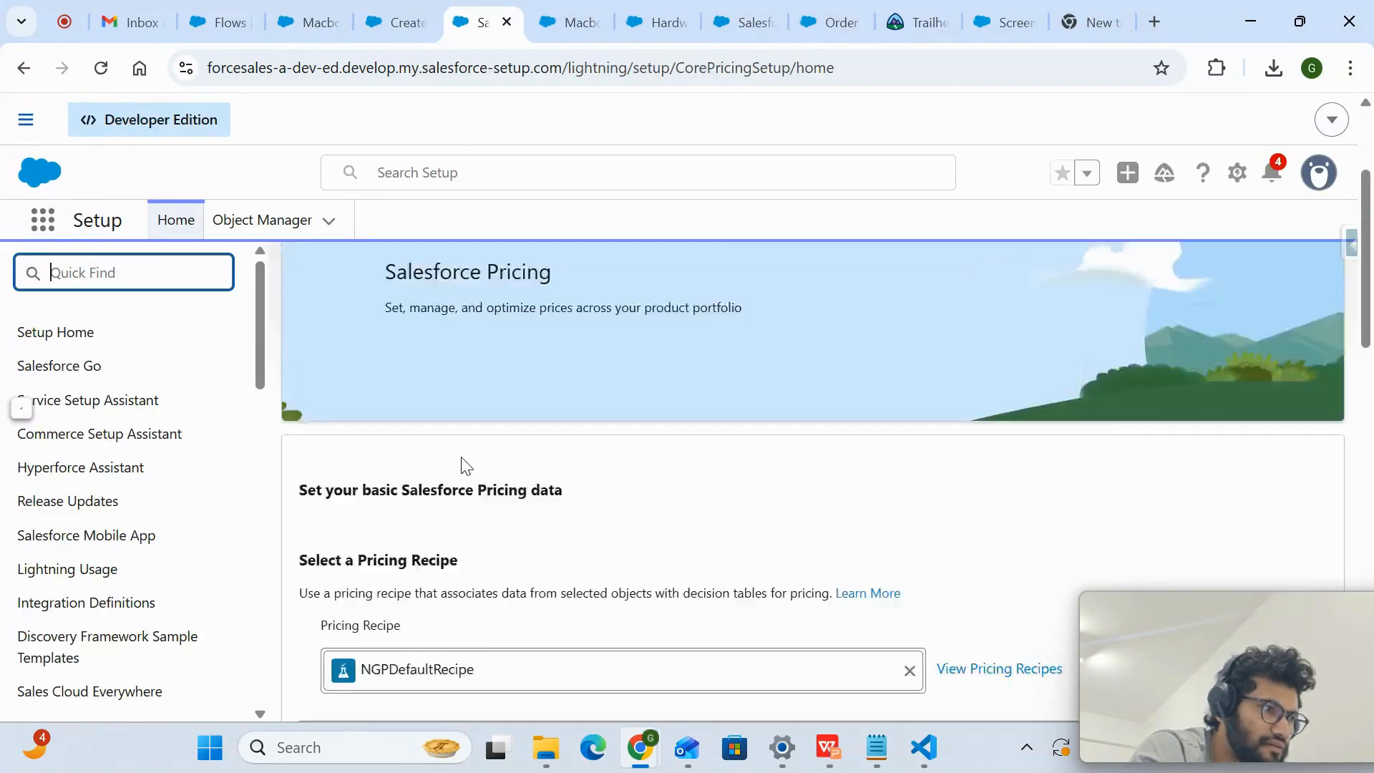
{"action": "left_click", "coordinate": [831, 22]}
{"action": "left_click", "coordinate": [906, 13]}
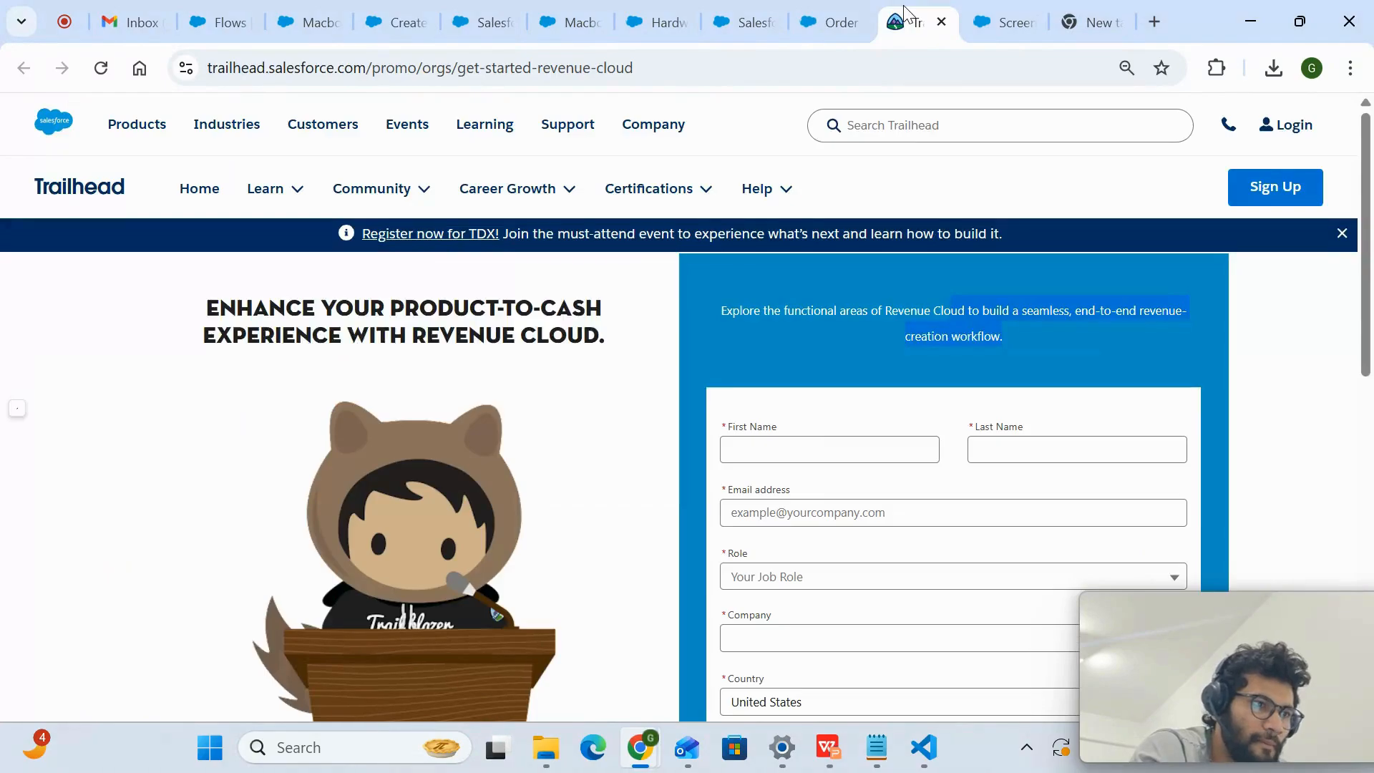
{"action": "left_click", "coordinate": [1002, 22]}
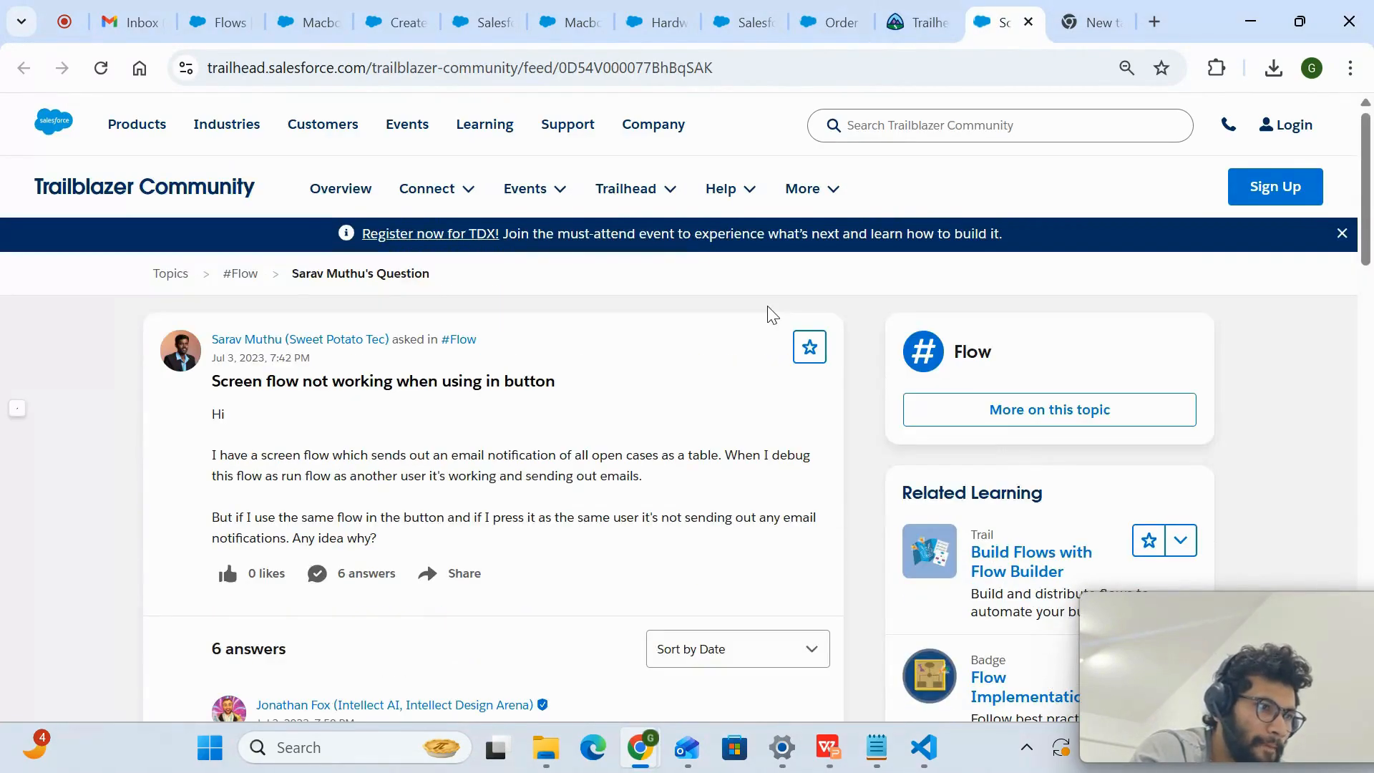
{"action": "scroll", "coordinate": [769, 313], "scroll_direction": "down", "scroll_amount": 7}
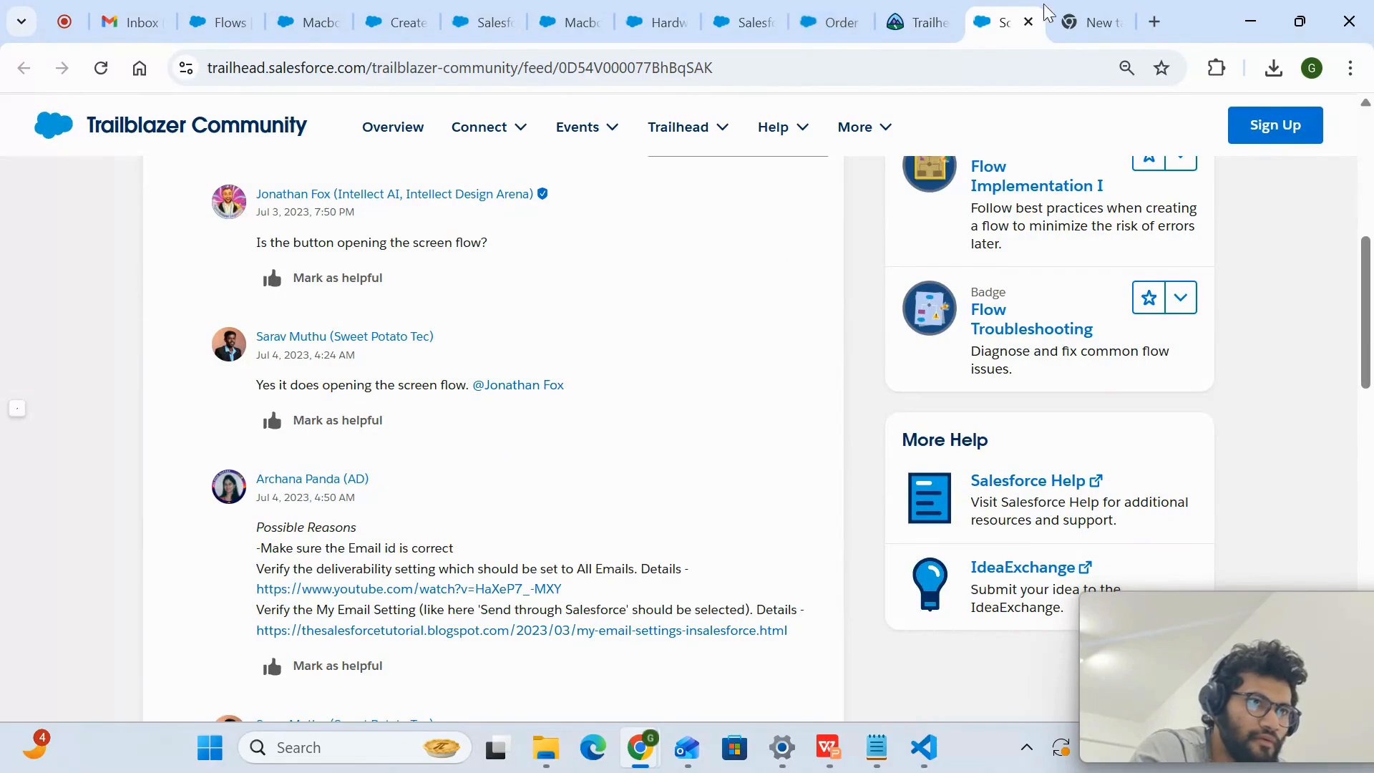
- Close the empty browser tab, then search Setup for "reven" and open Revenue Settings
{"action": "left_click", "coordinate": [1088, 21]}
{"action": "left_click", "coordinate": [1110, 21]}
{"action": "left_click", "coordinate": [673, 17]}
{"action": "left_click", "coordinate": [544, 10]}
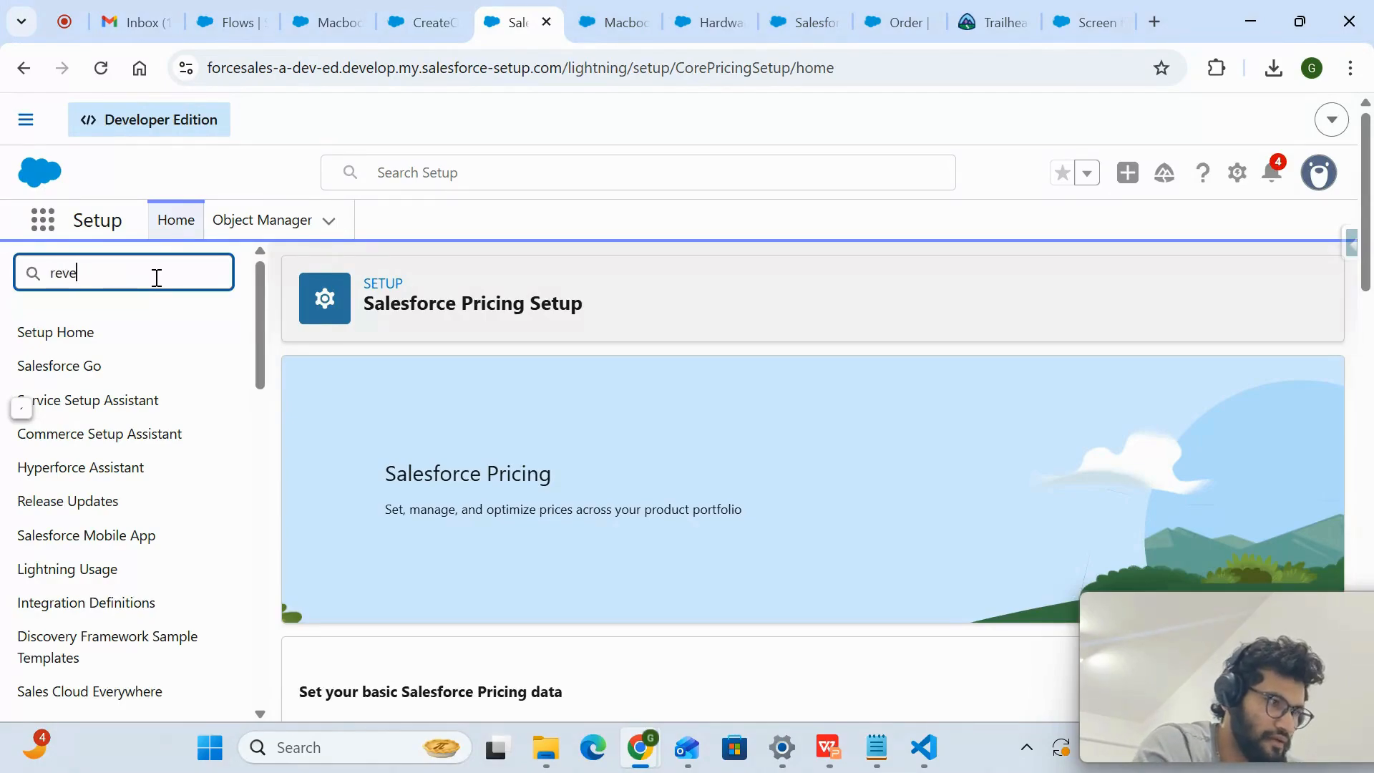
{"action": "scroll", "coordinate": [164, 519], "scroll_direction": "down", "scroll_amount": 3}
{"action": "left_click", "coordinate": [140, 513]}
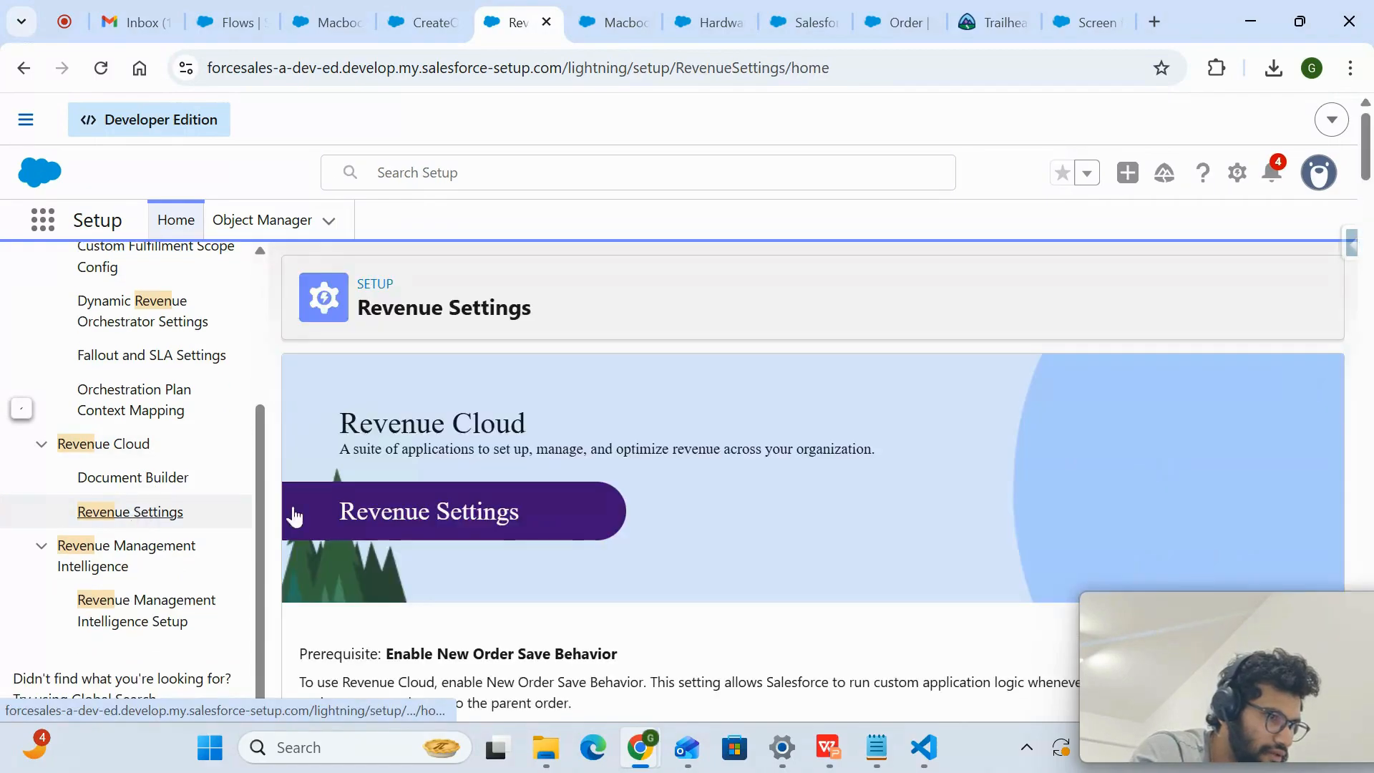
- Examine the Revenue Settings for quotes, orders, asset and contract flows, Salesforce Pricing, usage rating and product configuration
{"action": "scroll", "coordinate": [569, 531], "scroll_direction": "down", "scroll_amount": 9}
{"action": "scroll", "coordinate": [570, 531], "scroll_direction": "down", "scroll_amount": 5}
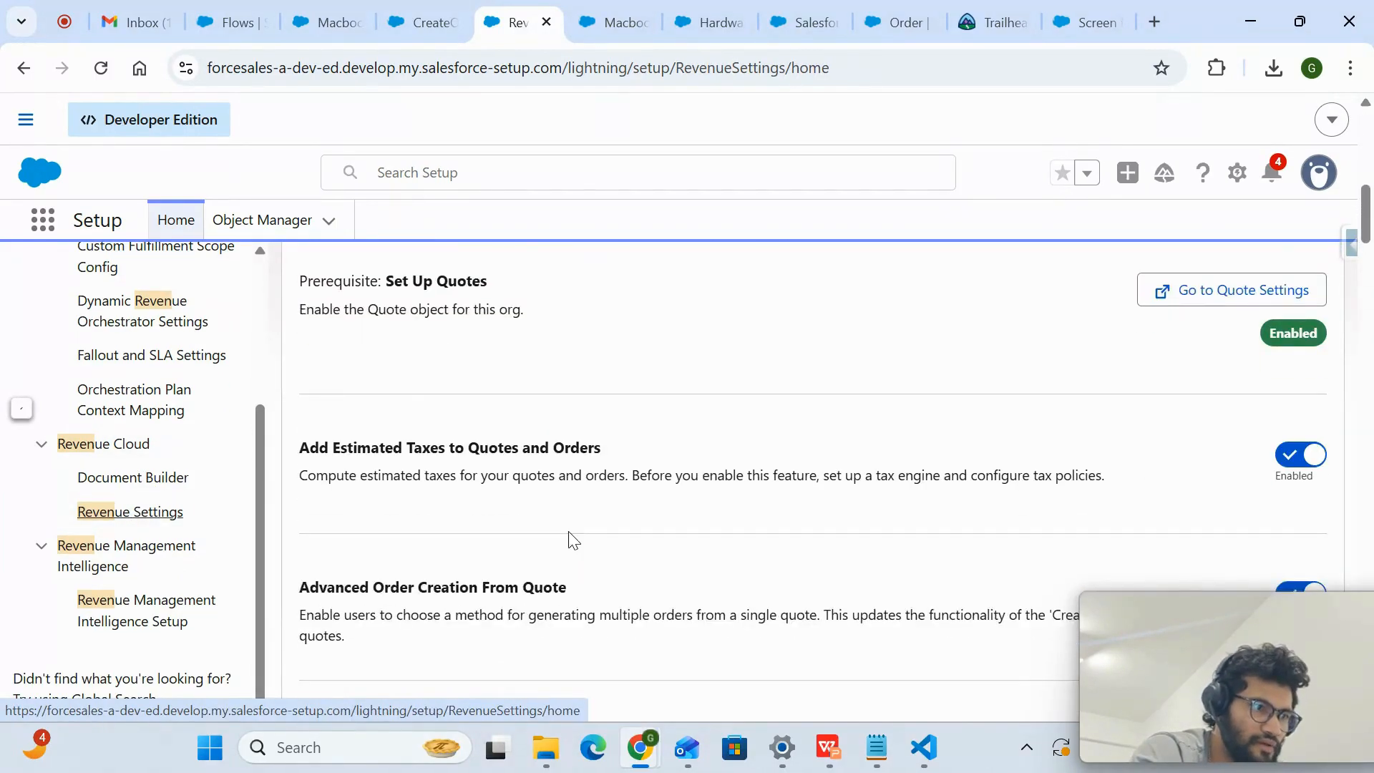
{"action": "scroll", "coordinate": [573, 540], "scroll_direction": "down", "scroll_amount": 1}
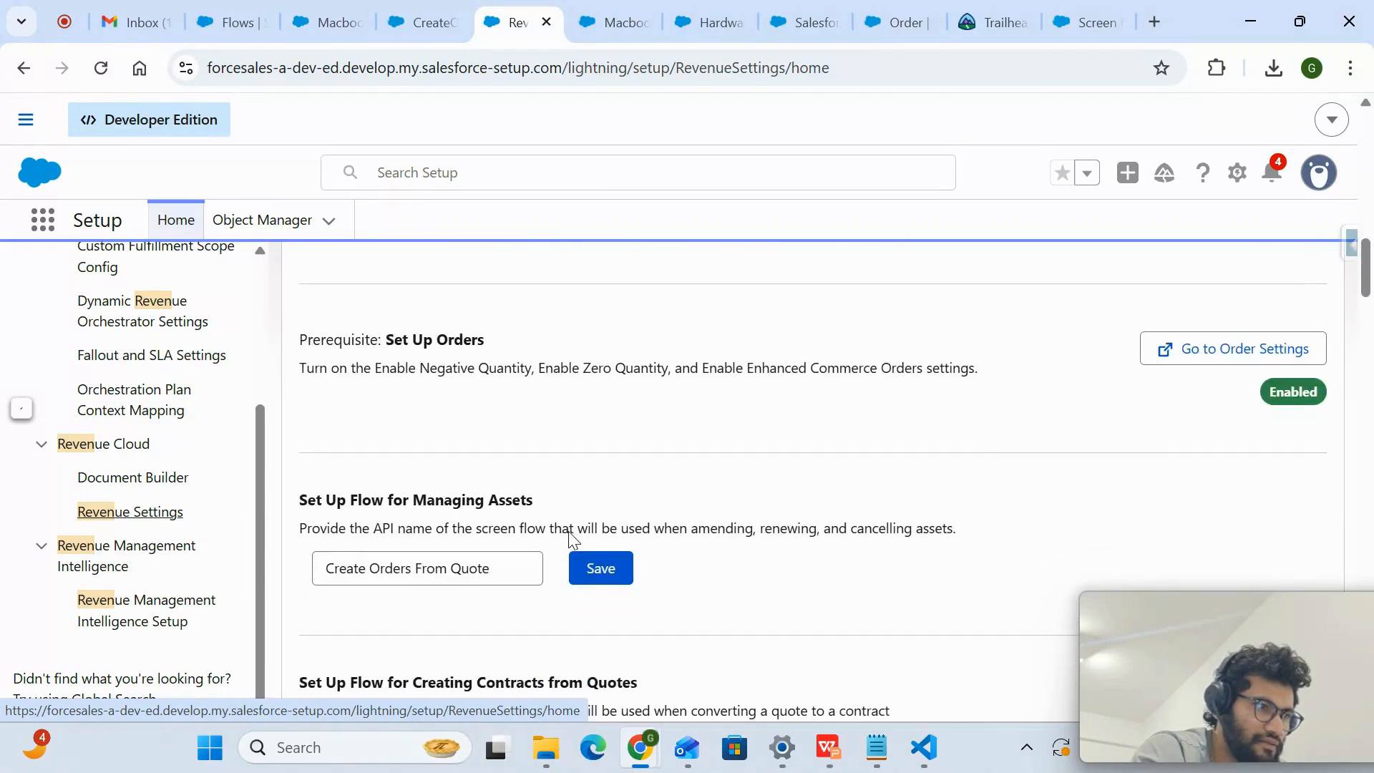
{"action": "scroll", "coordinate": [155, 514], "scroll_direction": "up", "scroll_amount": 3}
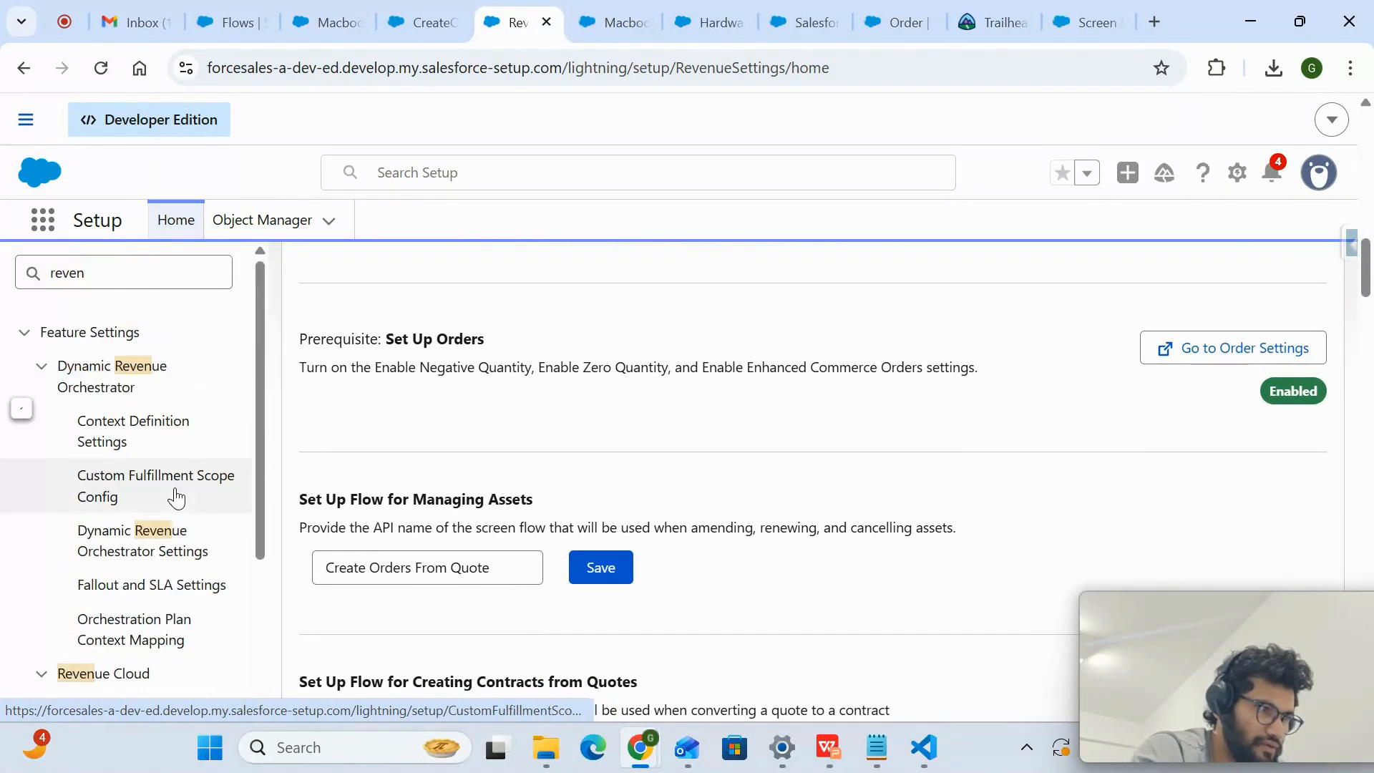
{"action": "scroll", "coordinate": [143, 465], "scroll_direction": "down", "scroll_amount": 3}
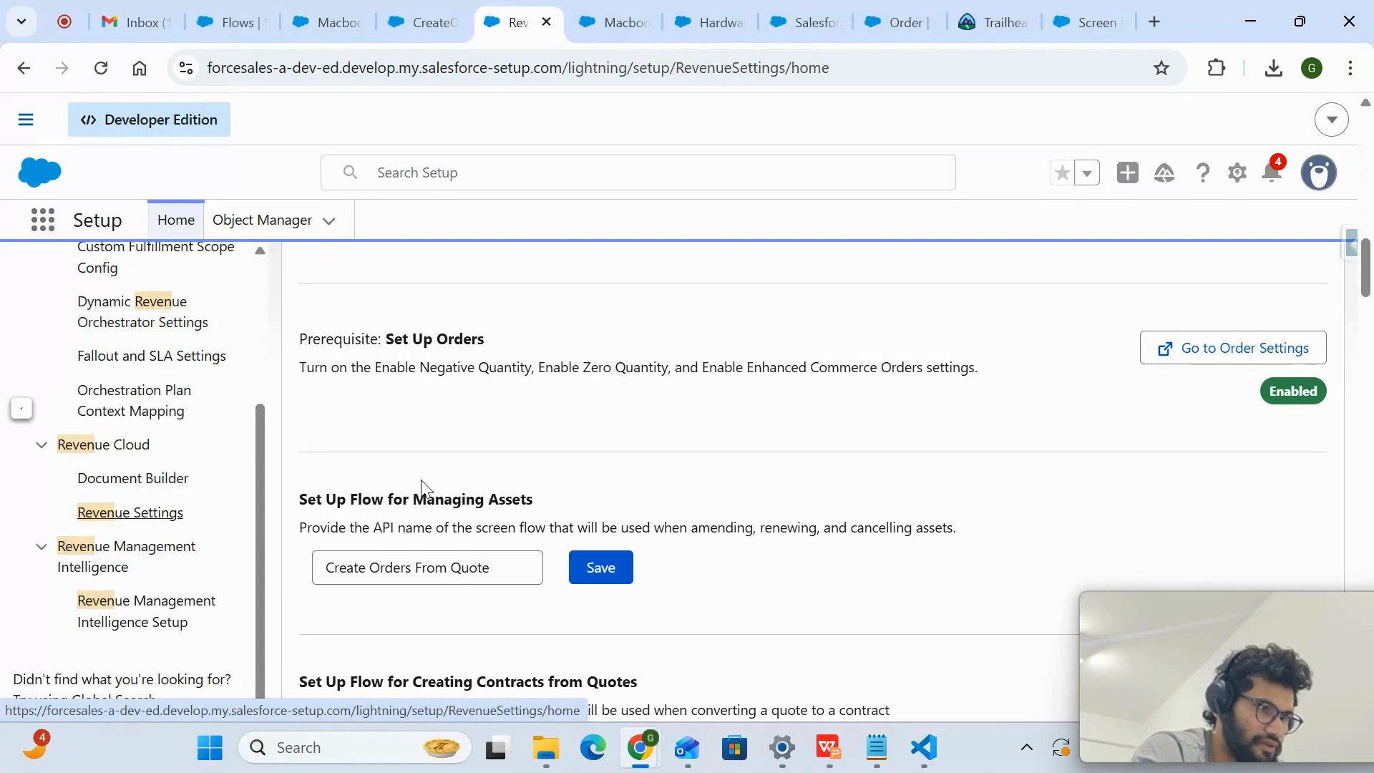
{"action": "scroll", "coordinate": [423, 490], "scroll_direction": "down", "scroll_amount": 2}
{"action": "scroll", "coordinate": [429, 480], "scroll_direction": "down", "scroll_amount": 2}
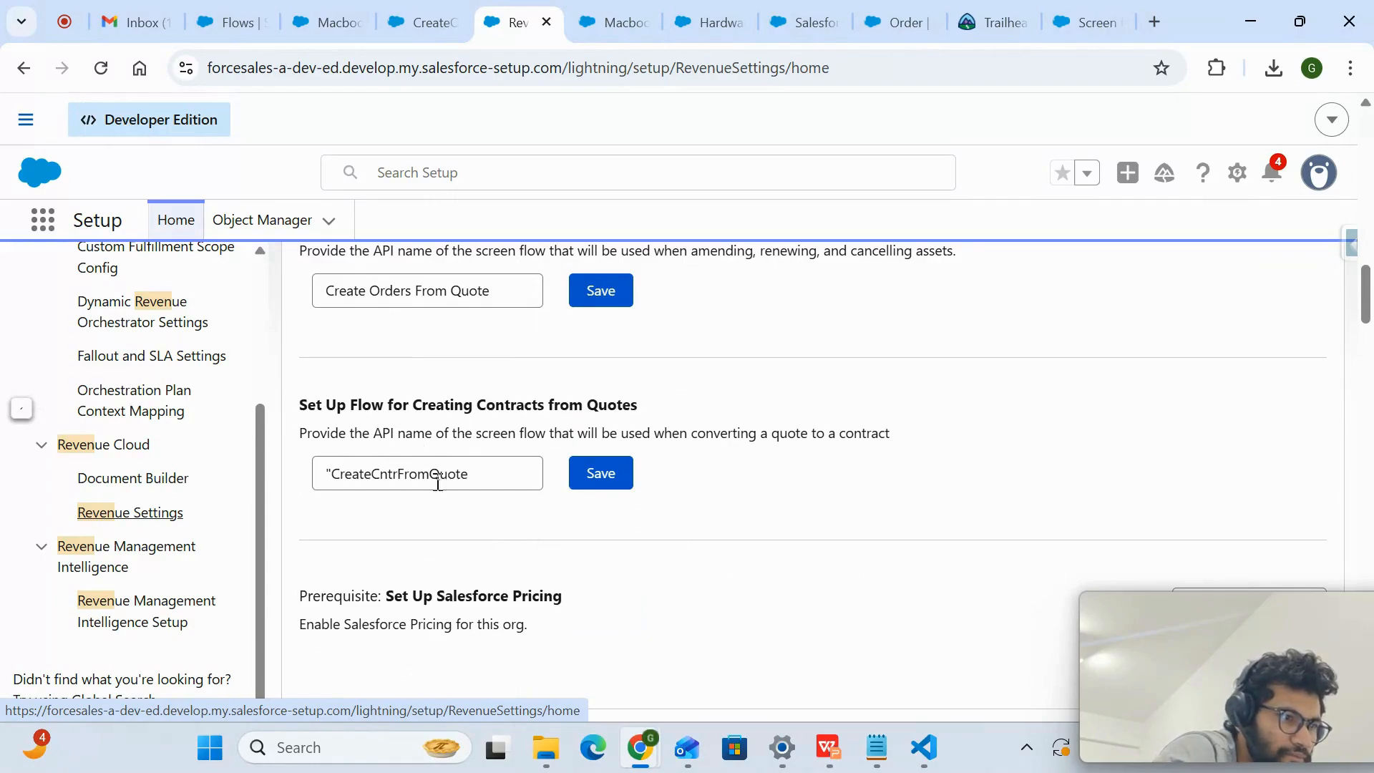
{"action": "scroll", "coordinate": [372, 458], "scroll_direction": "down", "scroll_amount": 4}
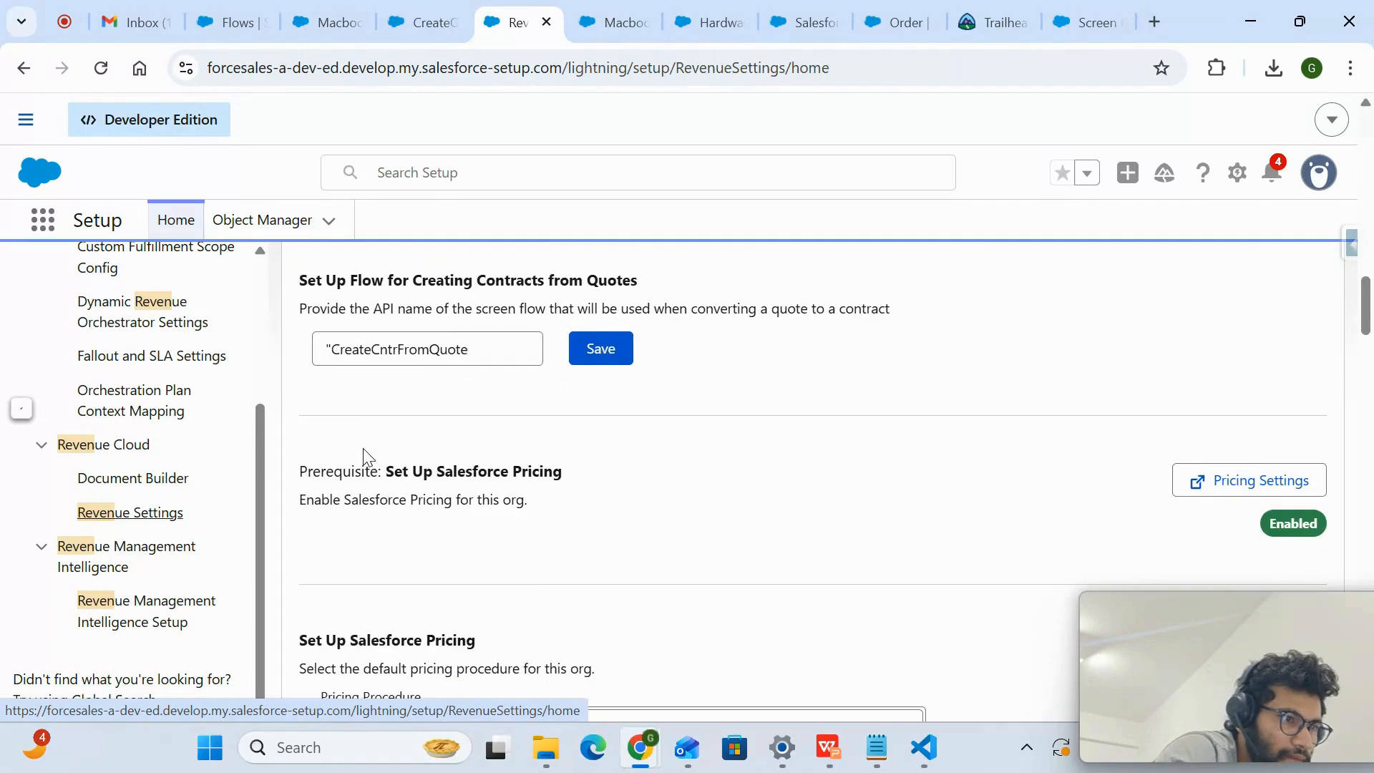
{"action": "scroll", "coordinate": [368, 458], "scroll_direction": "up", "scroll_amount": 5}
{"action": "scroll", "coordinate": [369, 459], "scroll_direction": "up", "scroll_amount": 3}
{"action": "scroll", "coordinate": [369, 458], "scroll_direction": "down", "scroll_amount": 5}
{"action": "scroll", "coordinate": [368, 458], "scroll_direction": "up", "scroll_amount": 4}
{"action": "scroll", "coordinate": [368, 458], "scroll_direction": "down", "scroll_amount": 8}
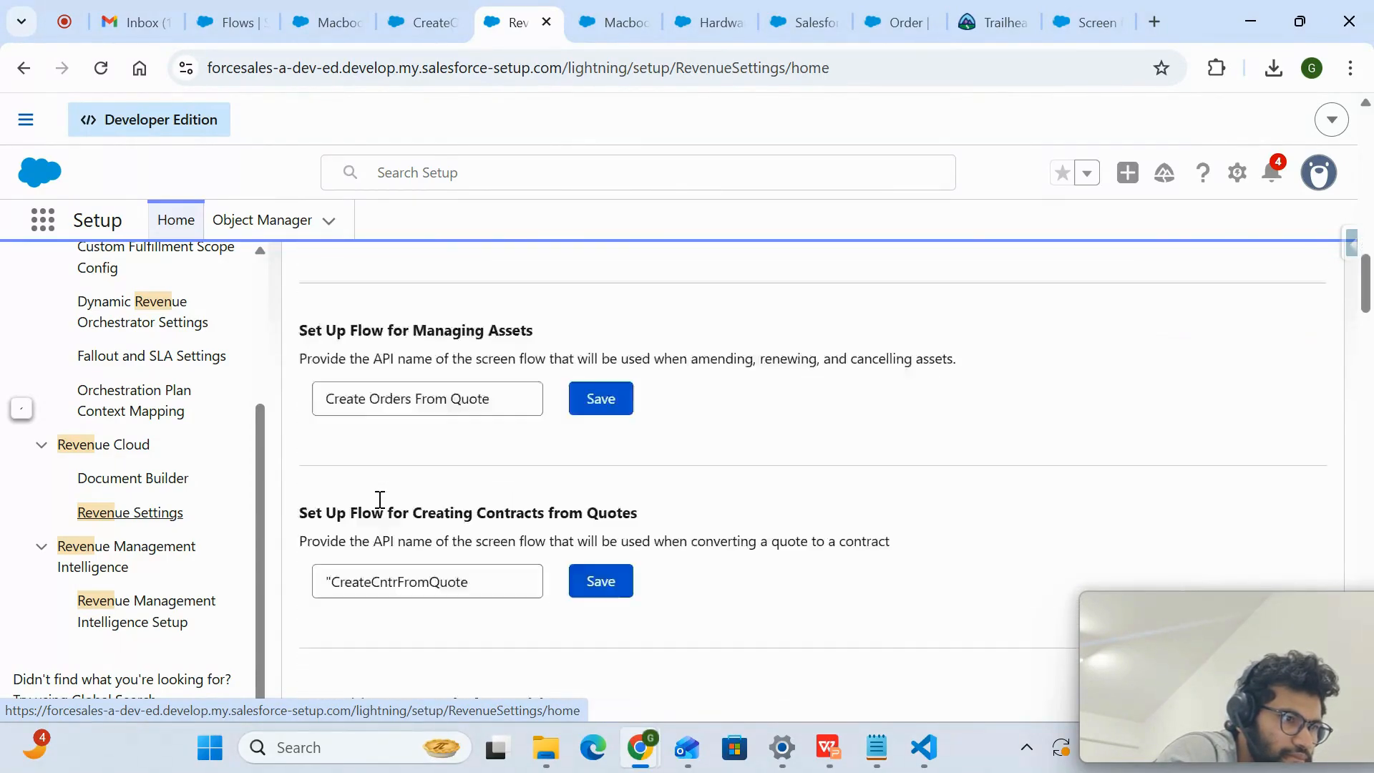
{"action": "scroll", "coordinate": [380, 500], "scroll_direction": "down", "scroll_amount": 8}
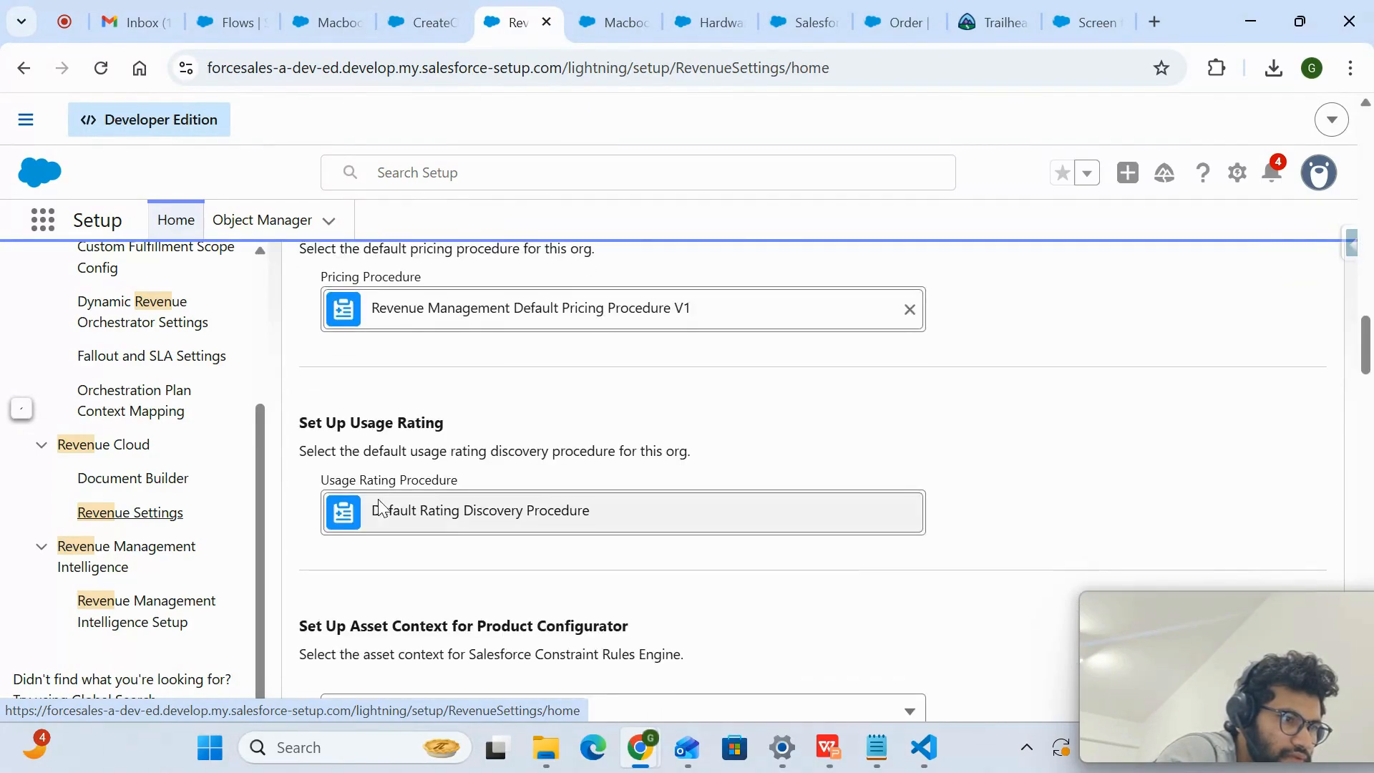
{"action": "scroll", "coordinate": [380, 500], "scroll_direction": "down", "scroll_amount": 10}
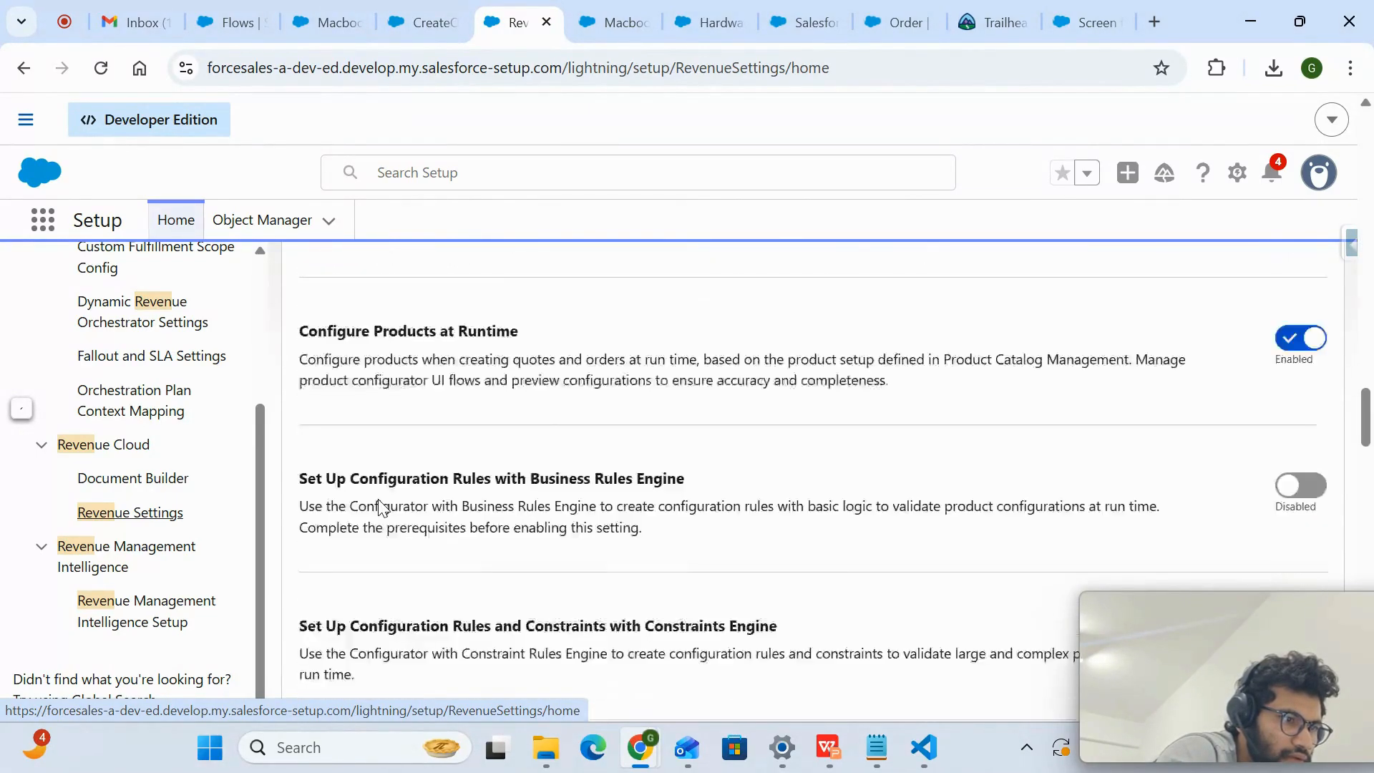
- Find the setting in Revenue Settings that defines the screen flow for creating orders from quotes
{"action": "scroll", "coordinate": [378, 500], "scroll_direction": "up", "scroll_amount": 11}
{"action": "scroll", "coordinate": [377, 500], "scroll_direction": "up", "scroll_amount": 4}
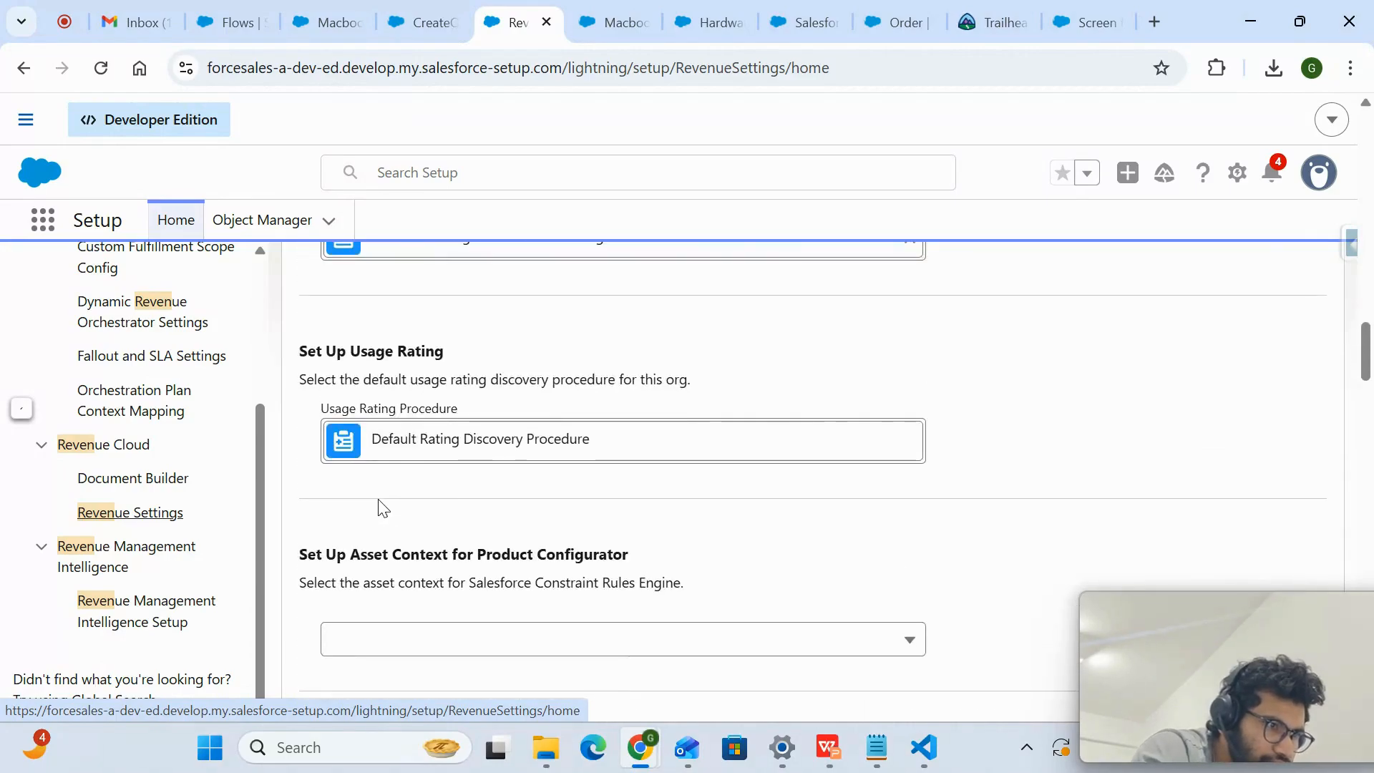
{"action": "scroll", "coordinate": [381, 505], "scroll_direction": "up", "scroll_amount": 8}
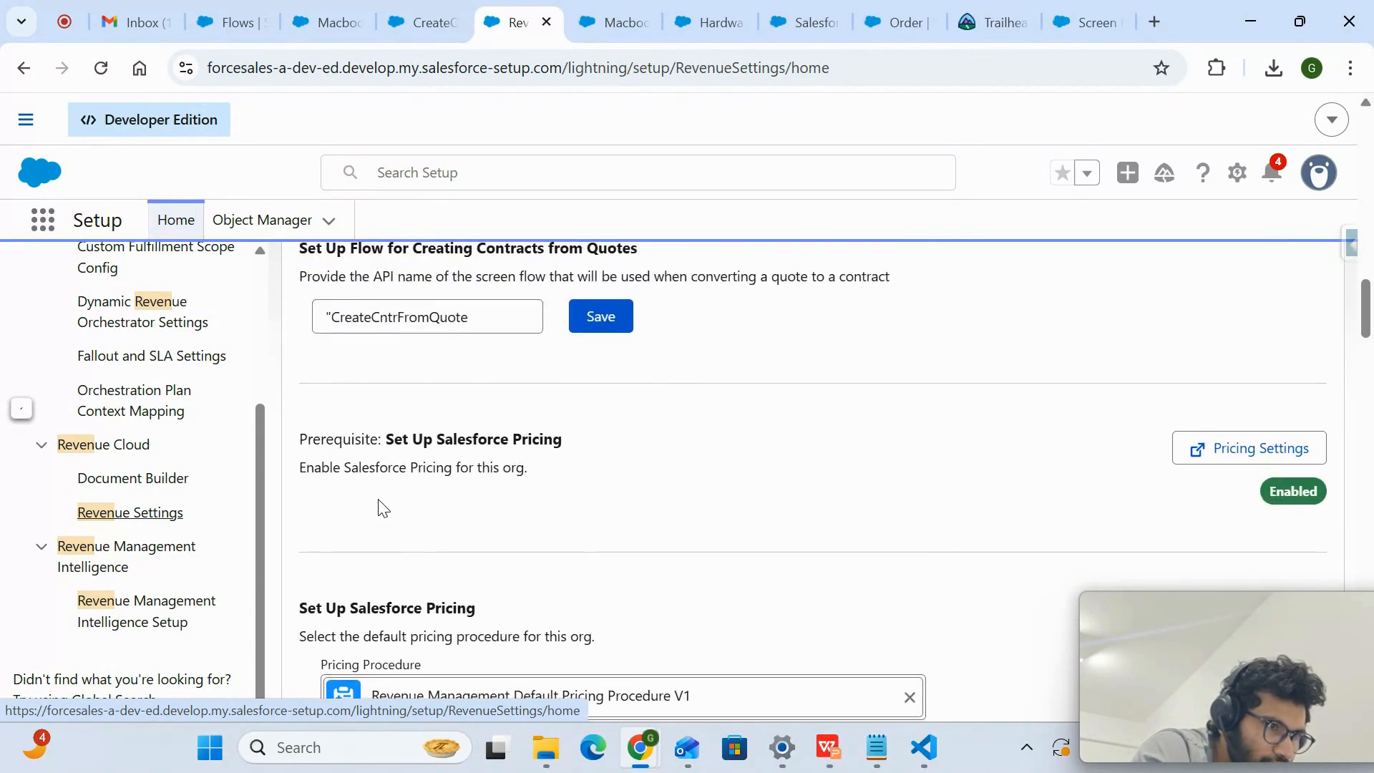
{"action": "scroll", "coordinate": [380, 506], "scroll_direction": "up", "scroll_amount": 3}
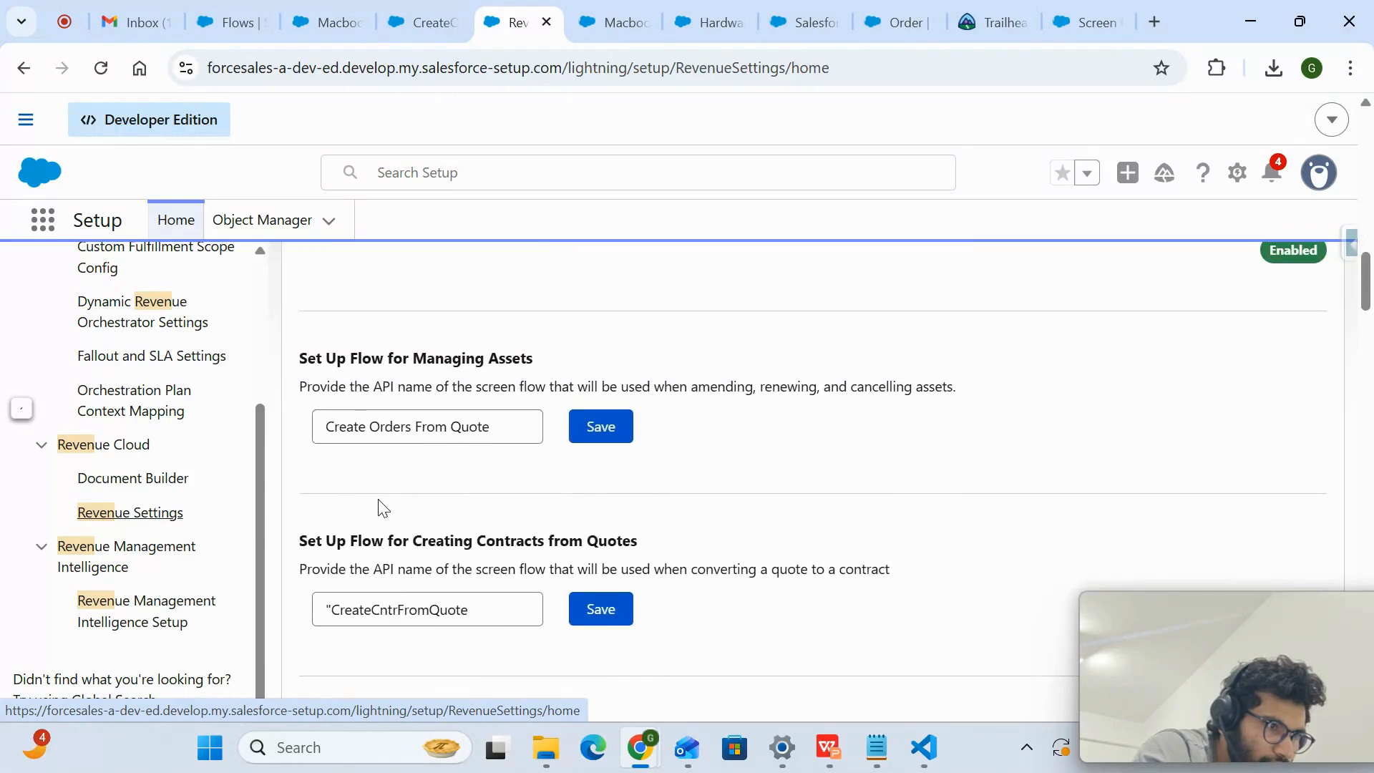
{"action": "scroll", "coordinate": [380, 506], "scroll_direction": "up", "scroll_amount": 3}
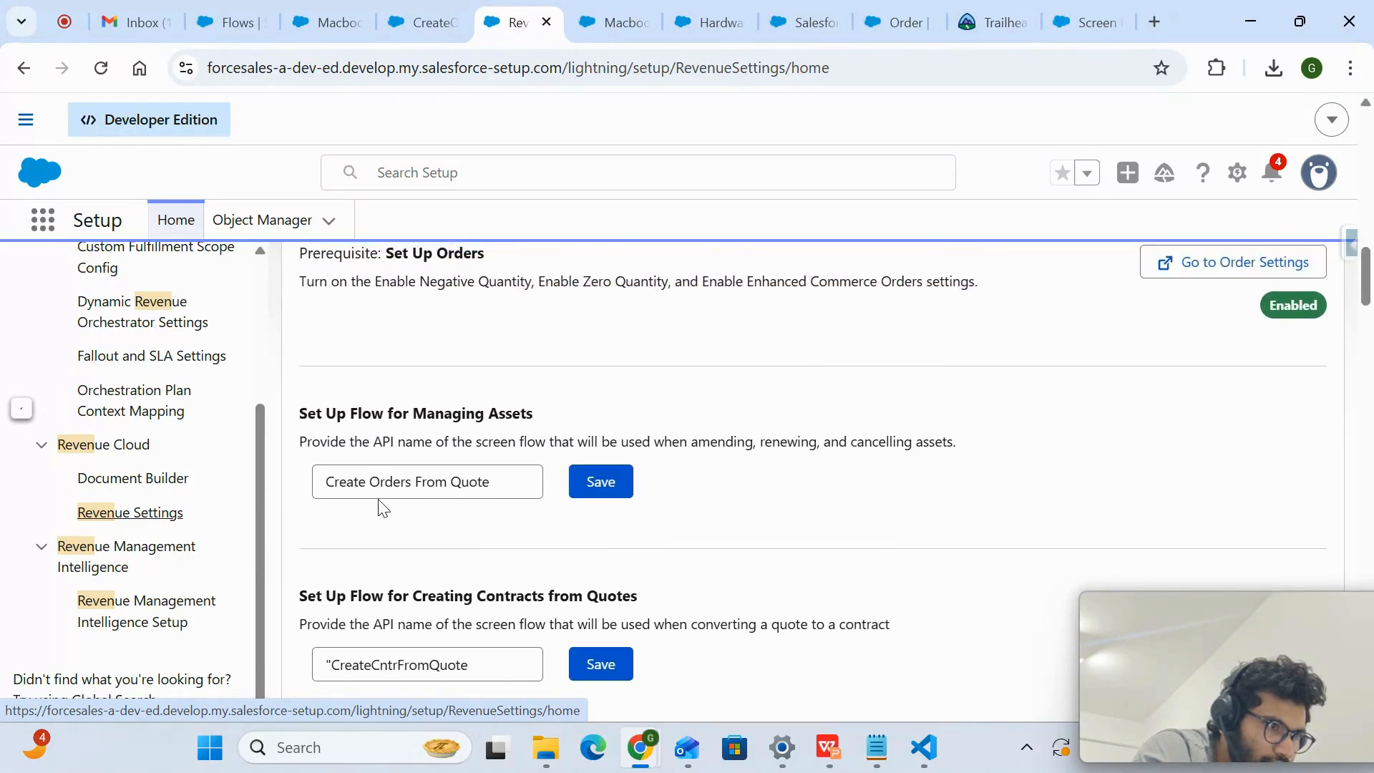
{"action": "scroll", "coordinate": [380, 506], "scroll_direction": "up", "scroll_amount": 1}
{"action": "scroll", "coordinate": [380, 506], "scroll_direction": "down", "scroll_amount": 2}
{"action": "scroll", "coordinate": [383, 507], "scroll_direction": "up", "scroll_amount": 3}
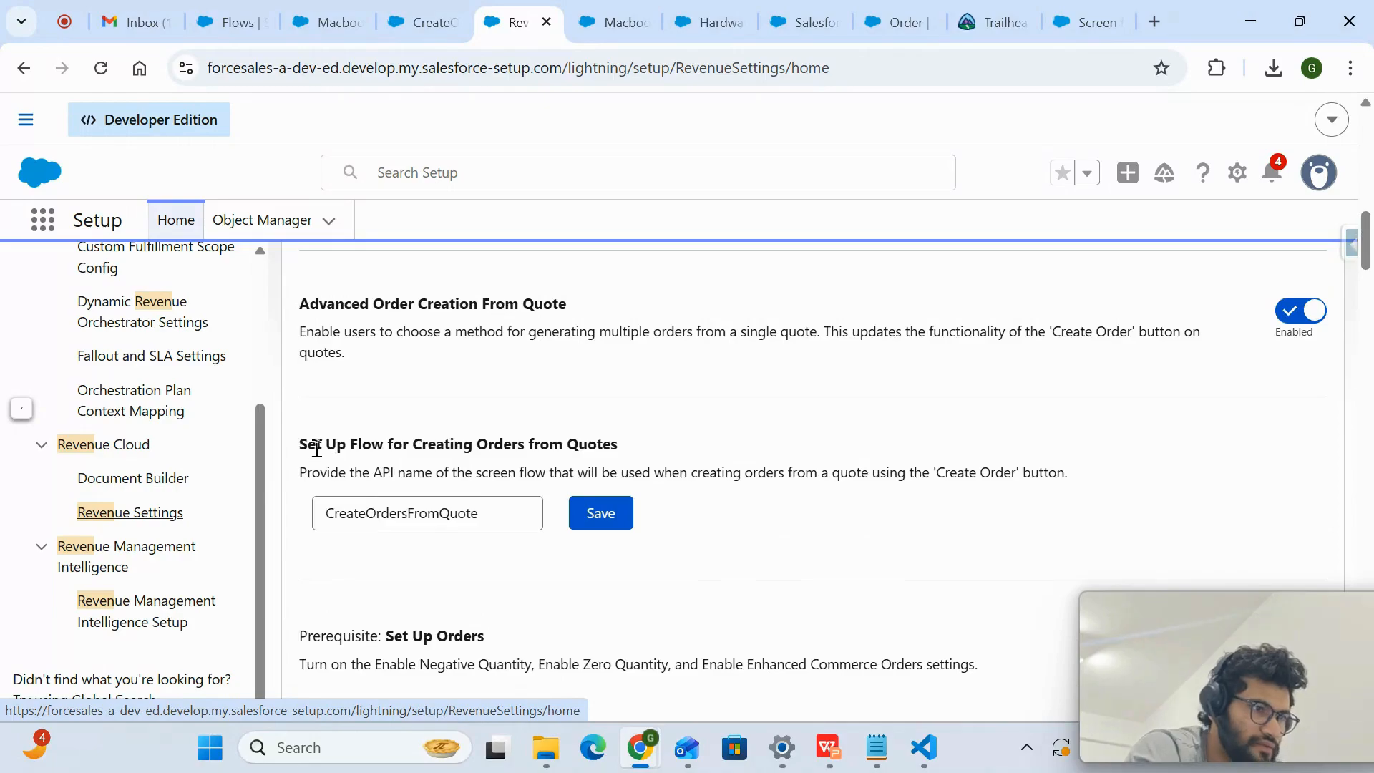
- Highlight the Set Up Flow for Creating Orders from Quotes heading and save CreateOrdersFromQuote as its flow API name
{"action": "left_click_drag", "start_coordinate": [323, 444], "coordinate": [591, 449]}
{"action": "left_click", "coordinate": [590, 449]}
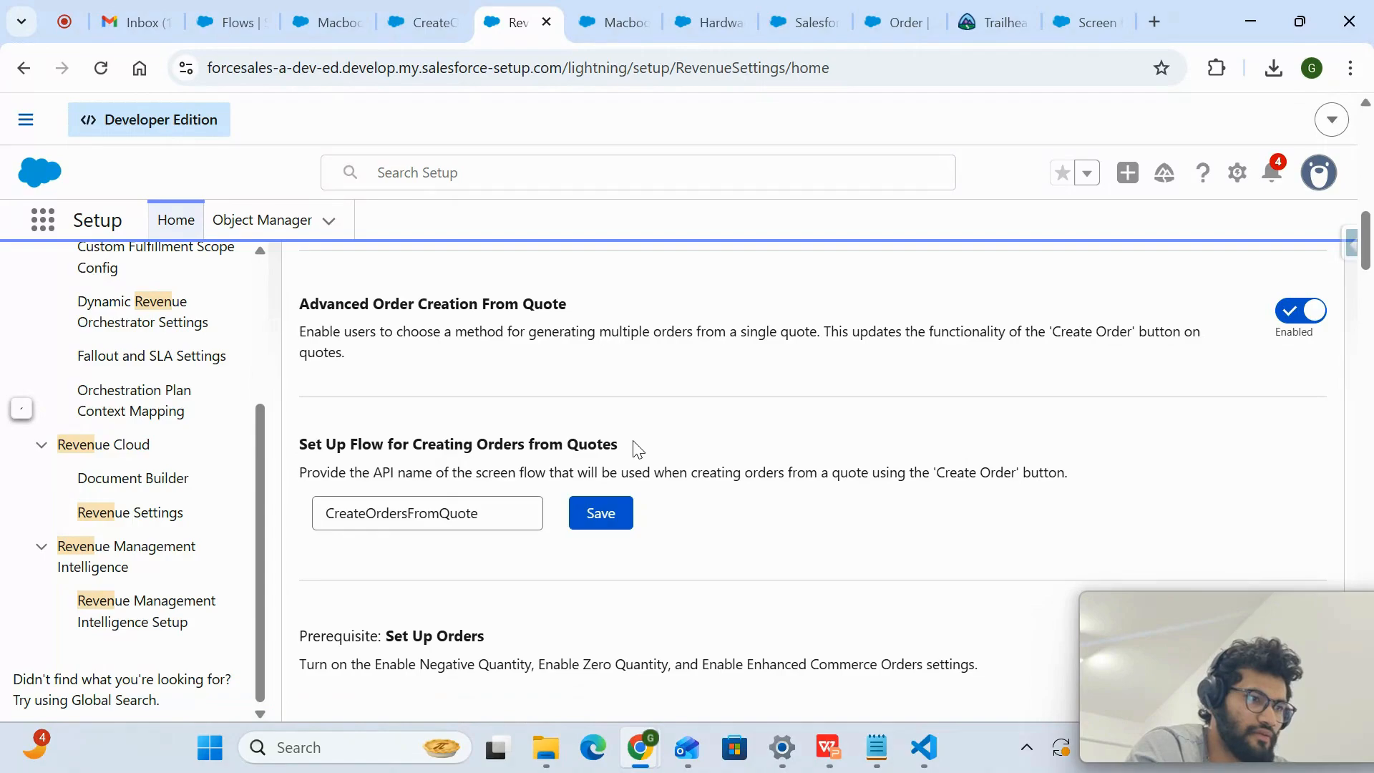
{"action": "left_click_drag", "start_coordinate": [626, 445], "coordinate": [458, 445]}
{"action": "left_click", "coordinate": [371, 436]}
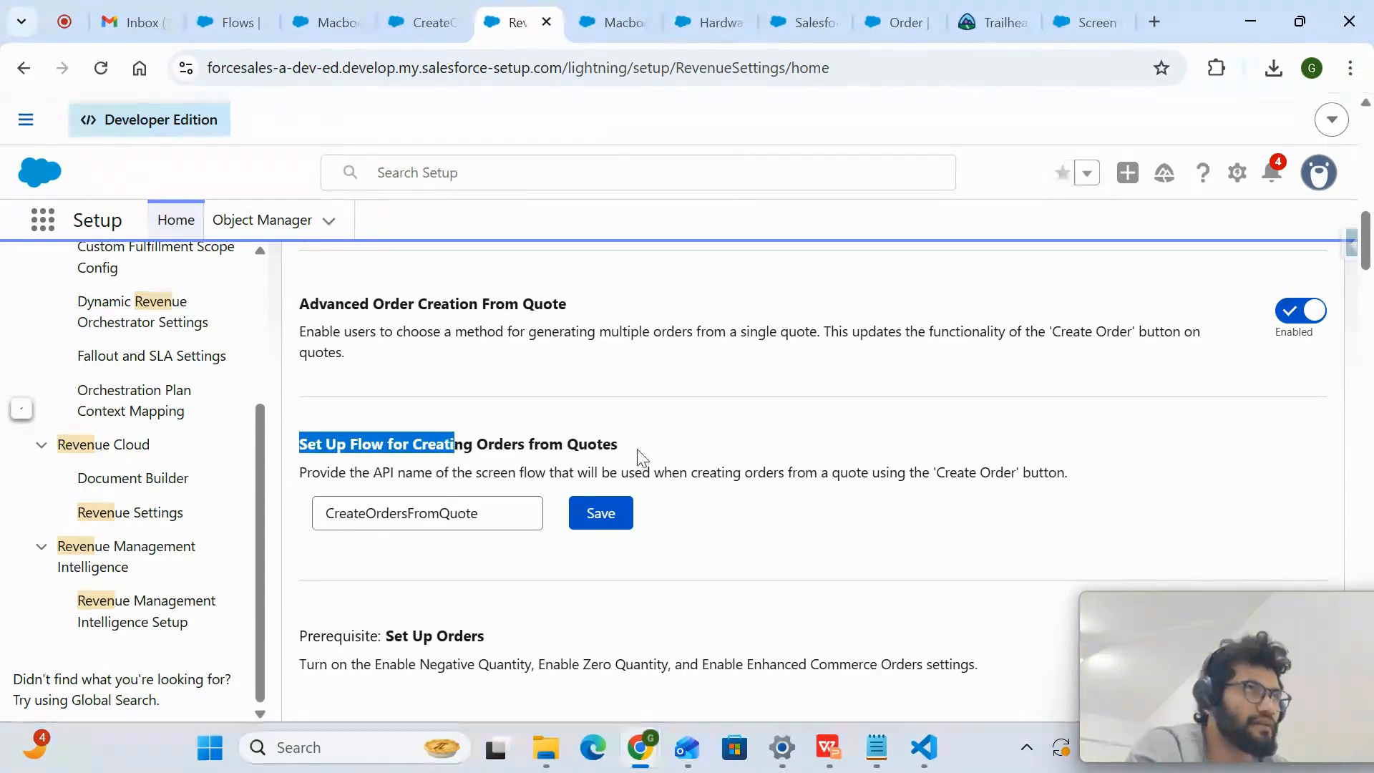
{"action": "left_click_drag", "start_coordinate": [636, 454], "coordinate": [475, 436]}
{"action": "left_click_drag", "start_coordinate": [502, 514], "coordinate": [342, 521]}
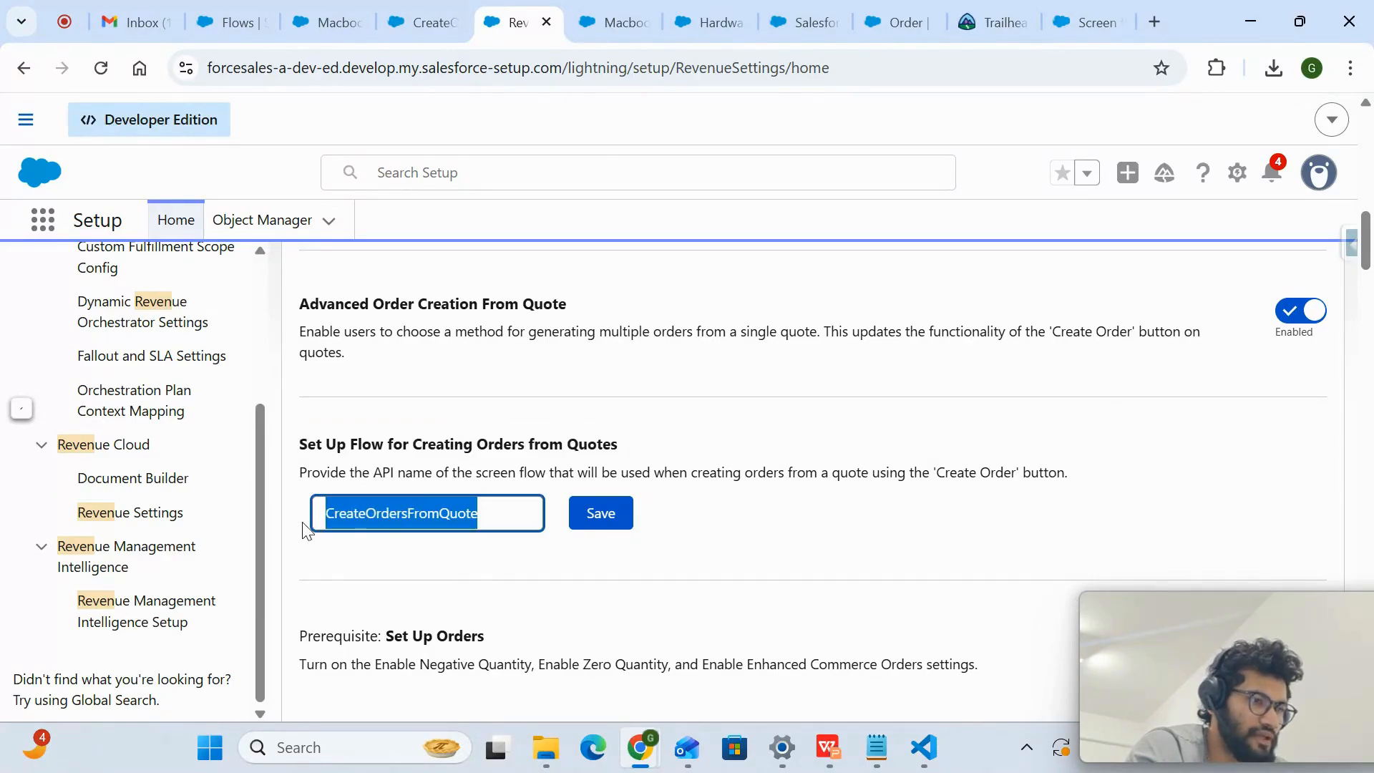
{"action": "left_click", "coordinate": [598, 526]}
- Show the CreateOrdersFromQuote flow in Flow Builder and the Order object's details in Object Manager
{"action": "left_click", "coordinate": [607, 14]}
{"action": "left_click", "coordinate": [525, 16]}
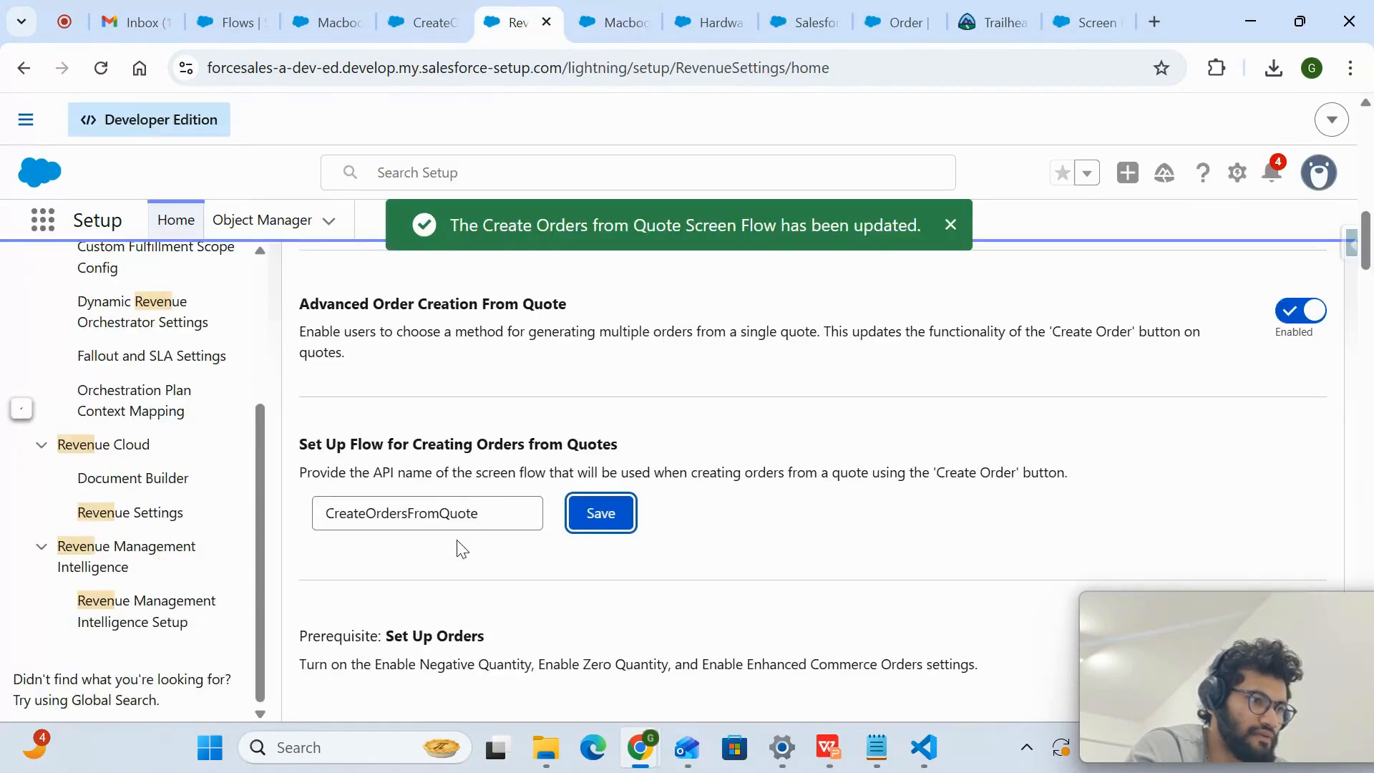
{"action": "left_click", "coordinate": [438, 8]}
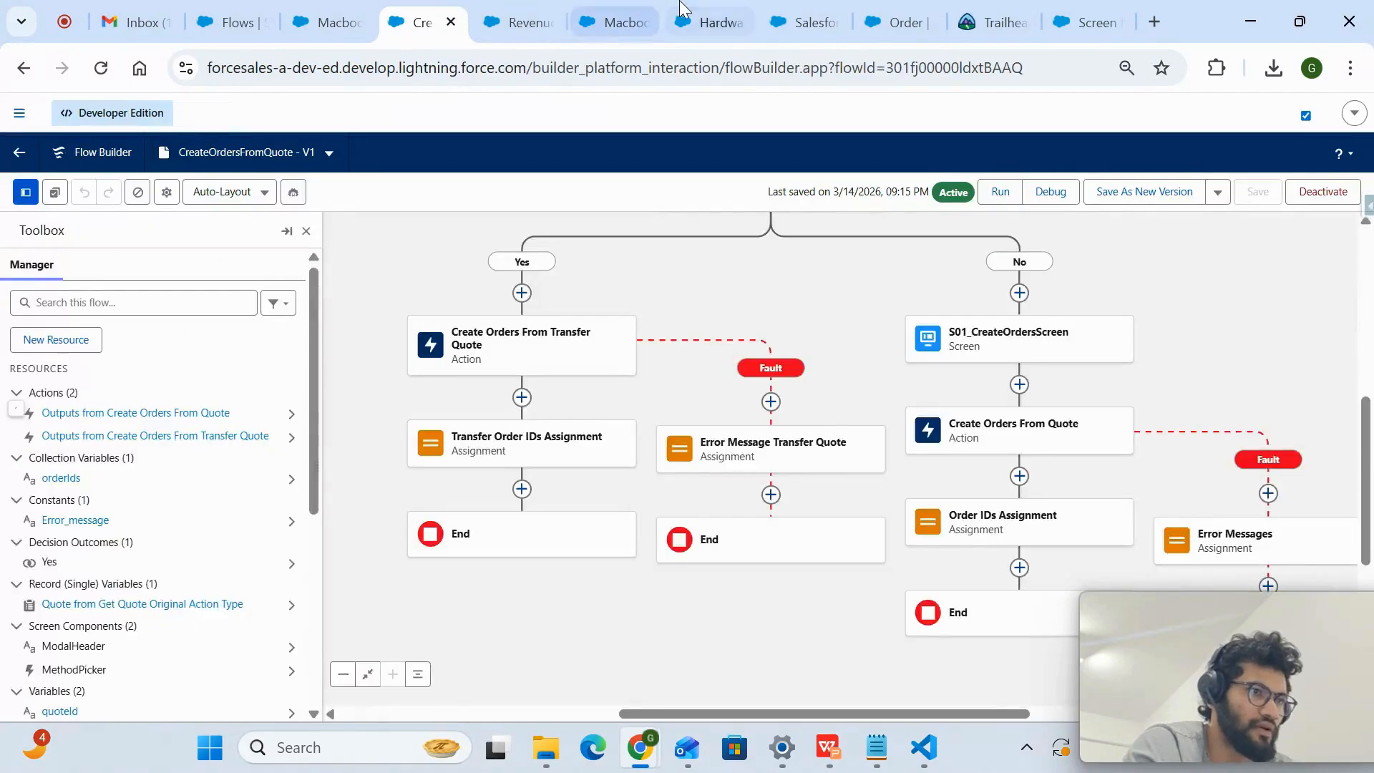
{"action": "left_click", "coordinate": [691, 11]}
{"action": "left_click", "coordinate": [837, 16]}
{"action": "left_click", "coordinate": [901, 11]}
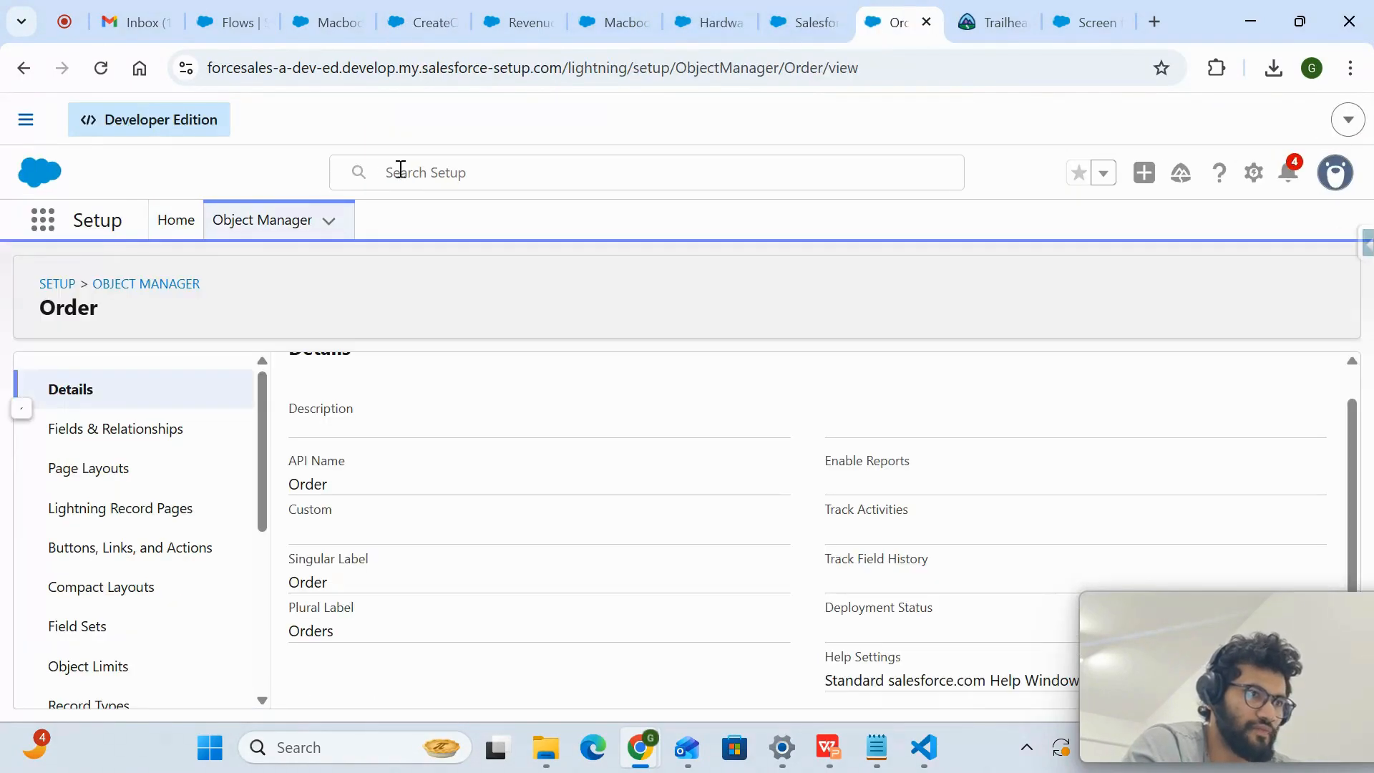
- Open Setup in a new browser tab and place that tab beside the Revenue Settings tab
{"action": "left_click", "coordinate": [1262, 179]}
{"action": "left_click", "coordinate": [1187, 257]}
{"action": "left_click_drag", "start_coordinate": [900, 28], "coordinate": [566, 21]}
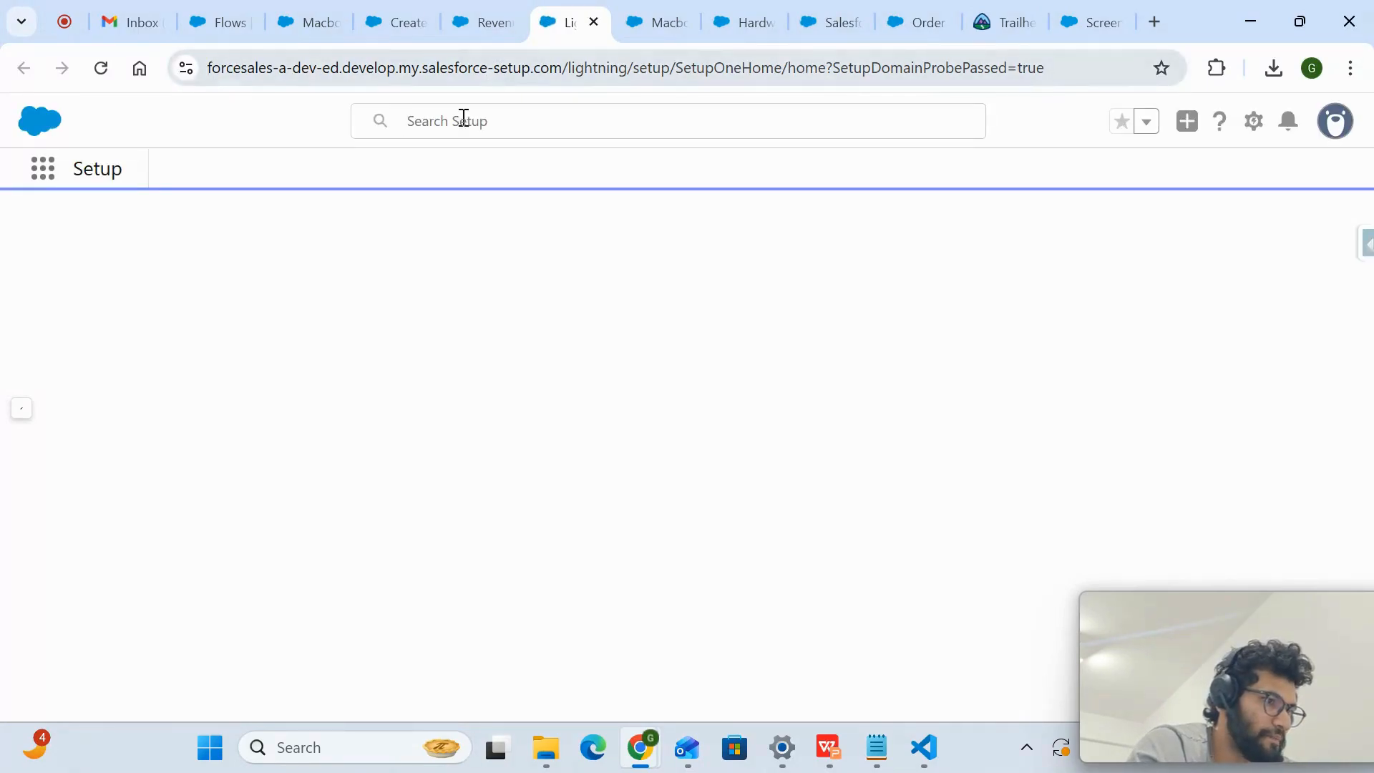
- Find the Flows page in Setup by searching for "flow" and look through the All Flows list
{"action": "left_click", "coordinate": [134, 285]}
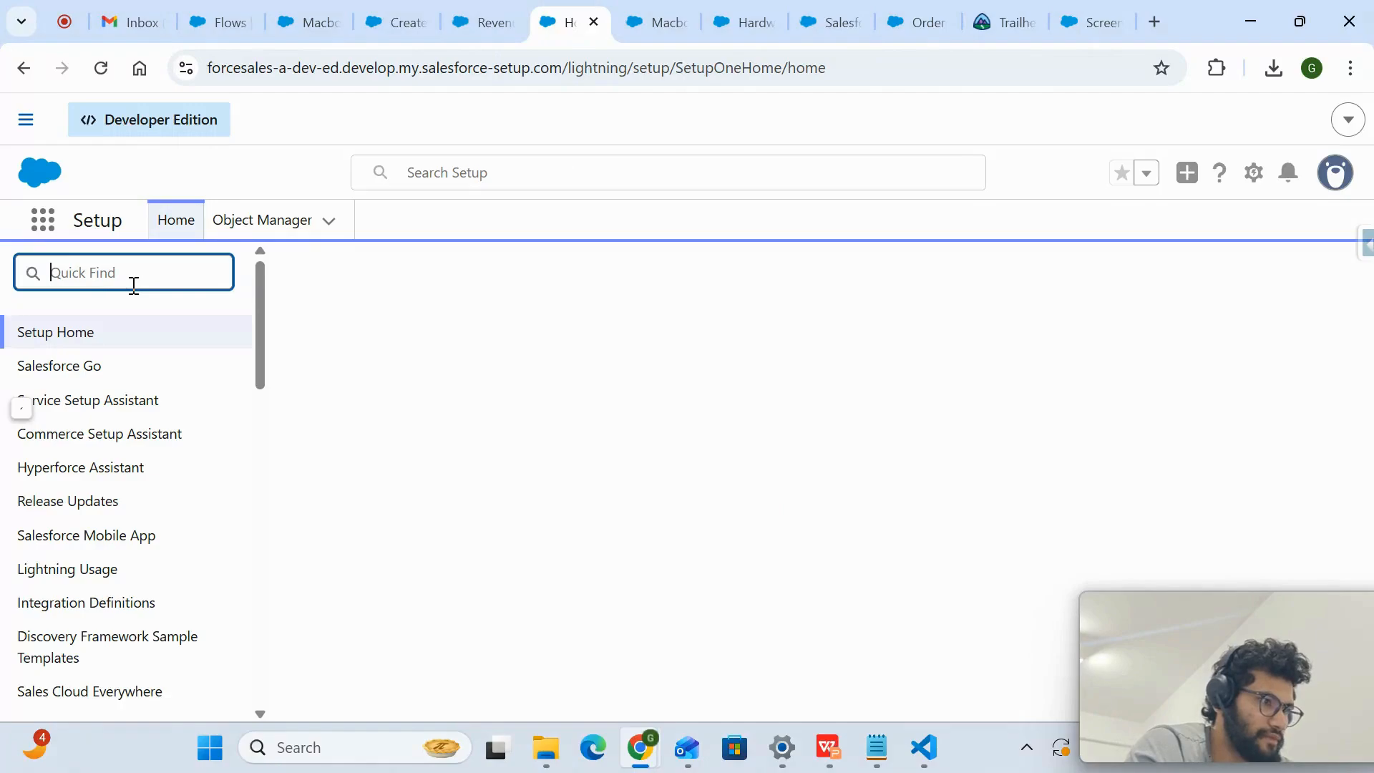
{"action": "type", "text": "flow"}
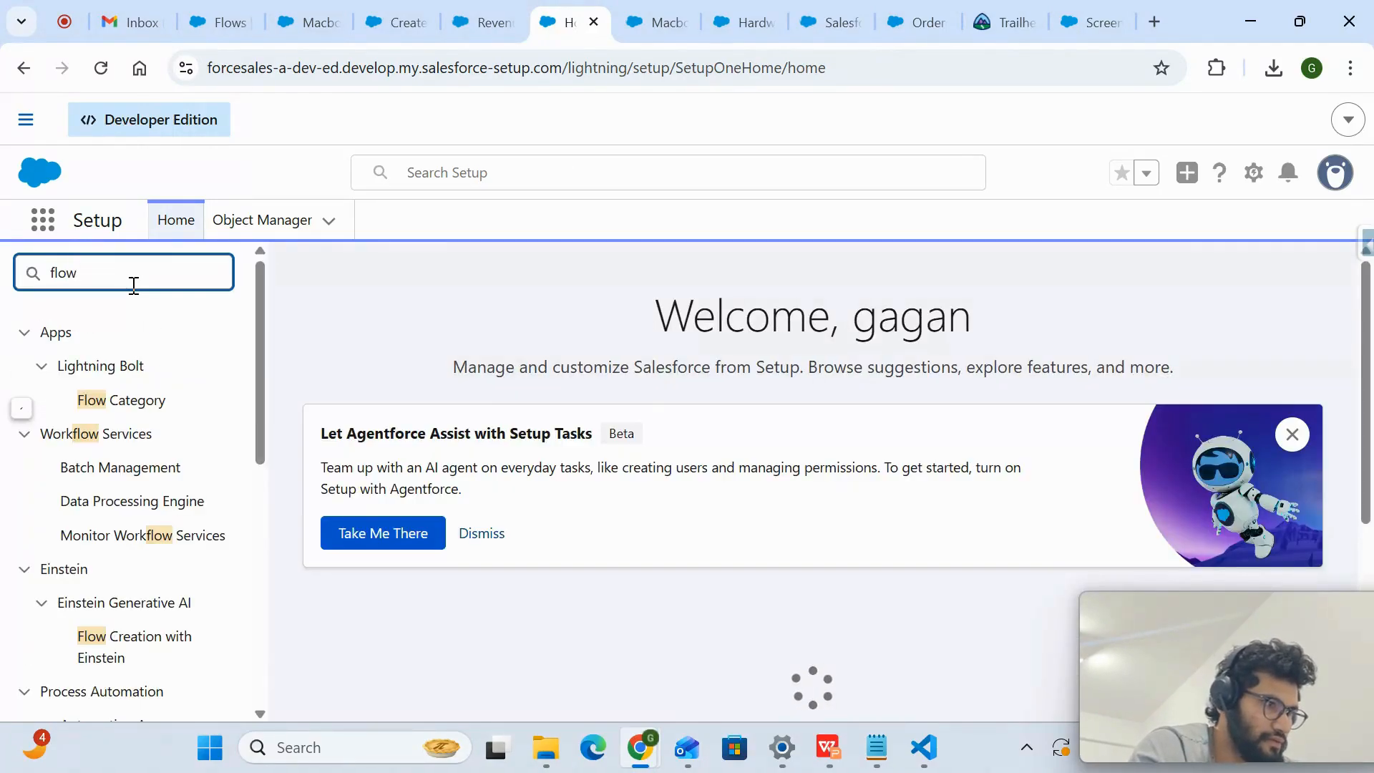
{"action": "scroll", "coordinate": [116, 501], "scroll_direction": "down", "scroll_amount": 3}
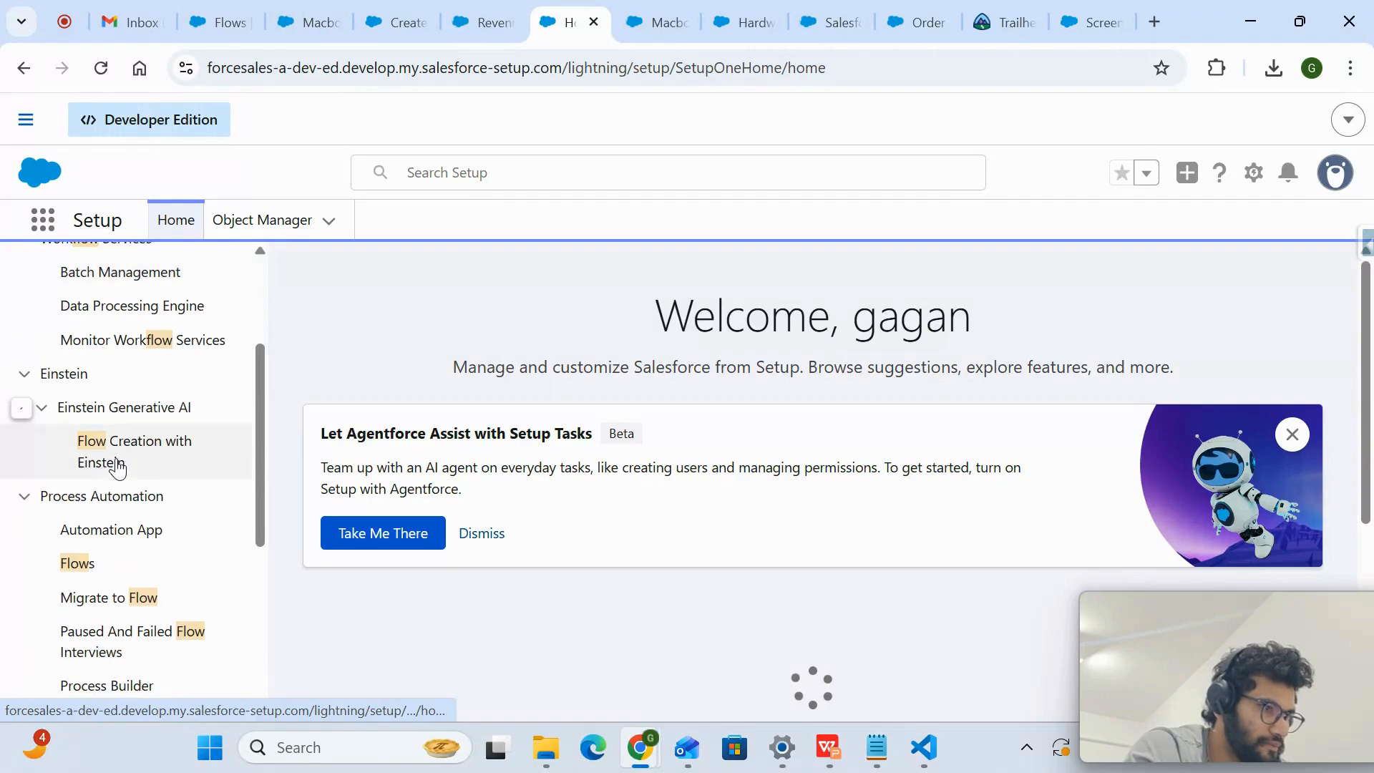
{"action": "left_click", "coordinate": [77, 564]}
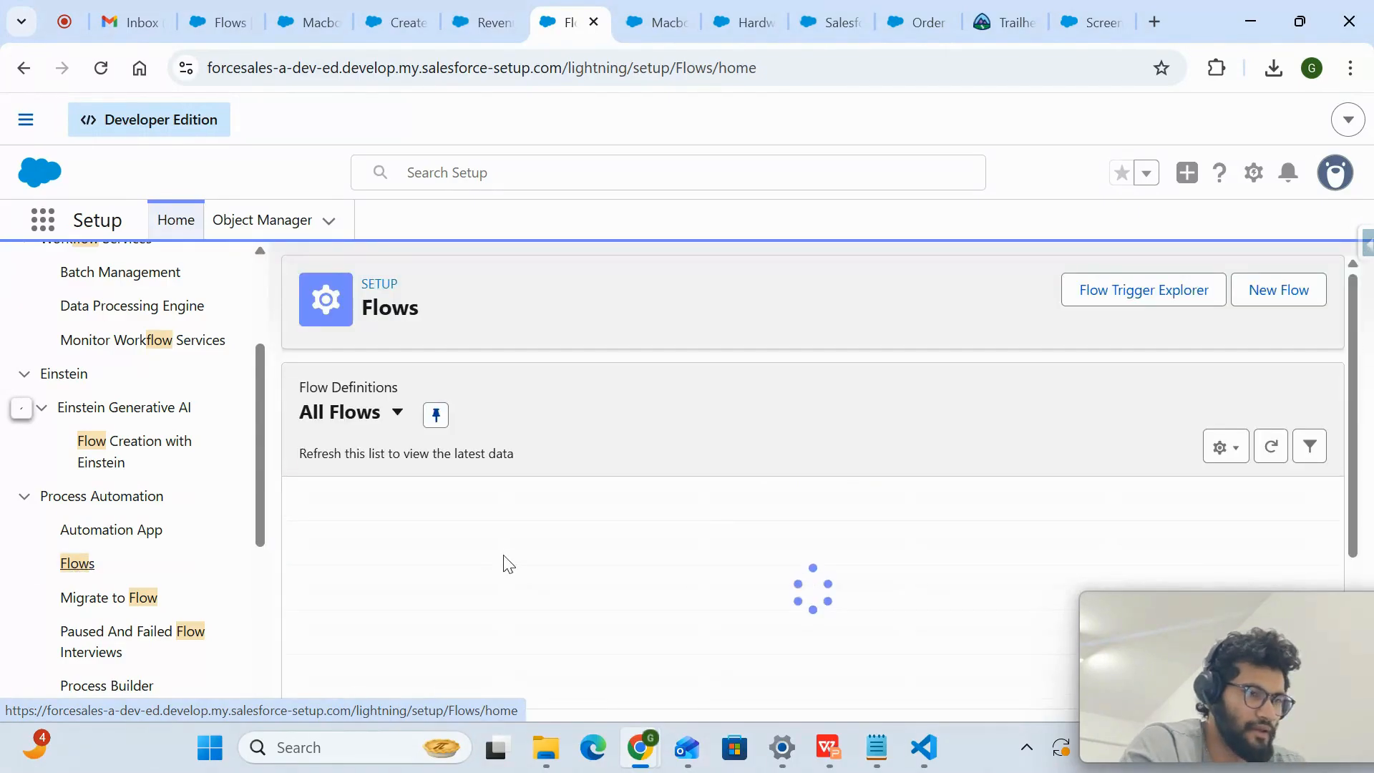
{"action": "scroll", "coordinate": [507, 563], "scroll_direction": "down", "scroll_amount": 2}
{"action": "scroll", "coordinate": [504, 556], "scroll_direction": "down", "scroll_amount": 5}
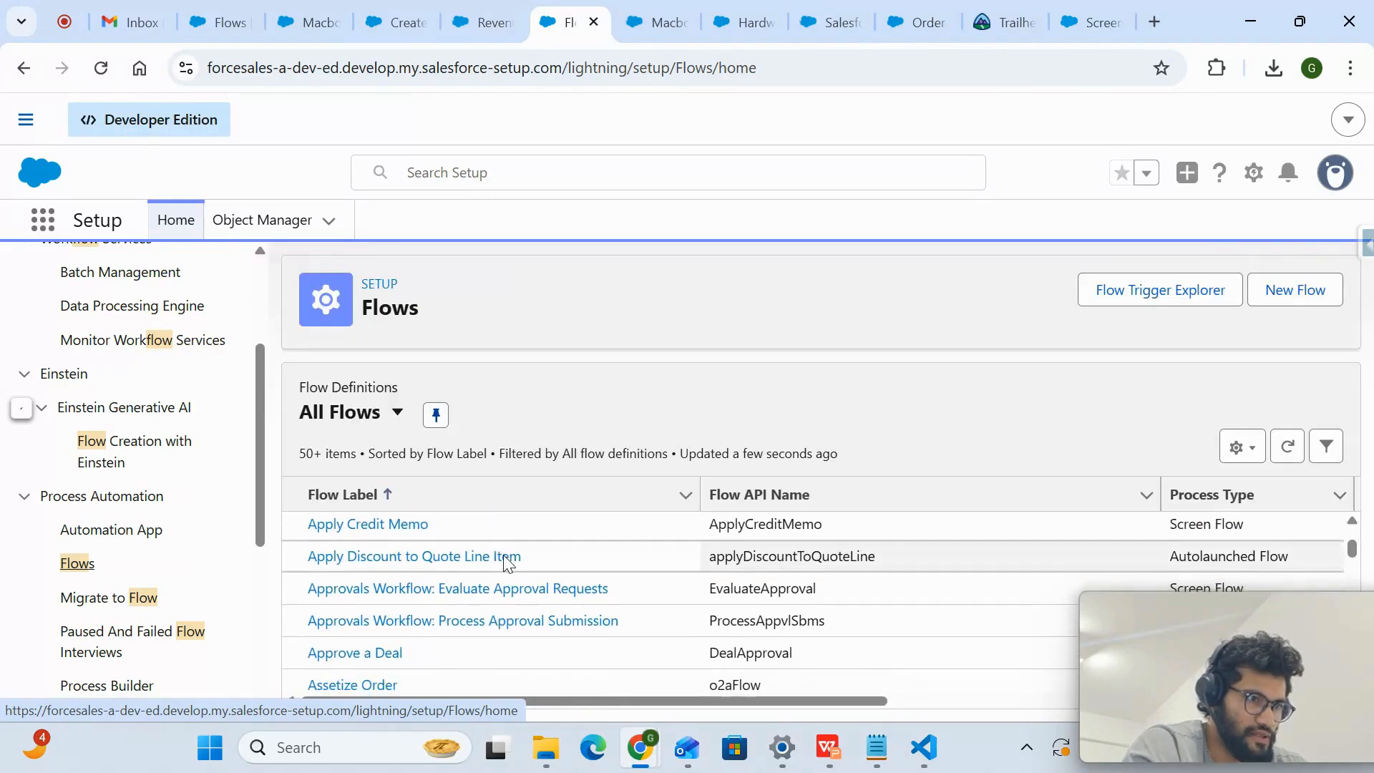
- Search the All Flows page for "order" and go through the matches to the order-creation flows
{"action": "left_click", "coordinate": [757, 379]}
{"action": "key", "text": "ctrl+f"}
{"action": "type", "text": "order"}
{"action": "key", "text": "Return"}
{"action": "key", "text": "Return"}
{"action": "key", "text": "Return"}
{"action": "key", "text": "Return"}
{"action": "key", "text": "Return"}
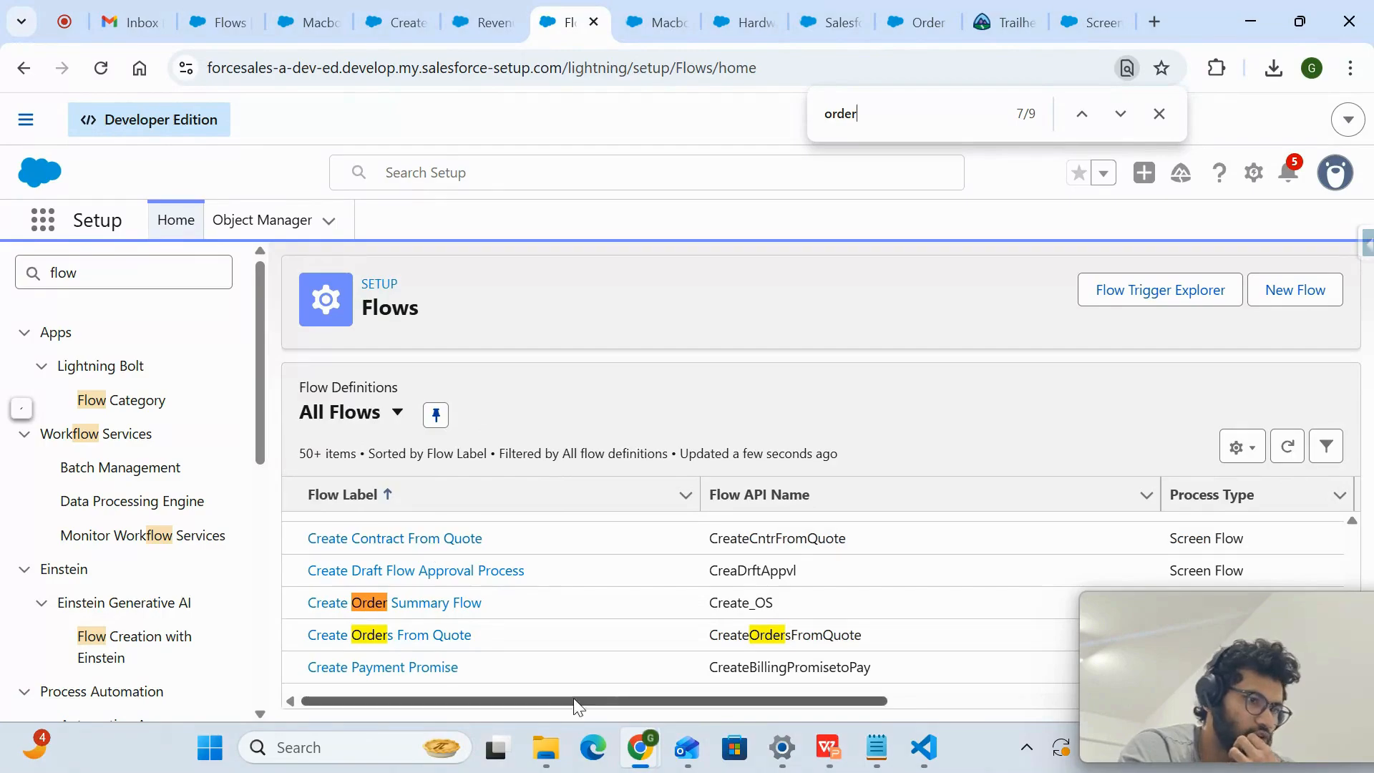
- Return to the Macbook pro quote, restart its Create Order action and generate a single order
{"action": "left_click", "coordinate": [484, 16]}
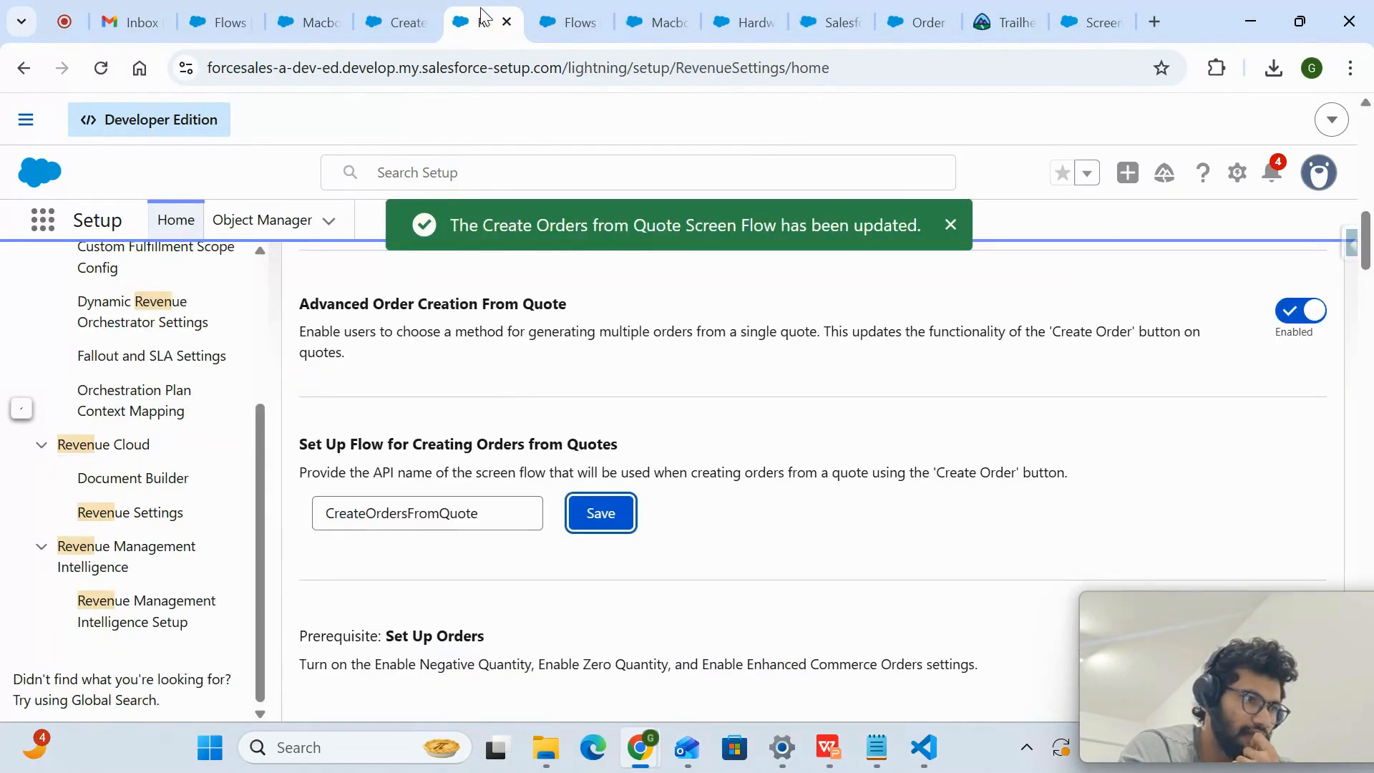
{"action": "left_click", "coordinate": [402, 10]}
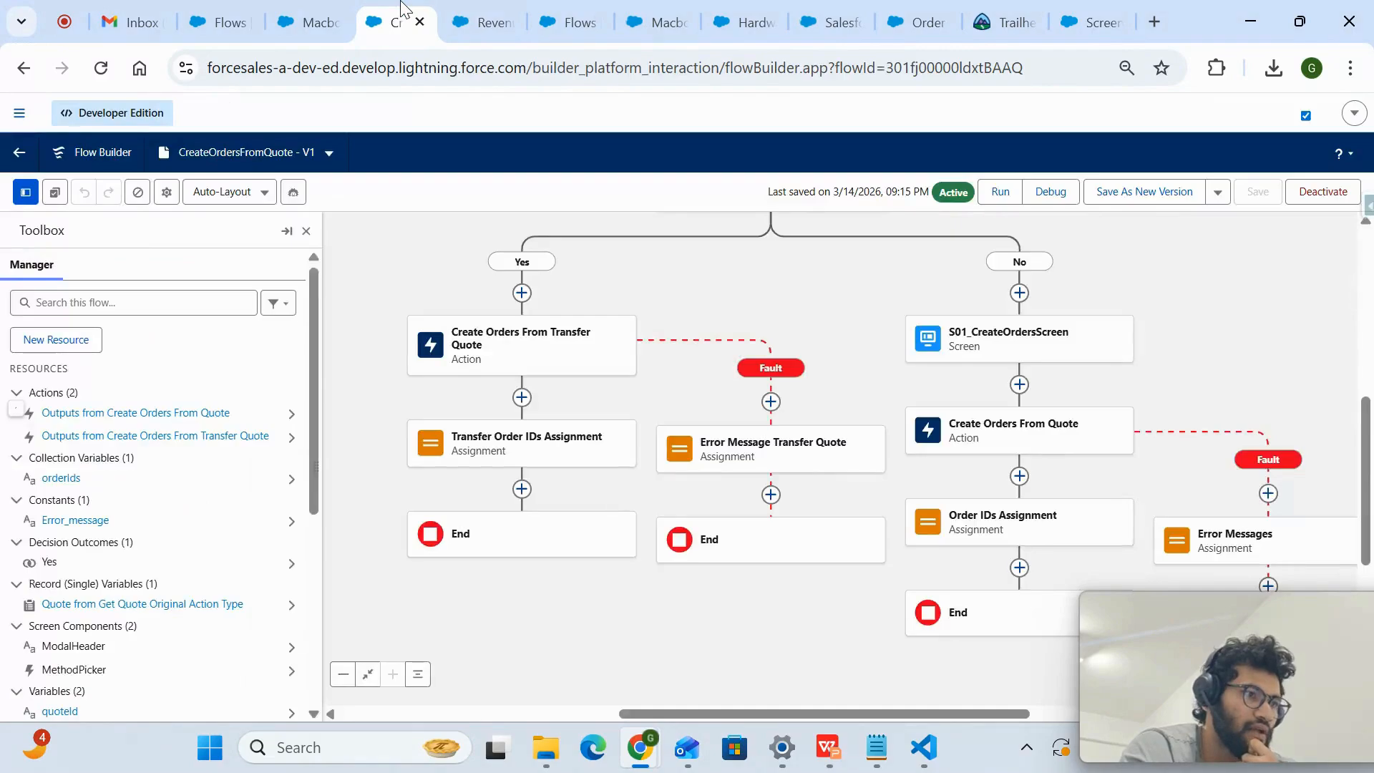
{"action": "left_click", "coordinate": [308, 20]}
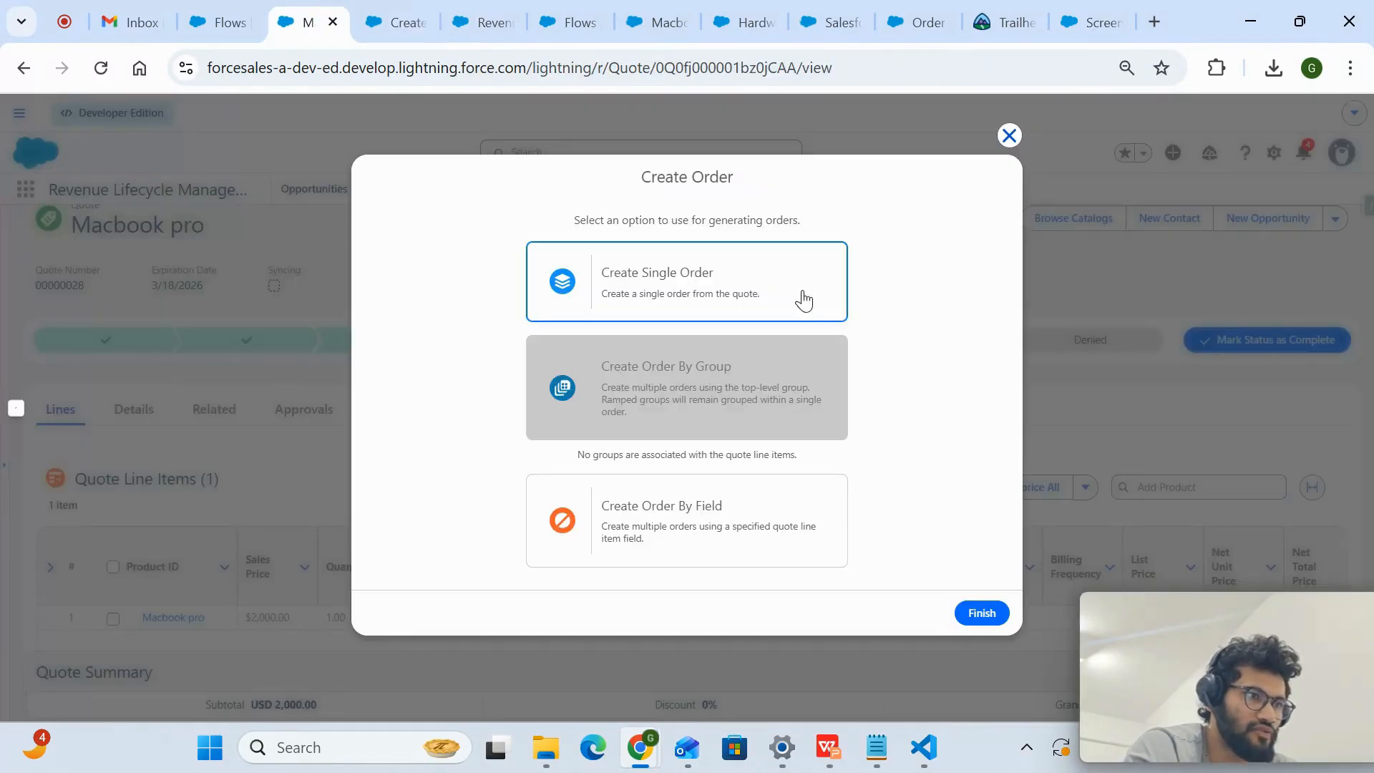
{"action": "left_click", "coordinate": [1009, 135]}
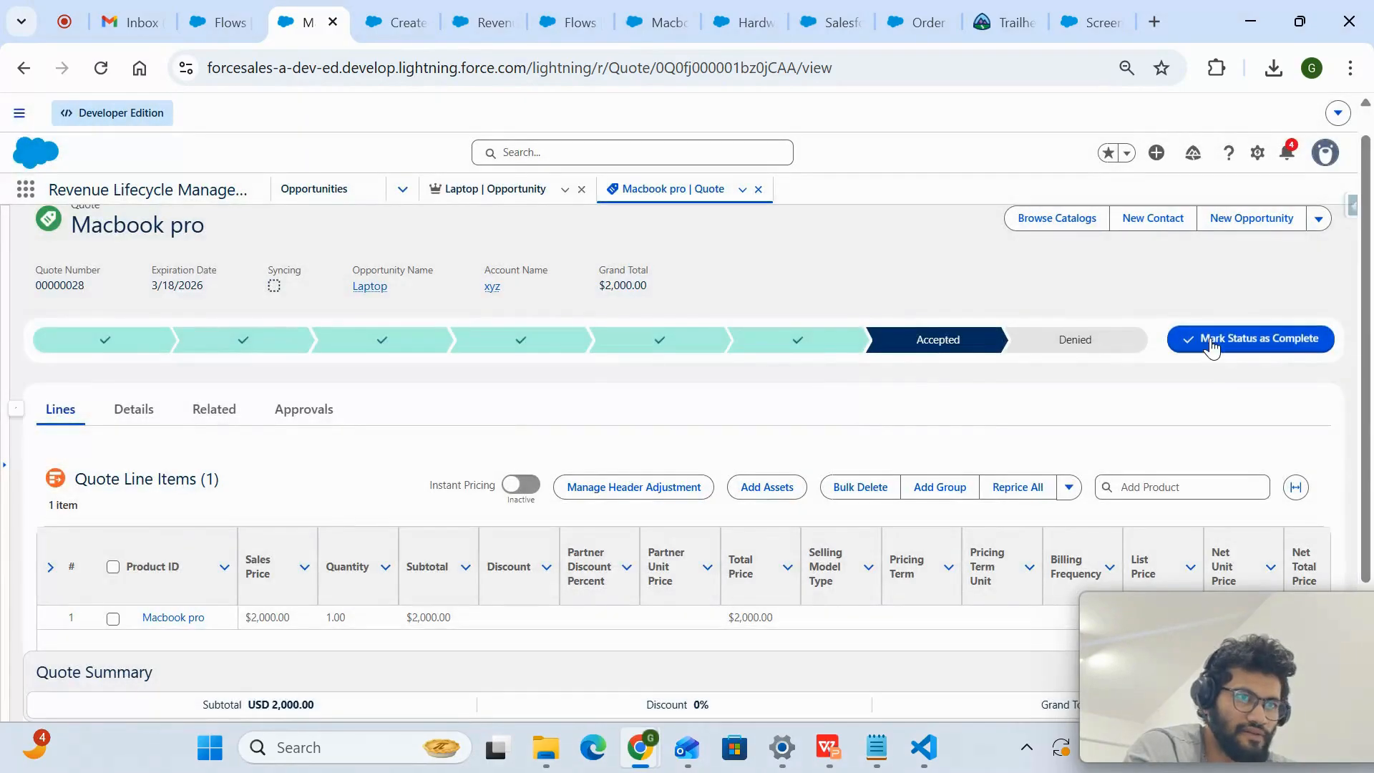
{"action": "left_click", "coordinate": [1319, 219]}
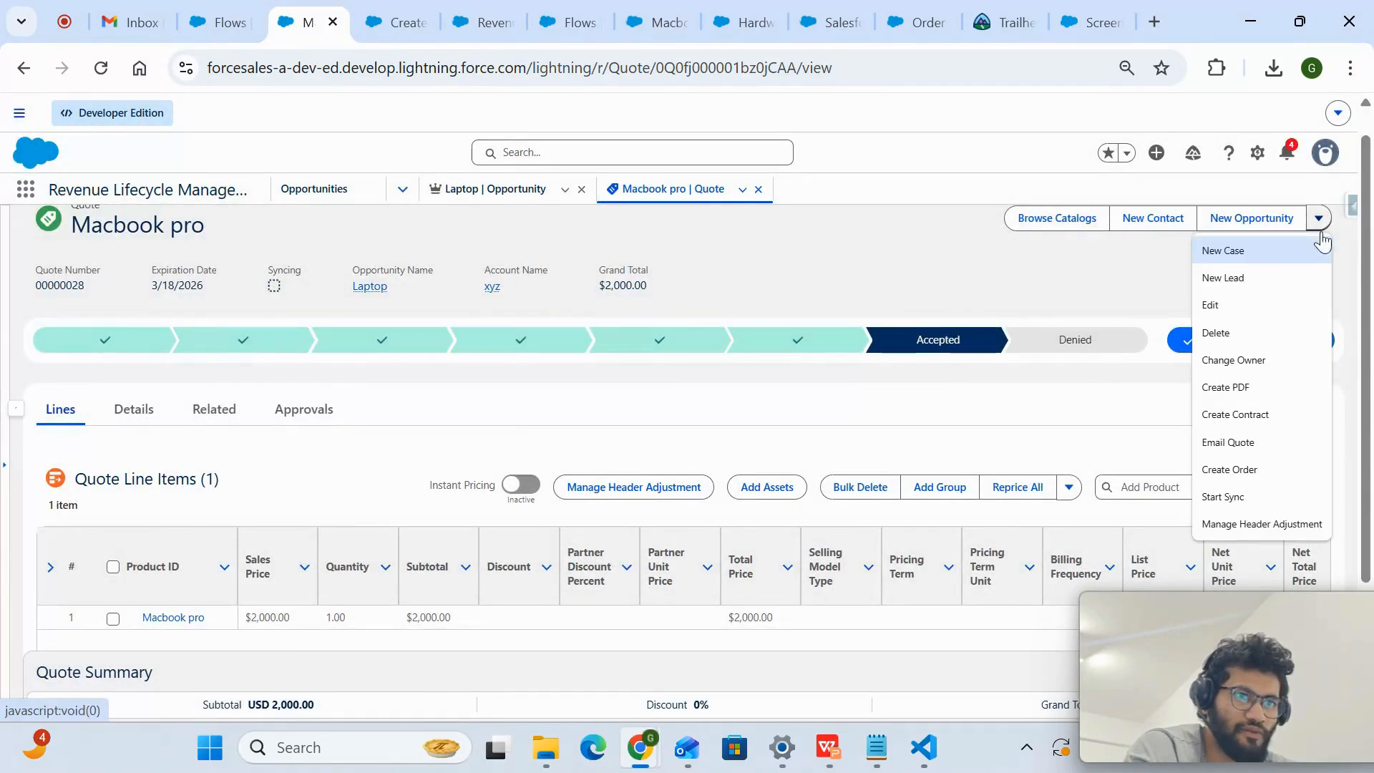
{"action": "left_click", "coordinate": [1242, 470]}
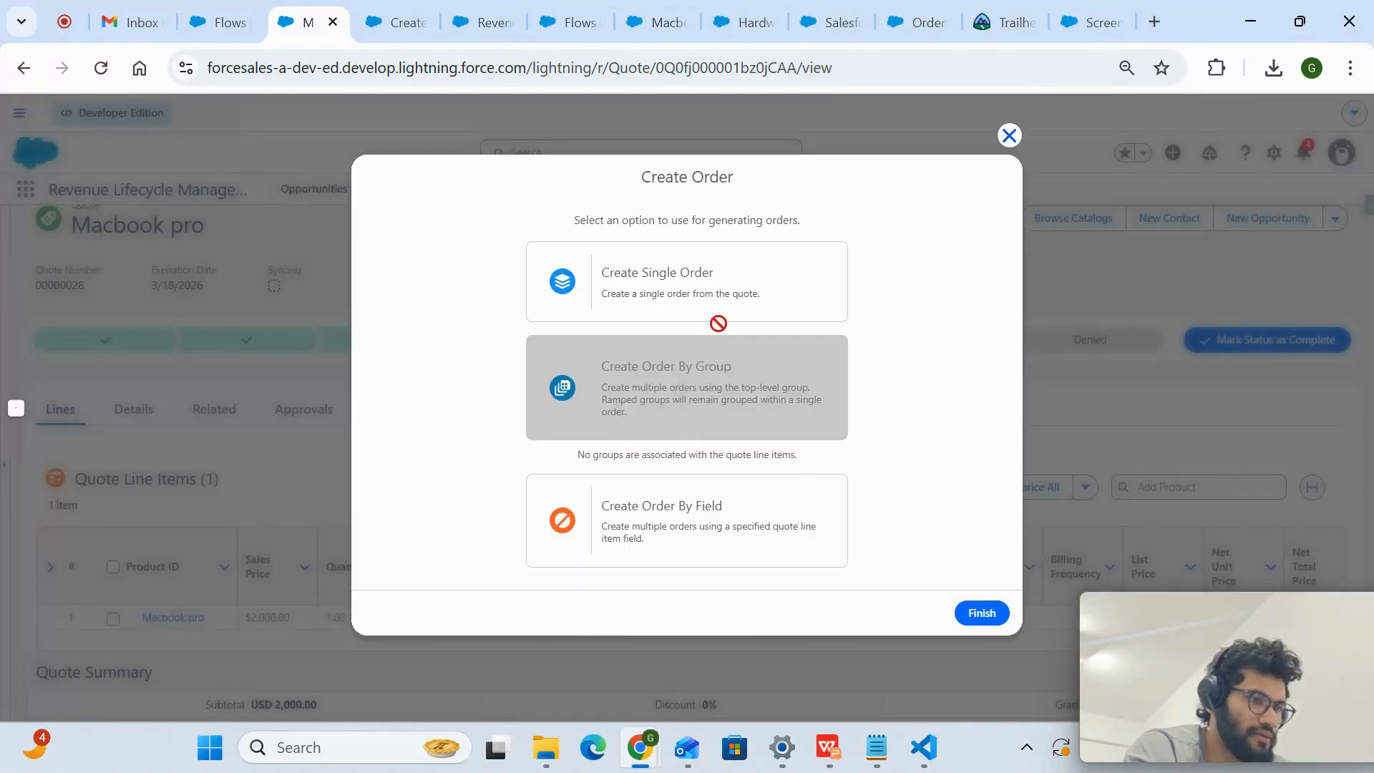
{"action": "left_click", "coordinate": [981, 613]}
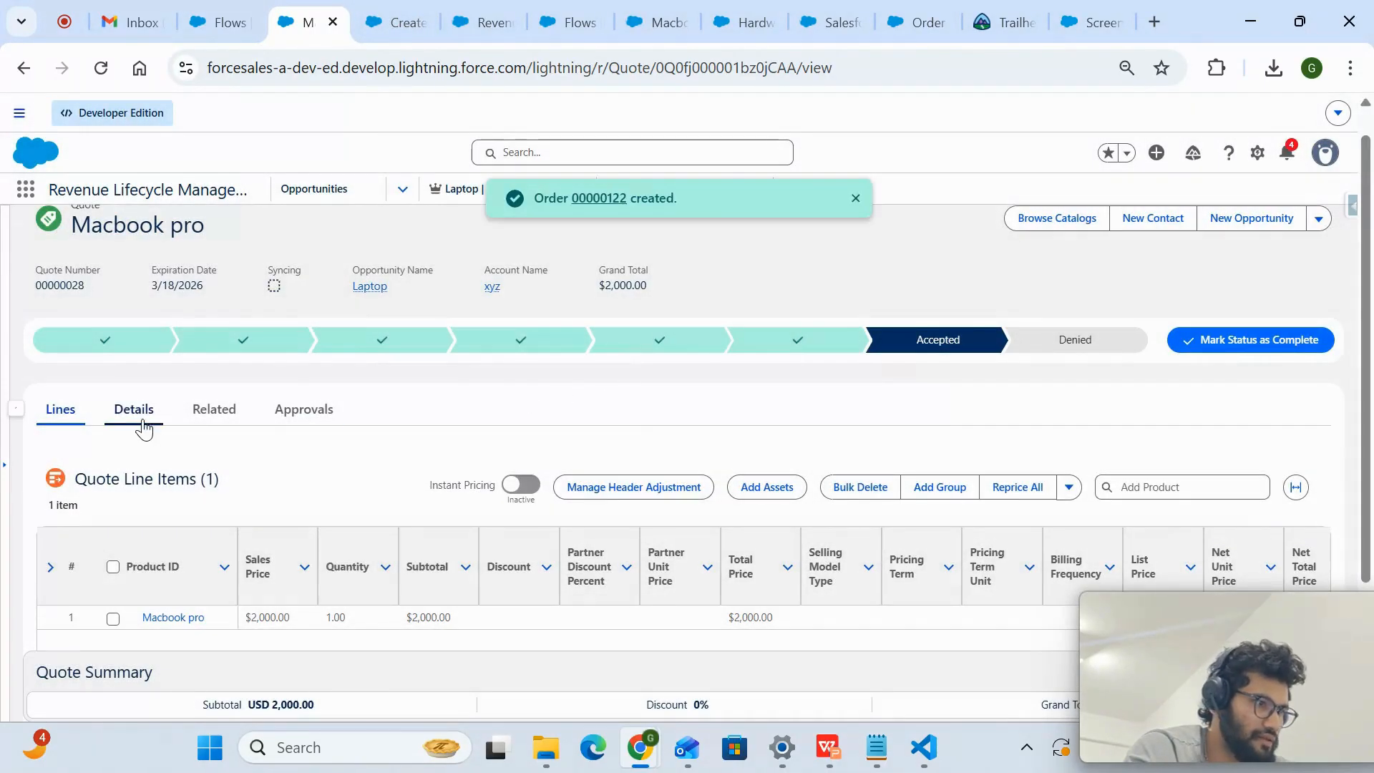
- Look through the Macbook pro quote's details and related records, and open the order listed under its related Orders
{"action": "left_click", "coordinate": [144, 428]}
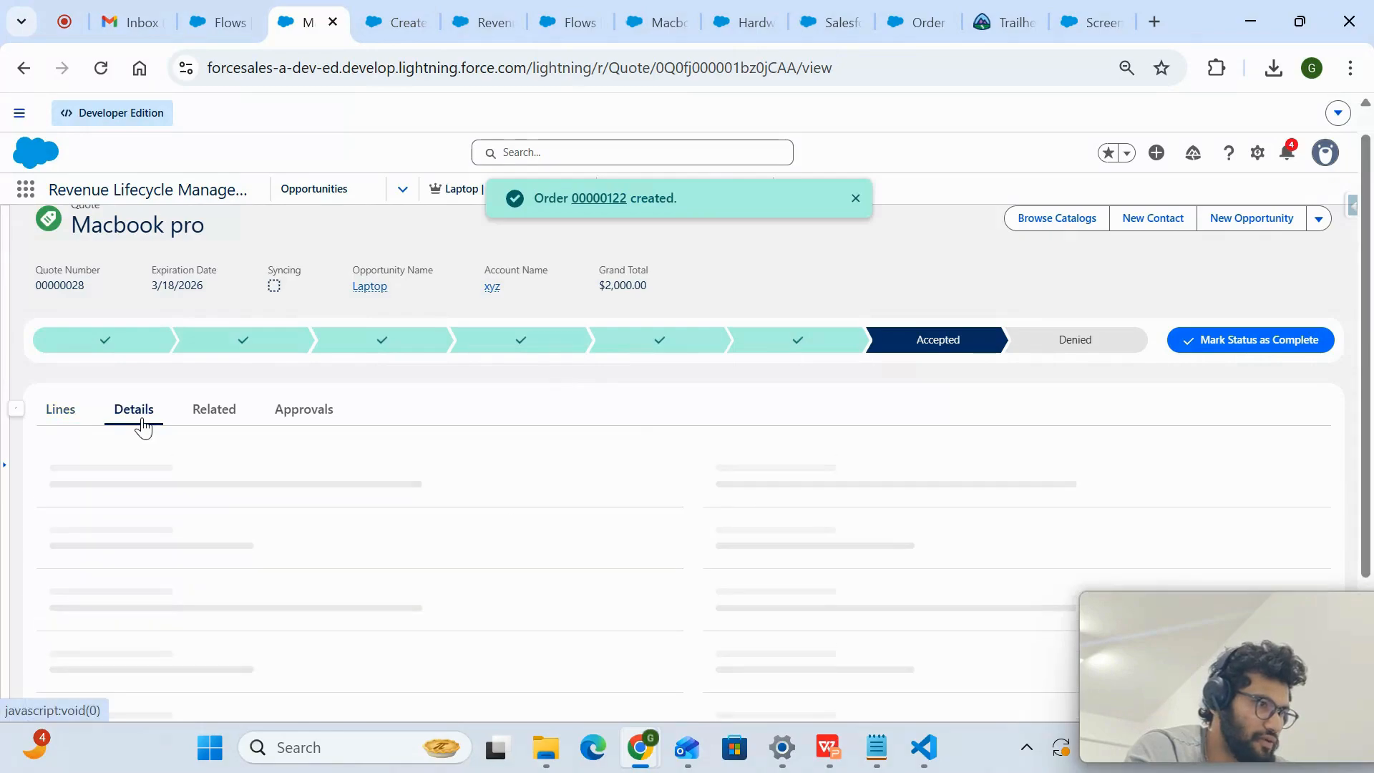
{"action": "scroll", "coordinate": [260, 566], "scroll_direction": "down", "scroll_amount": 1}
{"action": "scroll", "coordinate": [260, 566], "scroll_direction": "down", "scroll_amount": 2}
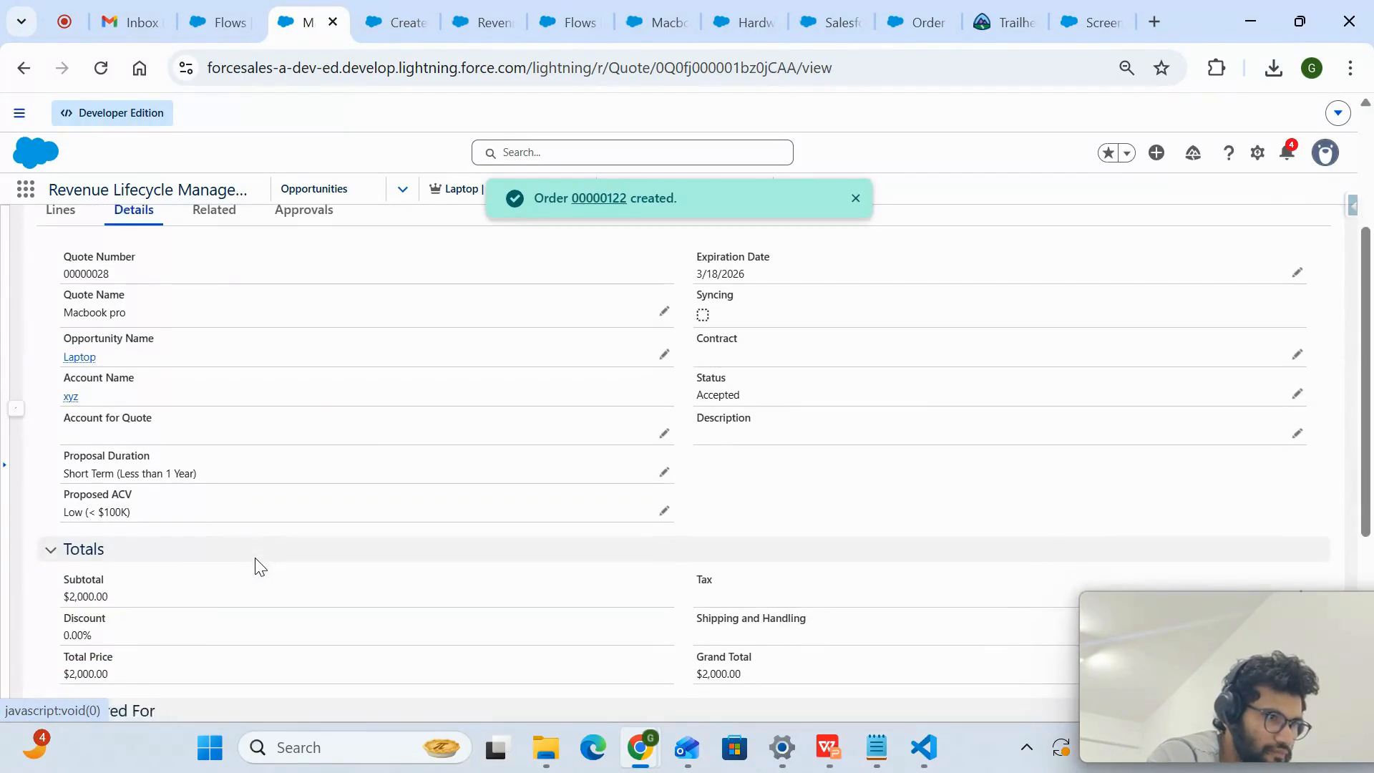
{"action": "scroll", "coordinate": [208, 239], "scroll_direction": "up", "scroll_amount": 1}
{"action": "left_click", "coordinate": [213, 256]}
{"action": "scroll", "coordinate": [219, 545], "scroll_direction": "down", "scroll_amount": 3}
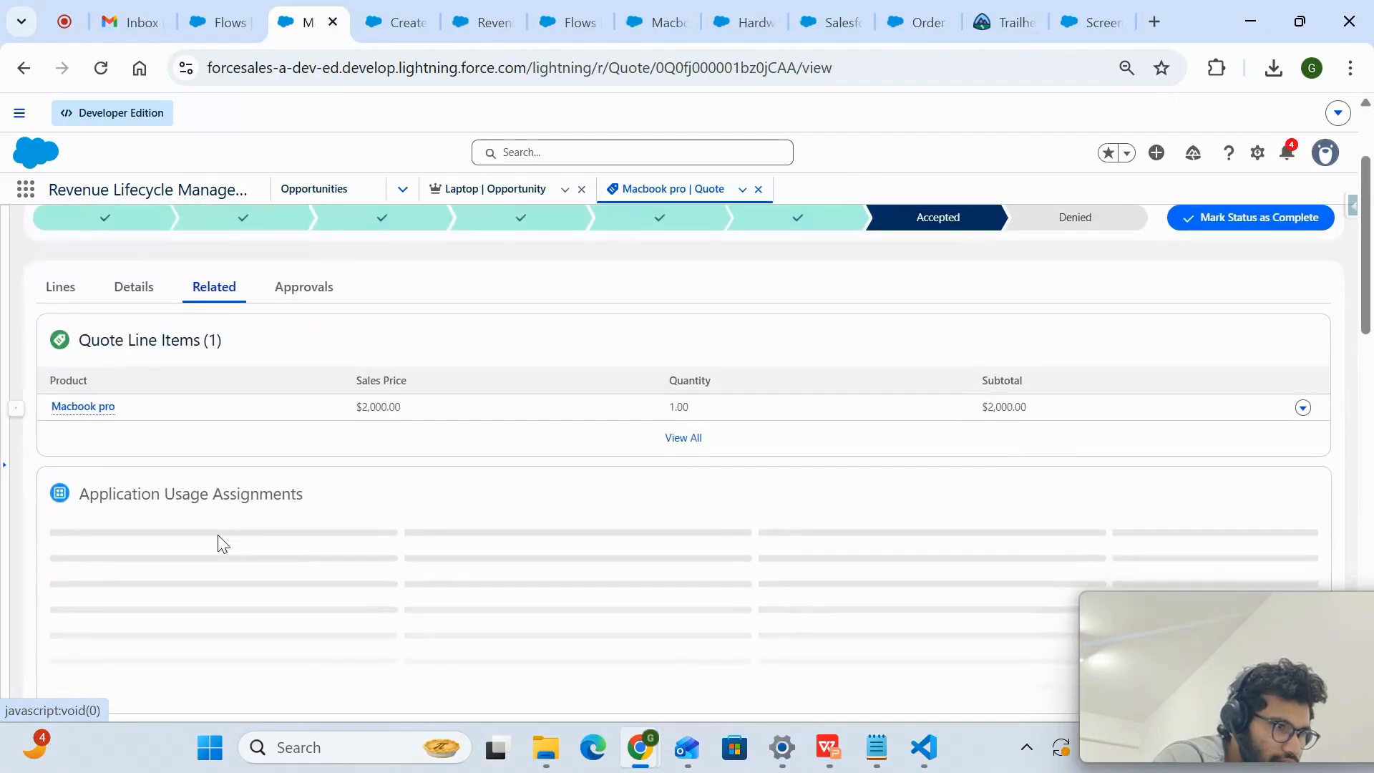
{"action": "scroll", "coordinate": [219, 545], "scroll_direction": "down", "scroll_amount": 2}
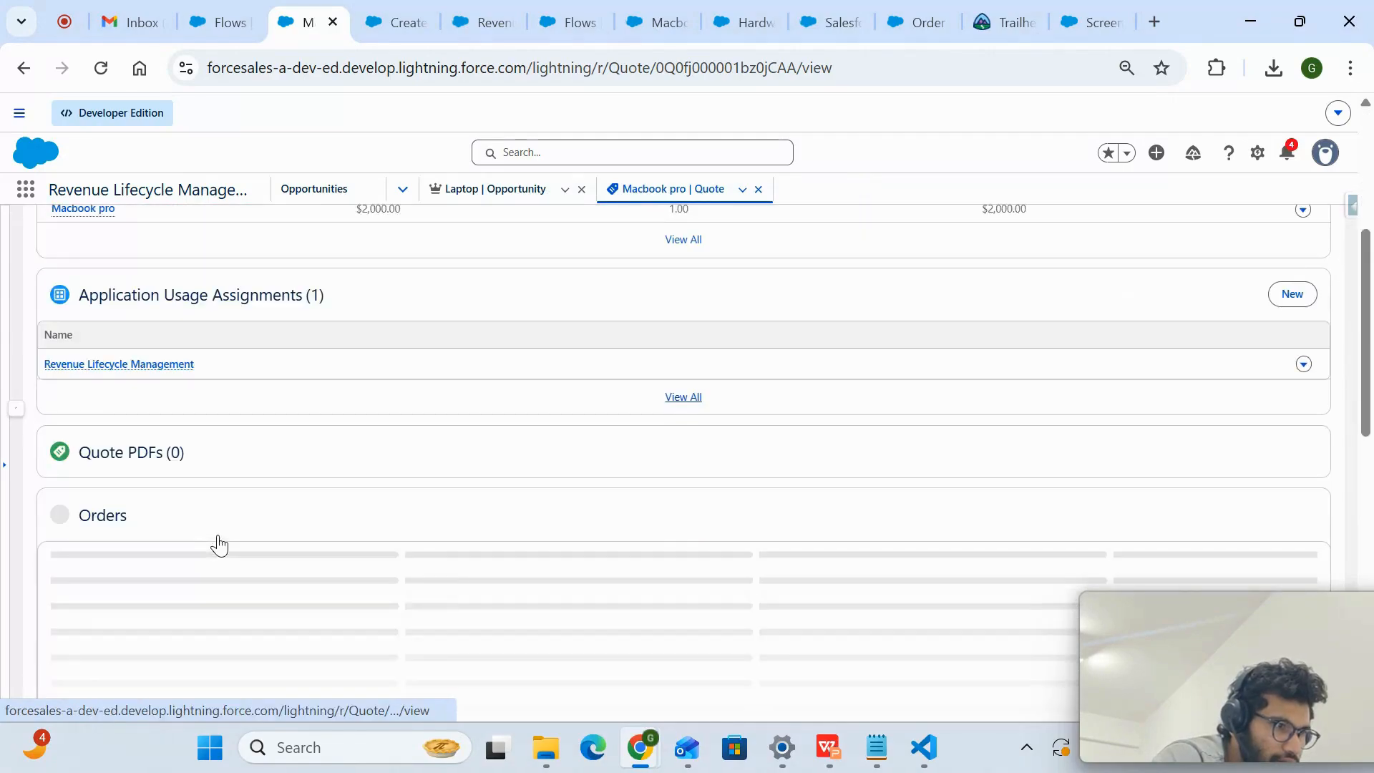
{"action": "left_click", "coordinate": [66, 573]}
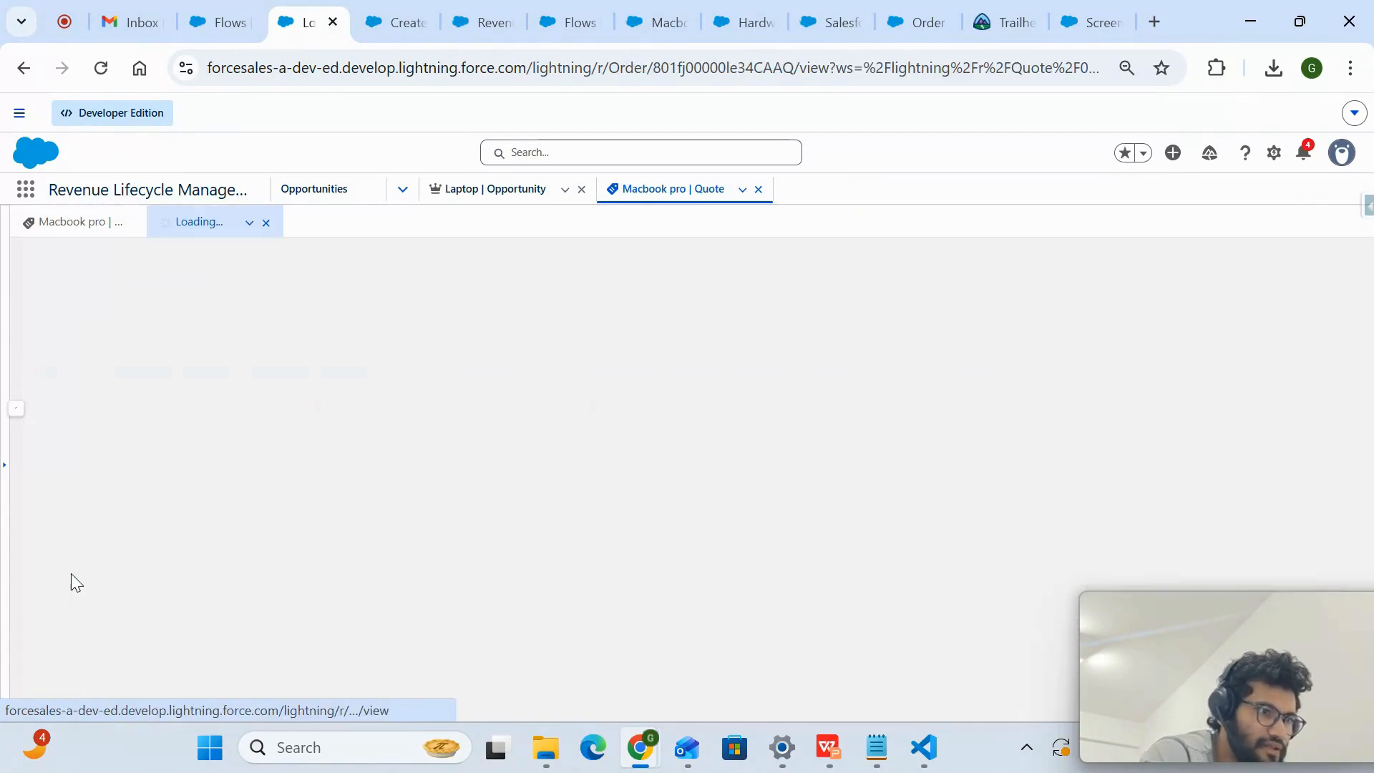
- Show the Is Transfer Quote? decision and its Yes and No branches in the CreateOrdersFromQuote flow
{"action": "left_click", "coordinate": [409, 4]}
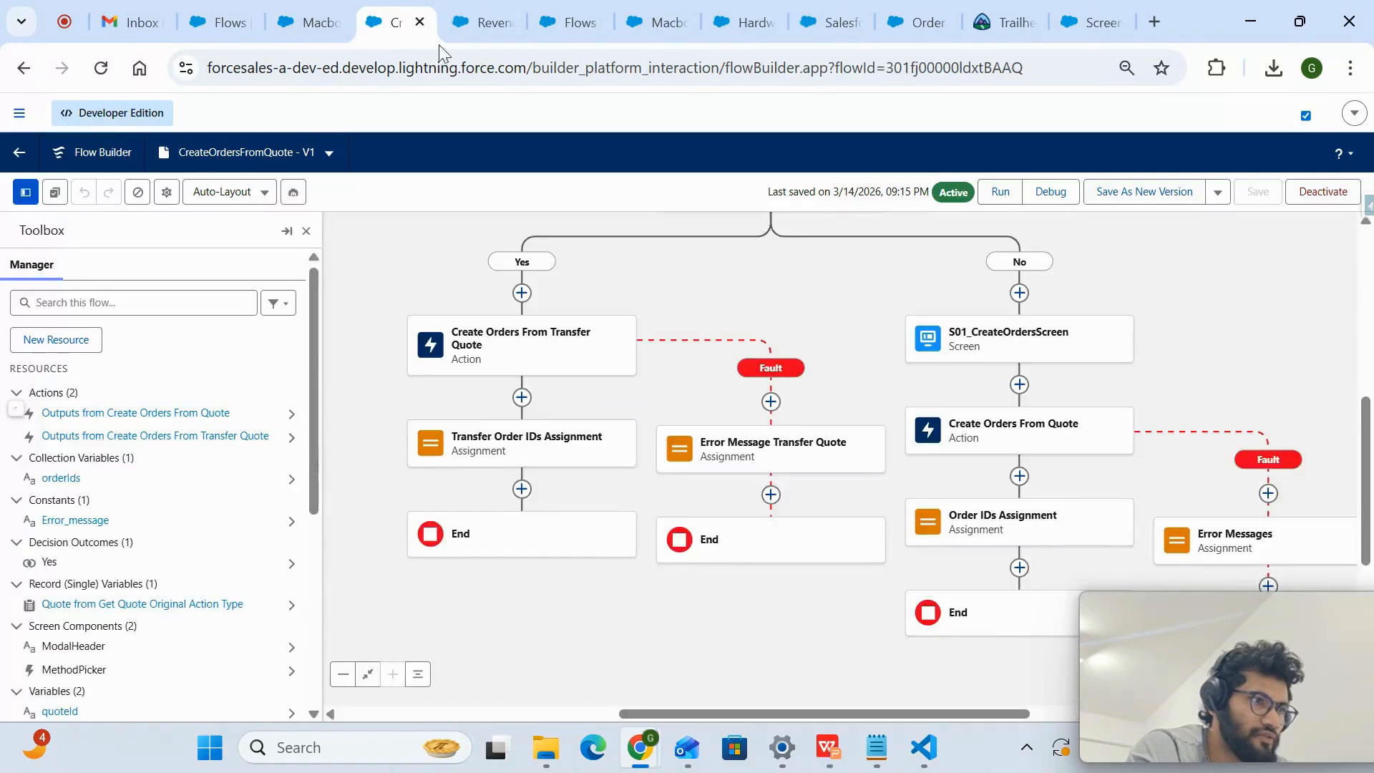
{"action": "scroll", "coordinate": [721, 581], "scroll_direction": "up", "scroll_amount": 3}
{"action": "left_click_drag", "start_coordinate": [721, 581], "coordinate": [687, 423]}
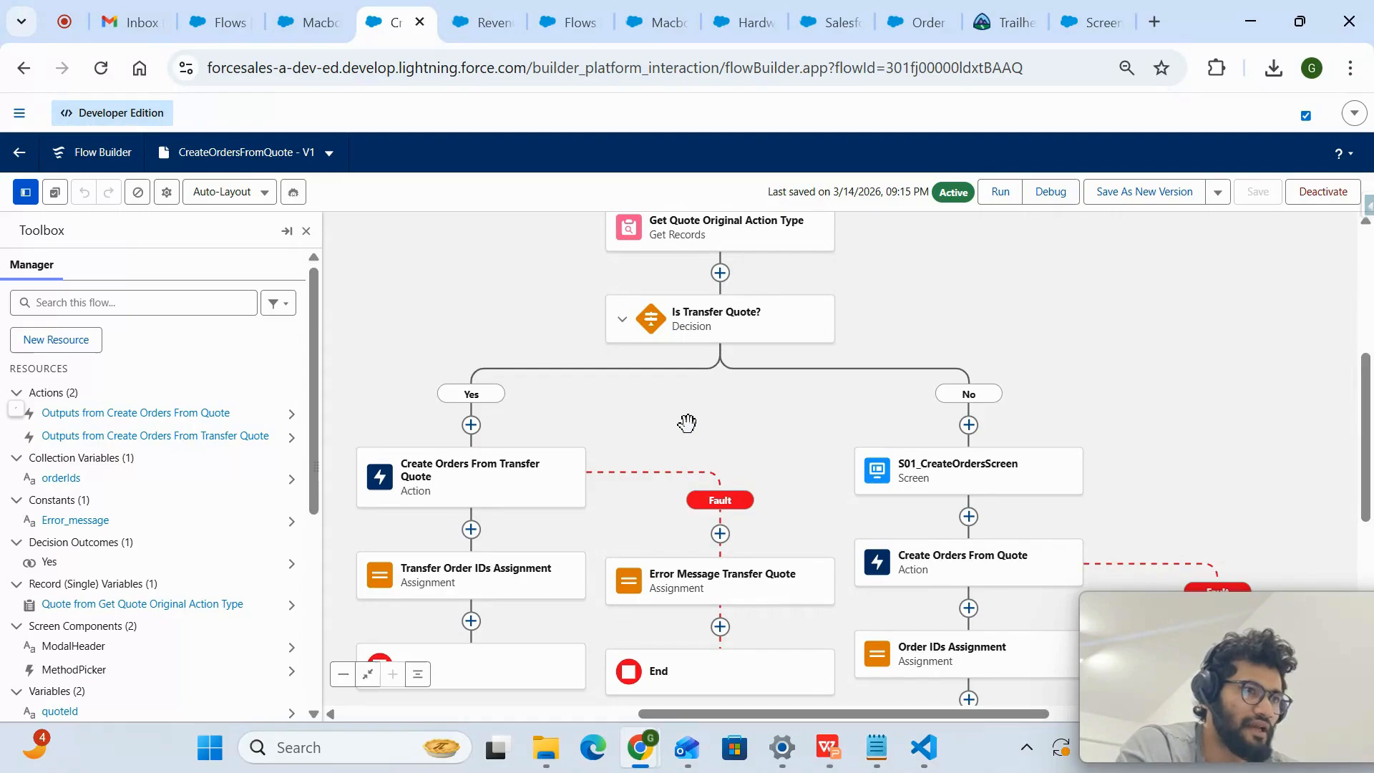
- Open the LinkedIn feed and the presenter's Topmate page in two new browser tabs
{"action": "left_click", "coordinate": [1160, 20]}
{"action": "type", "text": "link"}
{"action": "key", "text": "Return"}
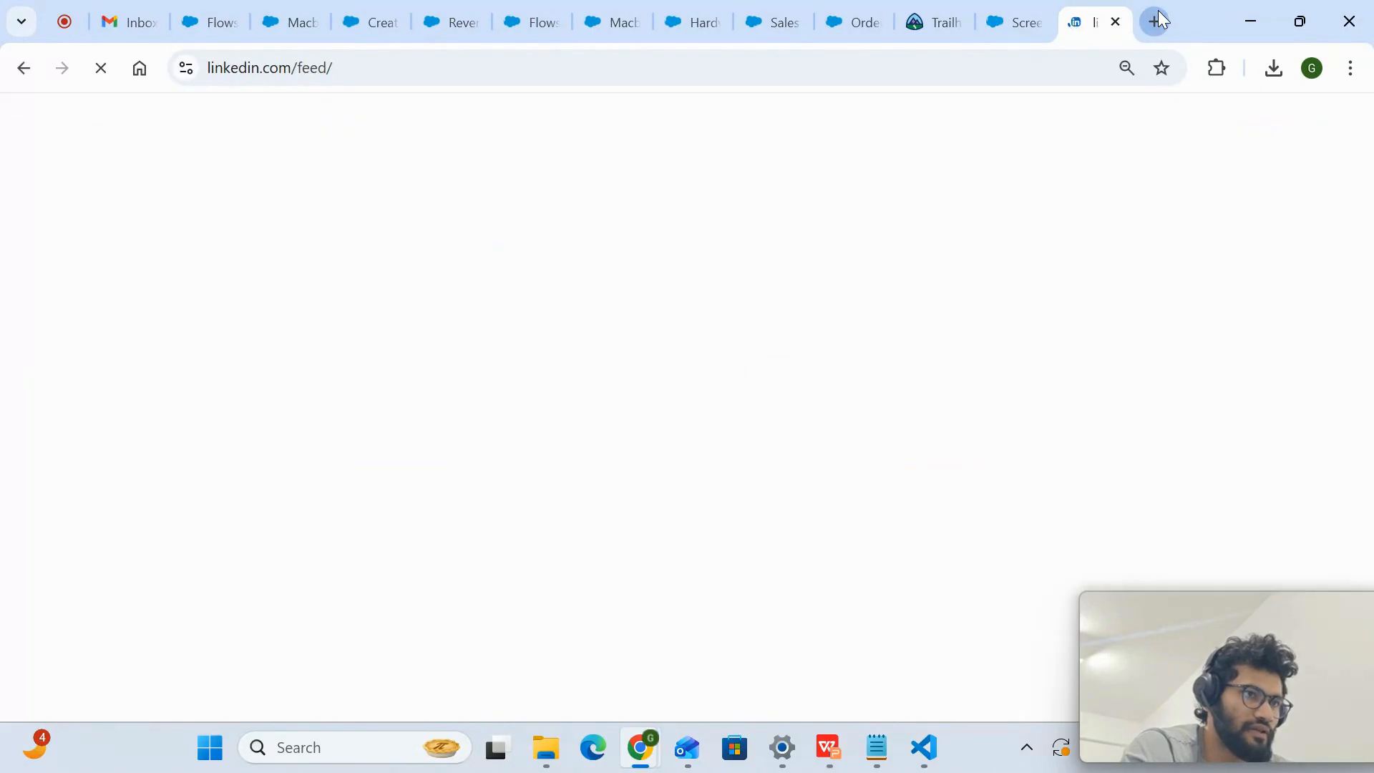
{"action": "left_click", "coordinate": [1158, 20]}
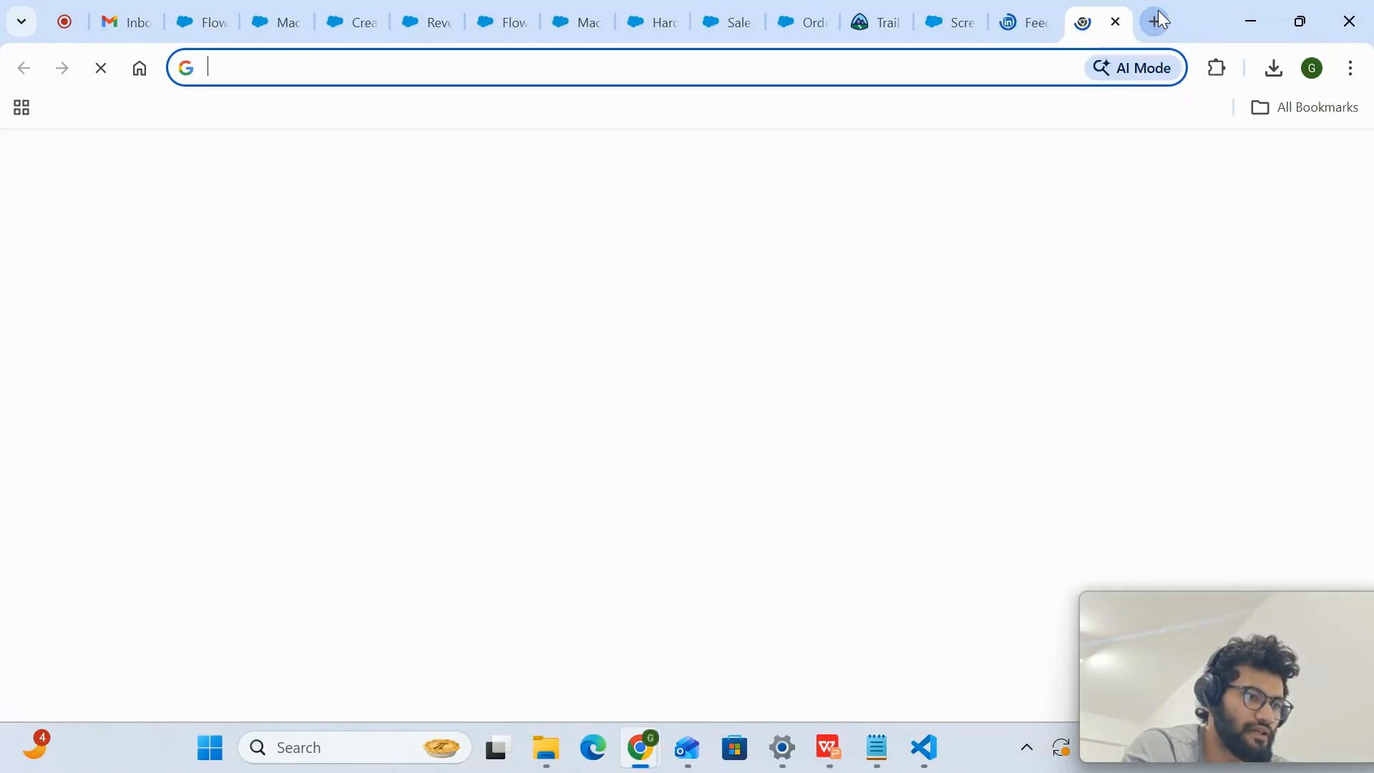
{"action": "type", "text": "topmate.io/gagan_anand?utm_source=topmate&utm_medium=popup&utm_campaign=Page_Ready"}
{"action": "key", "text": "Return"}
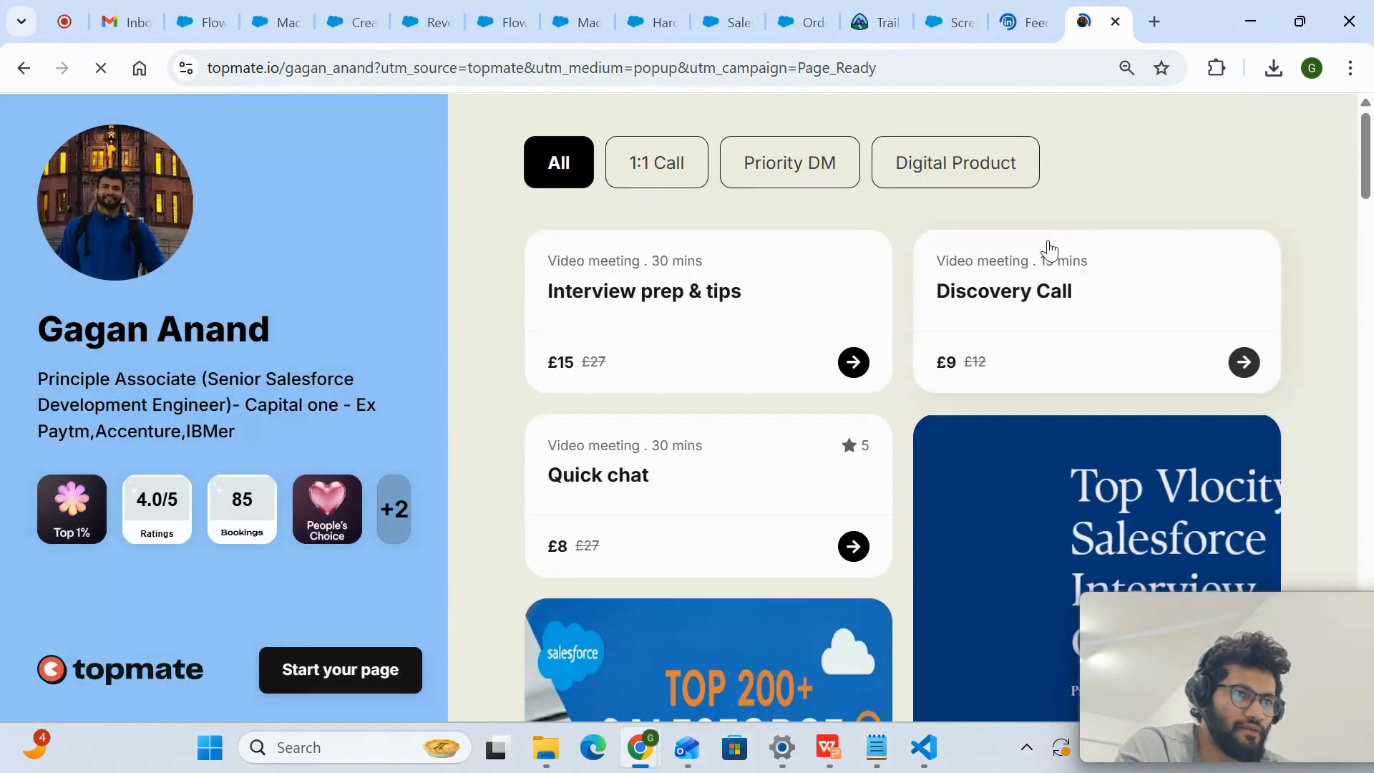
- Examine the calls and Salesforce interview-question digital products offered on the Topmate page
{"action": "scroll", "coordinate": [864, 473], "scroll_direction": "down", "scroll_amount": 3}
{"action": "scroll", "coordinate": [864, 473], "scroll_direction": "down", "scroll_amount": 2}
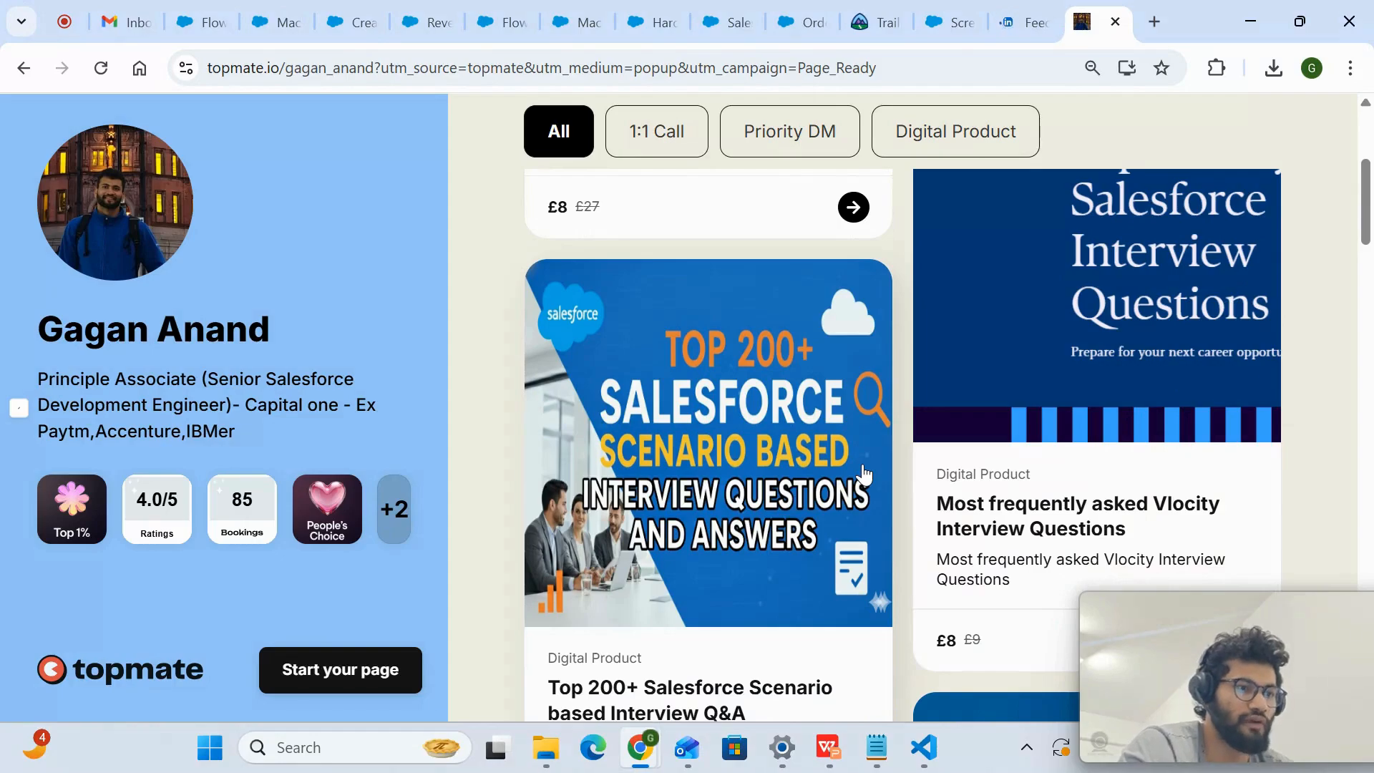
{"action": "scroll", "coordinate": [864, 474], "scroll_direction": "down", "scroll_amount": 1}
{"action": "scroll", "coordinate": [738, 598], "scroll_direction": "up", "scroll_amount": 1}
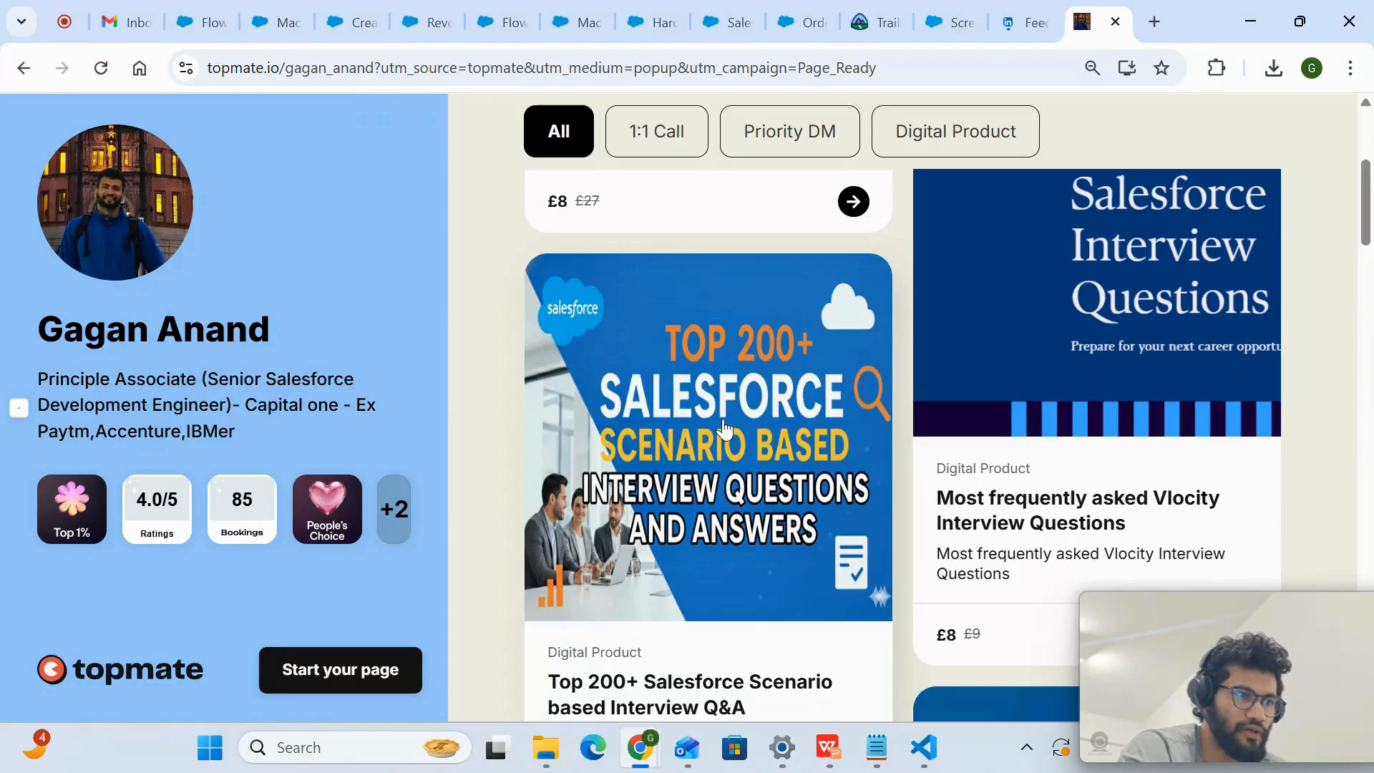
{"action": "scroll", "coordinate": [726, 510], "scroll_direction": "up", "scroll_amount": 3}
{"action": "scroll", "coordinate": [727, 512], "scroll_direction": "down", "scroll_amount": 3}
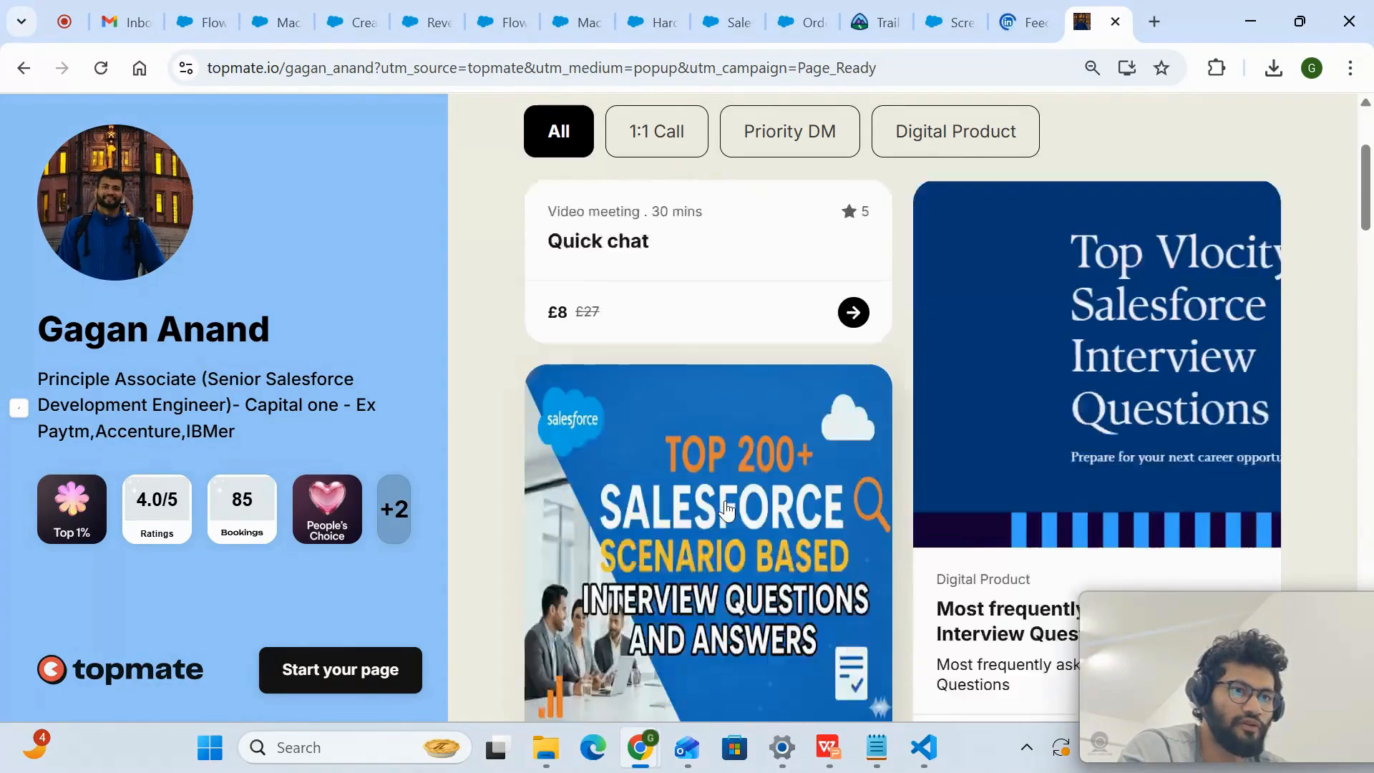
{"action": "scroll", "coordinate": [859, 487], "scroll_direction": "up", "scroll_amount": 1}
{"action": "scroll", "coordinate": [900, 484], "scroll_direction": "up", "scroll_amount": 1}
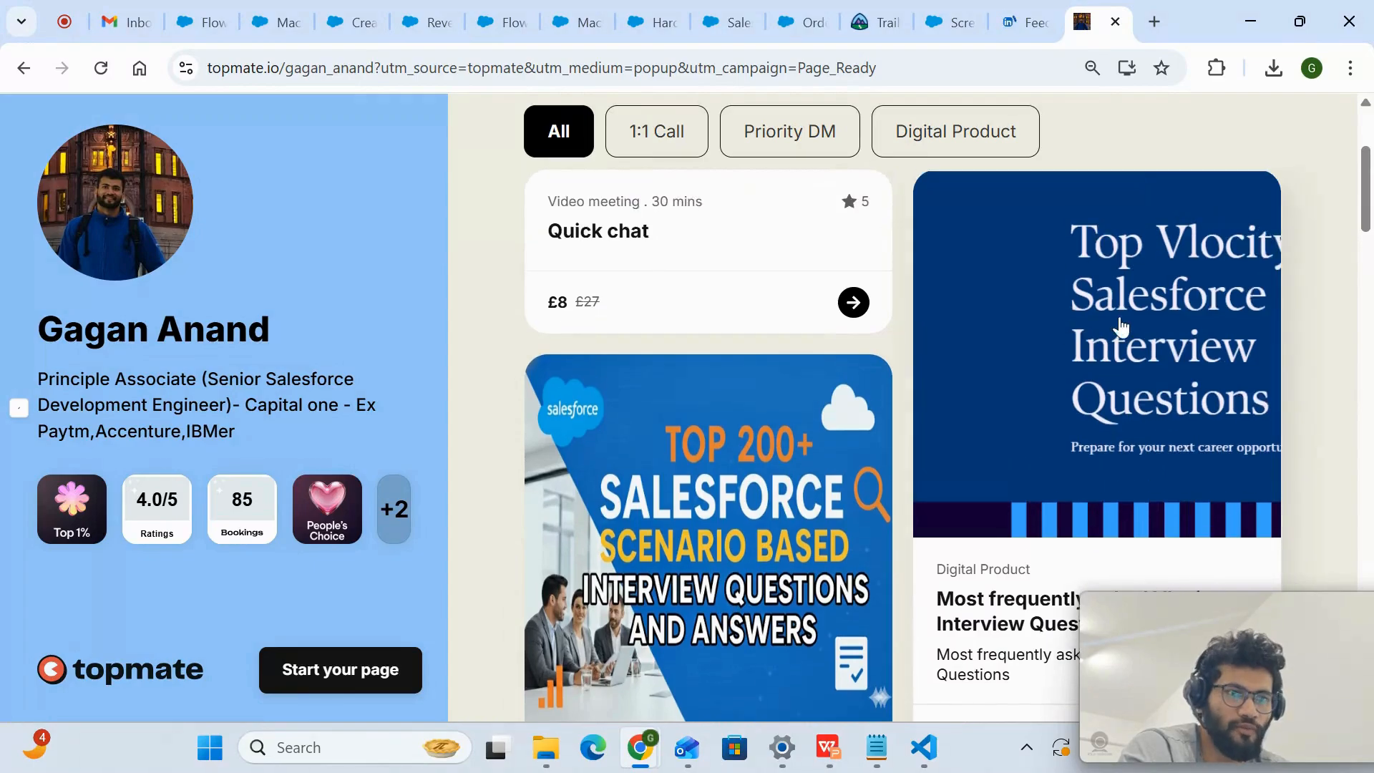
{"action": "scroll", "coordinate": [1087, 326], "scroll_direction": "down", "scroll_amount": 2}
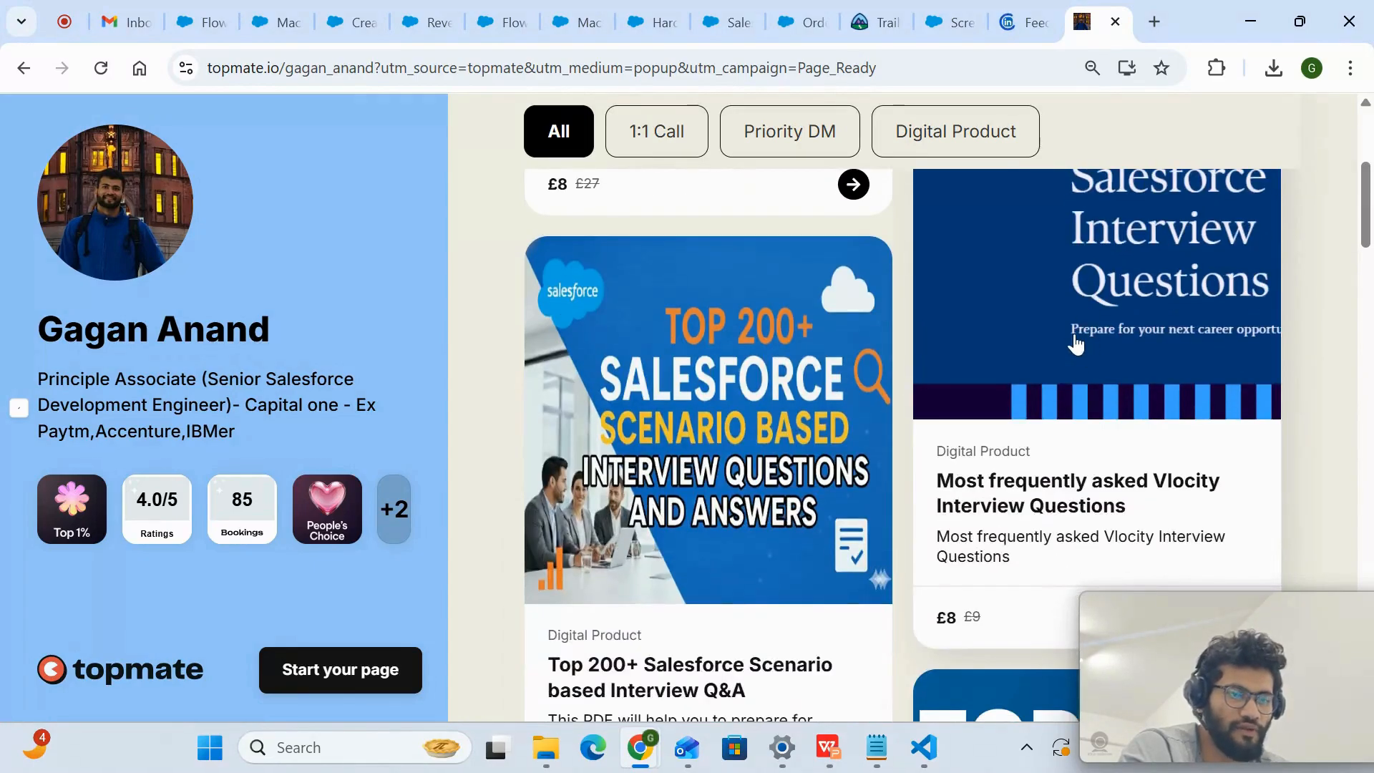
{"action": "scroll", "coordinate": [1076, 344], "scroll_direction": "down", "scroll_amount": 6}
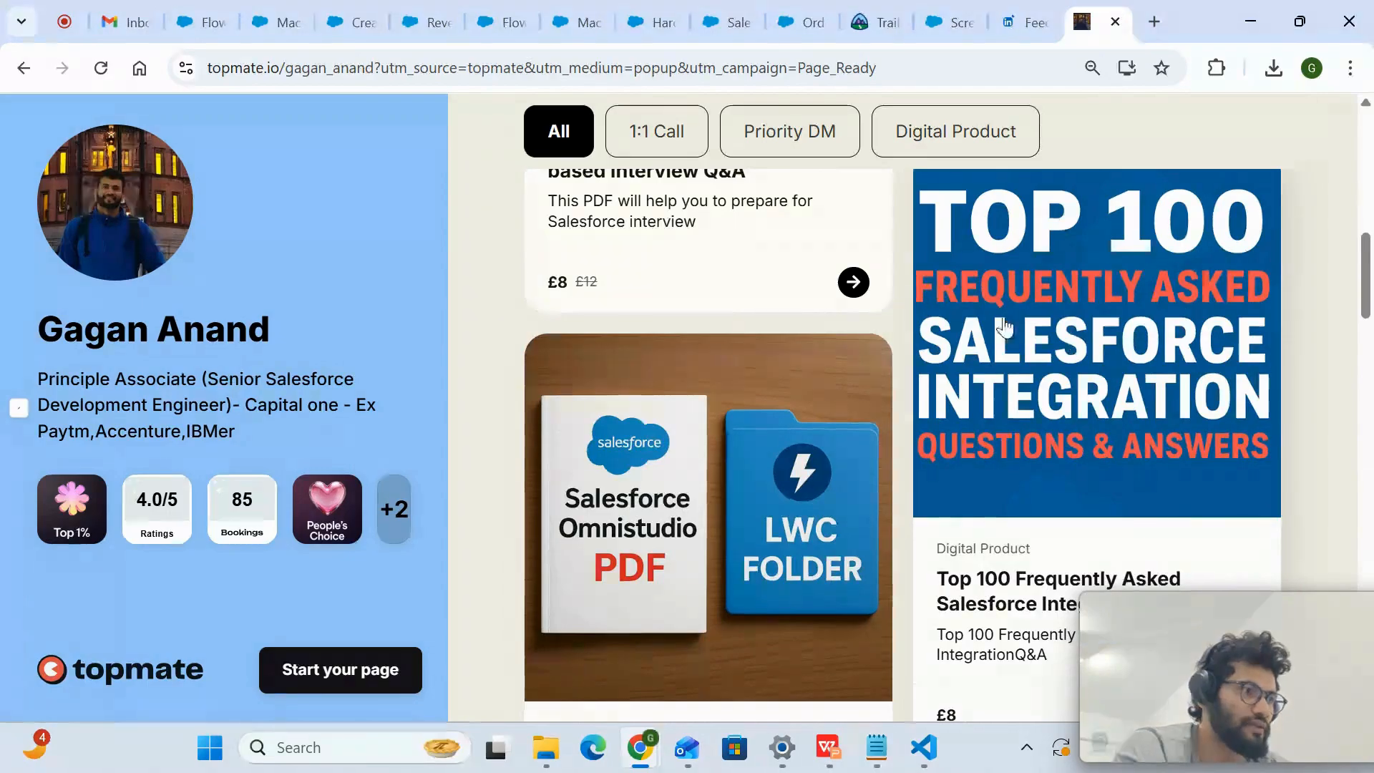